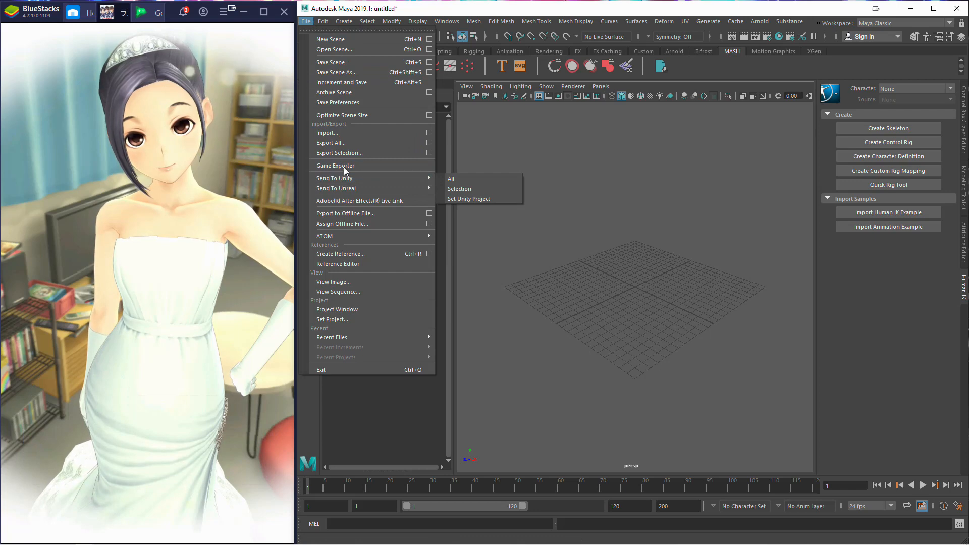
Step: Import vr_base_999.fbx from the "1 Face and Legs Base" folder in Desktop\Rinko Wedding and dismiss the import warnings
click(351, 133)
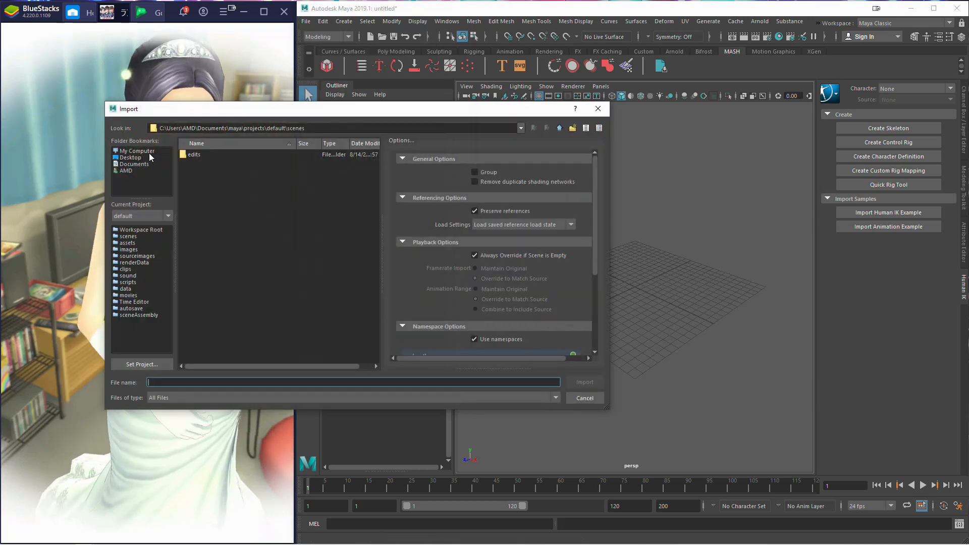
click(130, 158)
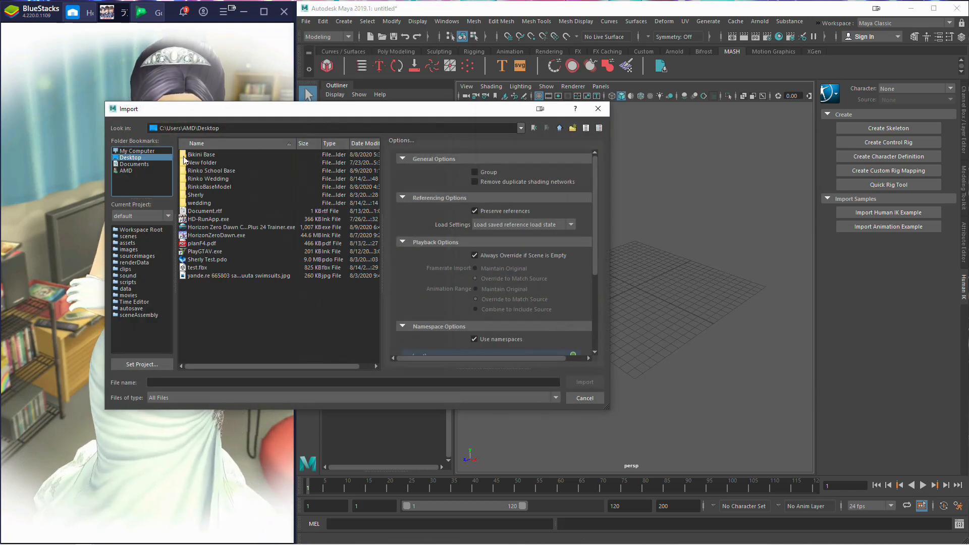
double_click(201, 196)
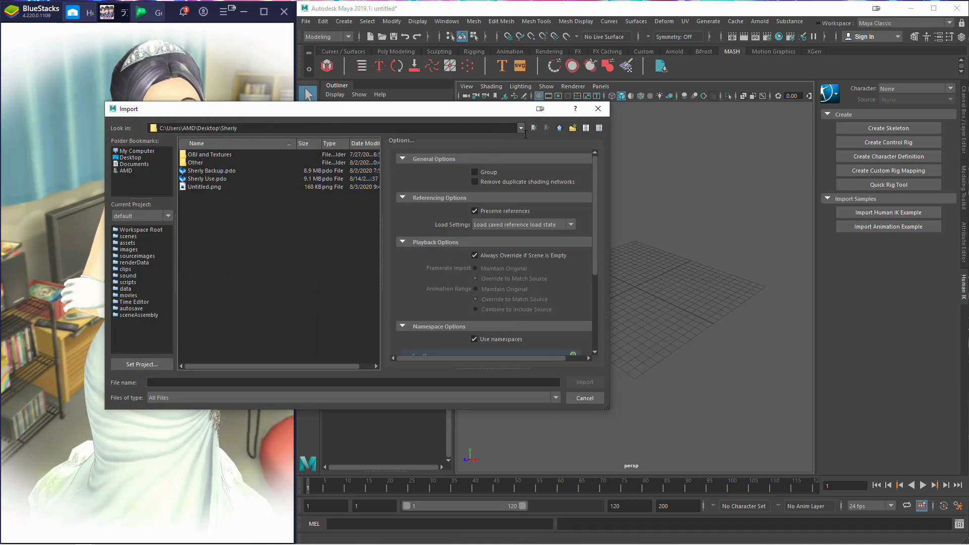
click(559, 128)
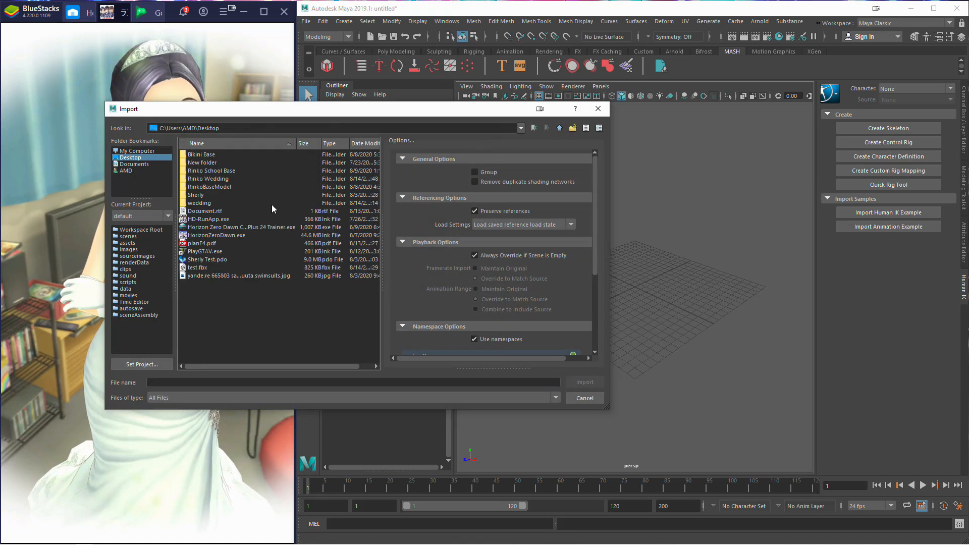
double_click(206, 178)
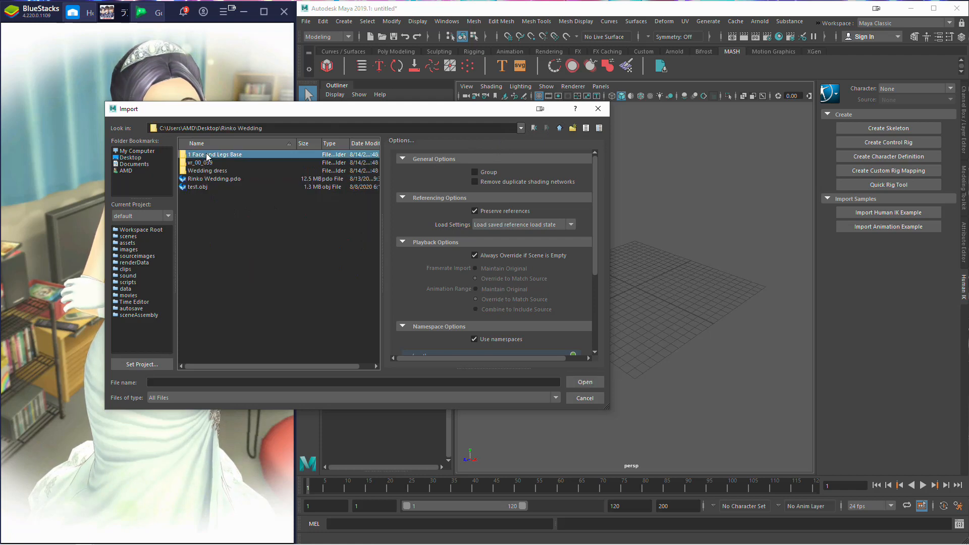
double_click(202, 155)
double_click(206, 235)
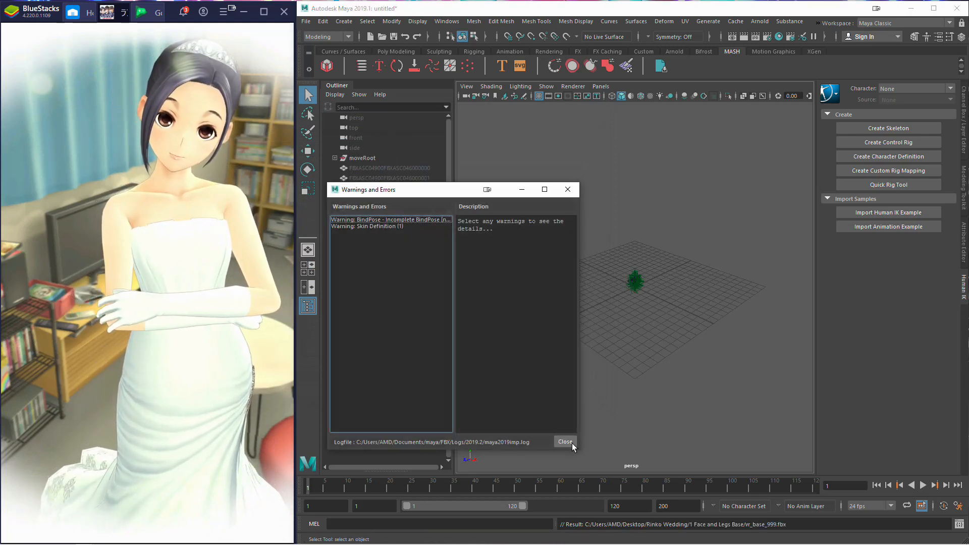
click(570, 442)
Step: Delete the skeleton joints surrounding the imported face and legs, keeping the meshes
scroll(614, 345, up, 5)
scroll(644, 329, down, 5)
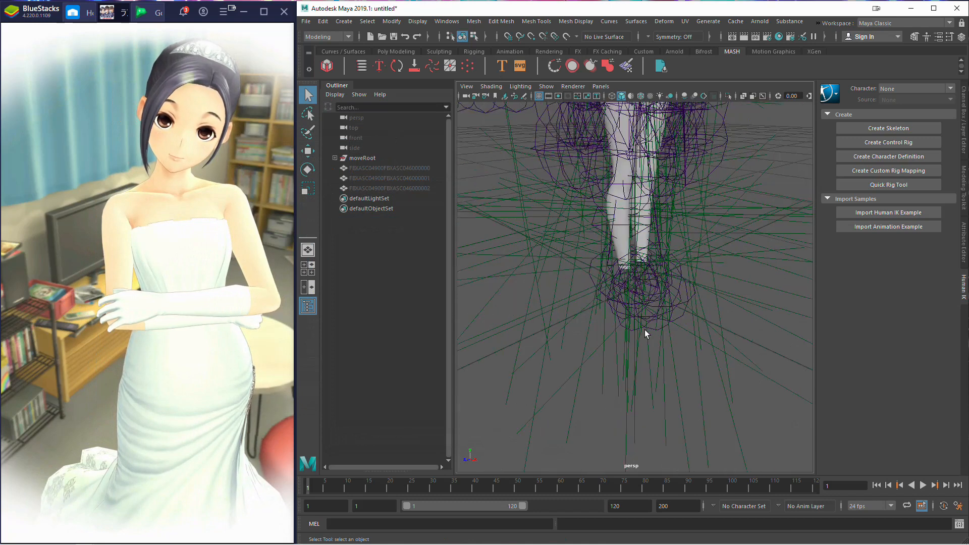
drag(665, 351, 561, 144)
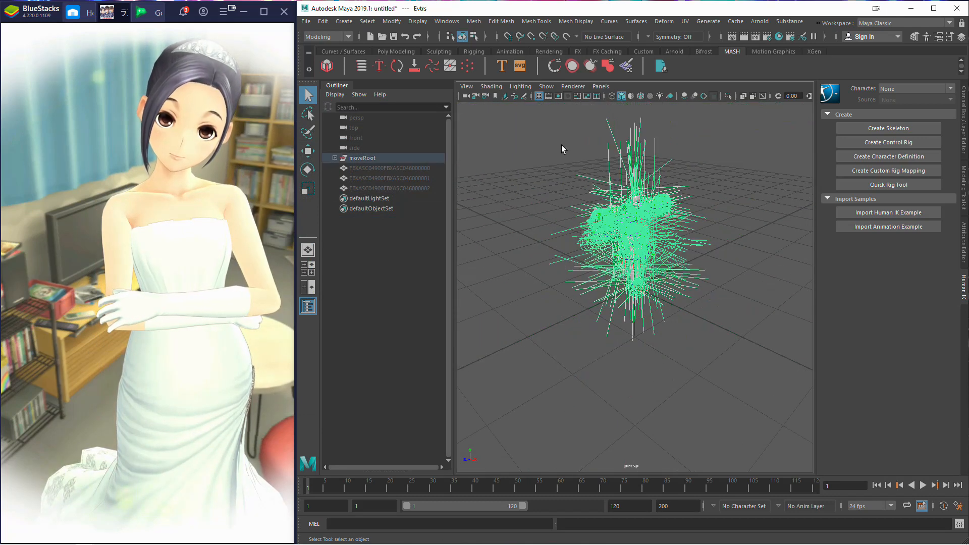
click(560, 143)
scroll(575, 177, up, 3)
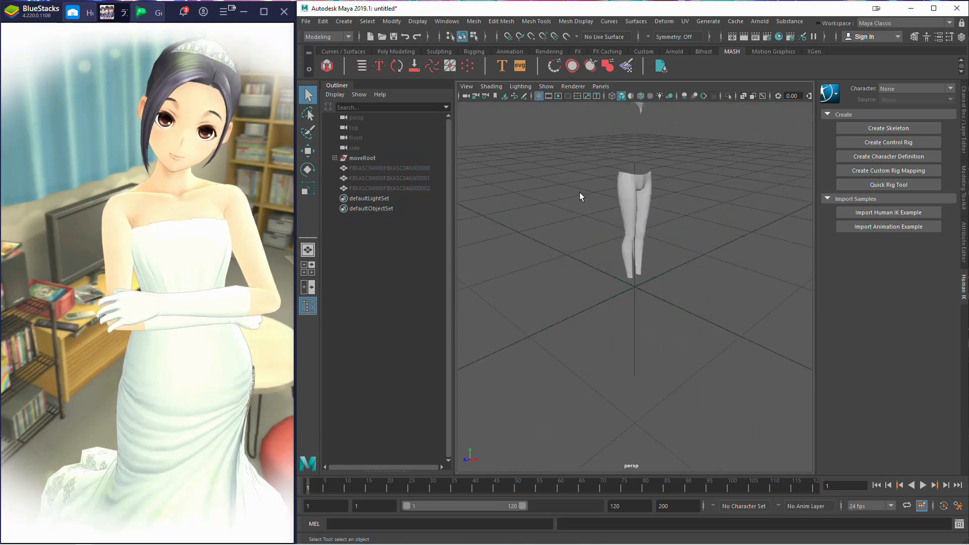
Step: Delete the lower legs, thighs, pelvis and remaining knee pieces so only the head mesh is kept
drag(572, 235, 680, 374)
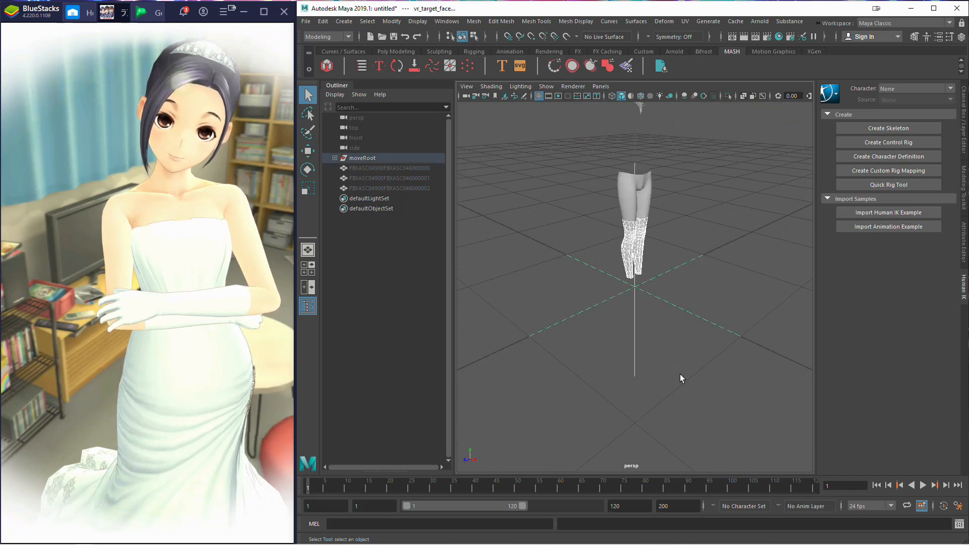
key(Delete)
click(628, 183)
key(Delete)
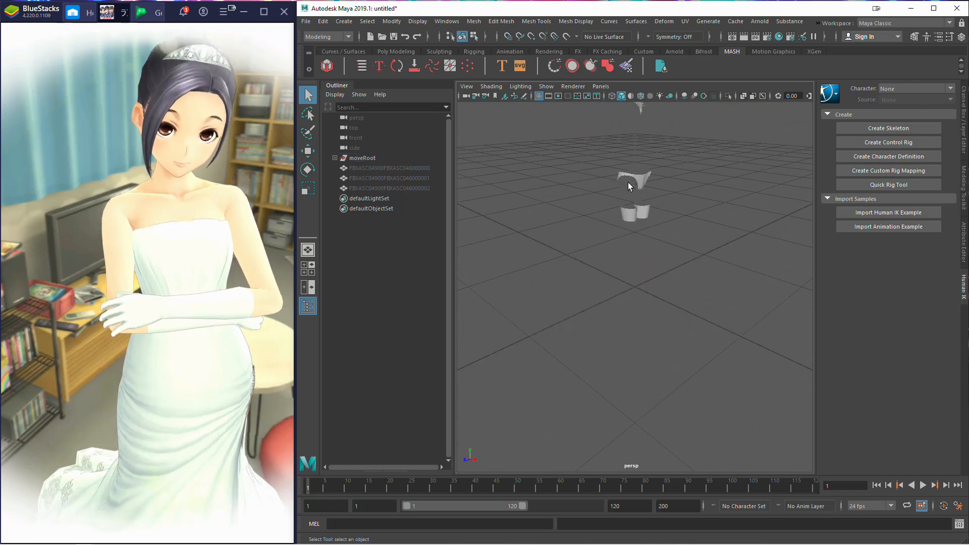
click(637, 183)
key(Delete)
click(637, 214)
key(Delete)
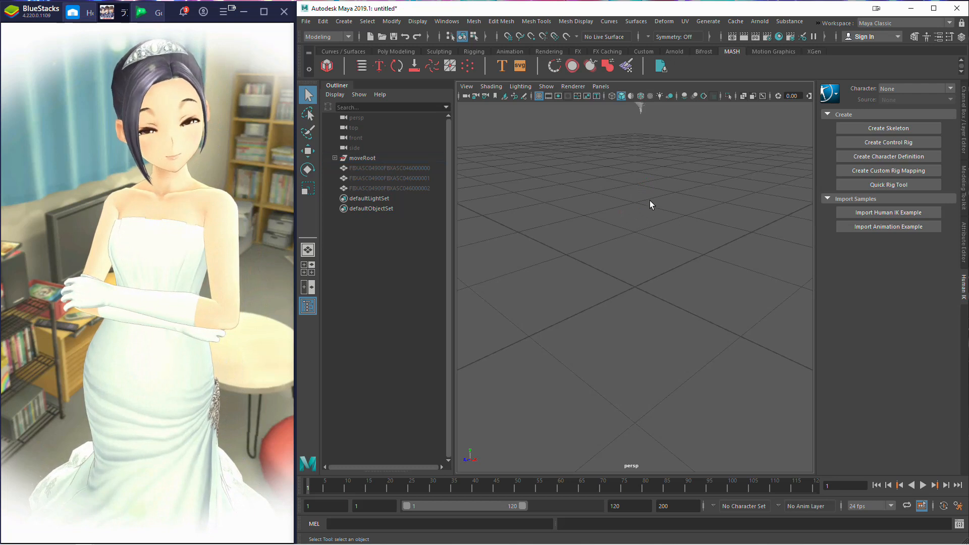
Step: Turn on textured display in the perspective view and show the Channel Box
scroll(645, 194, down, 2)
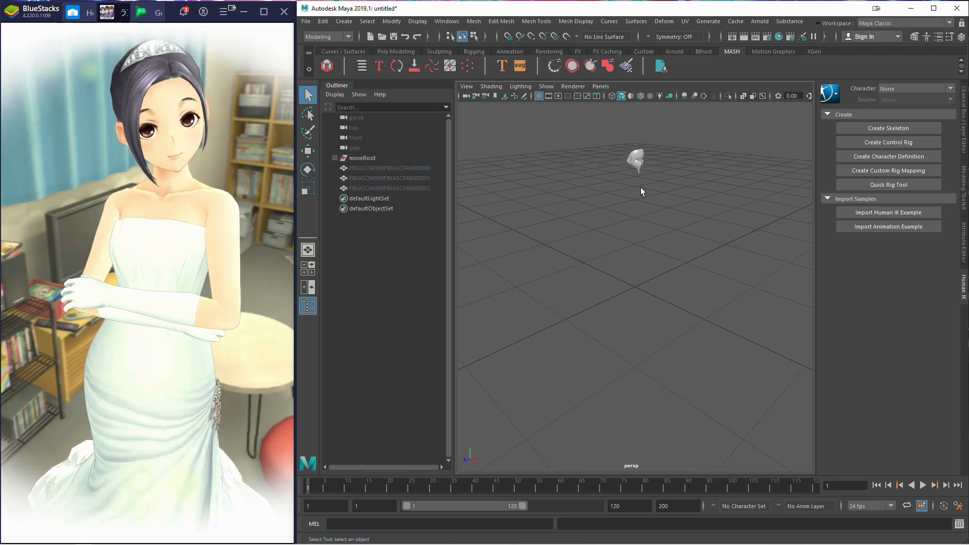
click(650, 97)
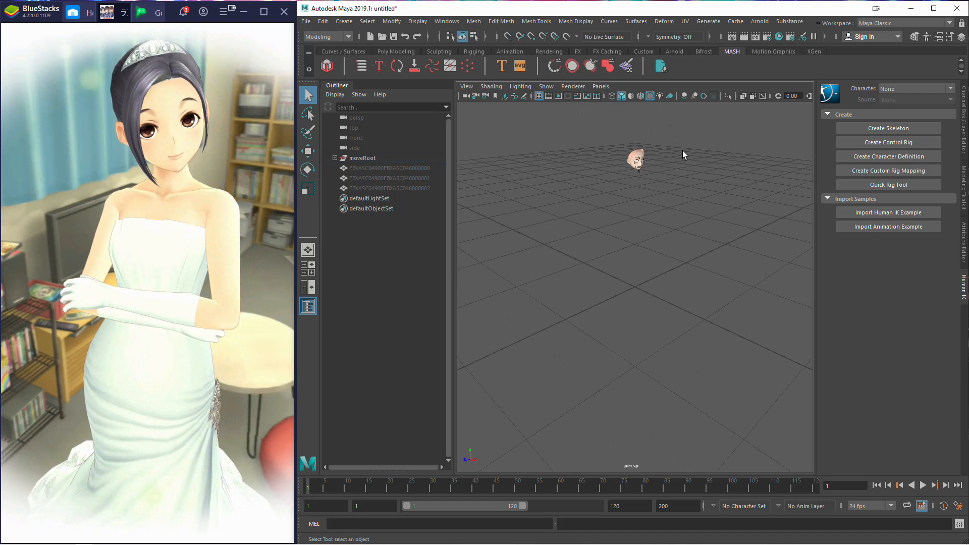
alt+middle_drag(682, 147, 668, 235)
scroll(666, 231, up, 5)
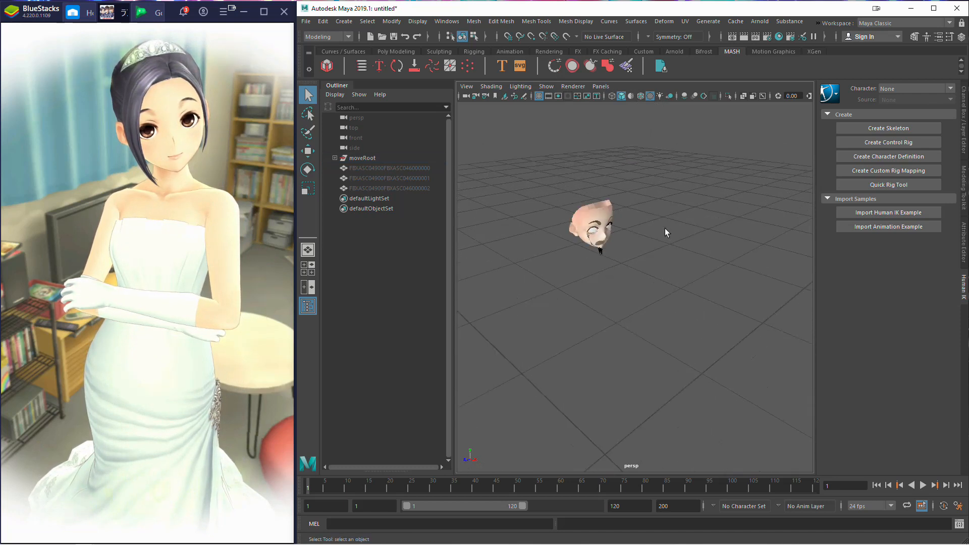
click(963, 112)
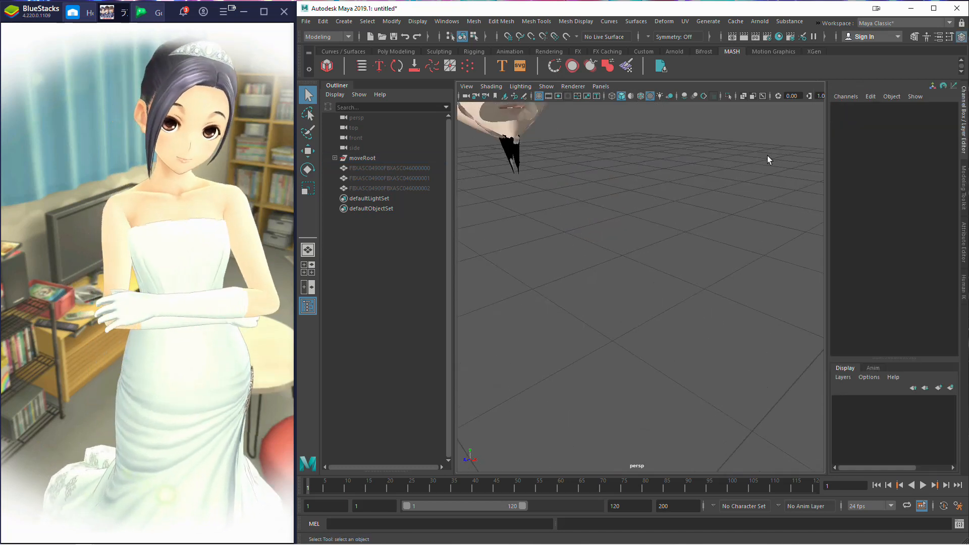
Step: Delete the black piece under the chin and the stray meshes below the eyes
alt+middle_drag(544, 193, 546, 256)
click(547, 255)
key(Delete)
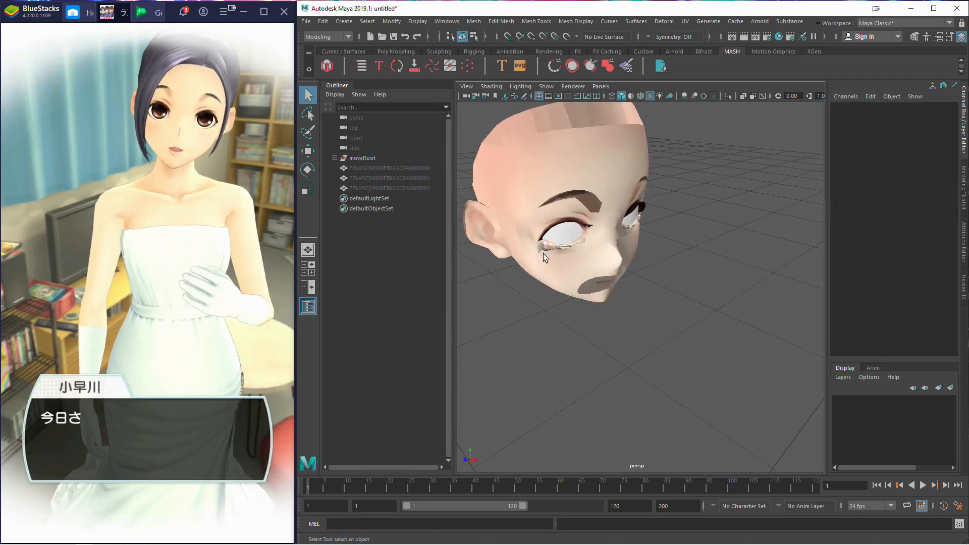
click(542, 248)
key(Delete)
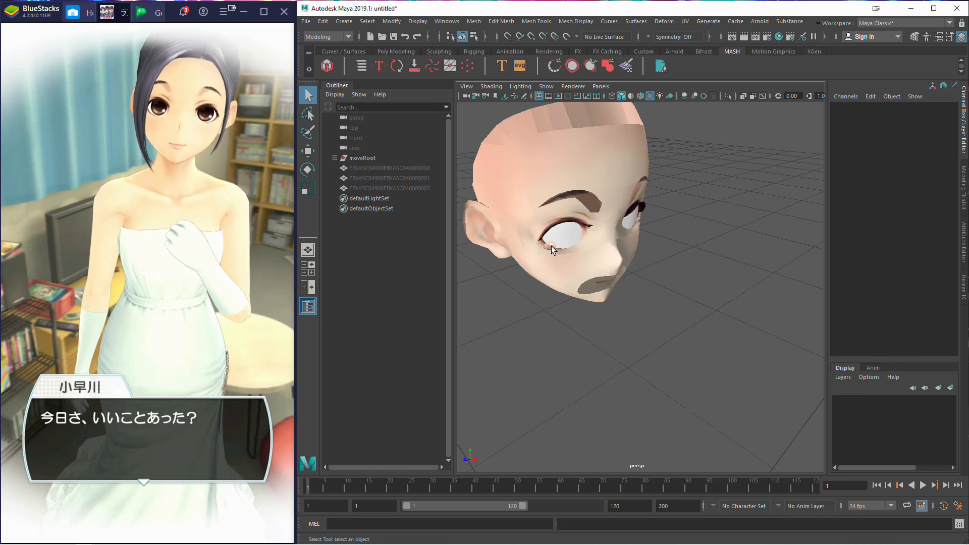
click(550, 247)
key(Delete)
scroll(551, 249, down, 5)
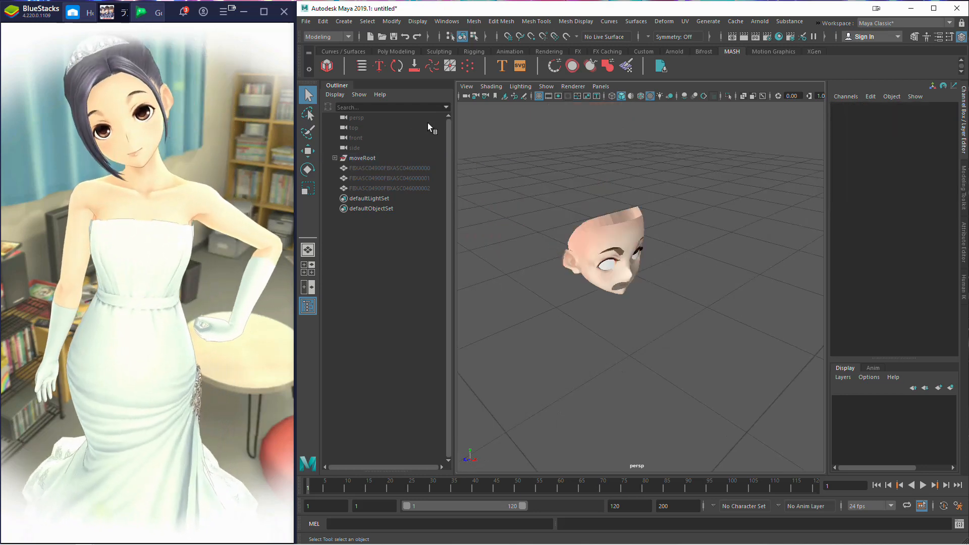
Step: Import the hair and tiara model vr_00_039.fbx from the Rinko Wedding\vr_00_039 folder and dismiss the import warnings
click(306, 22)
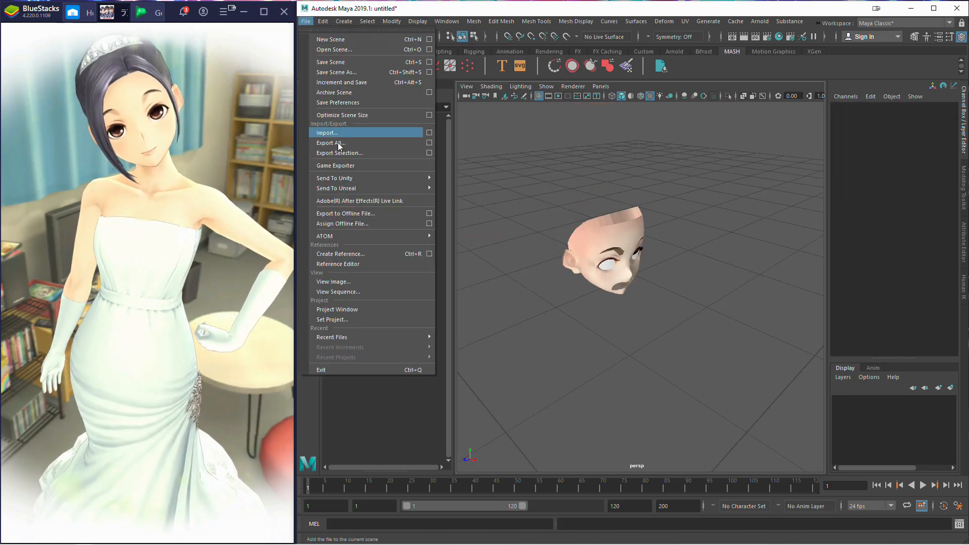
click(350, 134)
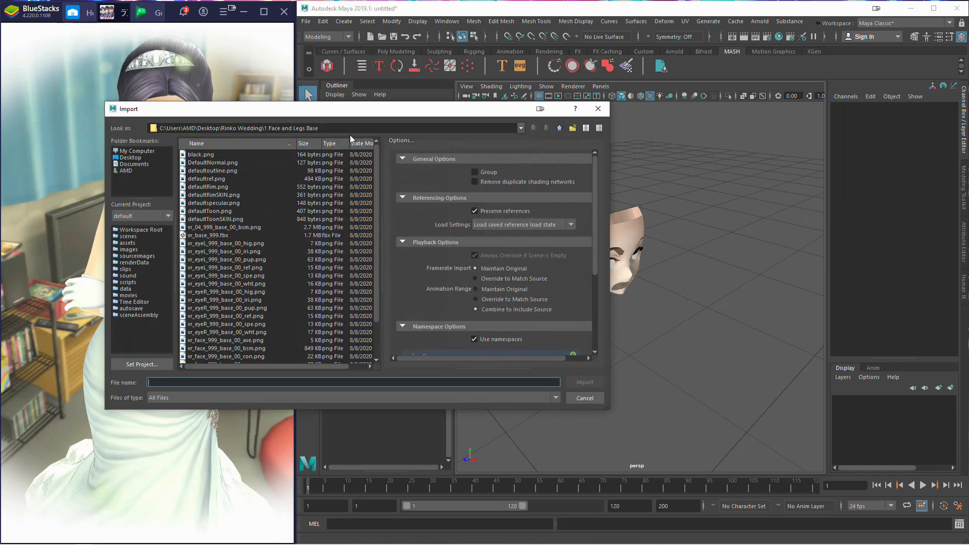
click(559, 129)
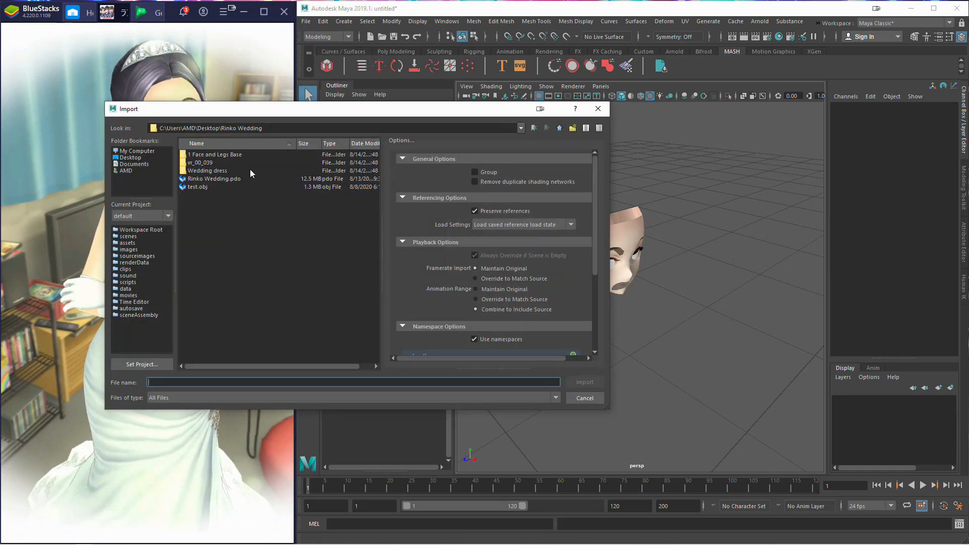
double_click(210, 163)
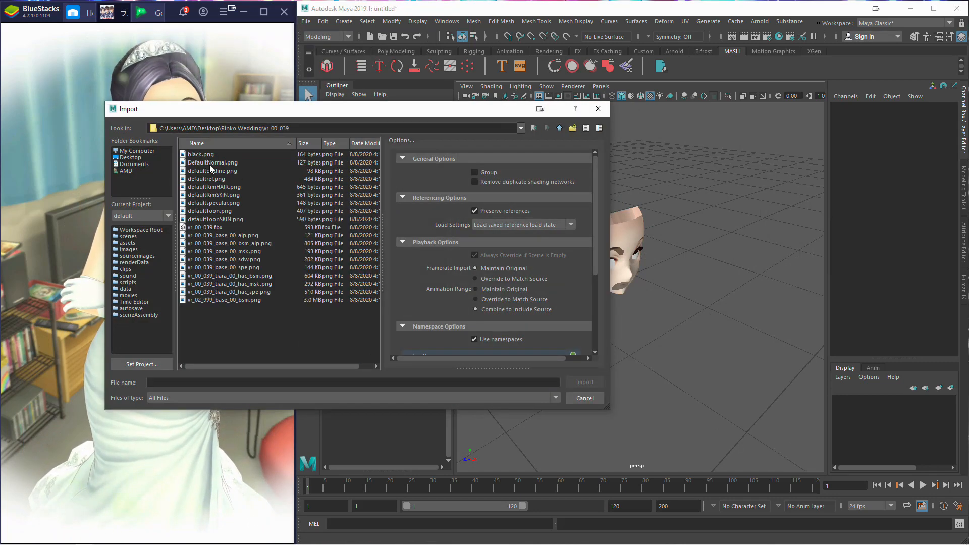
double_click(211, 226)
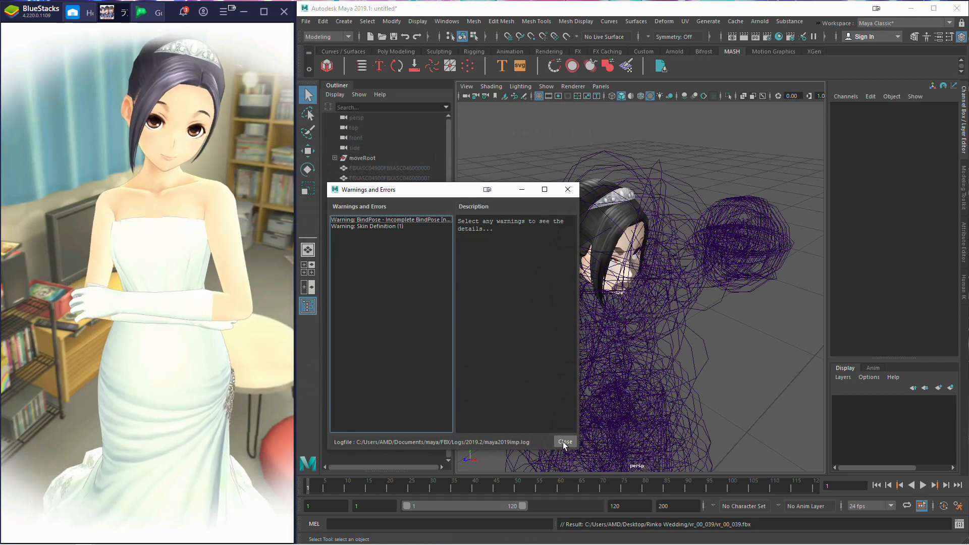
click(565, 442)
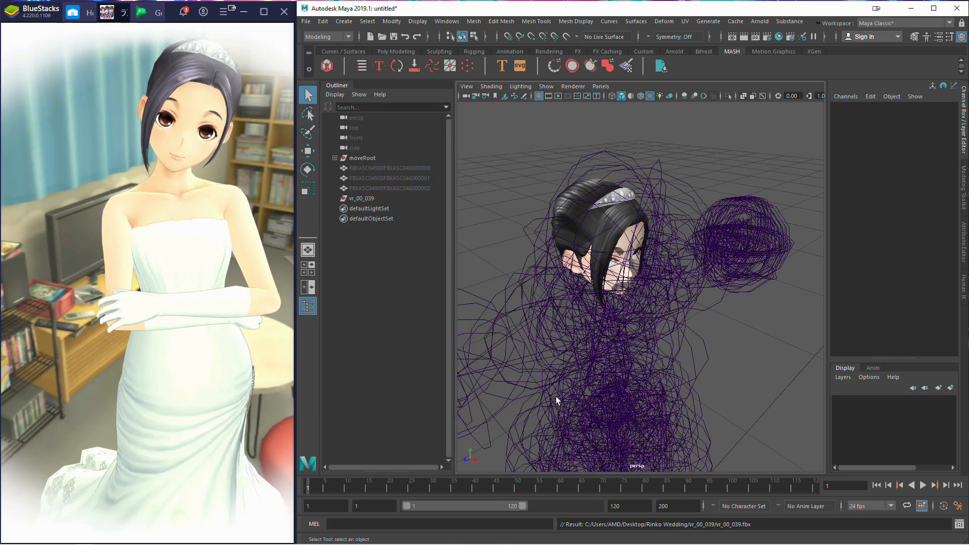
Step: Delete the skeleton joints that came with the hair model, keeping the hair and tiara on the head
scroll(556, 395, down, 5)
scroll(556, 396, up, 3)
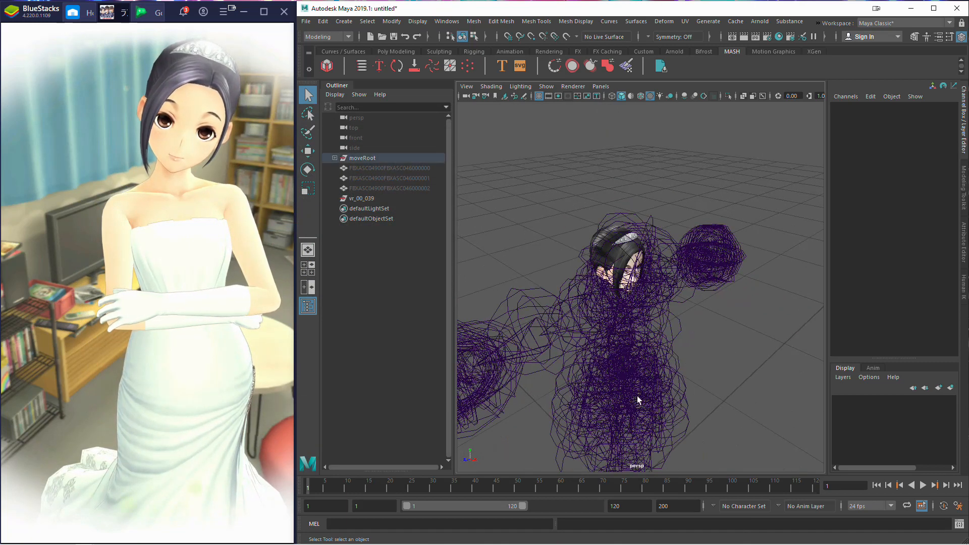
click(637, 396)
key(Delete)
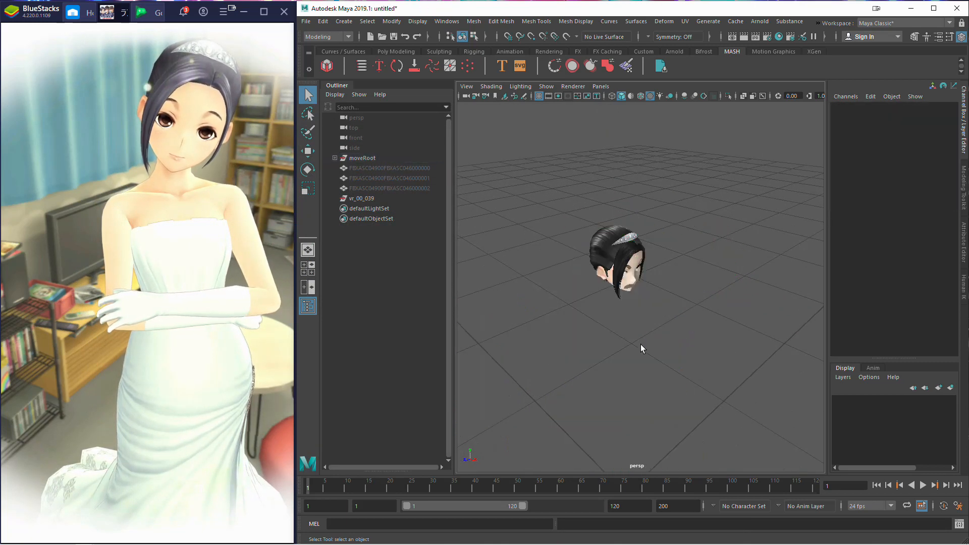
Step: Examine the fit of the hair and tiara on the head from the side and front, up close and from afar
scroll(640, 344, up, 5)
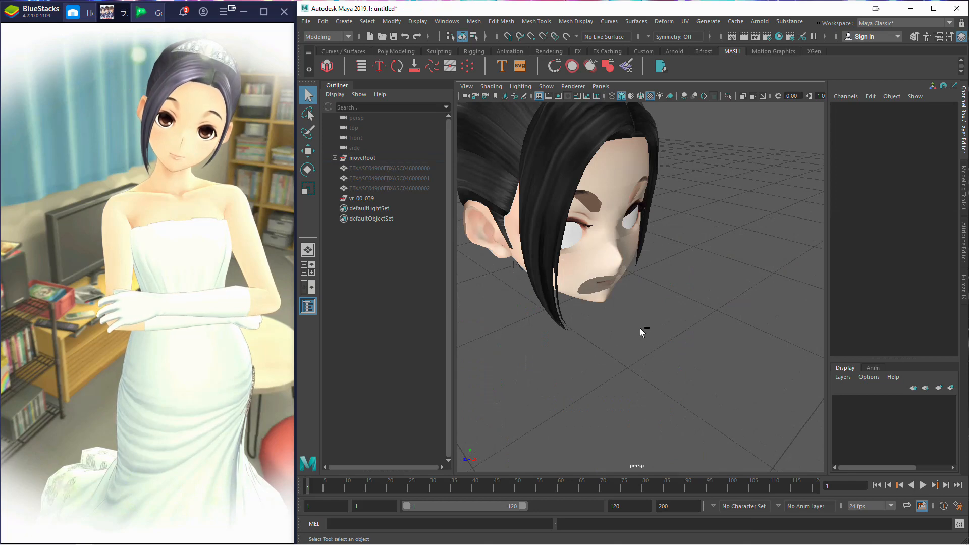
alt+drag(638, 317, 740, 339)
mouse_move(716, 283)
alt+middle_down()
mouse_move(707, 285)
mouse_move(729, 296)
alt+middle_up()
scroll(729, 292, up, 3)
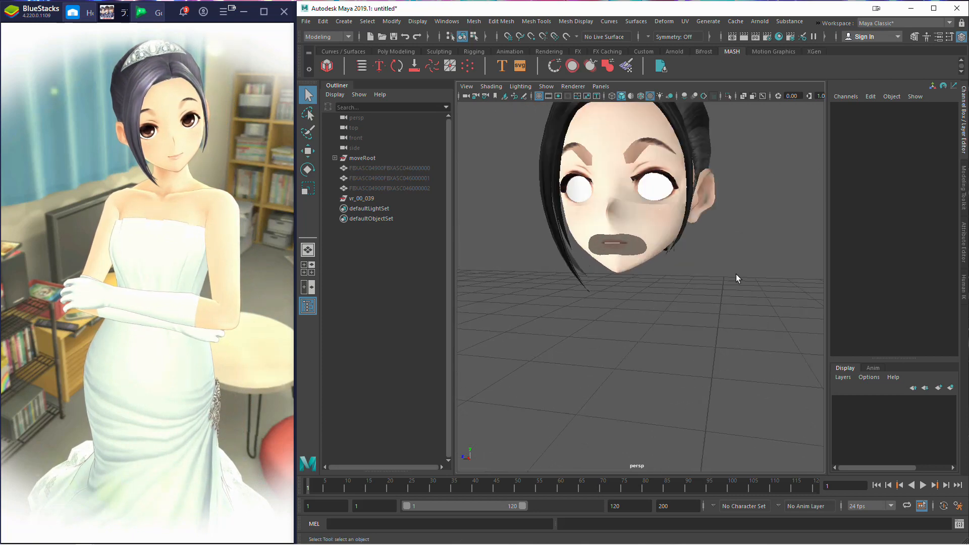
mouse_move(725, 236)
alt+mouse_down()
mouse_move(720, 257)
mouse_move(727, 234)
alt+mouse_up()
alt+middle_drag(727, 234, 734, 259)
alt+drag(733, 260, 709, 264)
alt+right_drag(710, 263, 603, 269)
alt+middle_drag(603, 269, 616, 190)
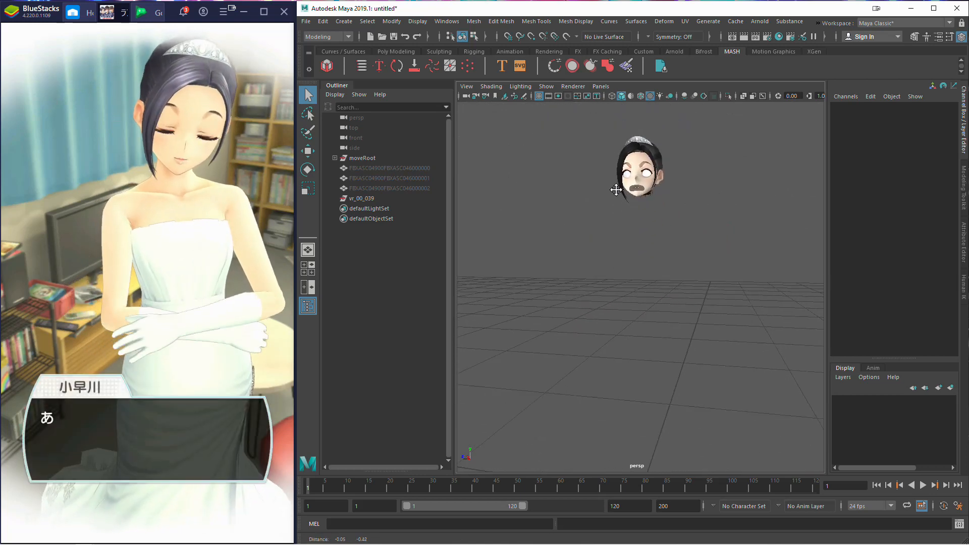
Step: Import the dress model vr_01_239.fbx from the Rinko Wedding\Wedding dress folder
click(305, 21)
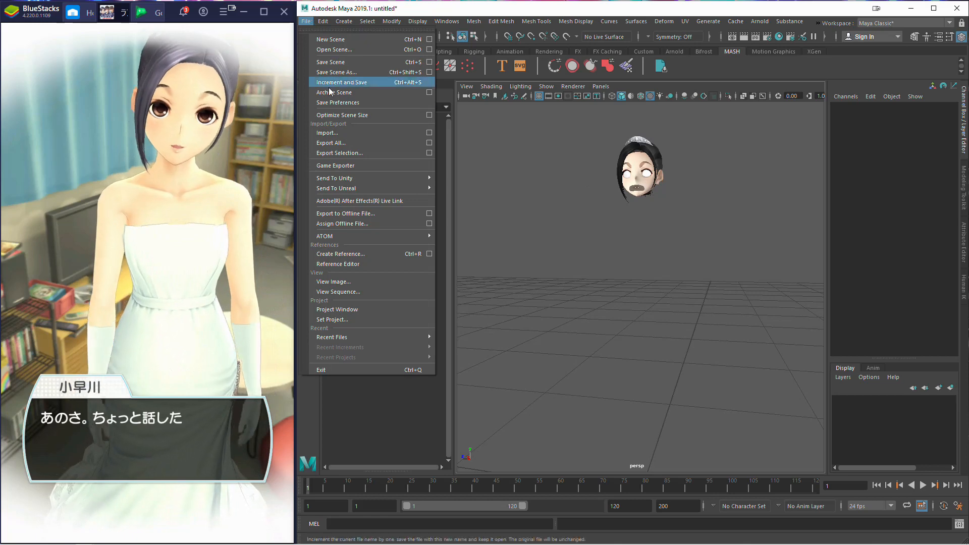
click(331, 135)
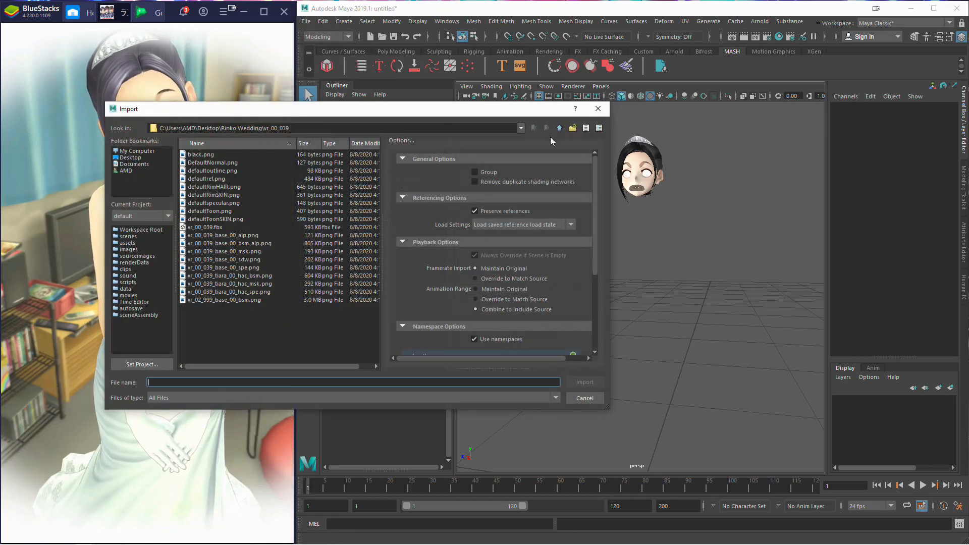
click(572, 128)
click(559, 128)
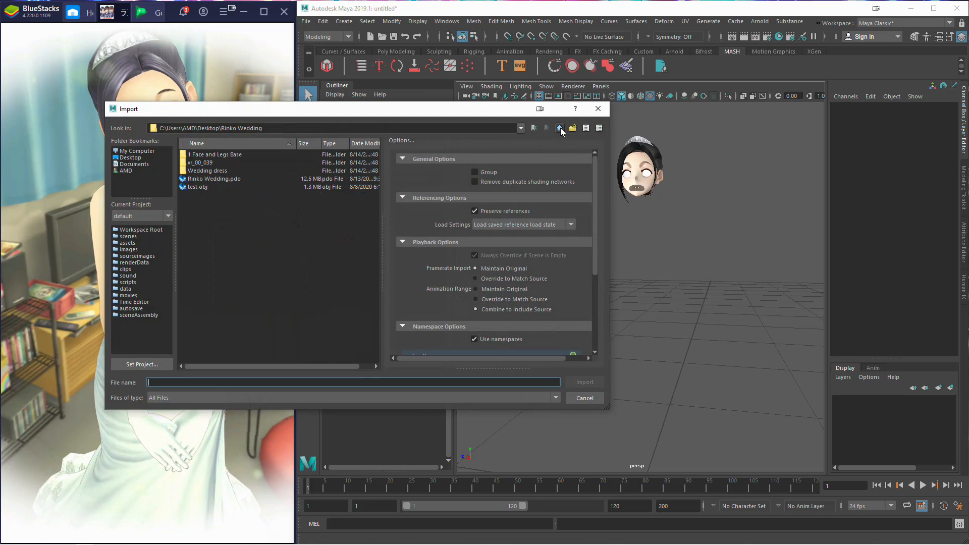
double_click(200, 170)
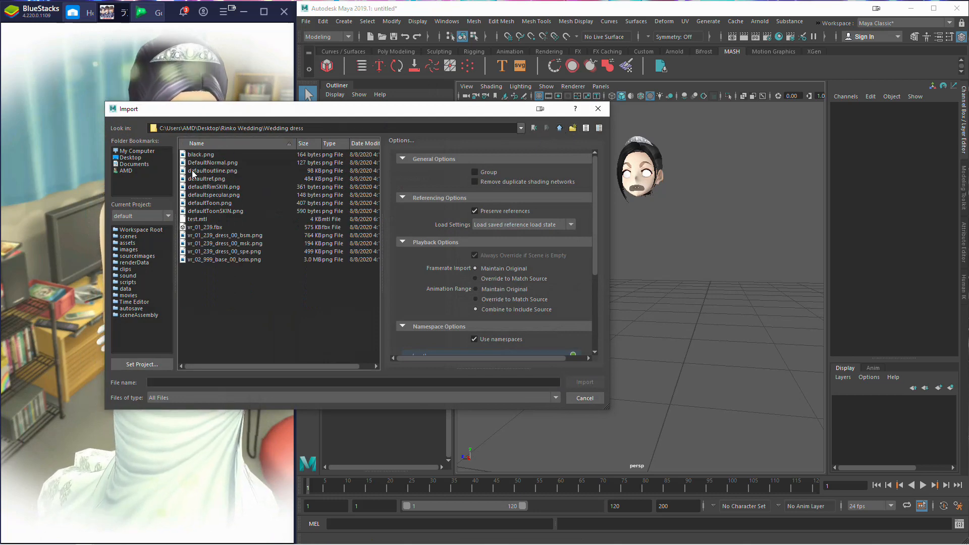
double_click(206, 227)
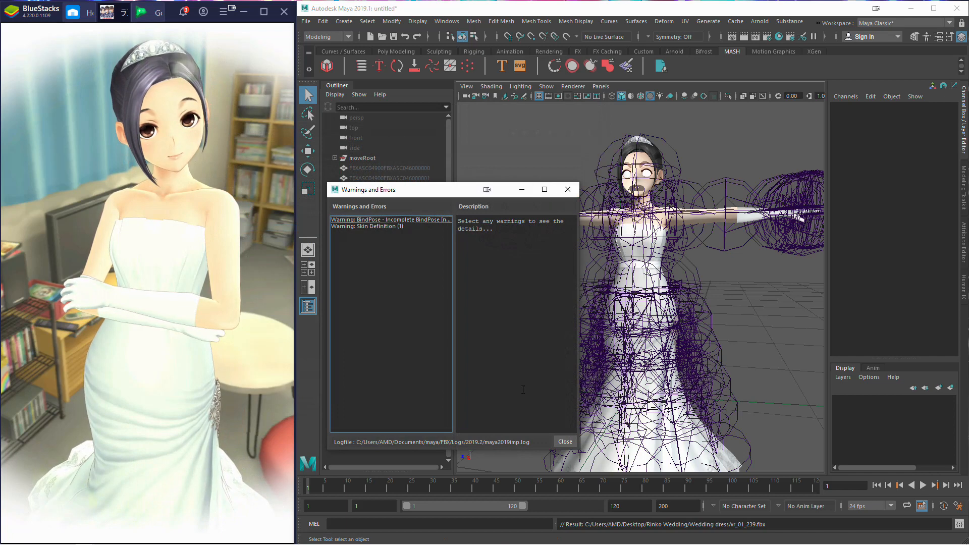
Step: Dismiss the import warnings and set the joint display size to 0.37
click(565, 442)
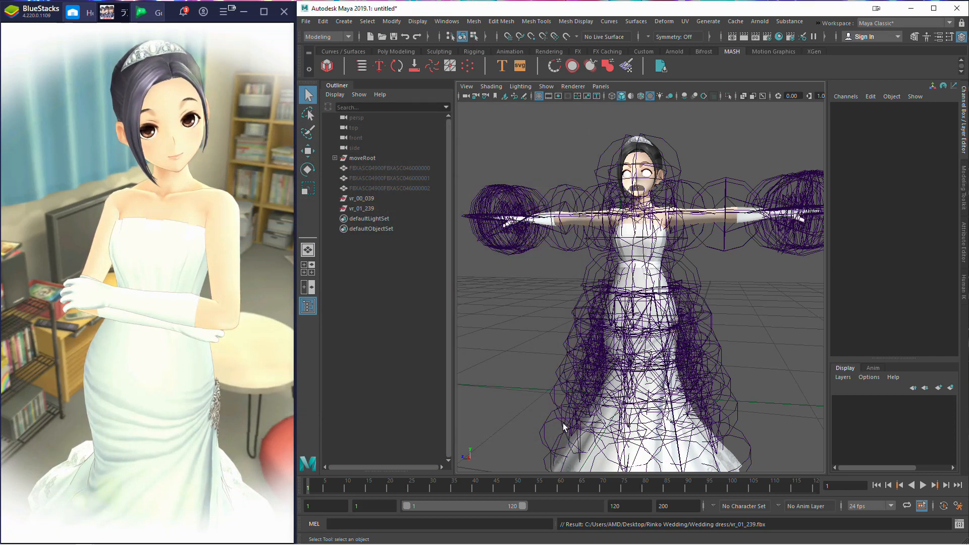
click(414, 21)
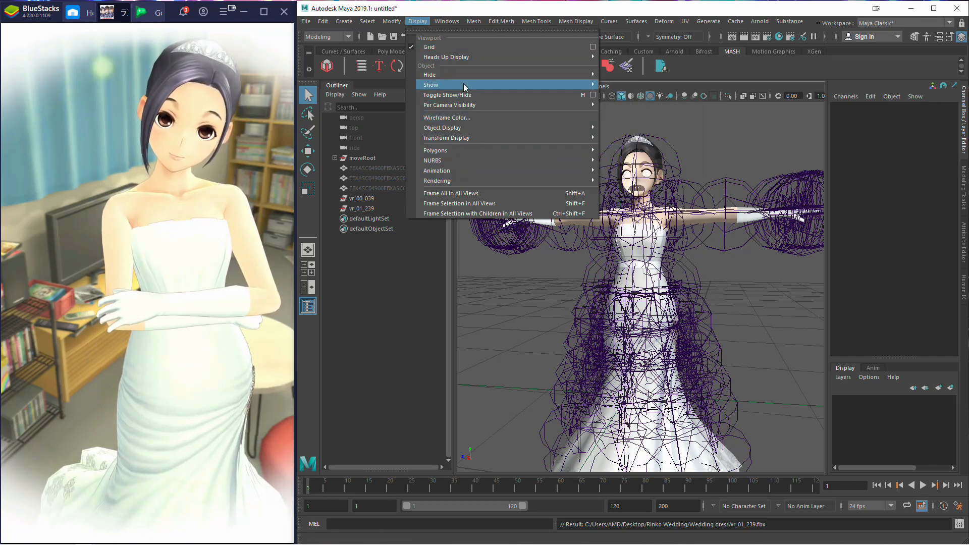
mouse_move(465, 76)
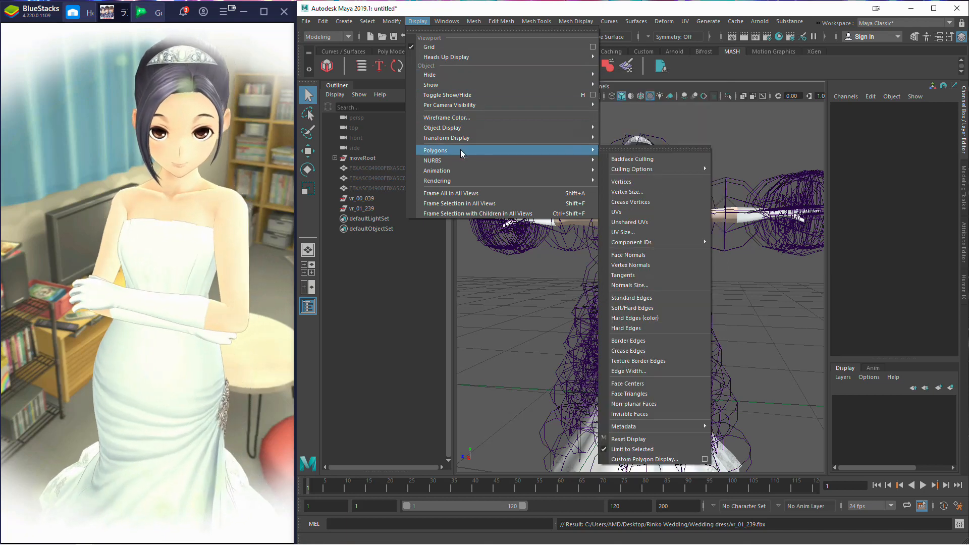
mouse_move(523, 170)
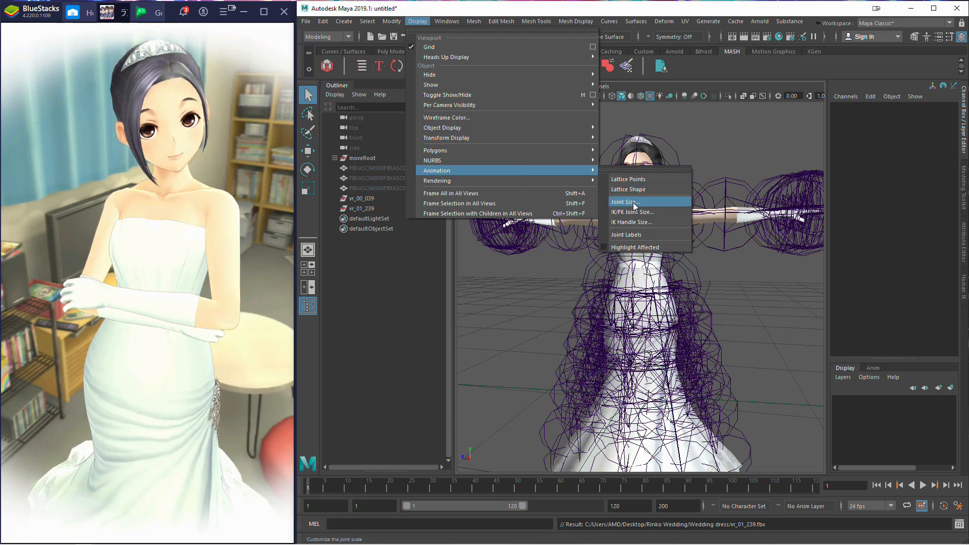
click(625, 202)
drag(379, 217, 376, 219)
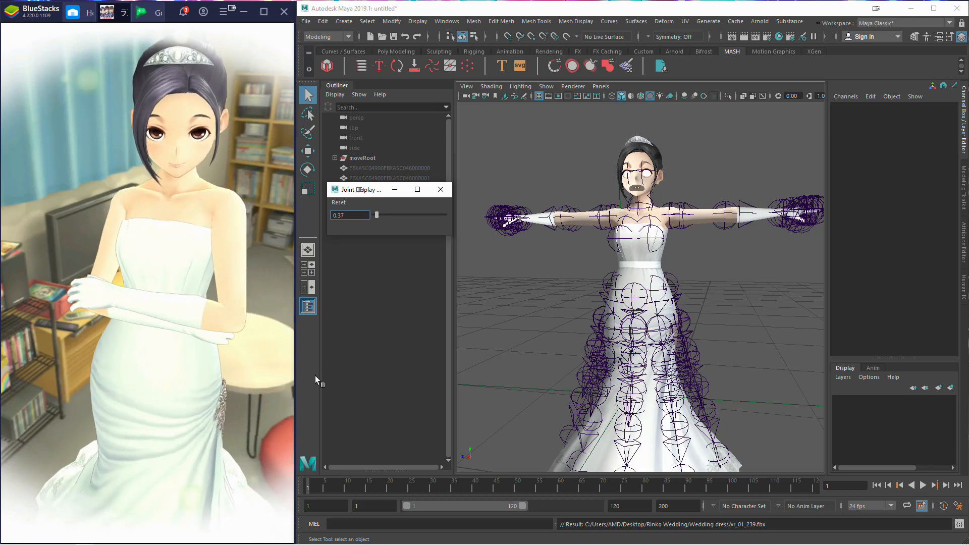
Step: Switch to Notepad, write "srry discord chat, also no mic. srry" for the viewers, and discard the note unsaved
mouse_move(108, 531)
click(6, 542)
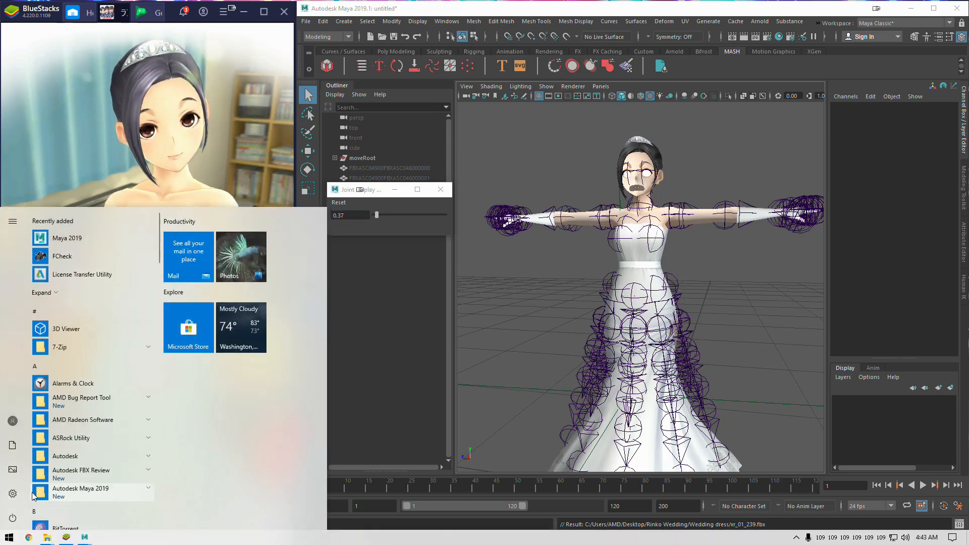
text(not)
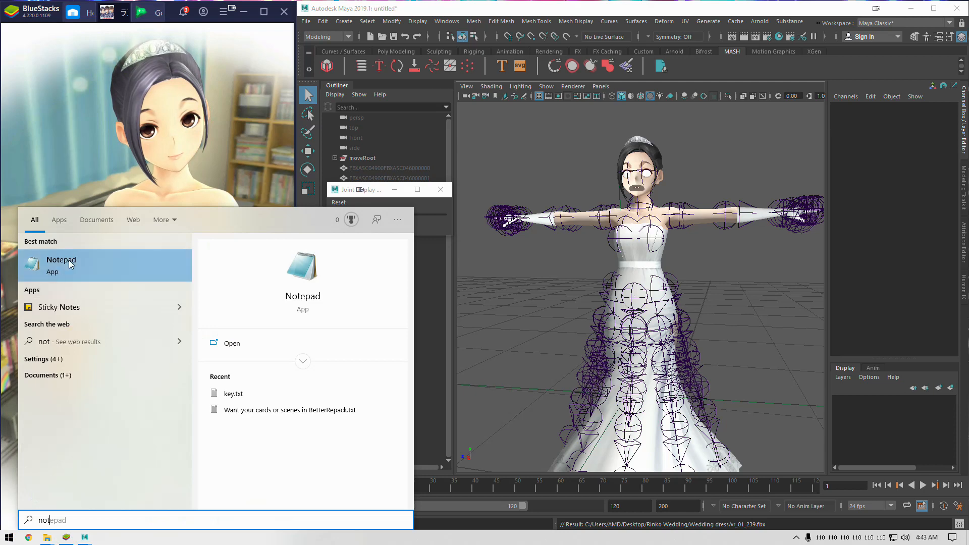
click(66, 260)
drag(847, 474, 498, 212)
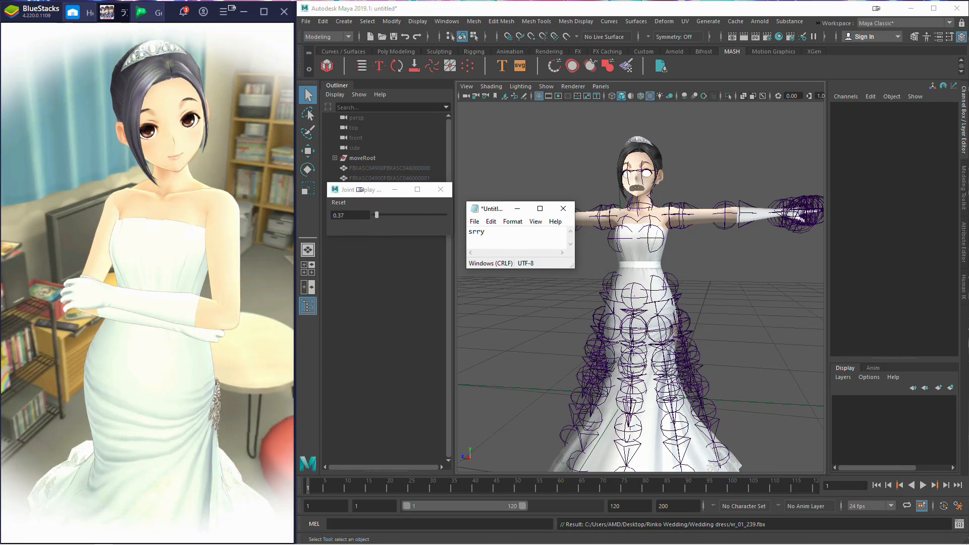
text(srry dis)
text(cord chat,)
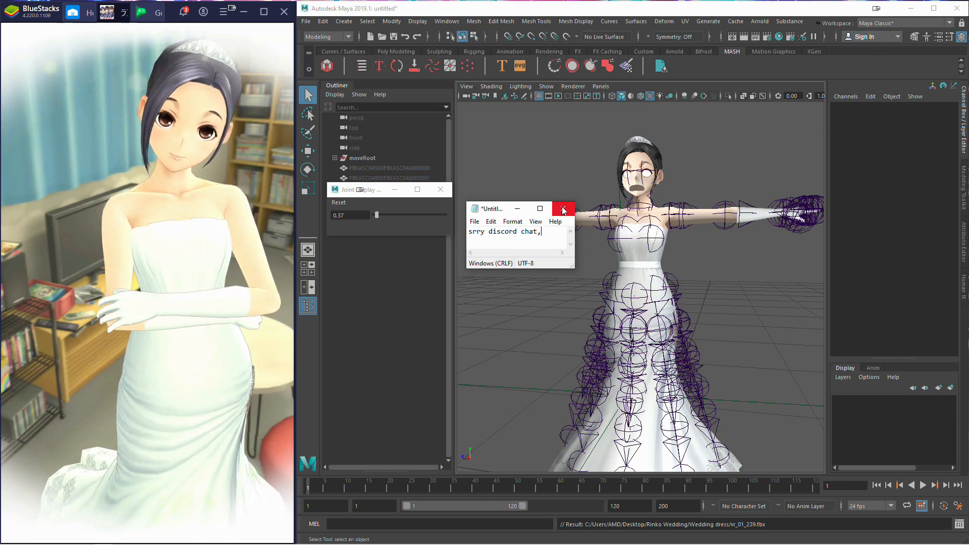
text( also no mic. srry)
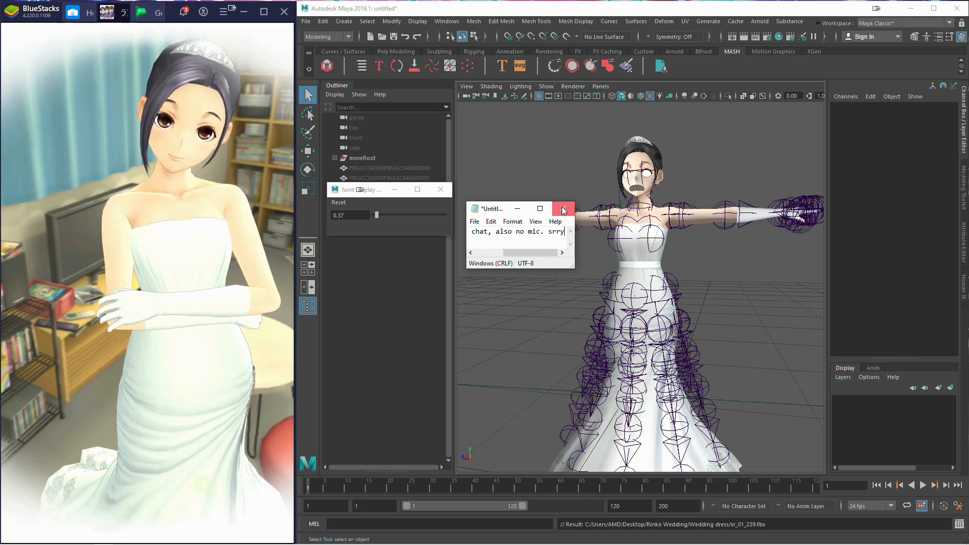
click(564, 211)
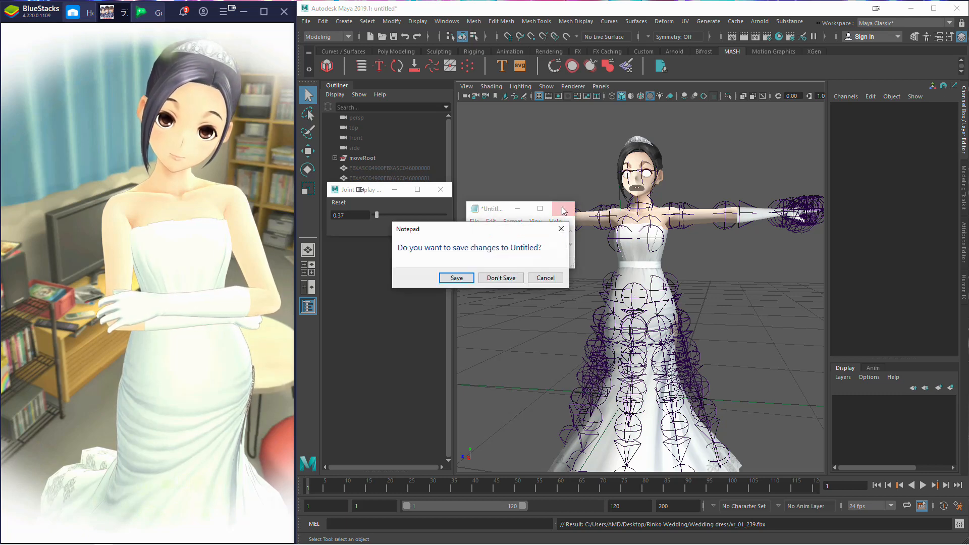
click(495, 276)
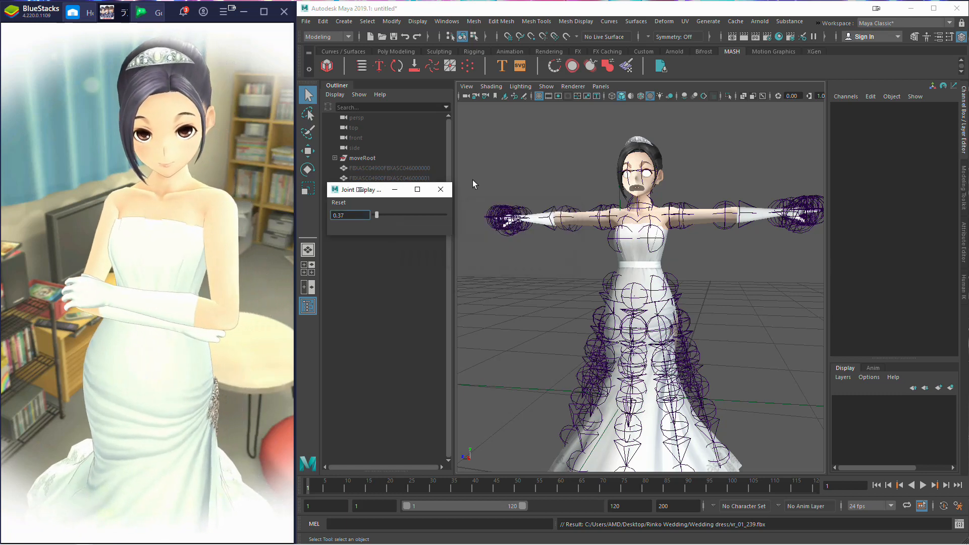
Step: Close the joint size settings and examine the dressed character from the side, checking the hidden meshes and the moveRoot group
click(439, 187)
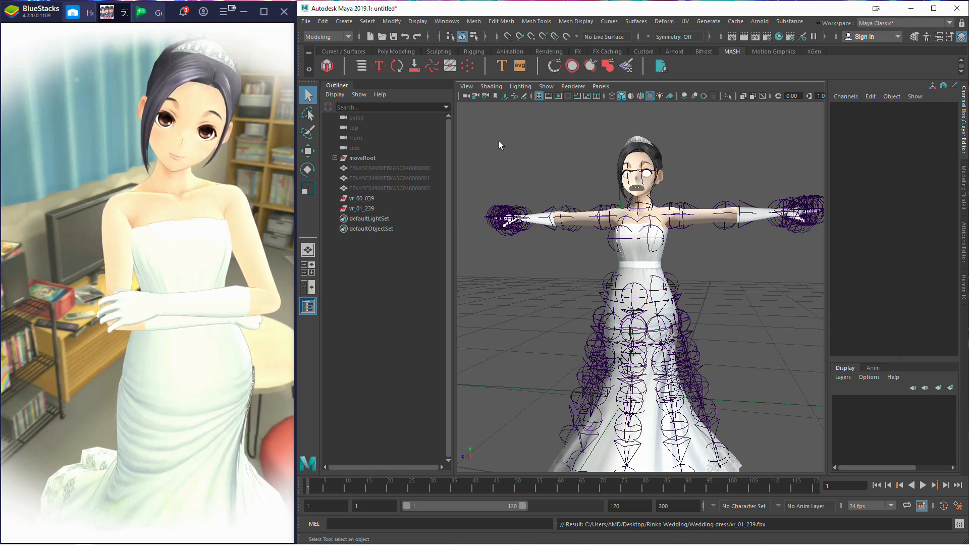
mouse_move(499, 140)
alt+middle_down()
mouse_move(517, 150)
mouse_move(494, 154)
alt+middle_up()
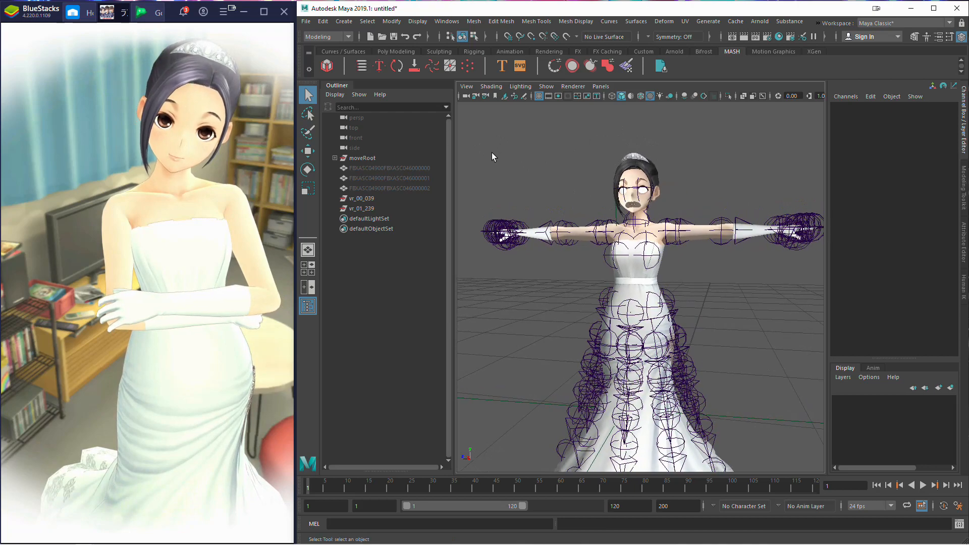
alt+drag(494, 157, 551, 169)
scroll(552, 169, down, 3)
scroll(551, 167, up, 8)
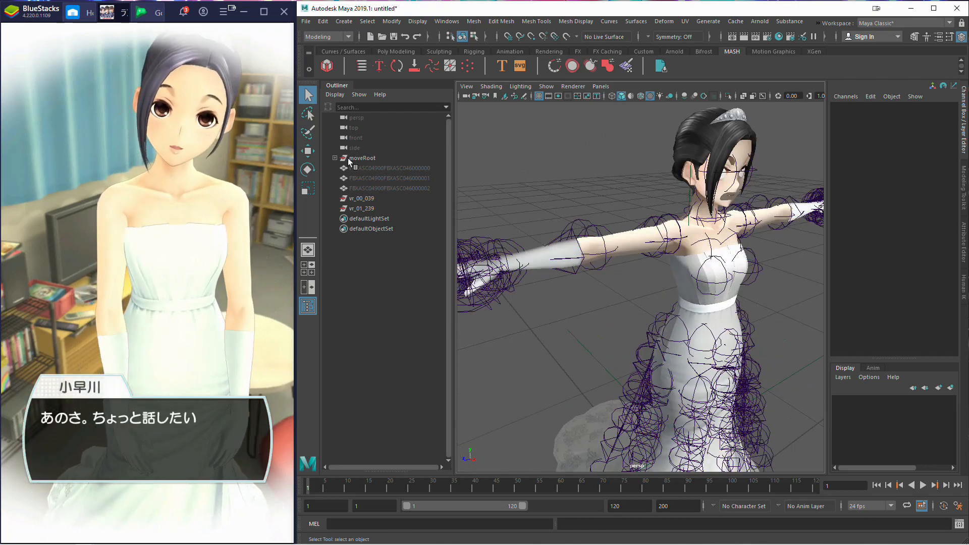
click(362, 208)
click(368, 188)
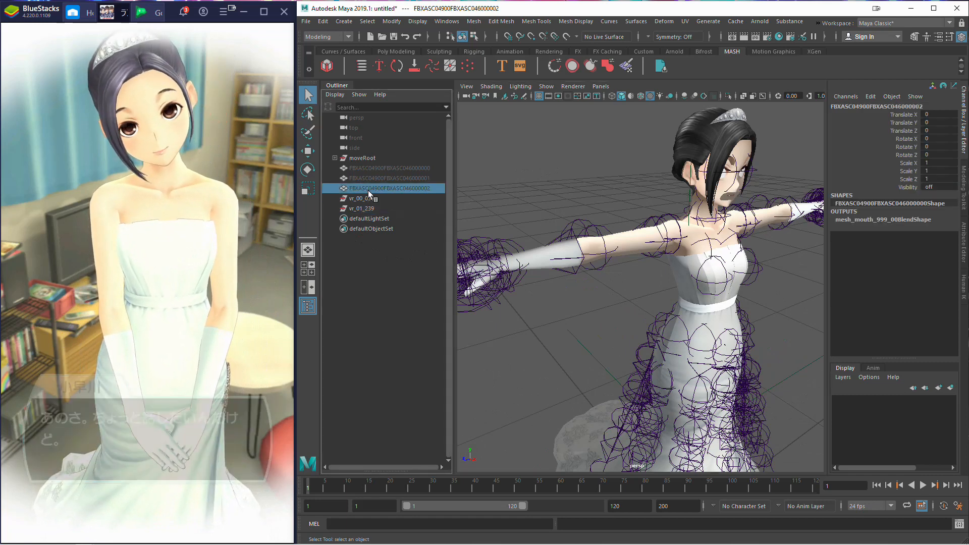
click(362, 158)
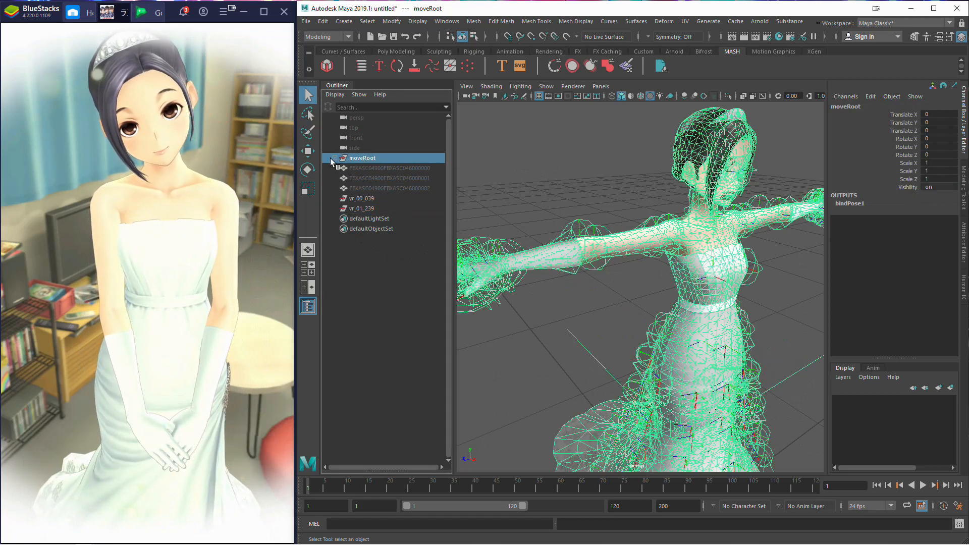
Step: Expand the moveRoot hierarchy through vr_base_999, root_joint, Hips and Spine to list the joints under Spine1
click(335, 158)
click(341, 168)
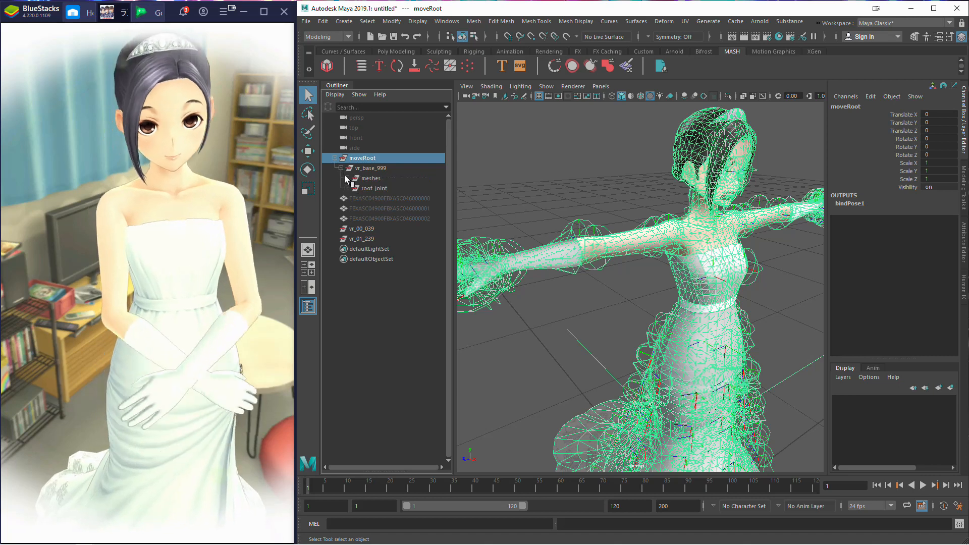
click(347, 189)
click(353, 198)
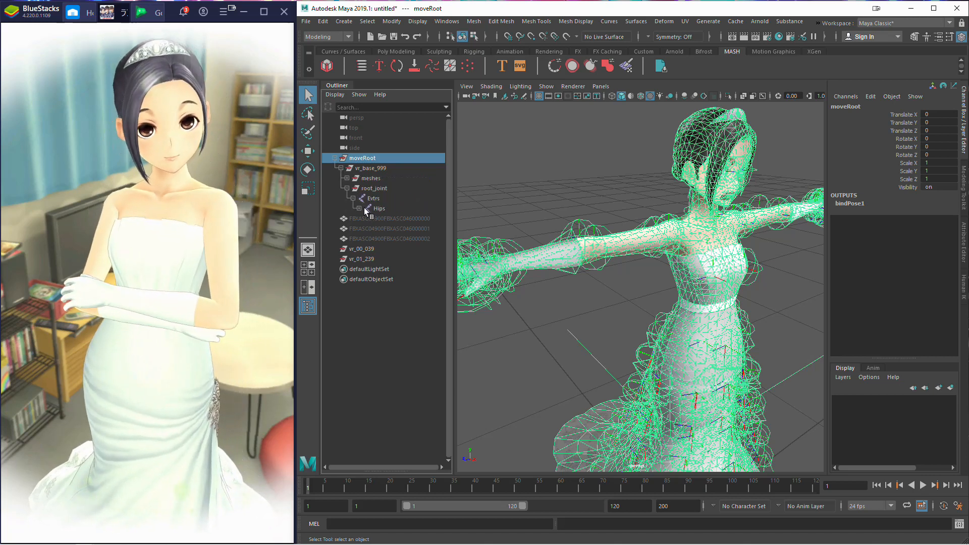
click(359, 209)
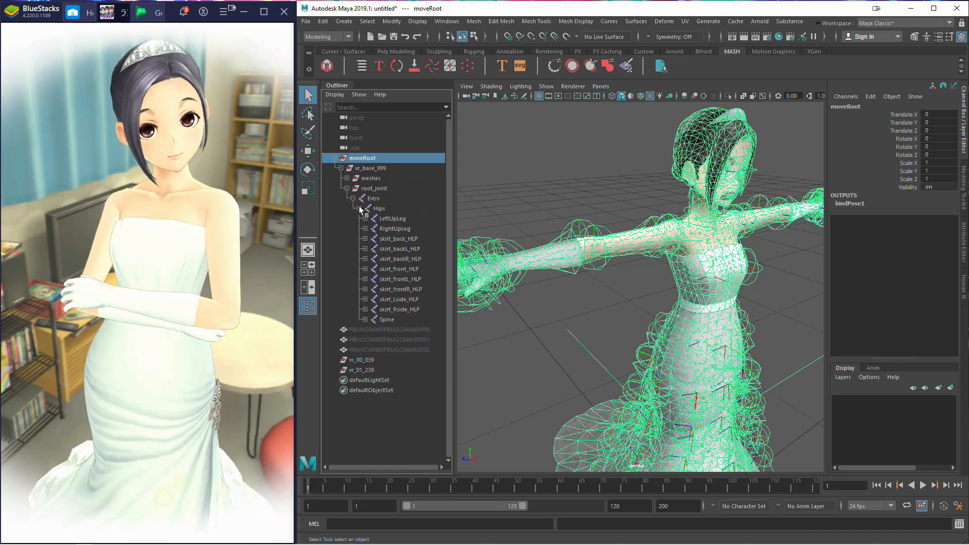
click(365, 319)
click(371, 330)
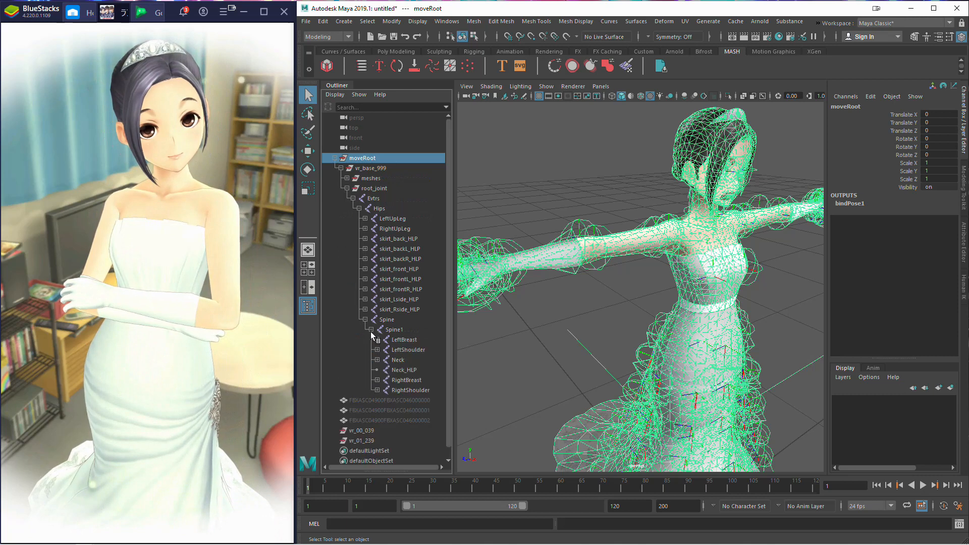
Step: Expand the left arm chain from LeftShoulder through LeftArm, LeftElbow_HLP and LeftForearm to the joints under LeftHand
click(377, 349)
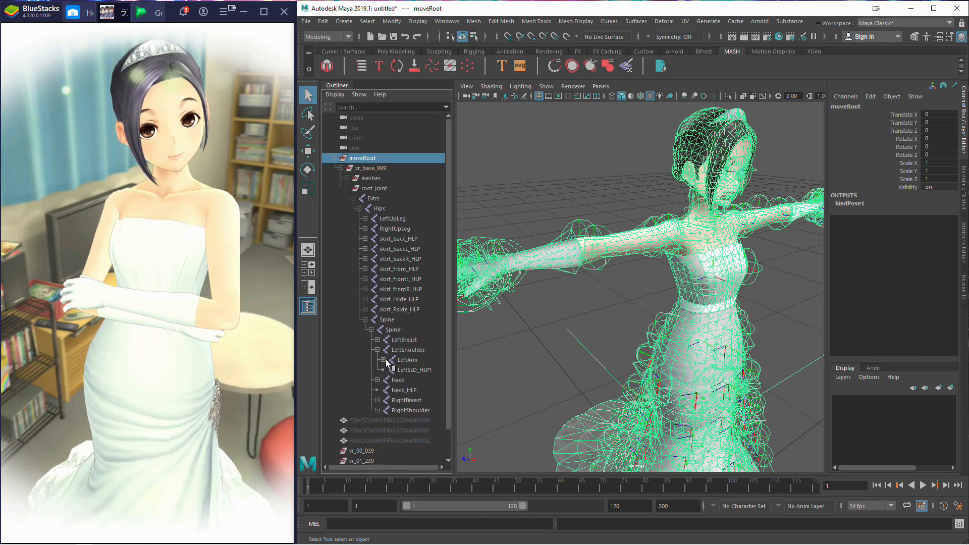
click(383, 360)
click(389, 370)
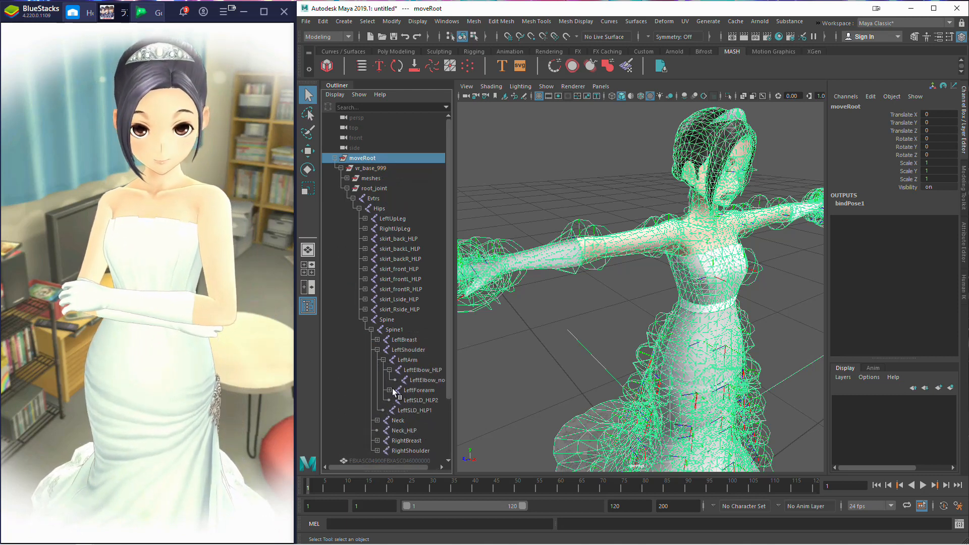
click(389, 390)
click(395, 410)
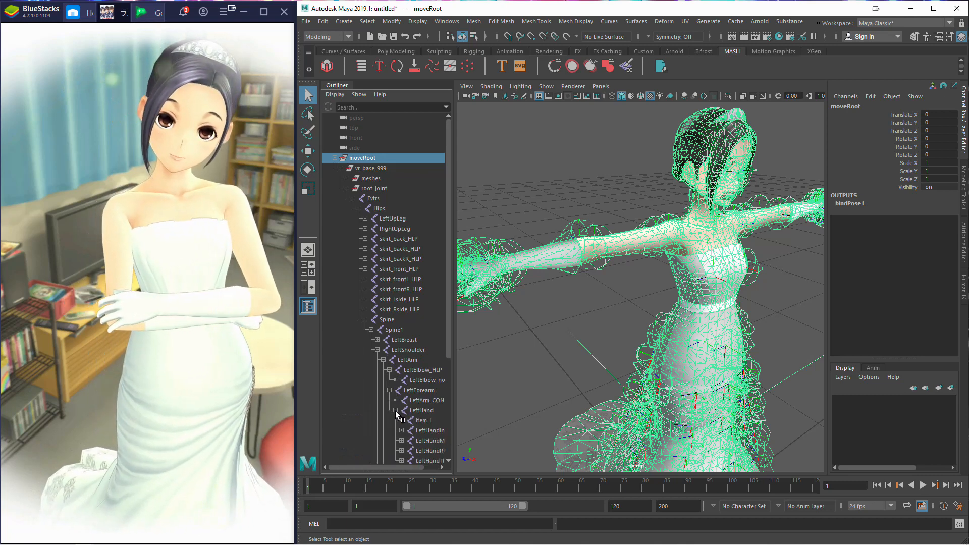
Step: Expand the left hand's finger and thumb joint chains to inspect their nested child joints
click(402, 430)
scroll(381, 373, down, 5)
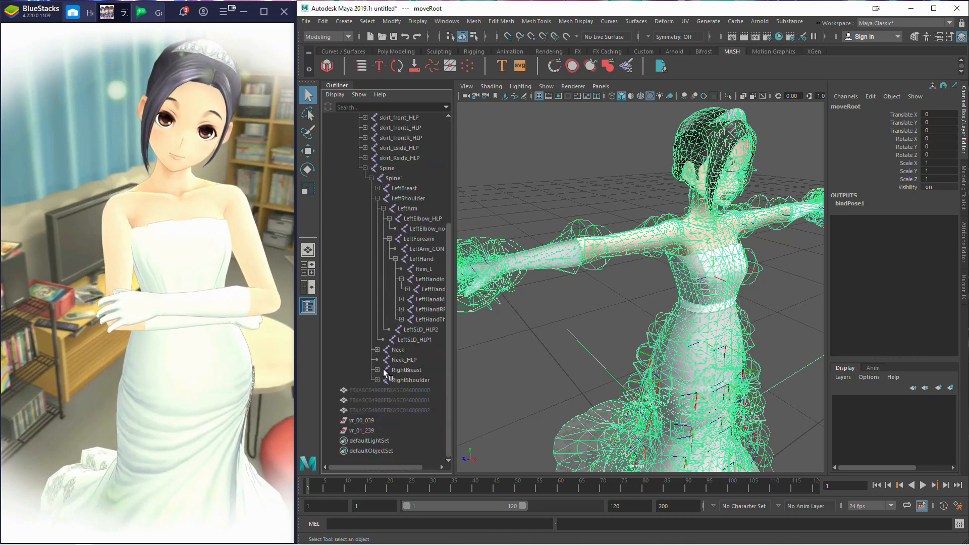
click(401, 300)
click(402, 301)
click(402, 301)
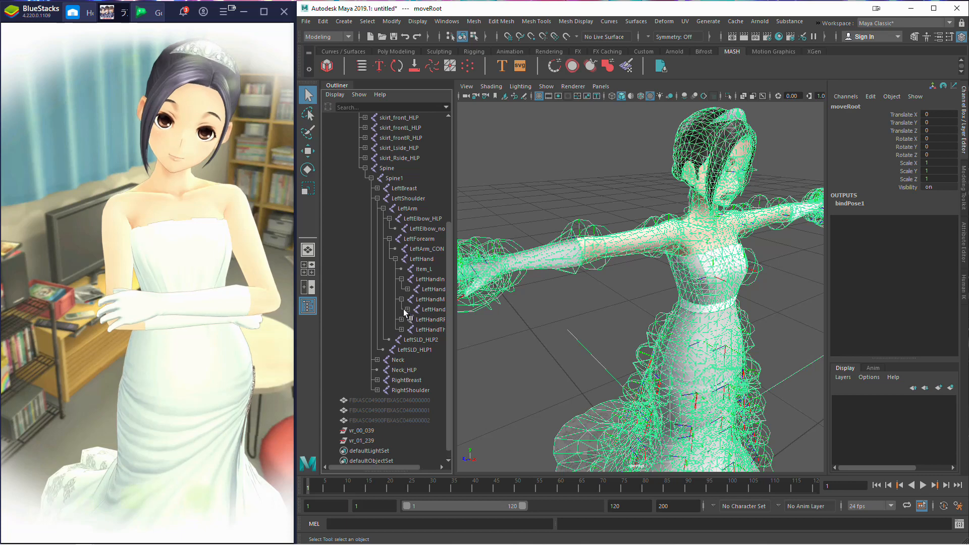
click(405, 310)
click(402, 329)
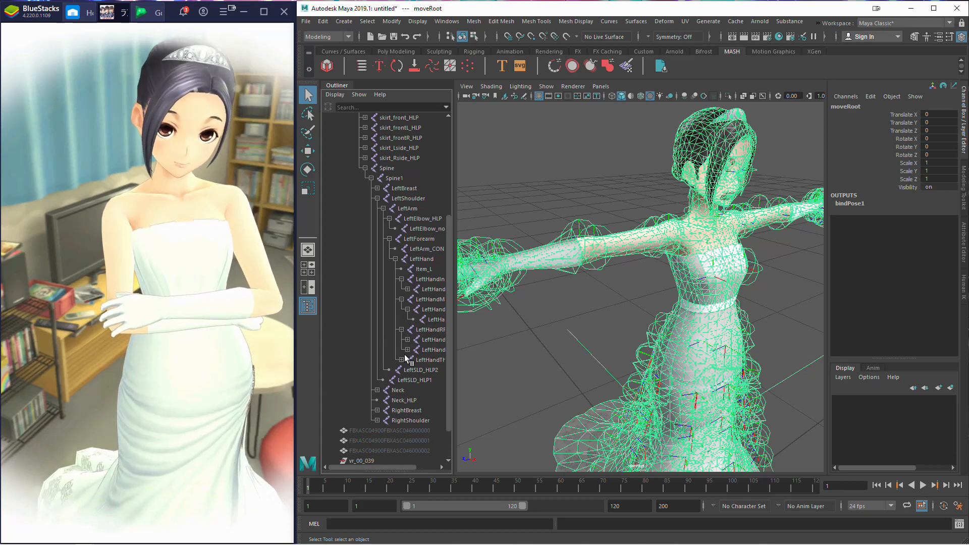
click(402, 360)
click(407, 350)
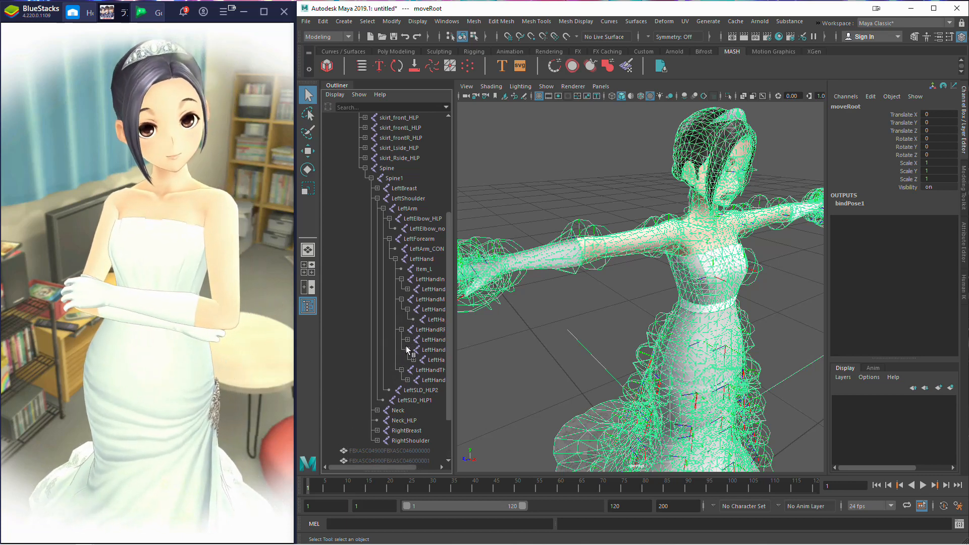
click(407, 339)
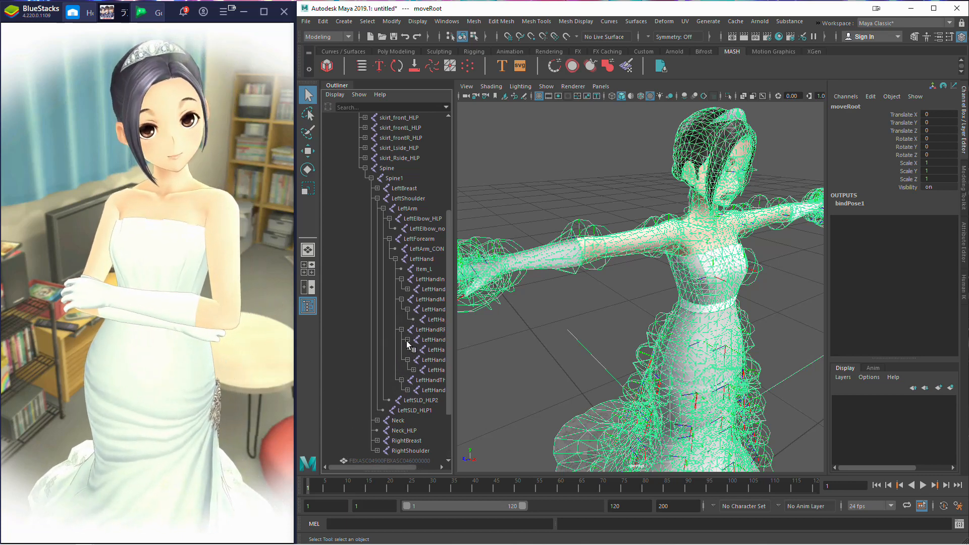
click(414, 370)
click(407, 400)
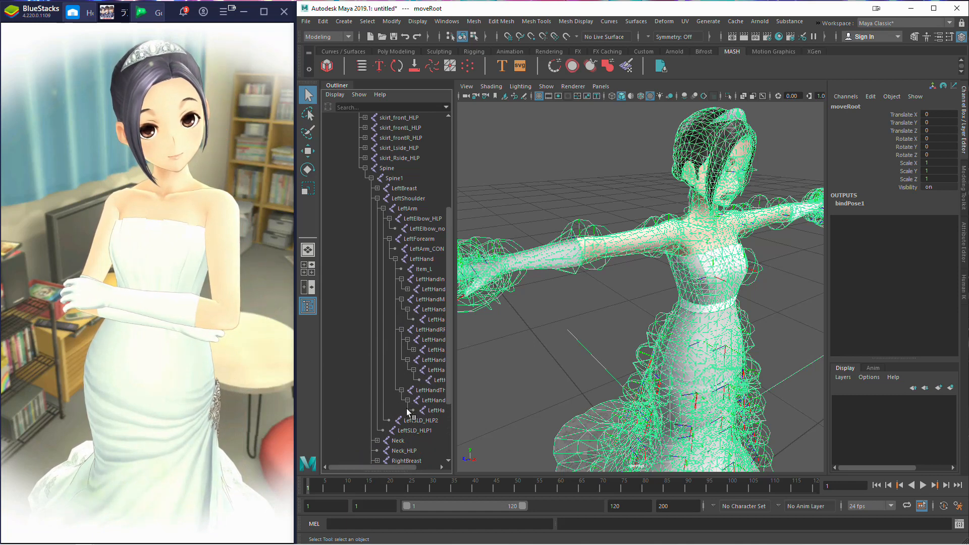
Step: Select joints from Spine1 down to LeftElbow_nouse and LeftForearm one by one to check where they sit on the body
click(389, 179)
click(404, 197)
click(415, 228)
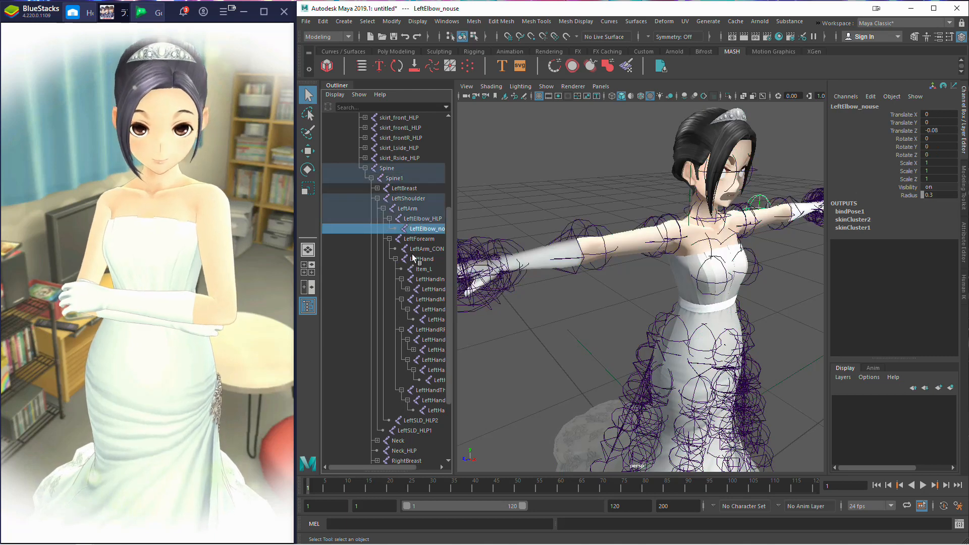
click(417, 239)
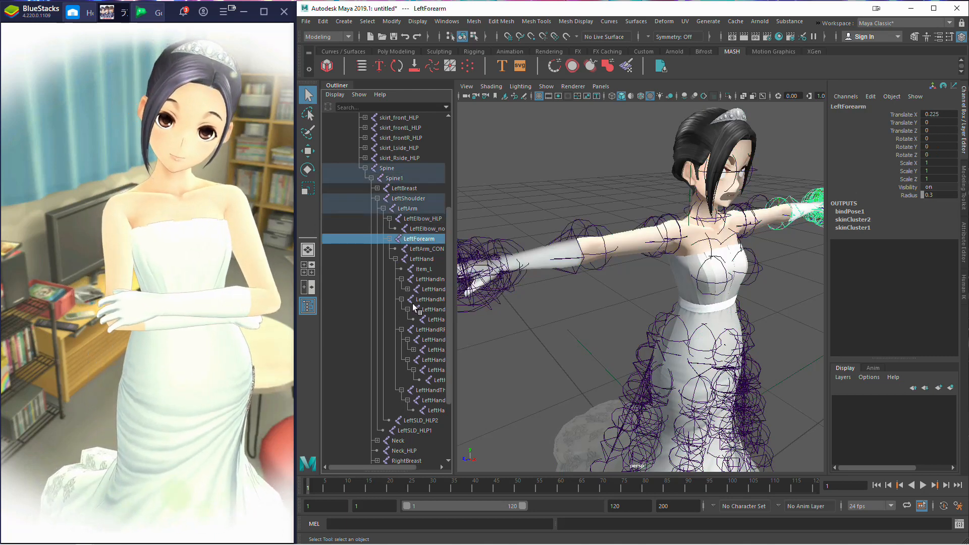
Step: Expand the right arm chain from RightShoulder through RightArm to RightElbow_HLP to list its joints
scroll(412, 304, down, 3)
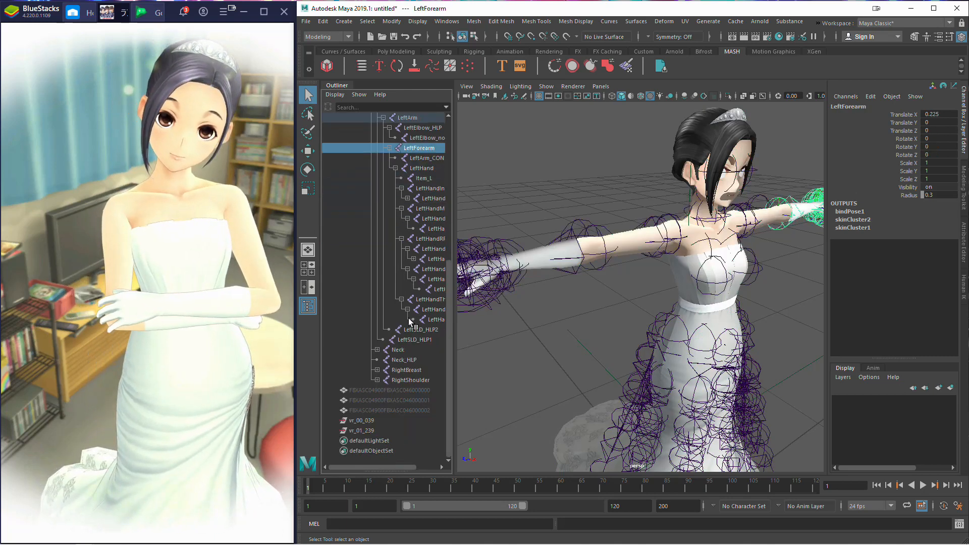
click(376, 380)
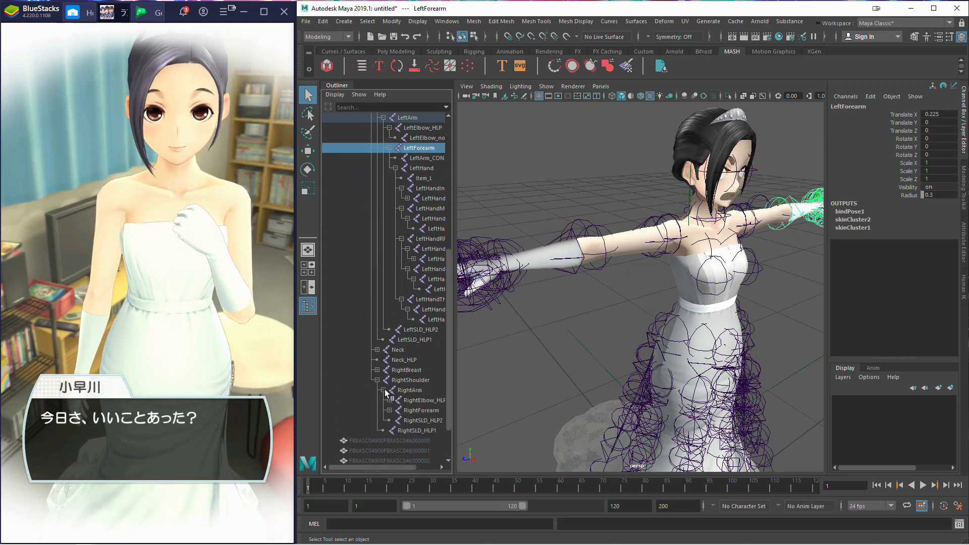
click(397, 400)
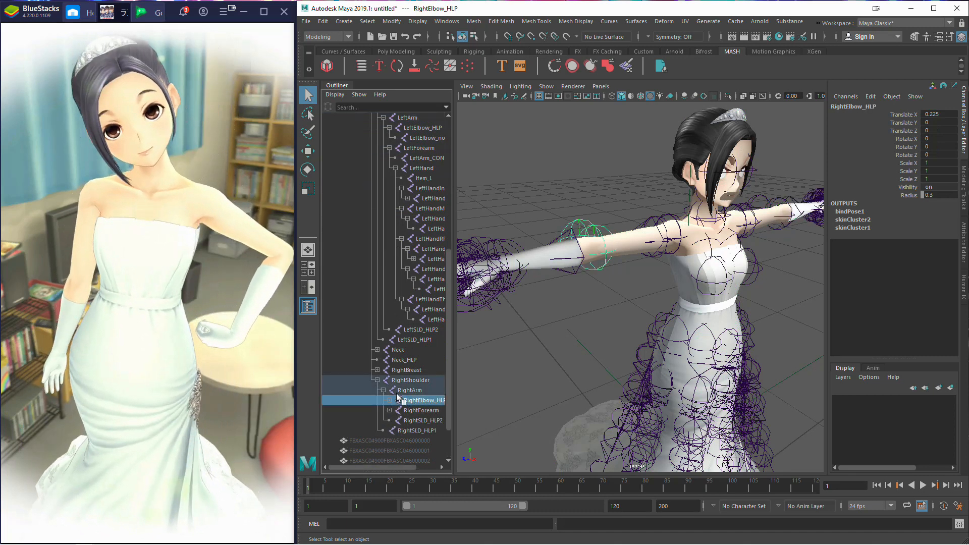
Step: Rotate the RightArm joint down beside the dress to about 0.5, 0.3 and -84 degrees on X, Y and Z
click(398, 390)
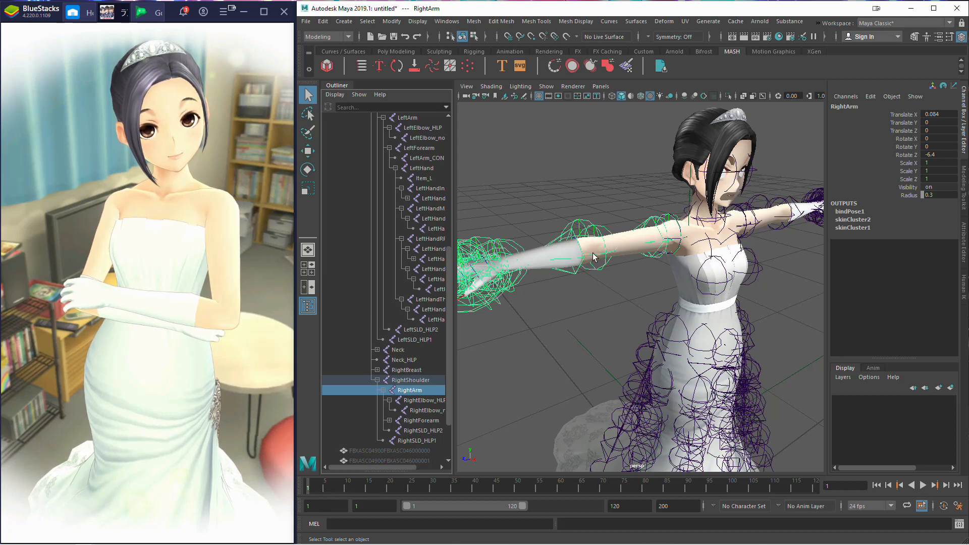
alt+drag(593, 257, 611, 214)
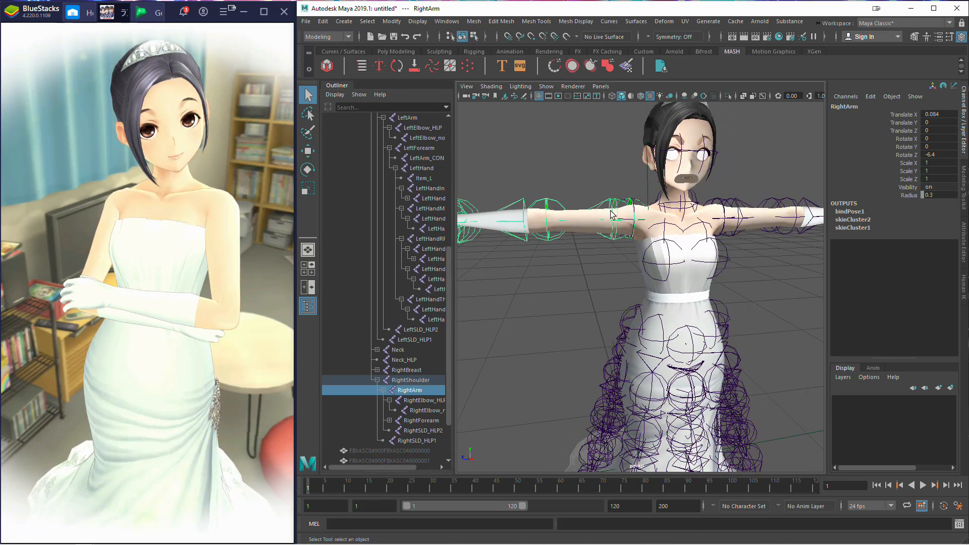
click(307, 170)
drag(615, 174, 562, 240)
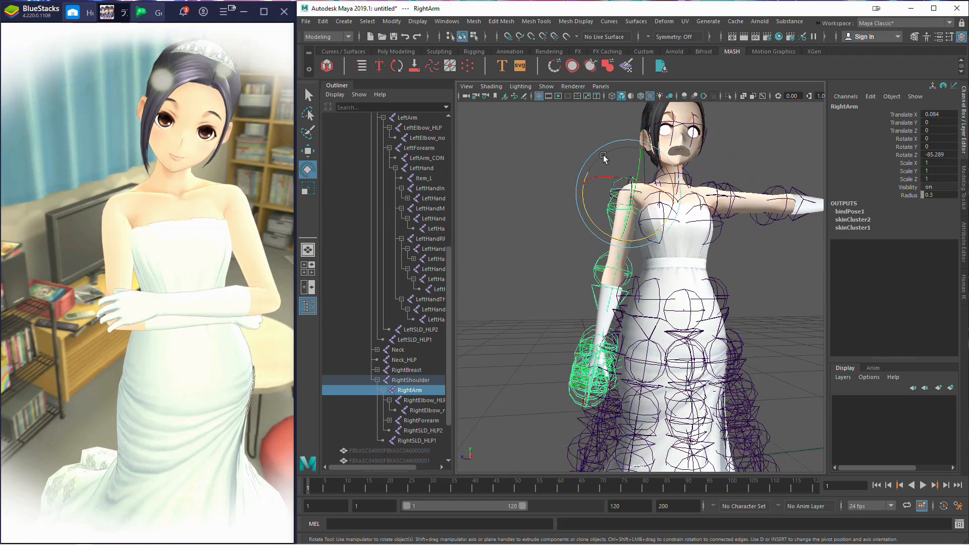
drag(603, 158, 603, 153)
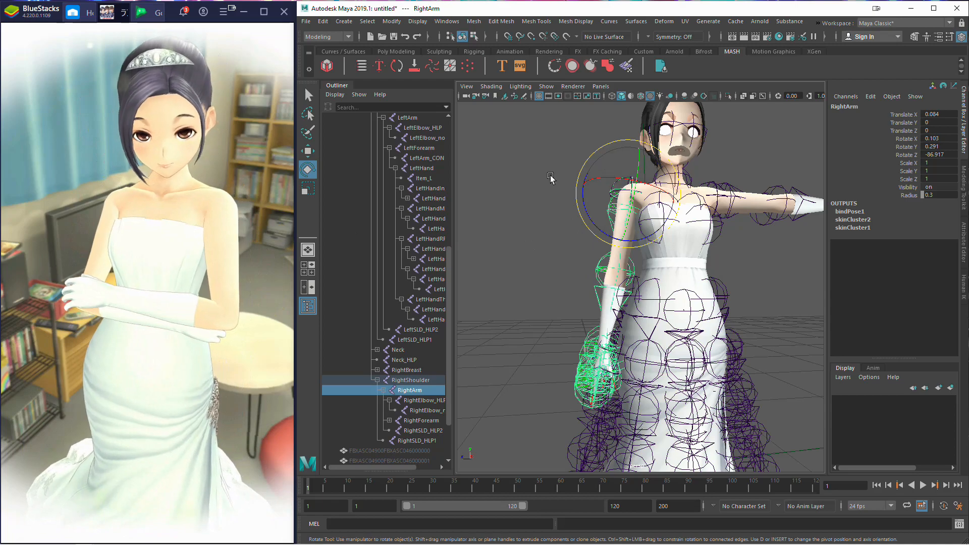
key(alt)
mouse_move(546, 178)
alt+mouse_down()
mouse_move(612, 186)
mouse_move(525, 184)
mouse_move(534, 178)
alt+mouse_up()
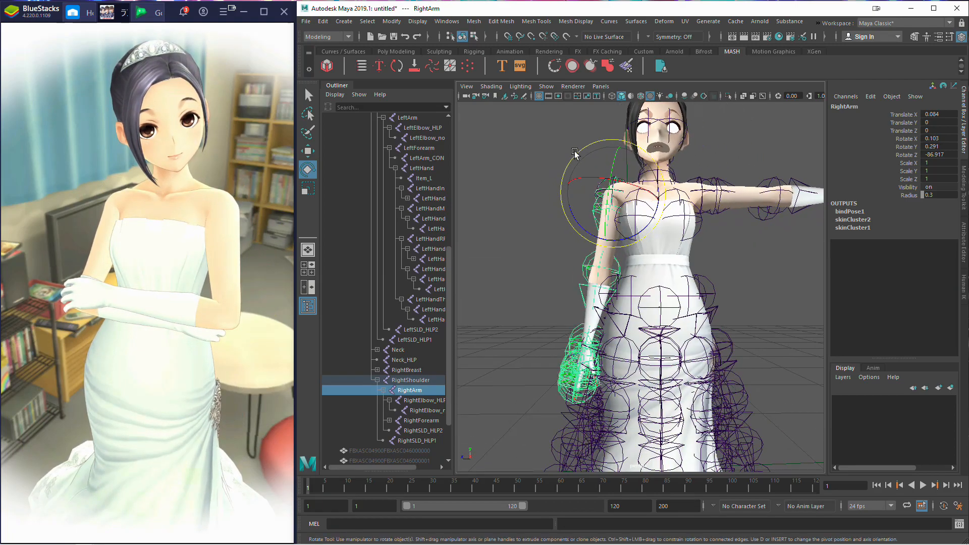
alt+drag(575, 154, 579, 179)
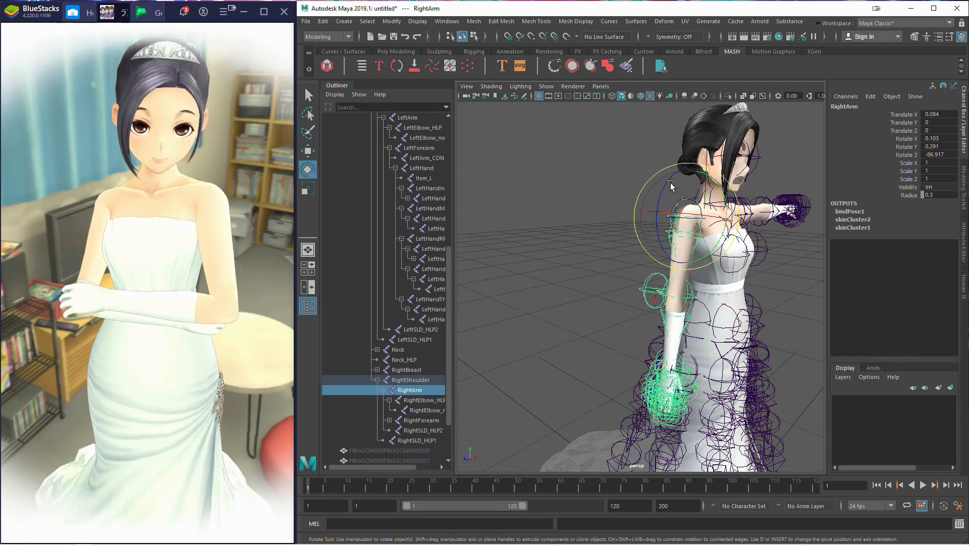
drag(670, 186, 582, 191)
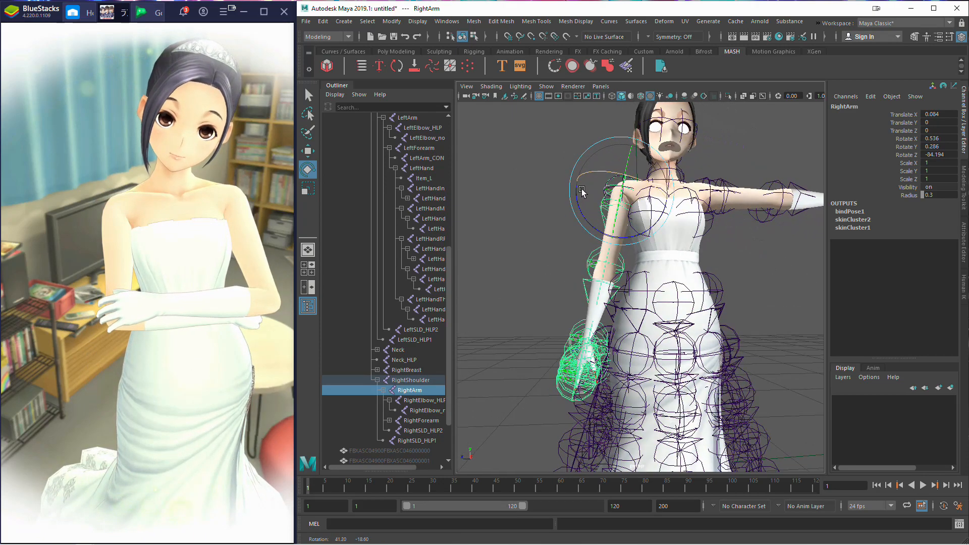
Step: Select the right elbow, forearm and RightSLD helper joints one by one to check their positions, and expand RightForearm
click(422, 400)
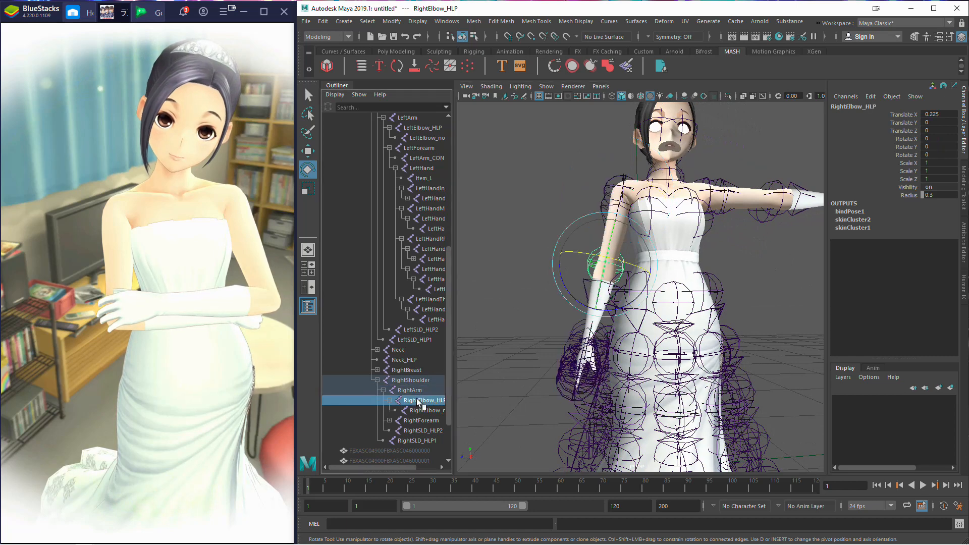
click(419, 410)
click(417, 422)
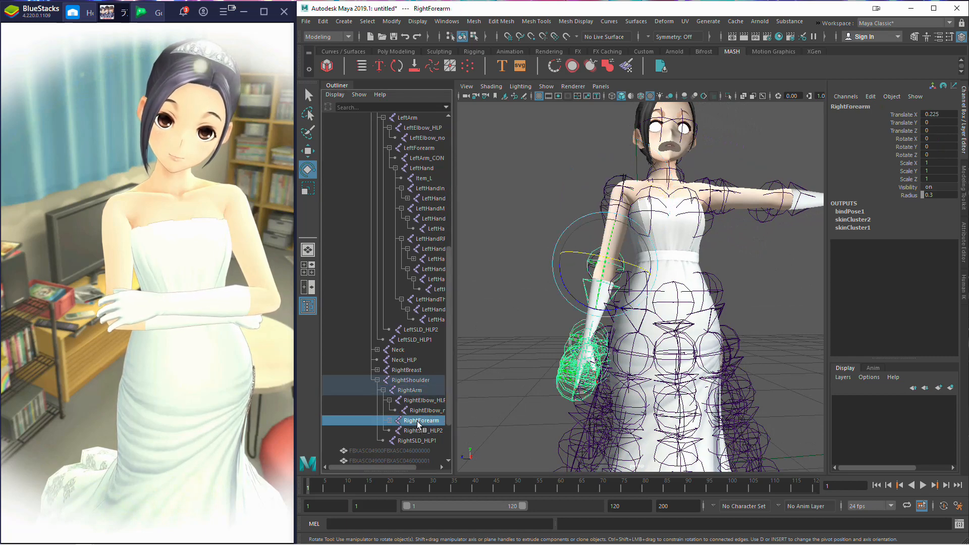
click(423, 441)
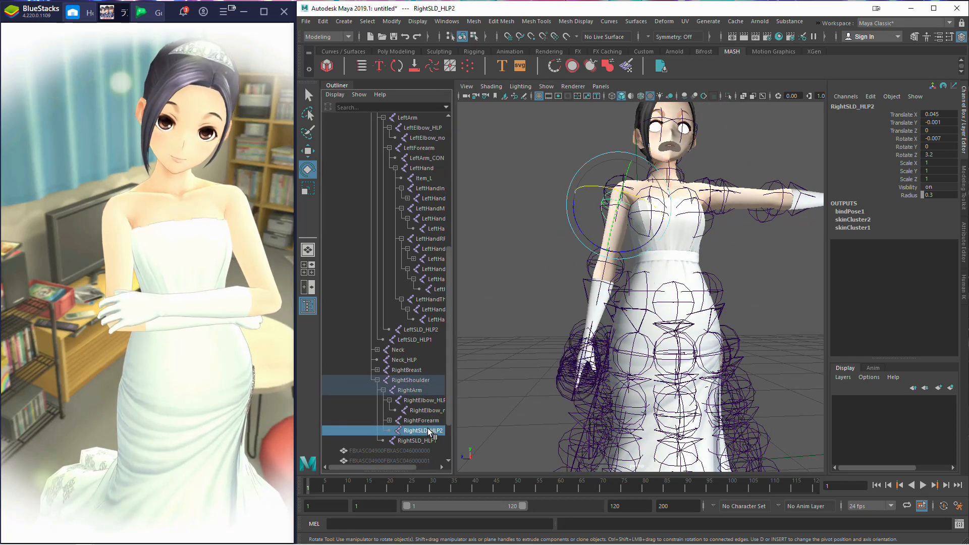
scroll(424, 440, down, 2)
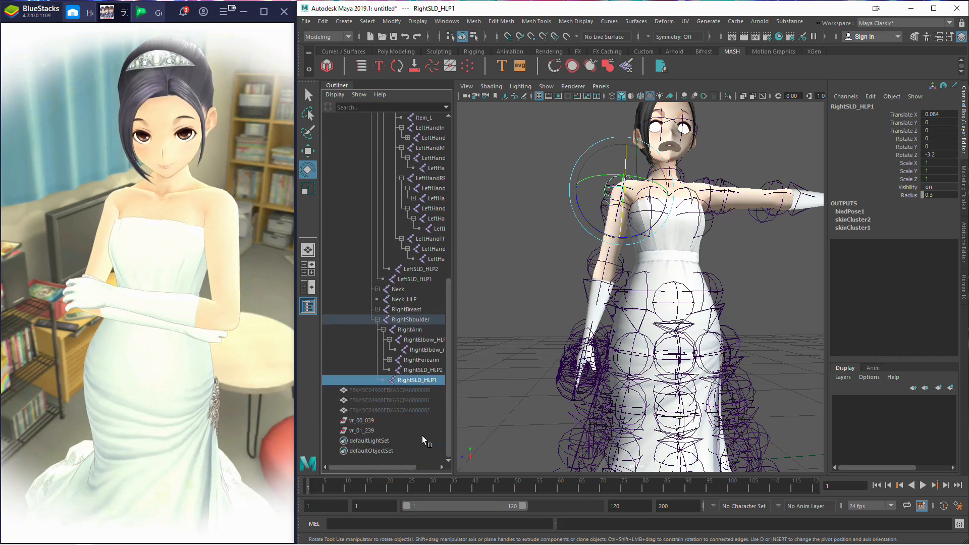
click(412, 360)
click(389, 360)
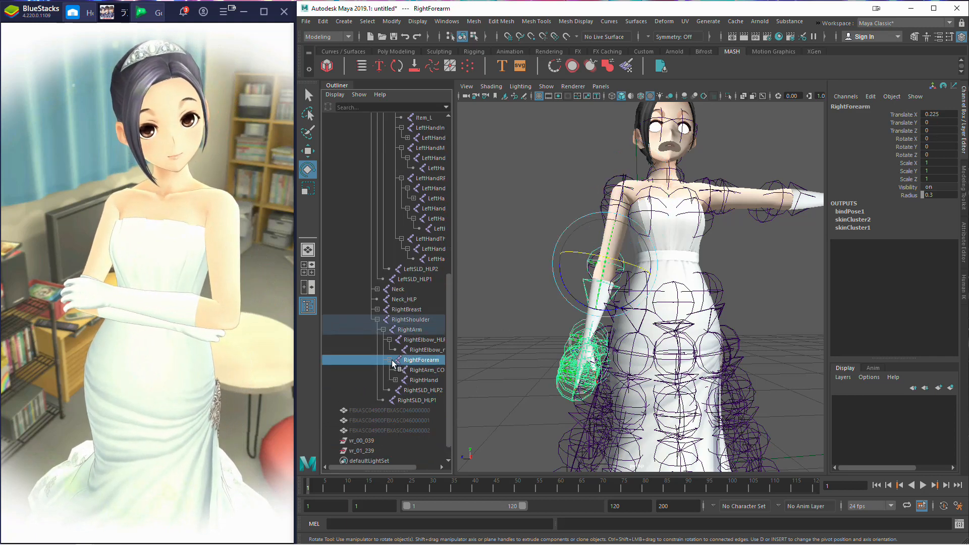
Step: Try rotating the RightArm_CON joint to about -23 degrees on X, and undo the rotation
click(411, 371)
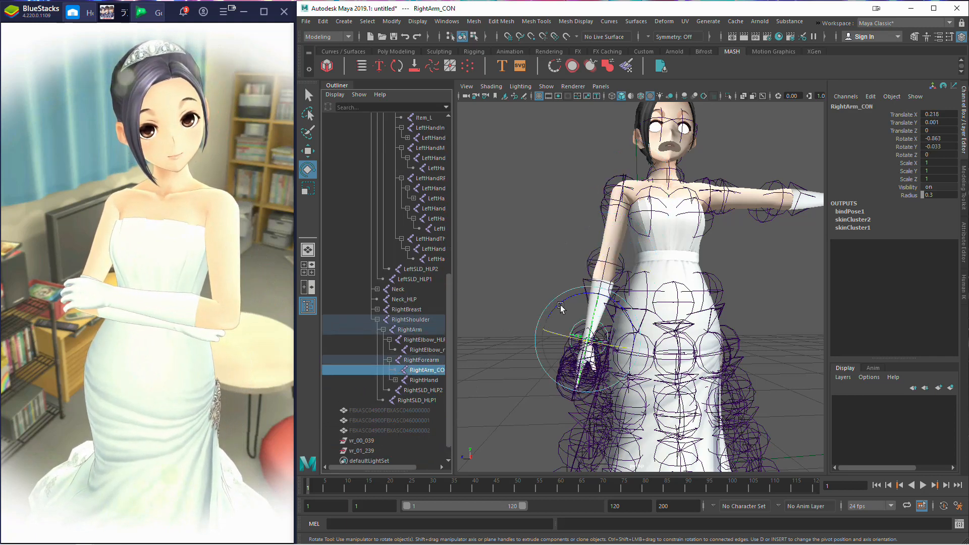
drag(547, 334, 577, 336)
click(322, 21)
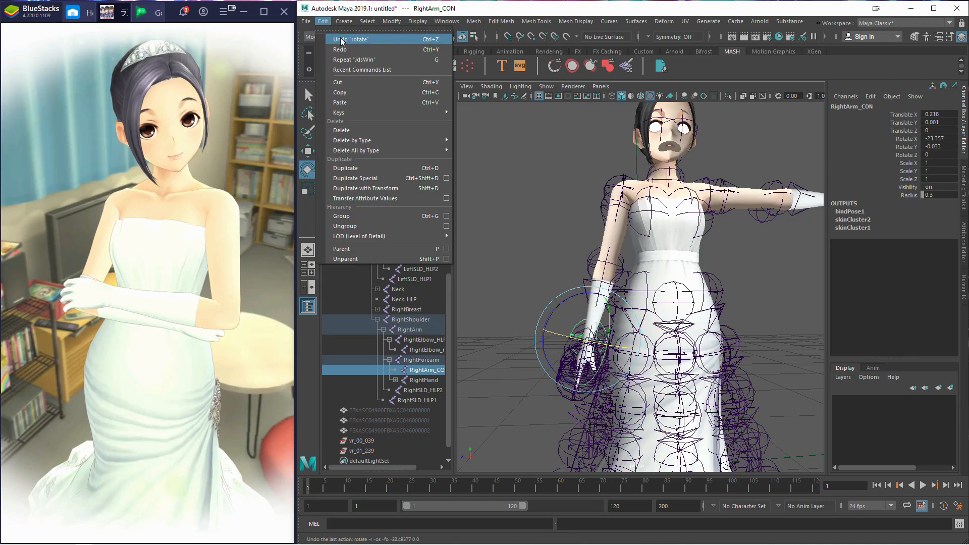
click(342, 41)
Step: Try rotating the RightHand joint to about 15 degrees on X and back, and undo both rotations
click(414, 380)
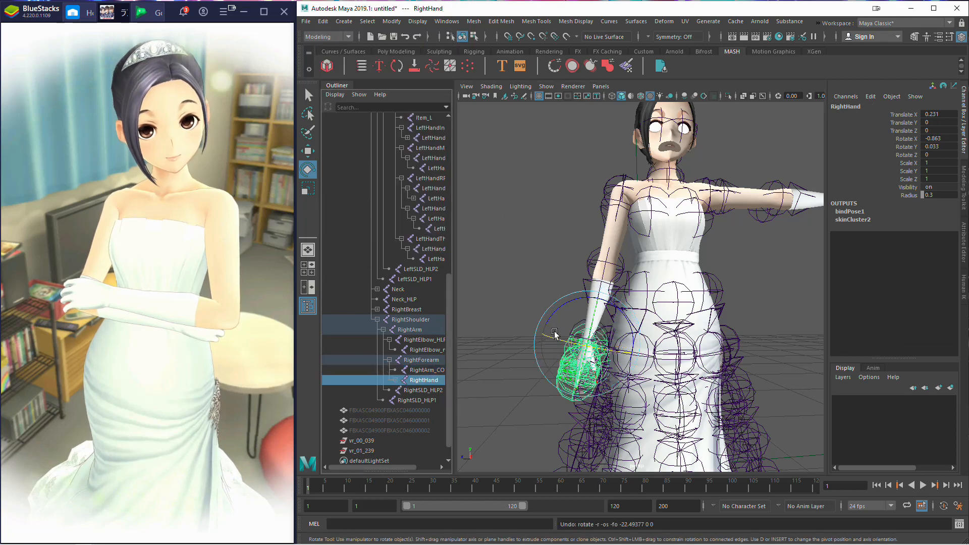
drag(554, 333, 548, 303)
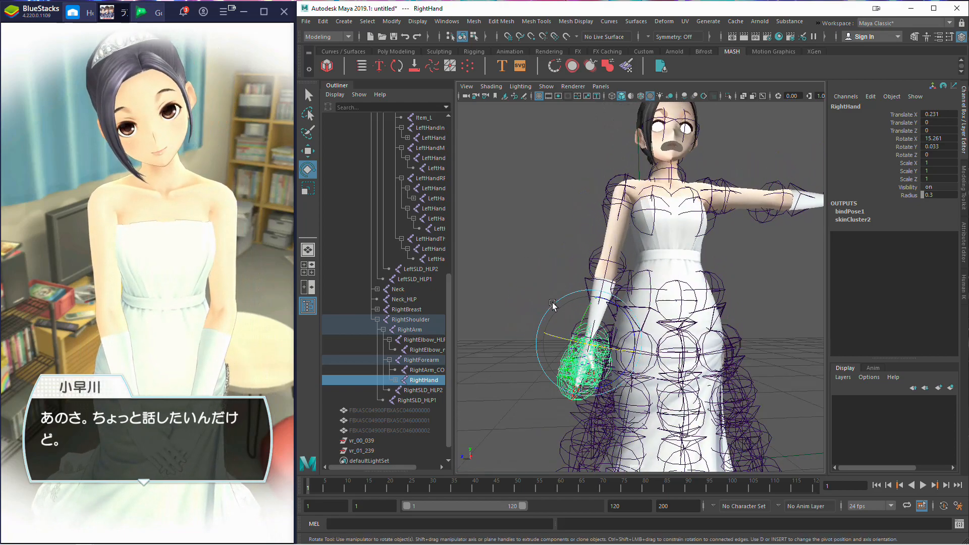
drag(556, 333, 557, 334)
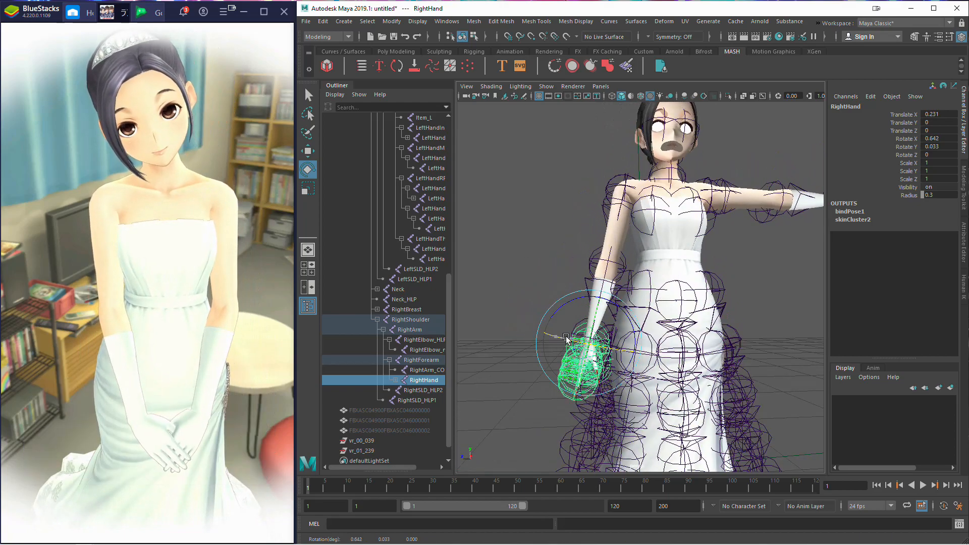
click(322, 21)
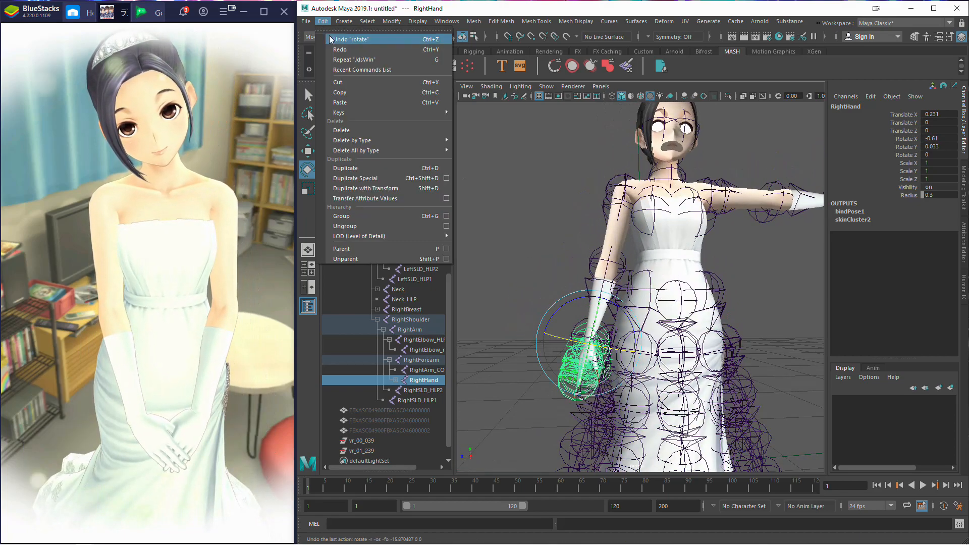
click(325, 29)
click(323, 21)
click(325, 29)
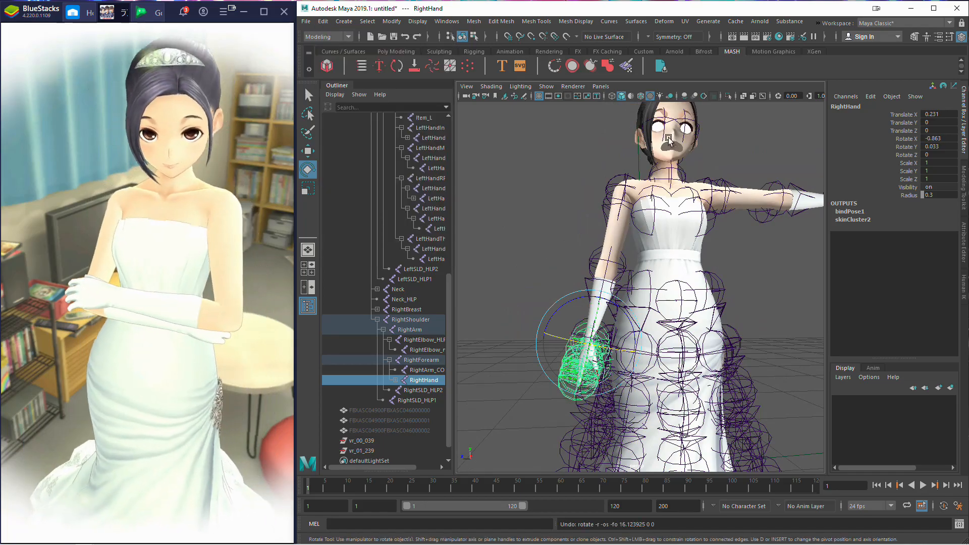
Step: Rotate the LeftShoulder joint to lower the left arm to about -115 degrees on Y
alt+drag(579, 141, 557, 205)
scroll(575, 212, down, 5)
scroll(576, 212, up, 12)
scroll(576, 213, down, 6)
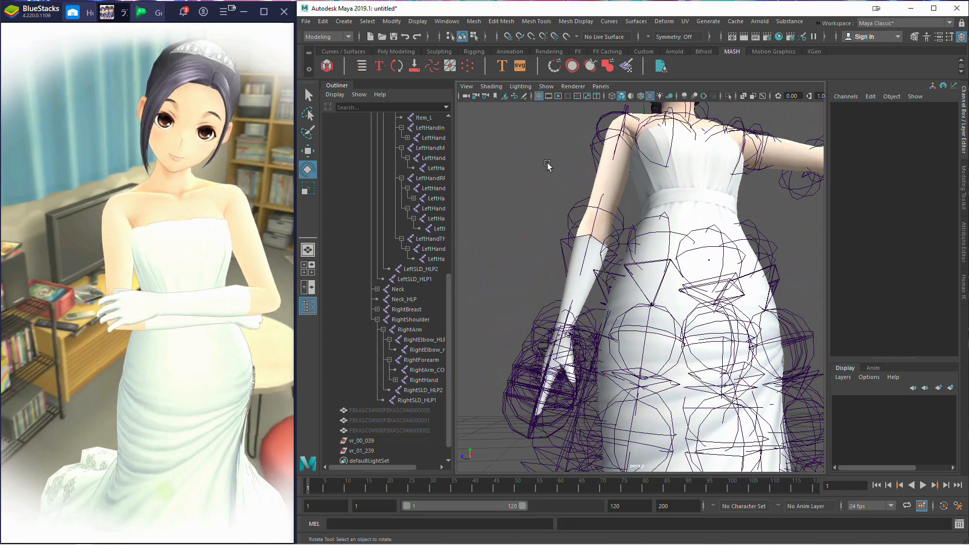
alt+drag(548, 165, 508, 189)
scroll(417, 211, up, 4)
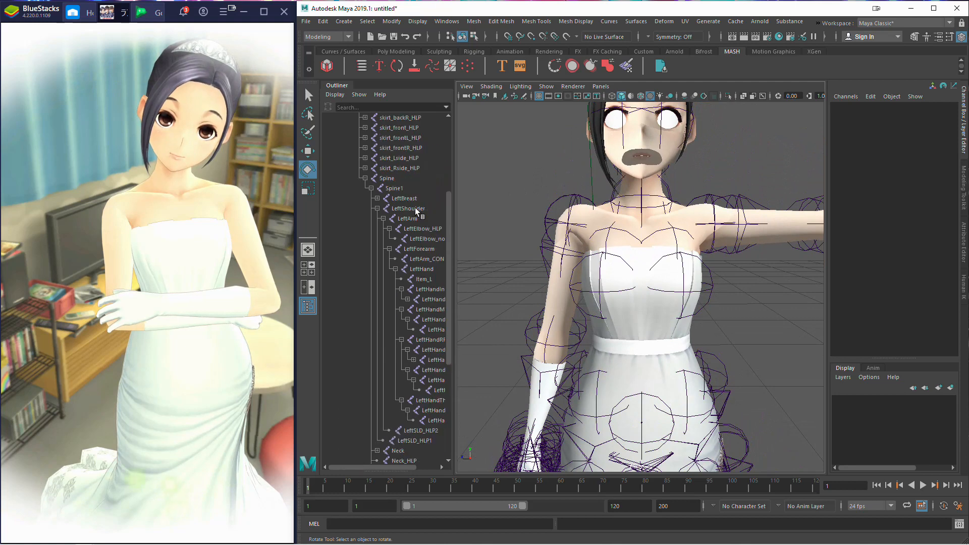
click(412, 209)
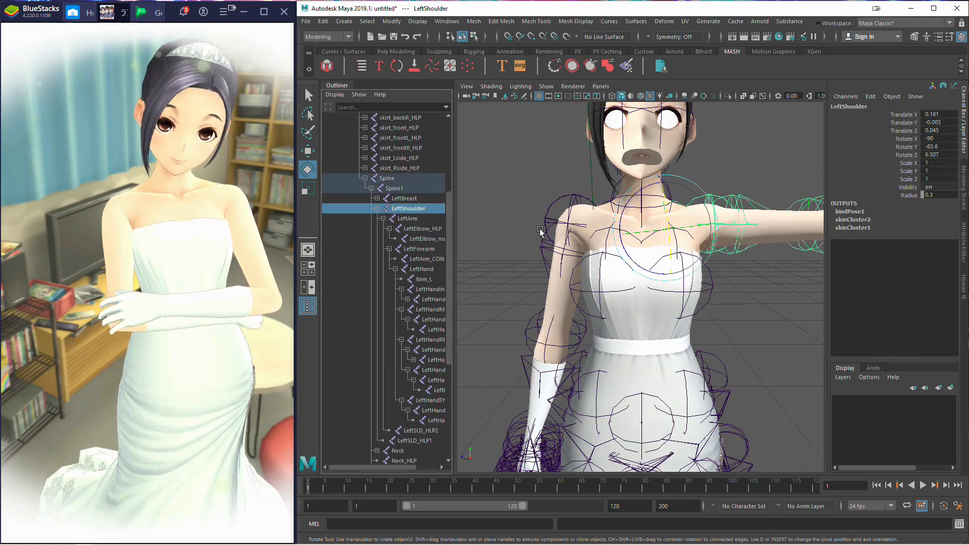
key(f)
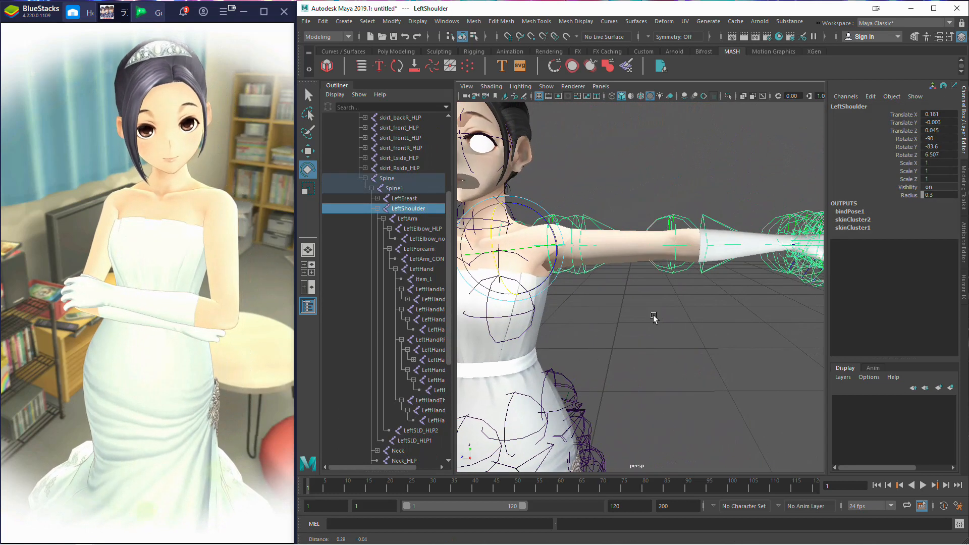
alt+middle_drag(653, 318, 668, 326)
alt+right_drag(668, 327, 640, 287)
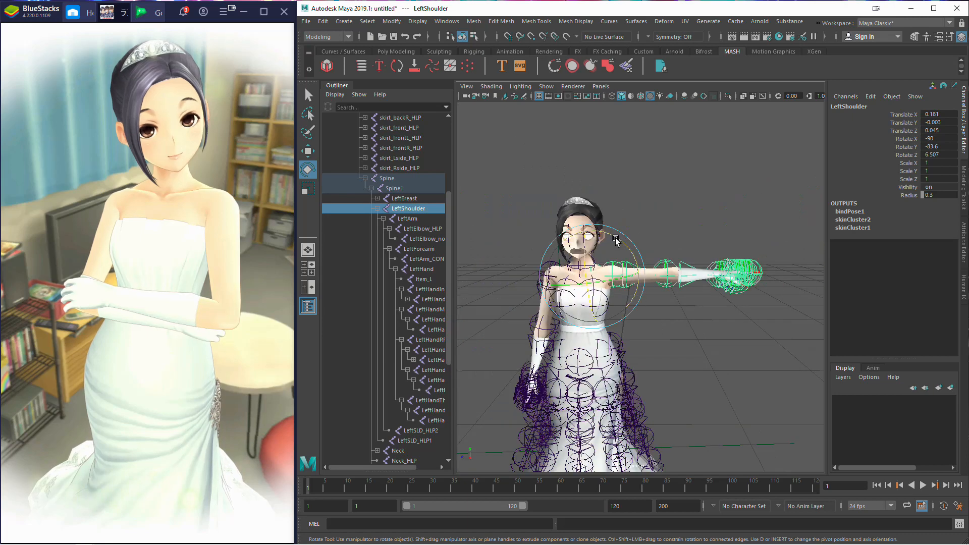
drag(616, 241, 637, 257)
alt+right_drag(637, 257, 637, 258)
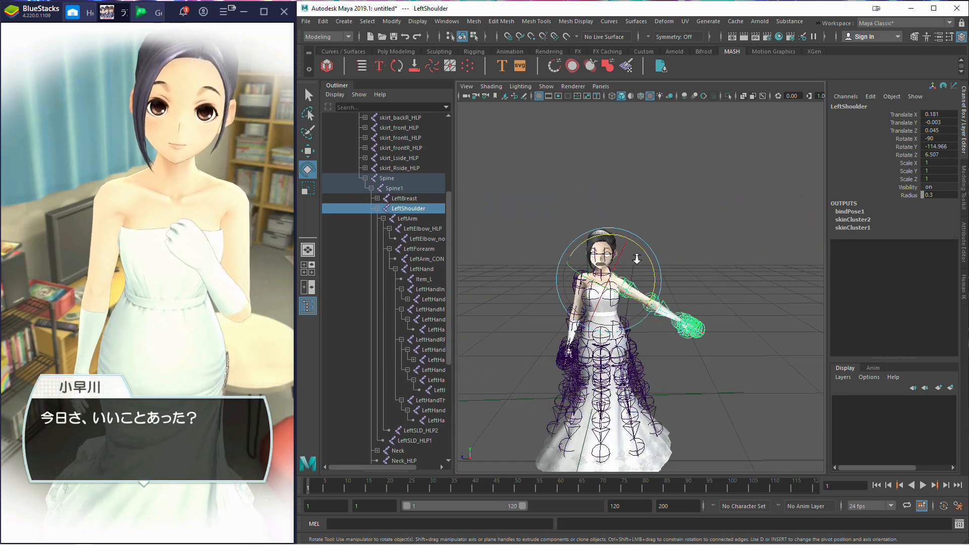
Step: Try twisting the LeftShoulder joint to about -111 degrees on X, and undo the rotation
scroll(637, 257, up, 9)
scroll(547, 232, down, 4)
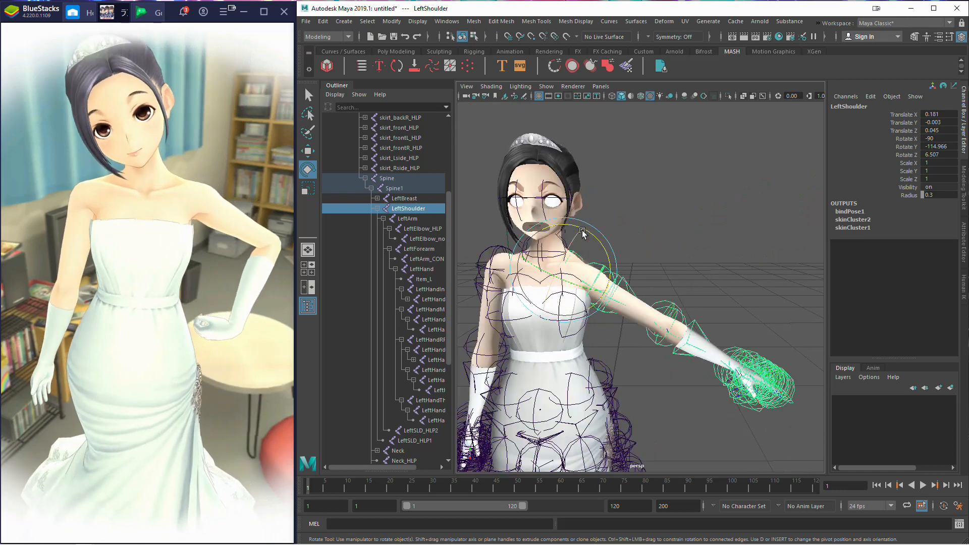
drag(582, 233, 524, 165)
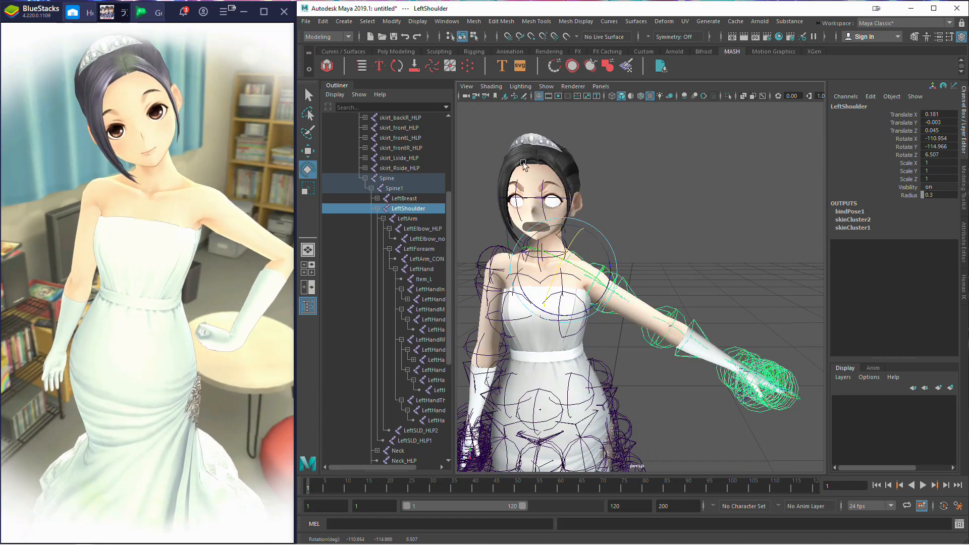
click(313, 23)
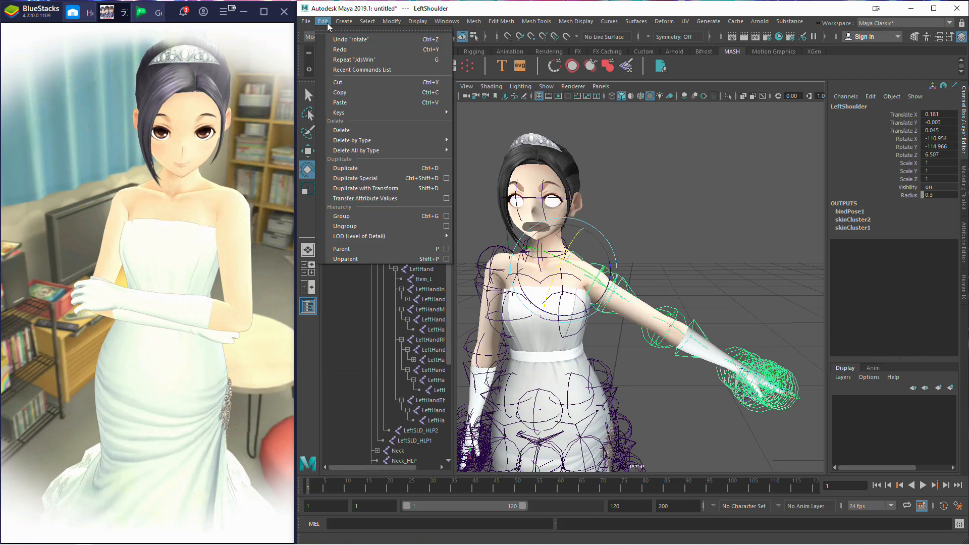
click(351, 39)
Step: Pose the left arm by lowering LeftShoulder to about -121 degrees on Y and bending LeftForearm to about -74 degrees on Z
drag(587, 226, 580, 252)
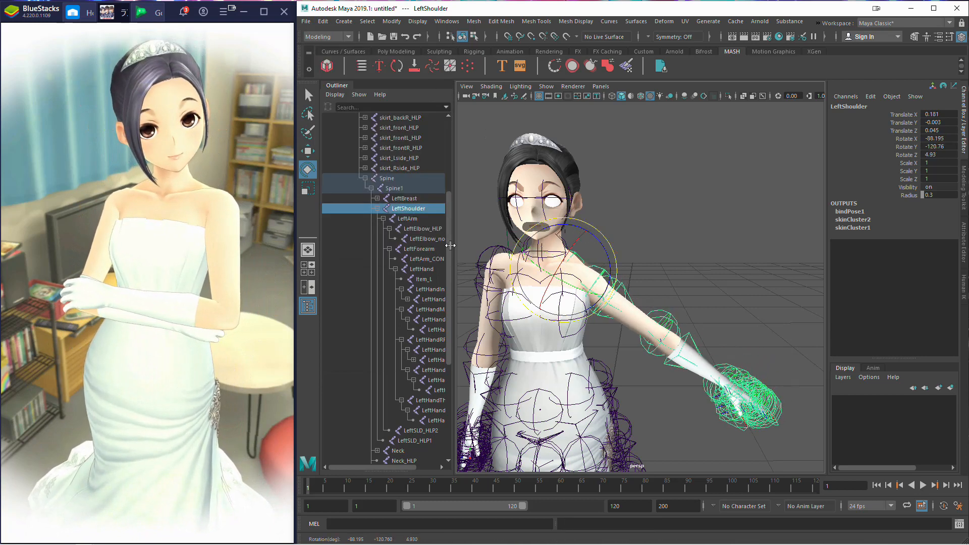
click(407, 219)
click(415, 230)
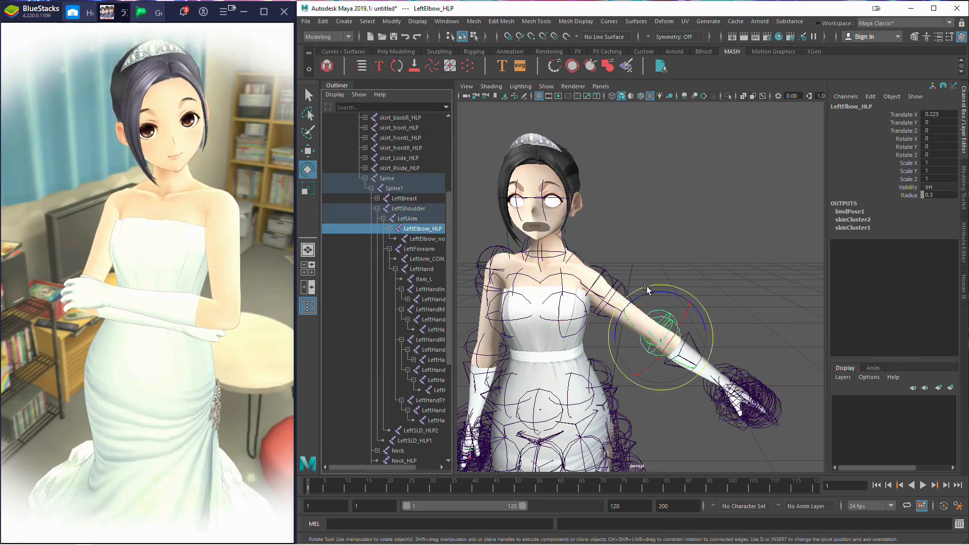
click(415, 239)
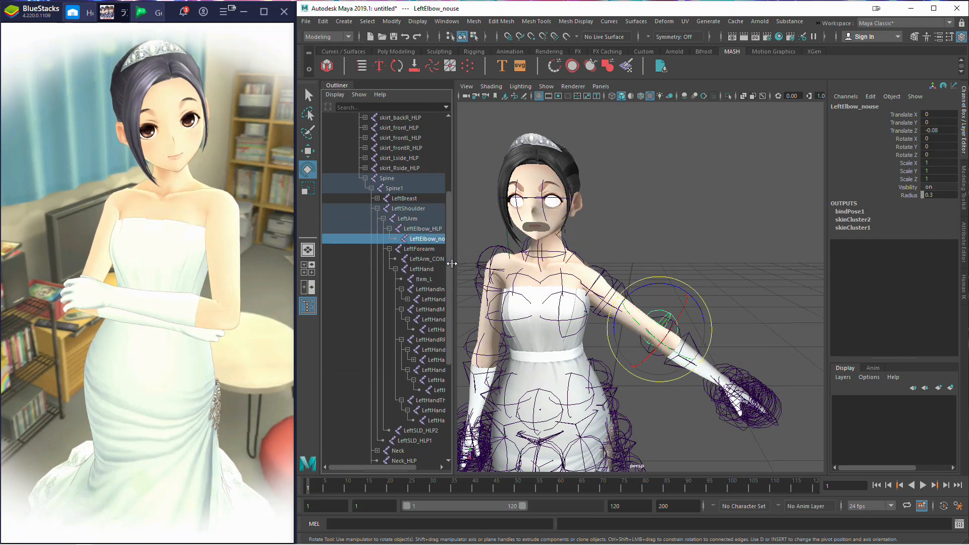
click(413, 248)
drag(680, 293, 855, 371)
mouse_move(737, 358)
alt+mouse_down()
mouse_move(747, 327)
mouse_move(739, 346)
alt+mouse_up()
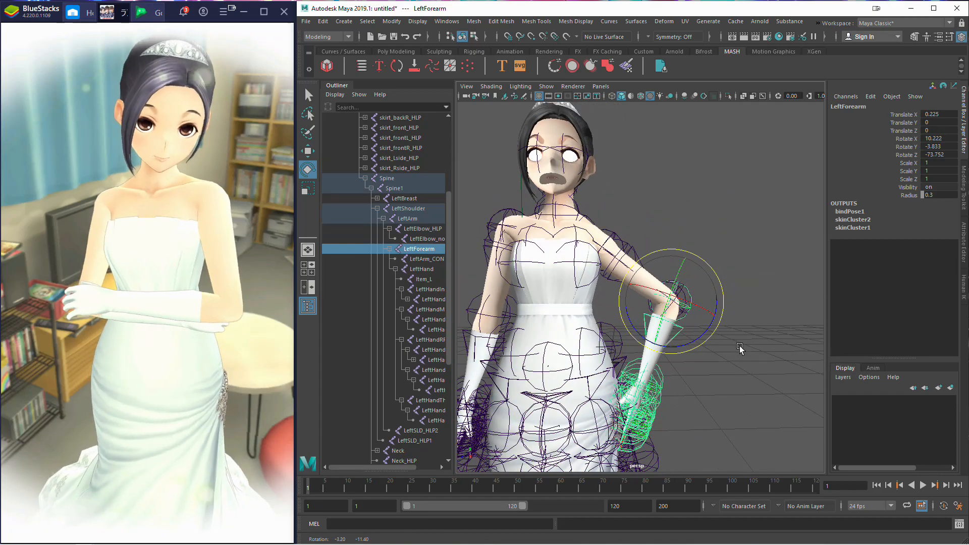
Step: Undo the LeftForearm bend and step back through the joint selections made before it
click(322, 22)
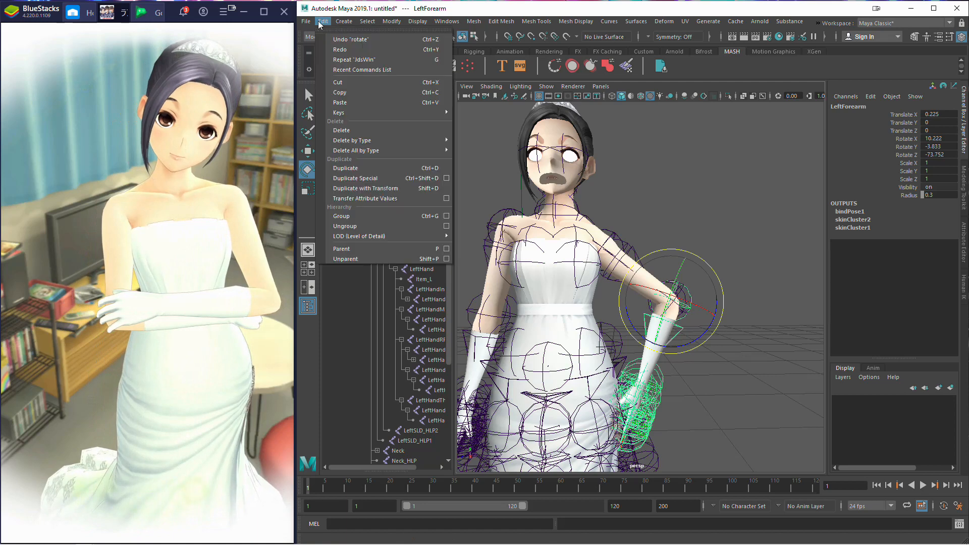
click(333, 39)
click(323, 21)
click(331, 38)
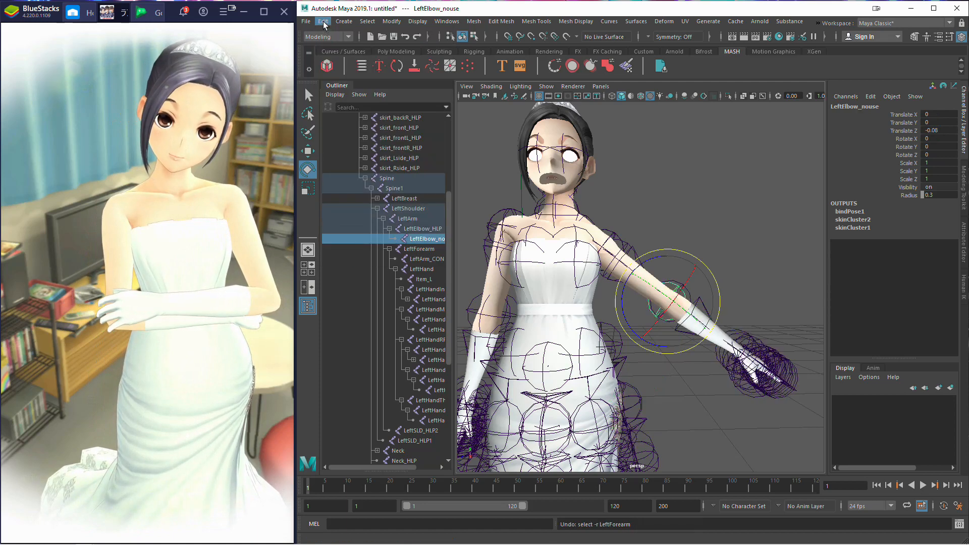
click(323, 21)
click(333, 38)
click(323, 21)
click(333, 39)
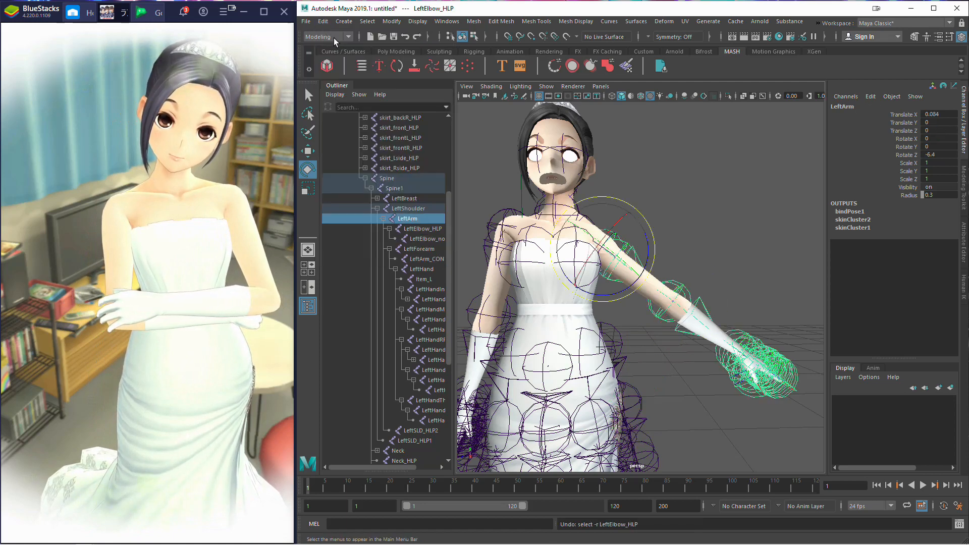
Step: Undo the LeftShoulder rotations that lowered the left arm
click(323, 21)
click(333, 39)
click(327, 21)
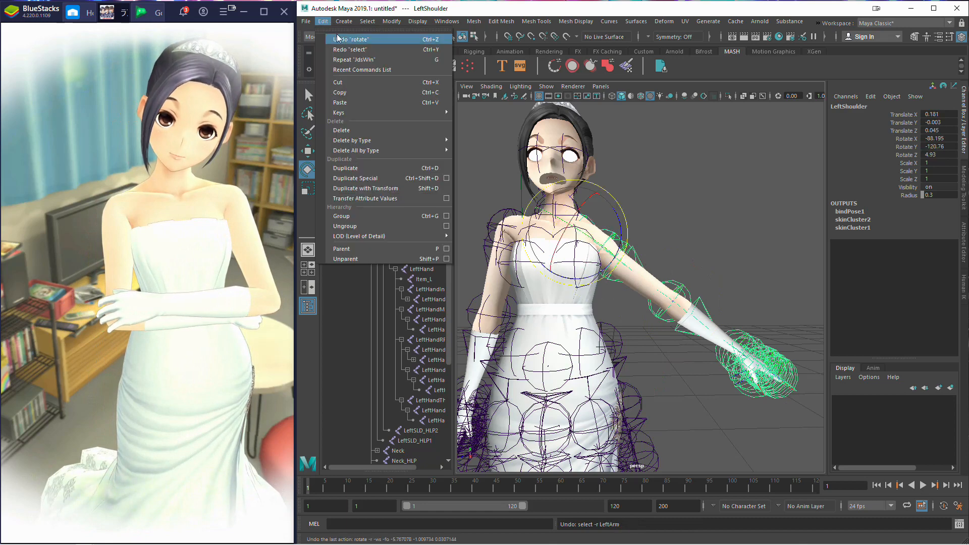
click(334, 39)
click(325, 22)
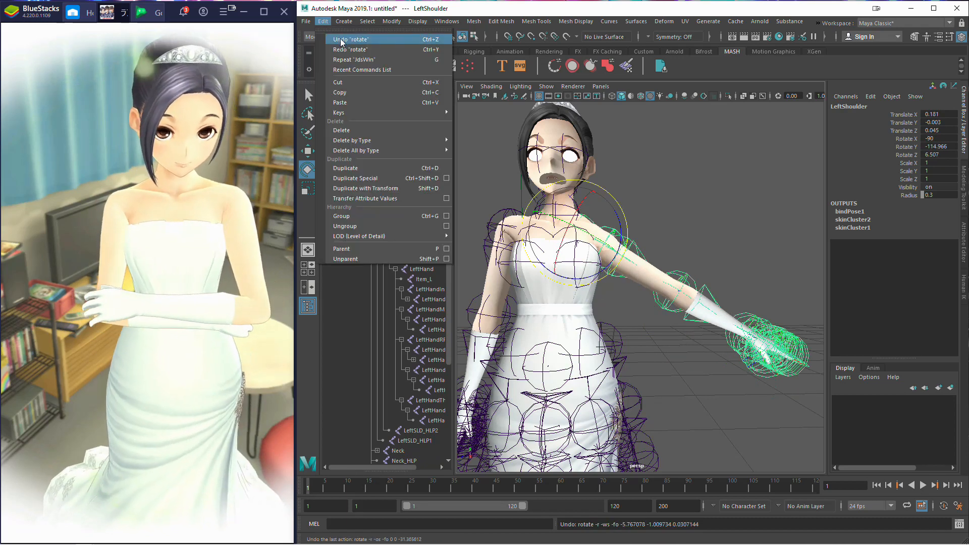
click(339, 39)
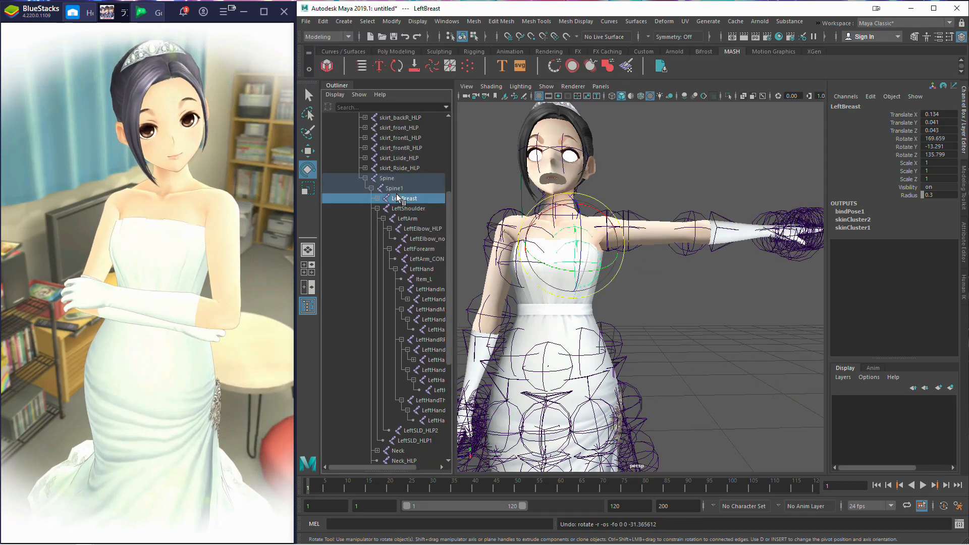
Step: Lower the left arm by rotating the LeftArm joint to about -71 degrees on Z
click(407, 218)
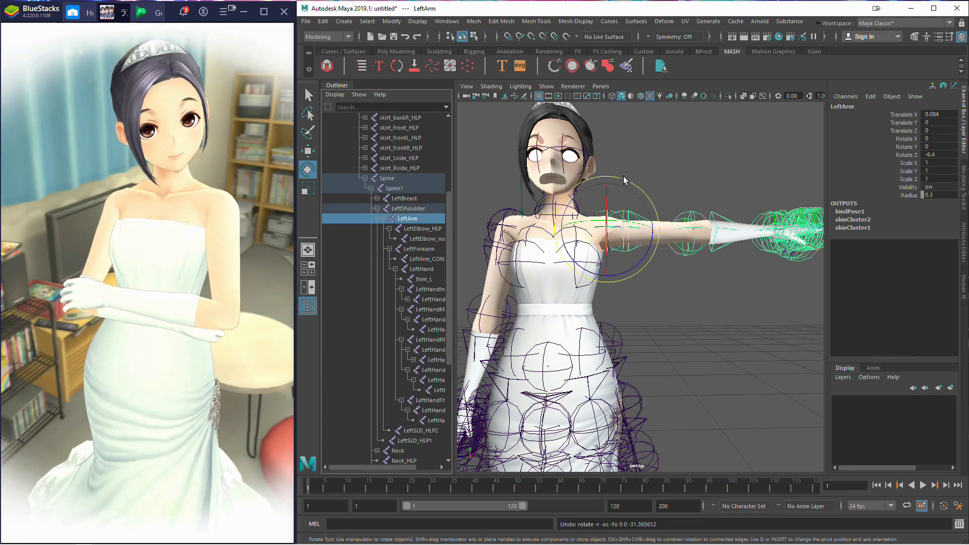
drag(623, 178, 691, 219)
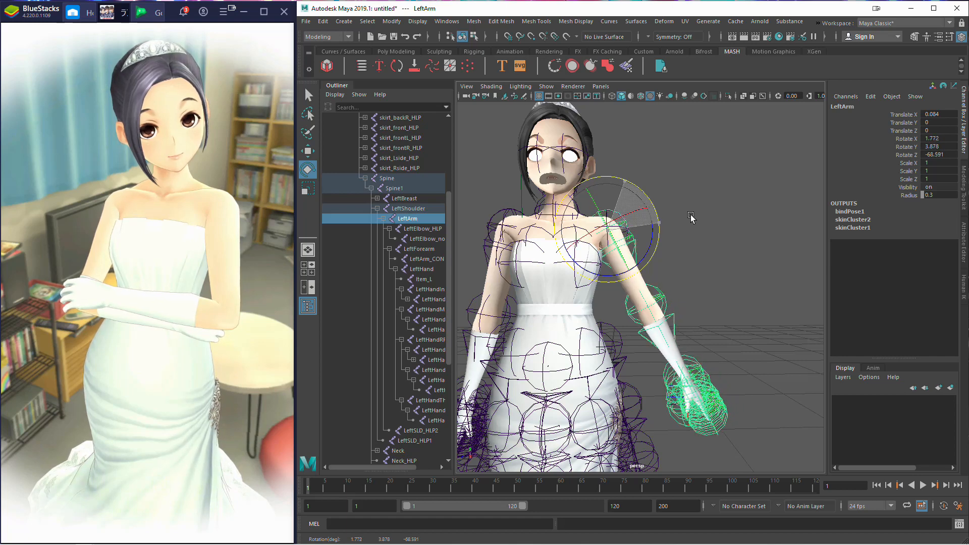
key(super)
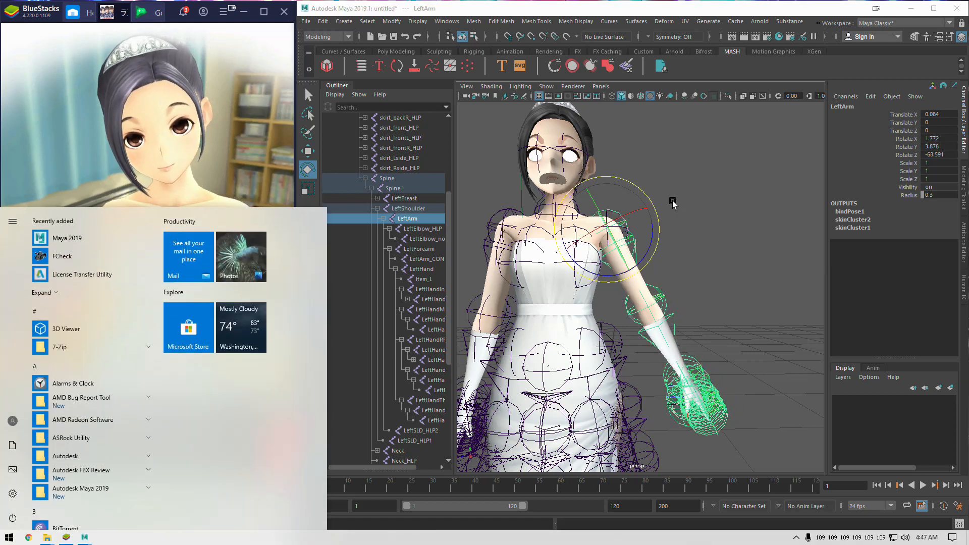
key(super)
drag(638, 189, 641, 191)
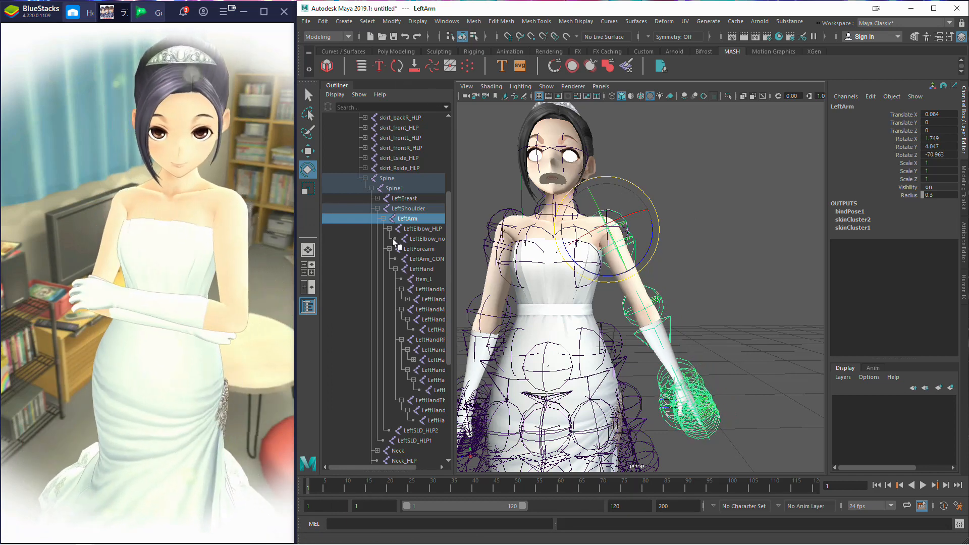
Step: Bend the left elbow by rotating the LeftForearm joint to about -37 degrees on Z
click(416, 230)
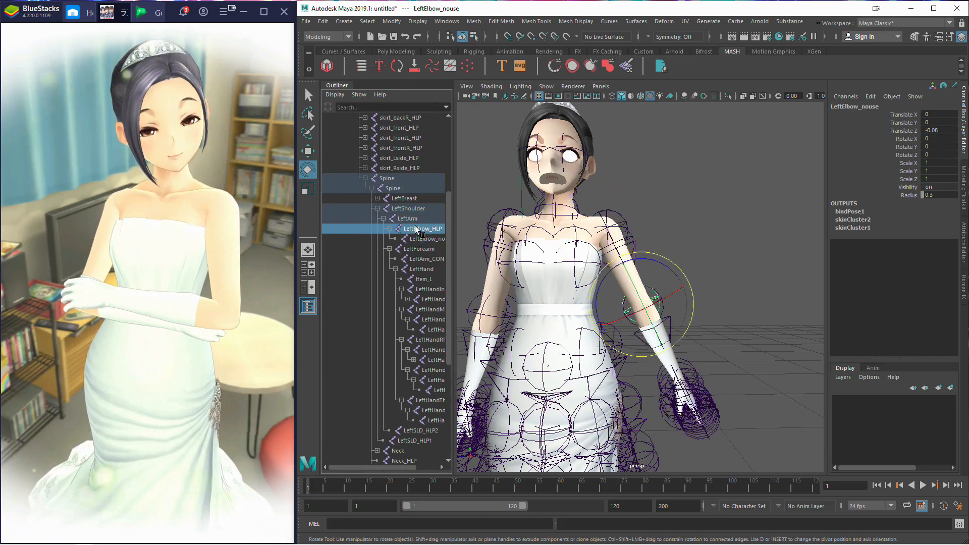
click(420, 259)
click(418, 248)
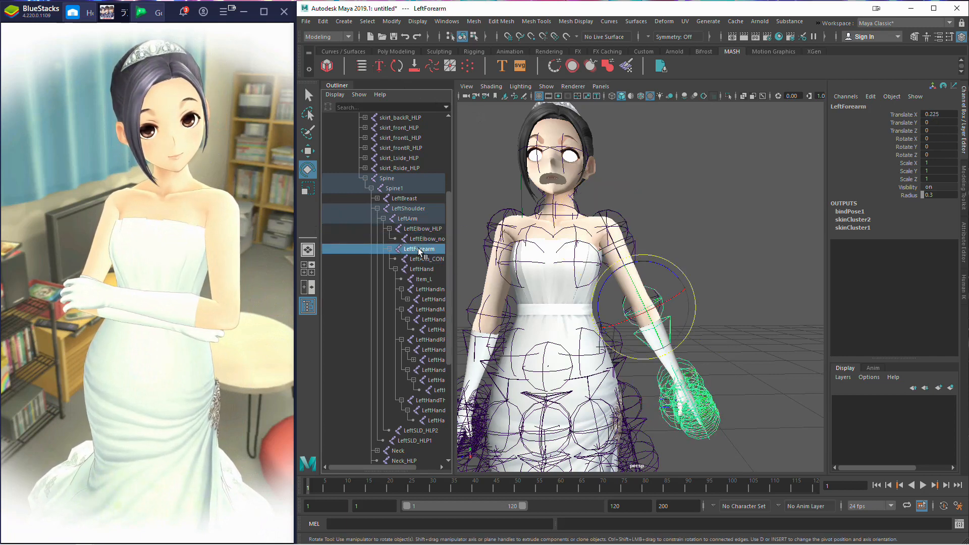
drag(672, 261, 722, 280)
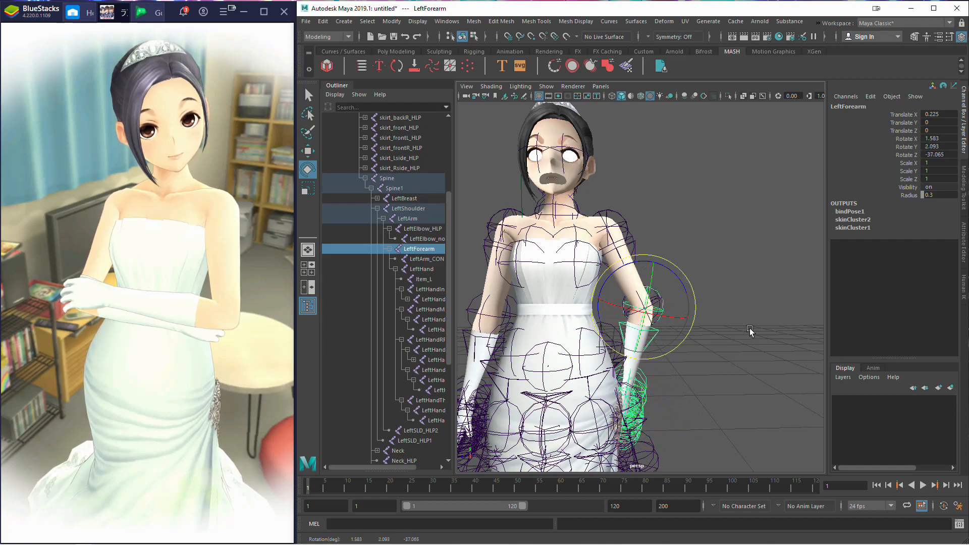
Step: Swing the left forearm forward in side view by rotating LeftForearm to about -9 degrees on Y
alt+drag(750, 330, 632, 331)
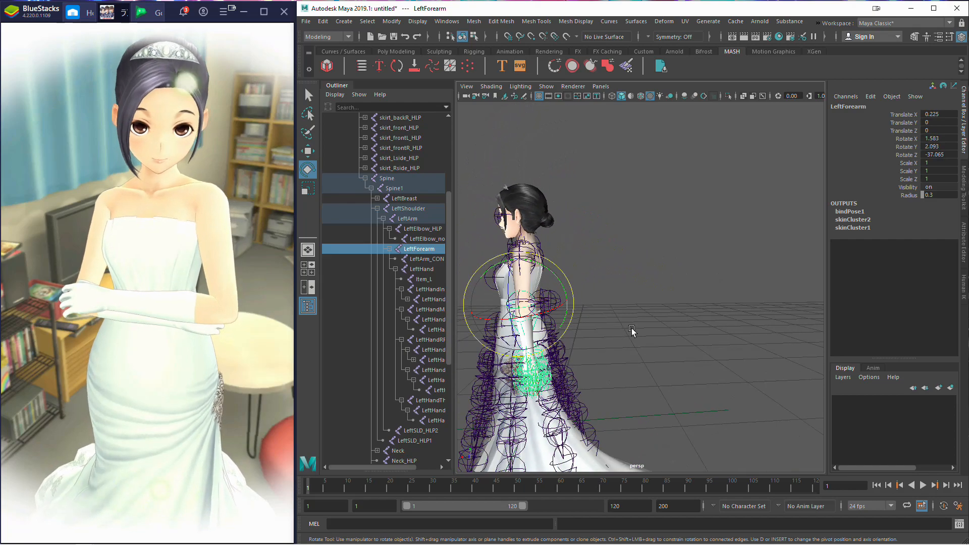
alt+middle_drag(611, 324, 726, 285)
scroll(677, 322, up, 5)
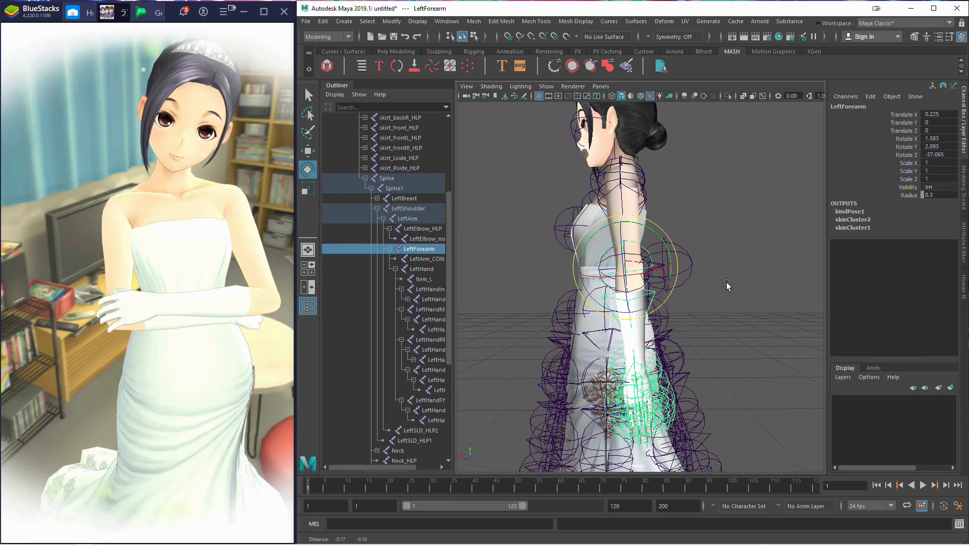
drag(642, 216, 654, 218)
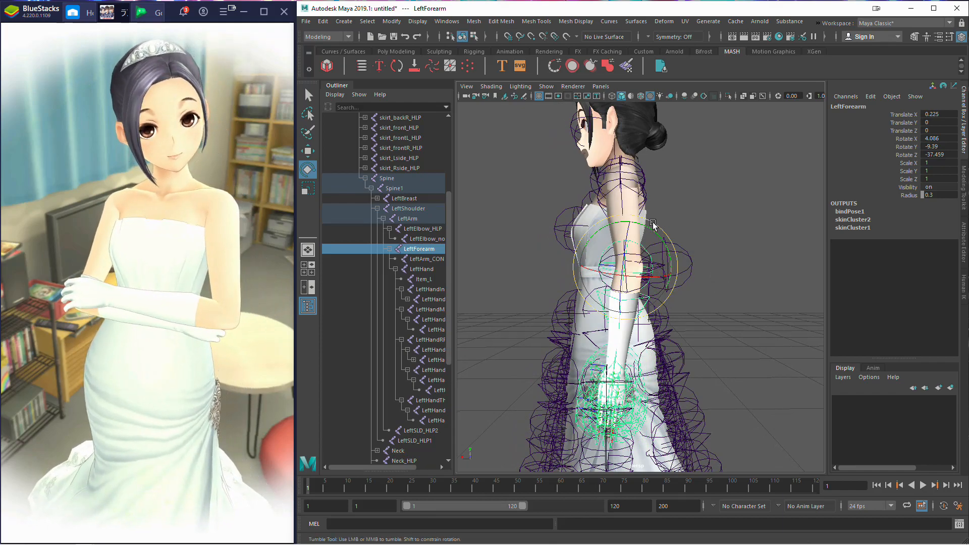
Step: Raise the left upper arm slightly, rotating LeftArm to about 10 degrees on Y and -53 degrees on Z
alt+drag(652, 223, 769, 226)
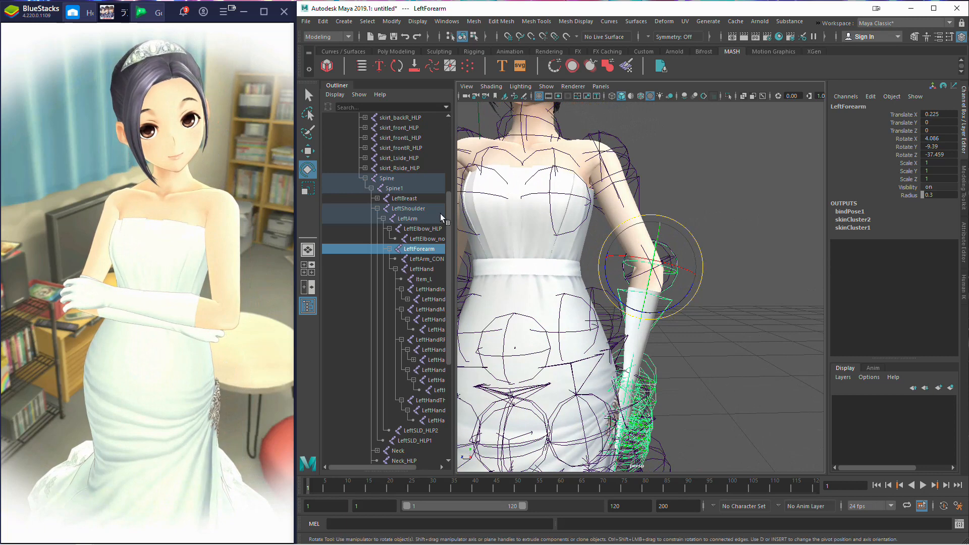
click(419, 229)
click(408, 218)
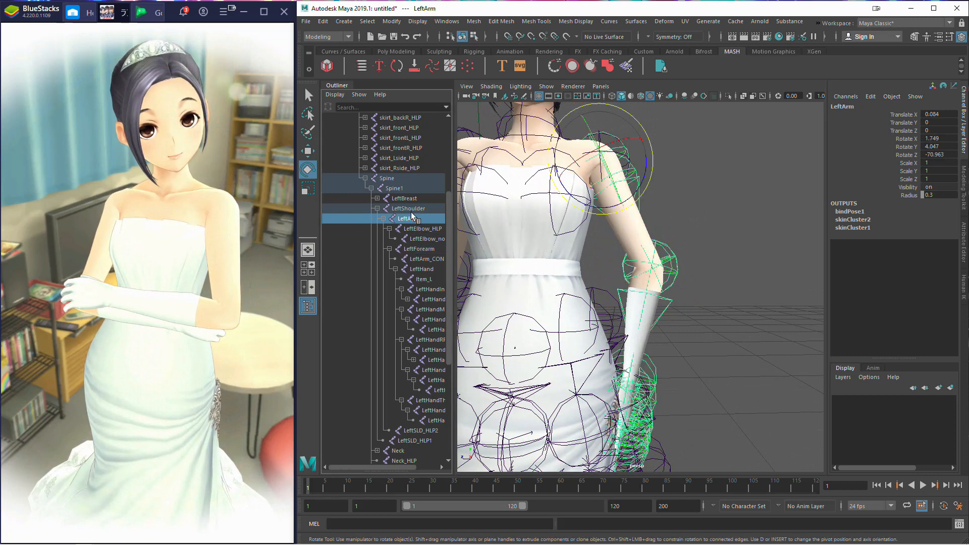
drag(639, 123, 631, 119)
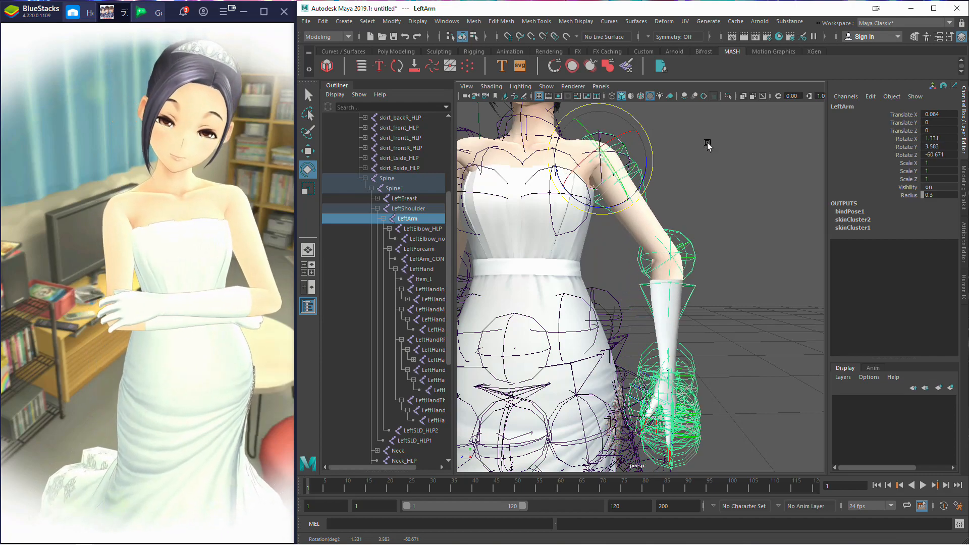
alt+drag(707, 146, 607, 112)
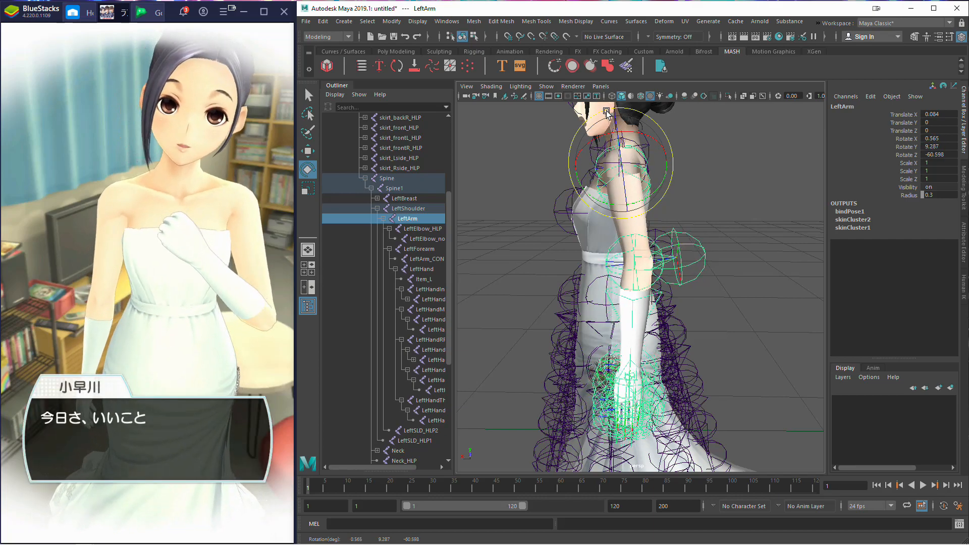
alt+drag(530, 183, 645, 138)
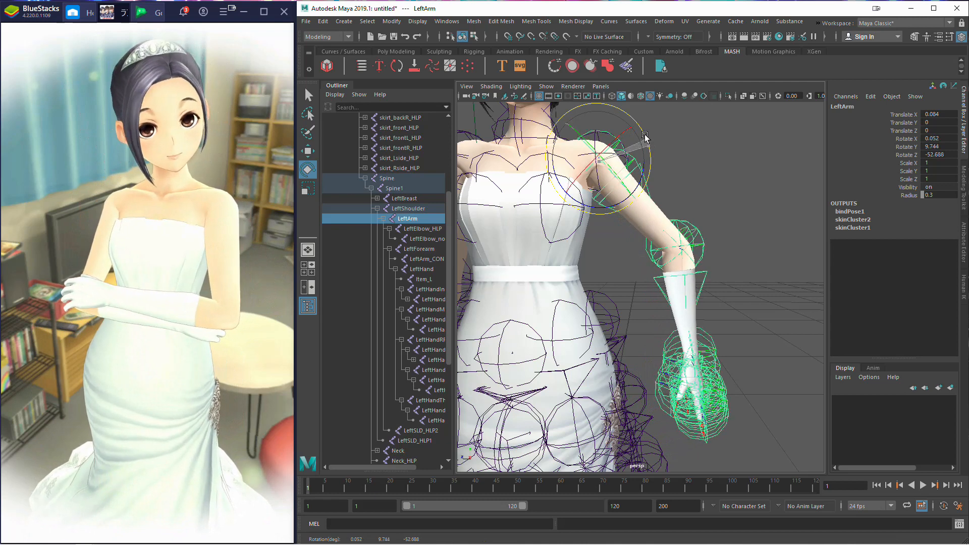
Step: Bend LeftForearm toward the hip, to about 13 degrees on X, -13 on Y and -70 on Z
click(428, 240)
click(425, 250)
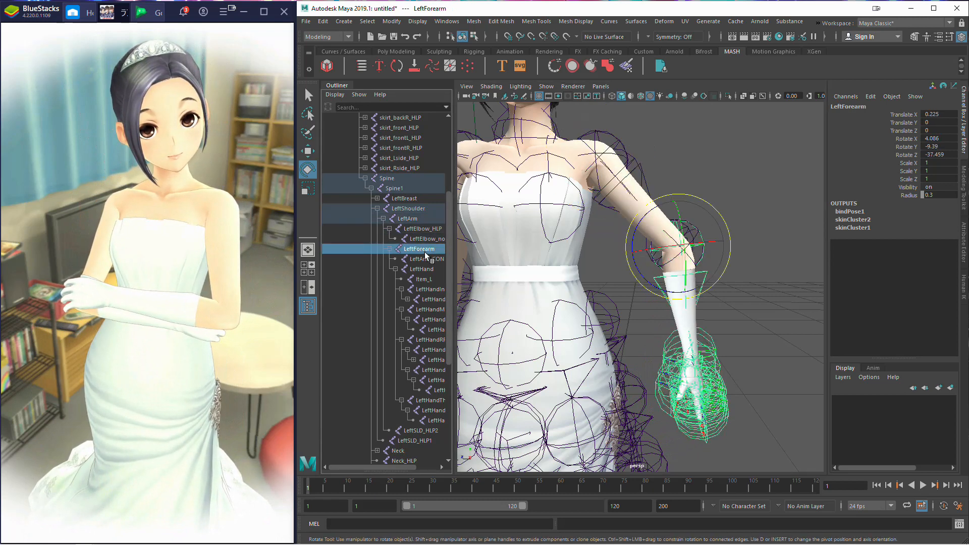
drag(690, 196, 800, 198)
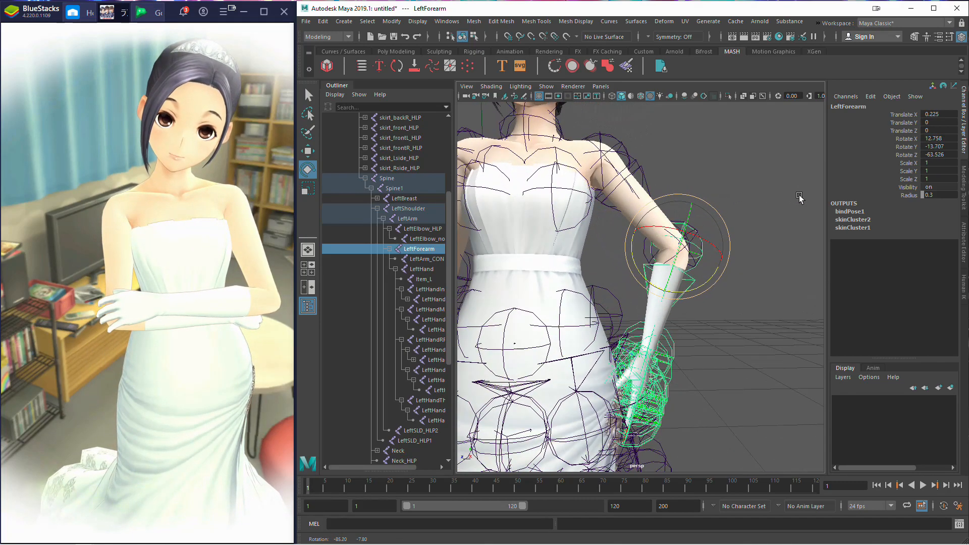
alt+drag(707, 204, 707, 200)
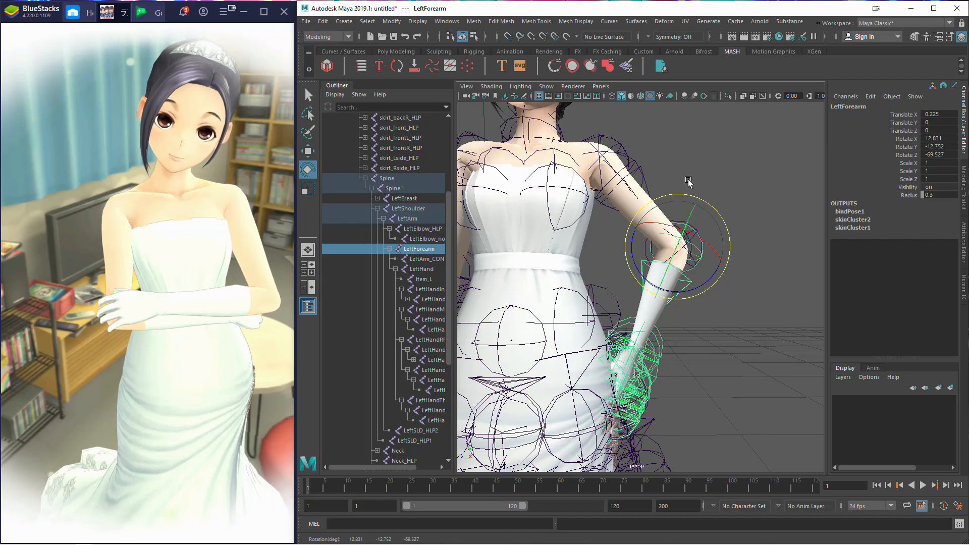
Step: Refine the left arm's bend, rotating LeftArm to about -55 degrees and LeftForearm to about -66 degrees on Z
alt+drag(653, 171, 679, 183)
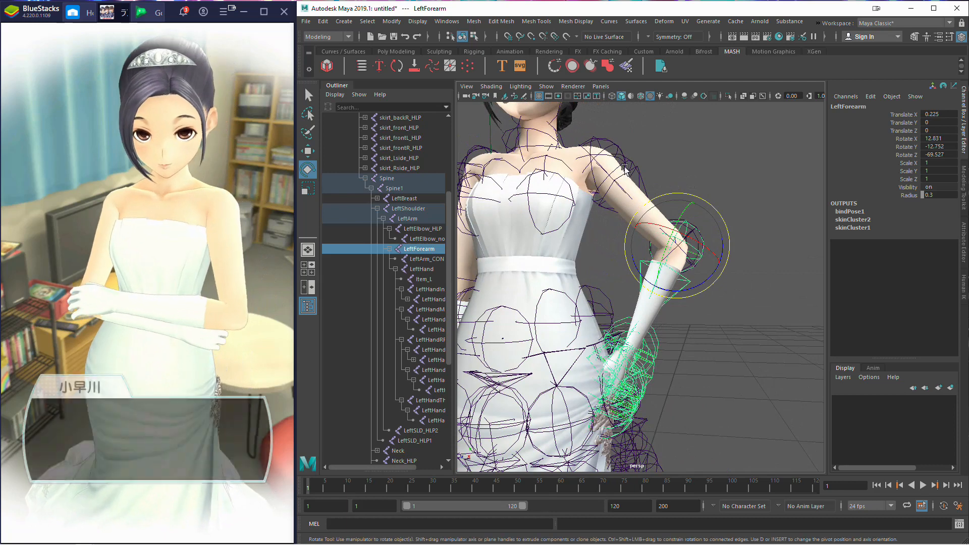
click(411, 230)
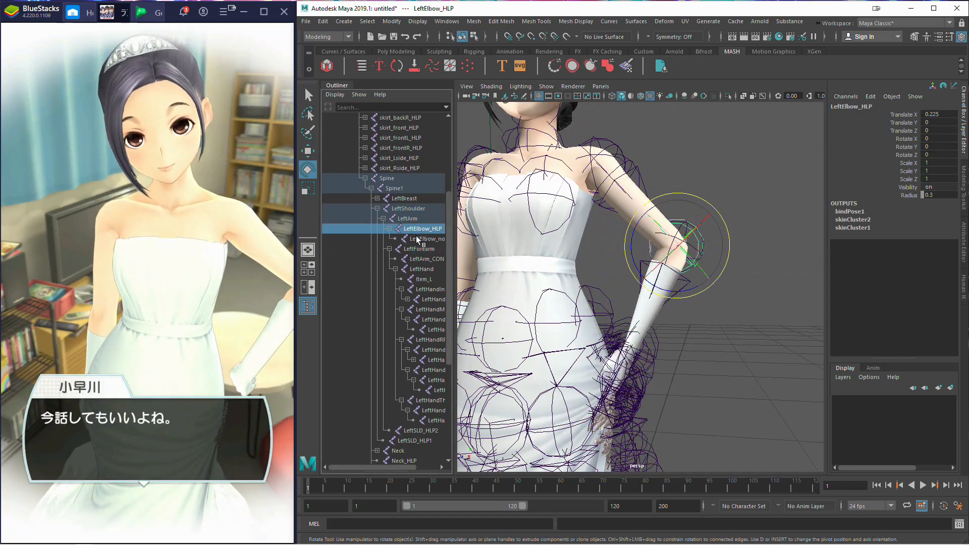
click(418, 240)
click(412, 222)
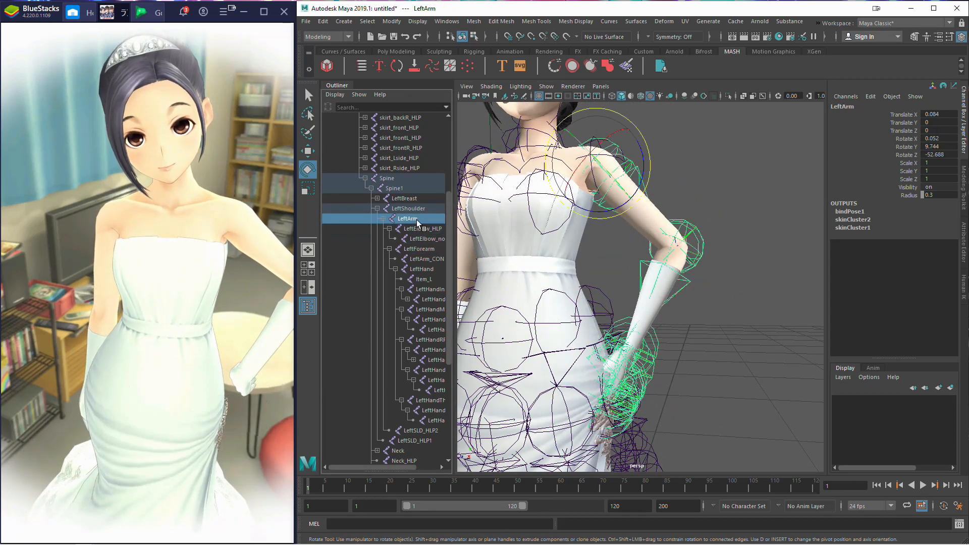
drag(649, 154, 649, 157)
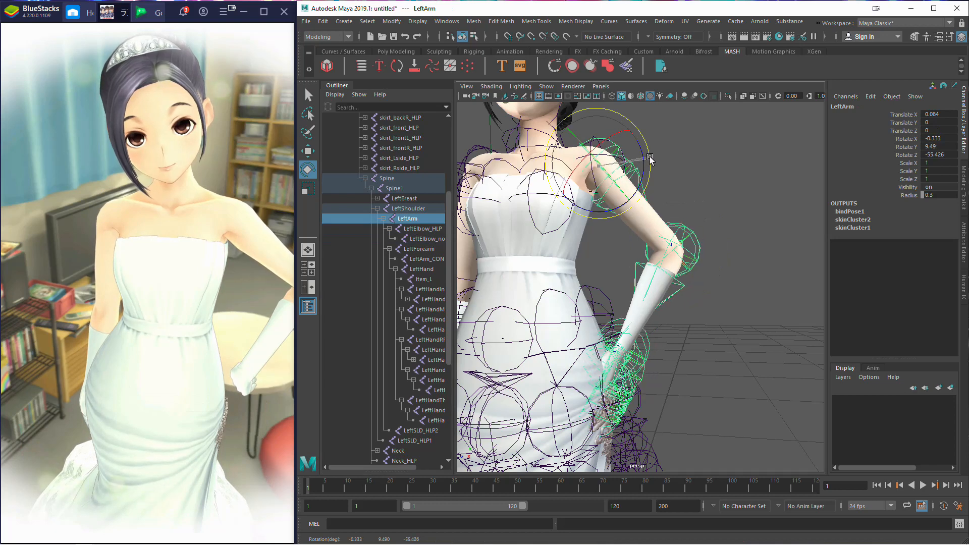
click(428, 250)
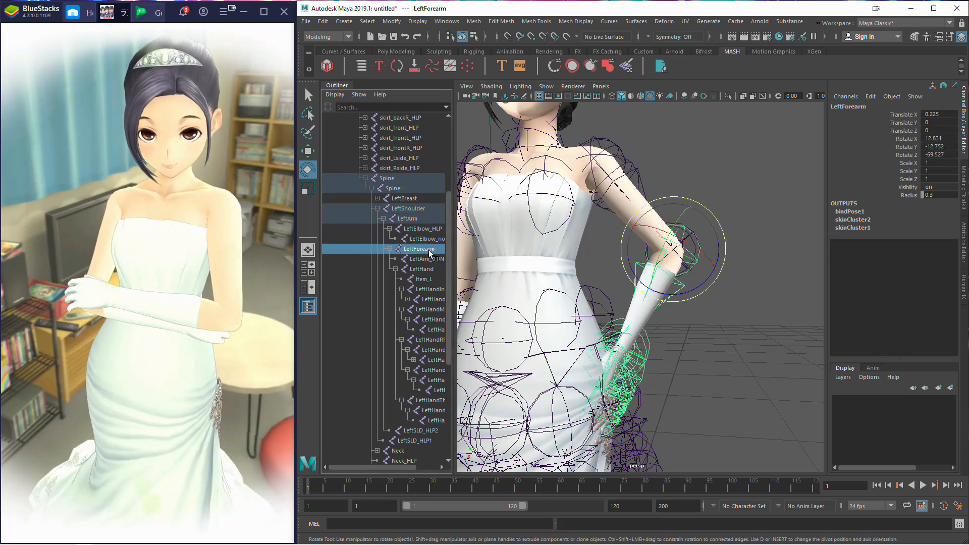
drag(688, 199, 682, 196)
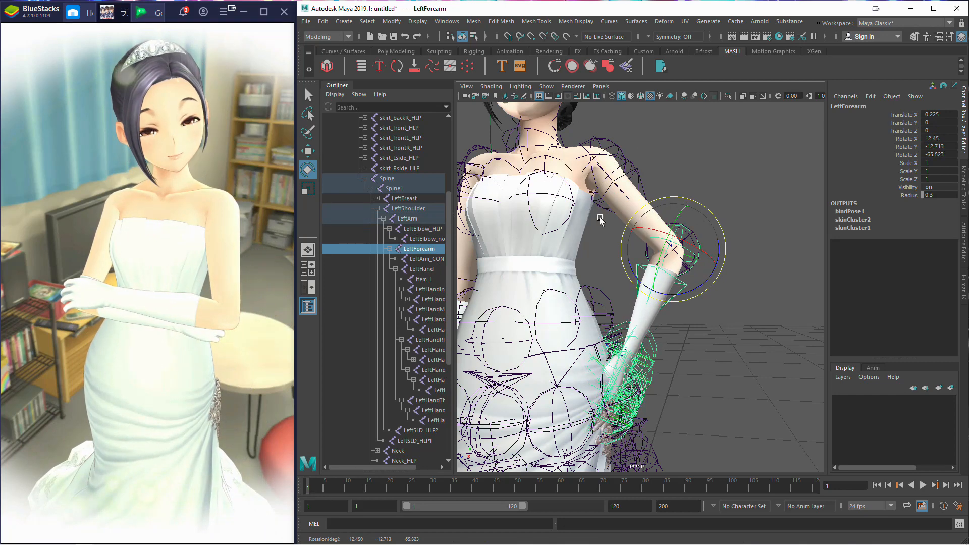
Step: Tilt the left hand at the hip by rotating the LeftHand joint to about 20 degrees on Z
click(420, 300)
click(432, 288)
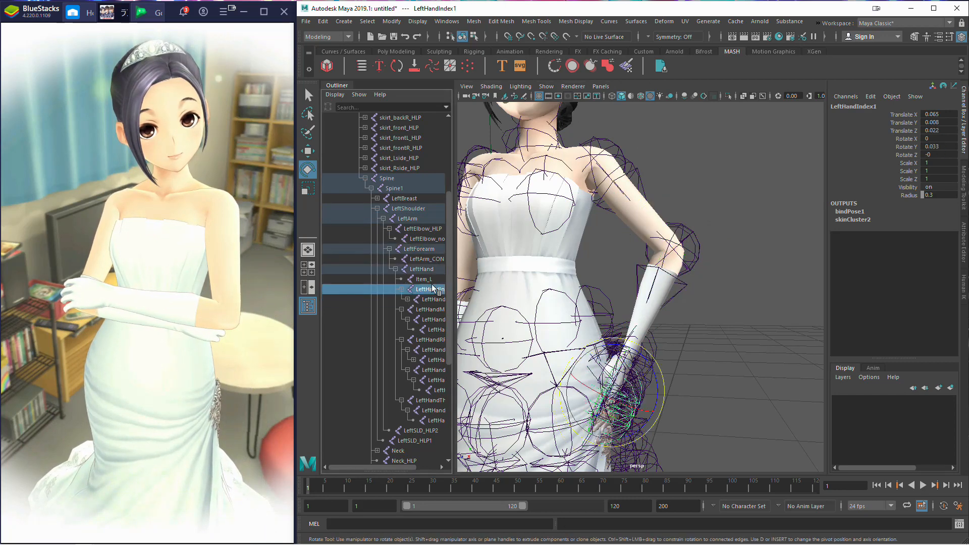
click(428, 277)
scroll(432, 310, down, 3)
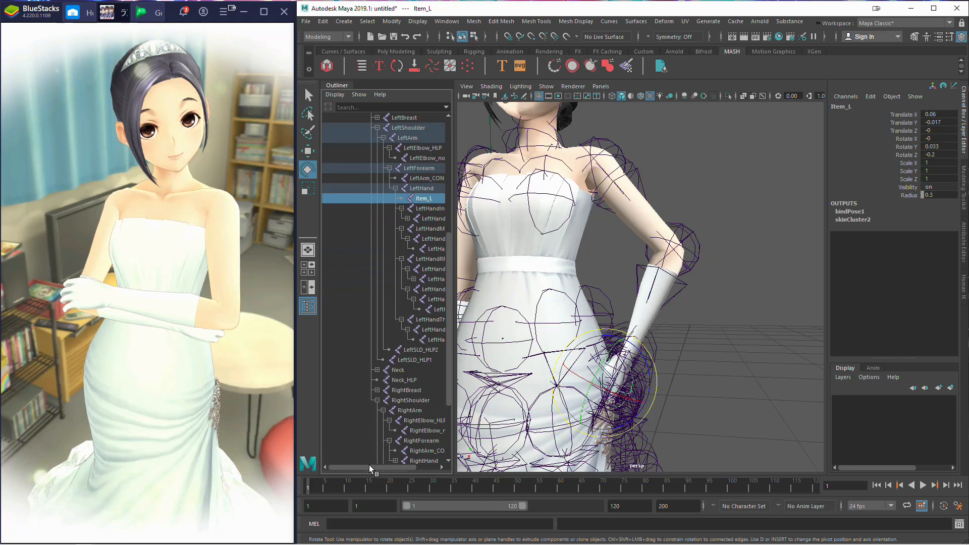
drag(368, 464, 392, 466)
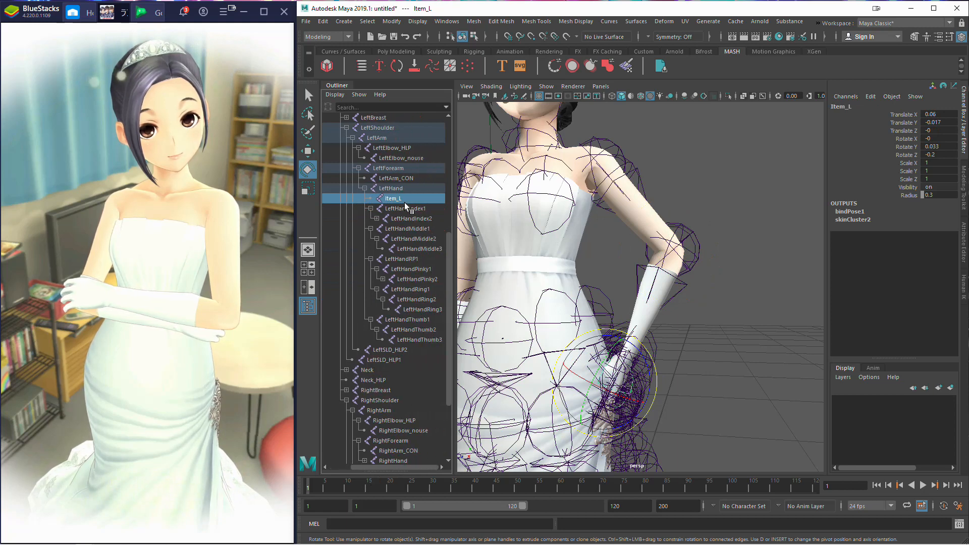
click(398, 189)
mouse_move(618, 308)
mouse_down()
mouse_move(593, 298)
mouse_move(603, 304)
mouse_up()
scroll(709, 351, up, 5)
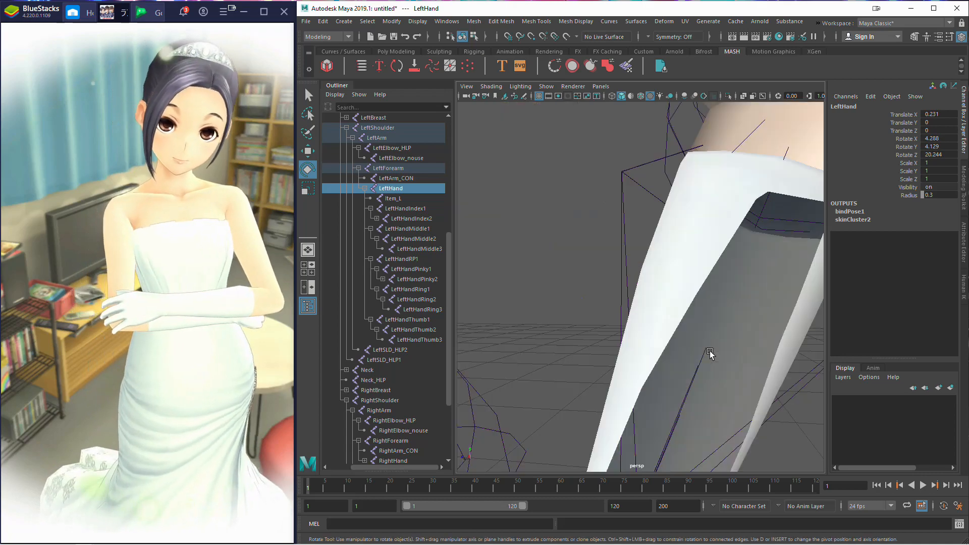
mouse_move(709, 351)
alt+mouse_down()
mouse_move(680, 330)
mouse_move(702, 335)
alt+mouse_up()
scroll(703, 338, down, 5)
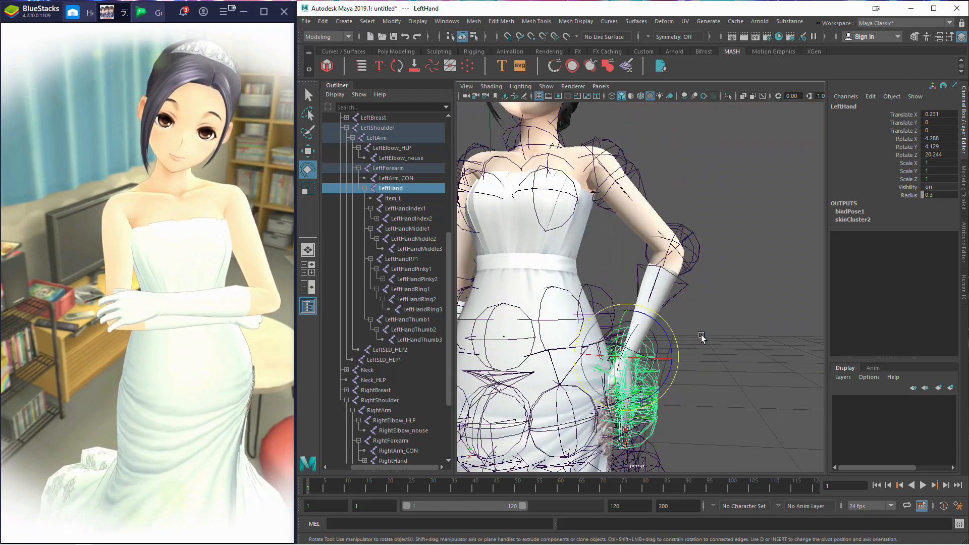
Step: Twist the left hand at the hip by rotating the LeftHand joint to about 0 degrees on X
scroll(703, 339, up, 5)
scroll(701, 341, down, 5)
scroll(702, 339, down, 2)
scroll(705, 335, up, 2)
scroll(727, 333, up, 4)
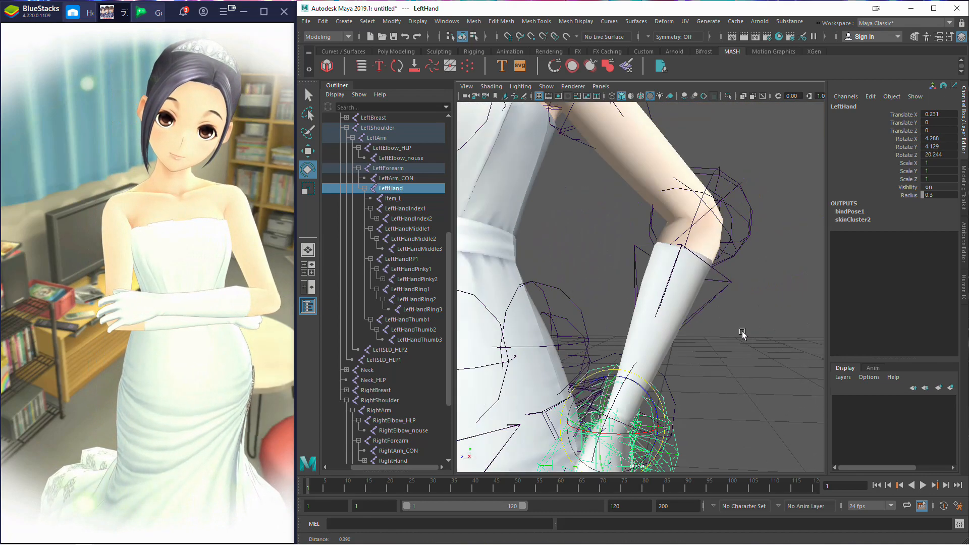
scroll(737, 330, up, 3)
scroll(741, 328, down, 3)
alt+middle_drag(741, 326, 743, 266)
mouse_move(743, 266)
alt+right_down()
mouse_move(735, 267)
mouse_move(752, 266)
alt+right_up()
alt+drag(752, 267, 546, 241)
alt+drag(663, 222, 751, 224)
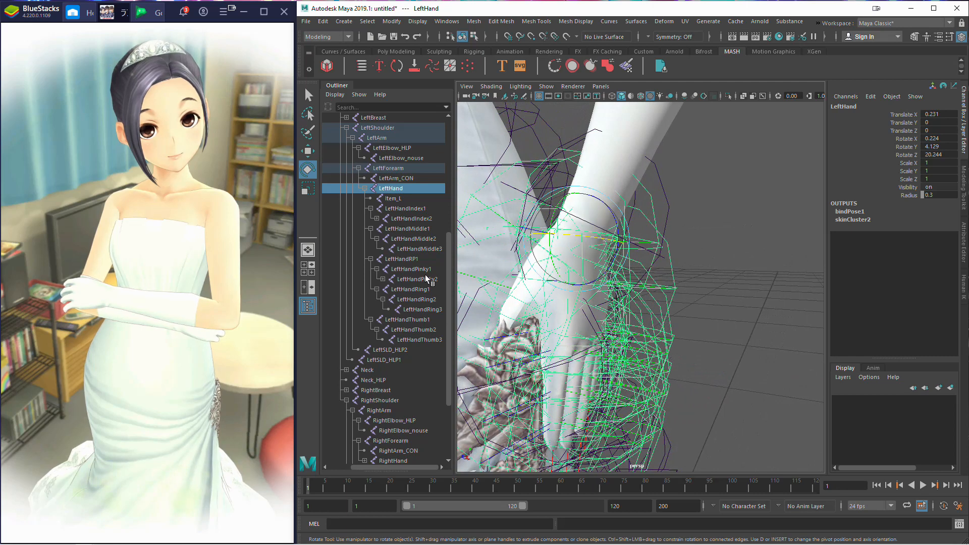
Step: Spread the left thumb toward the front of the hip, rotating LeftHandThumb1 to about 126 degrees on X, -46 on Y and -48 on Z
click(405, 320)
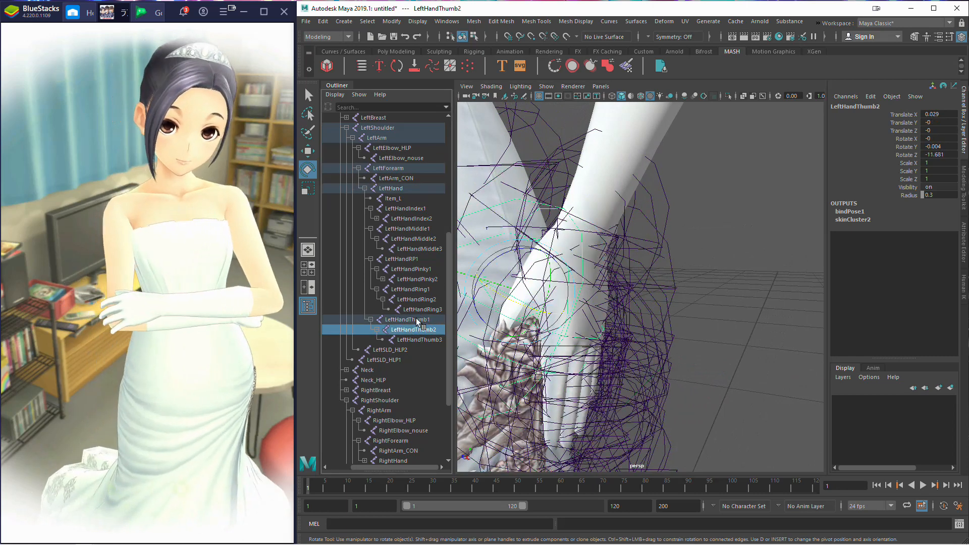
drag(516, 232, 534, 207)
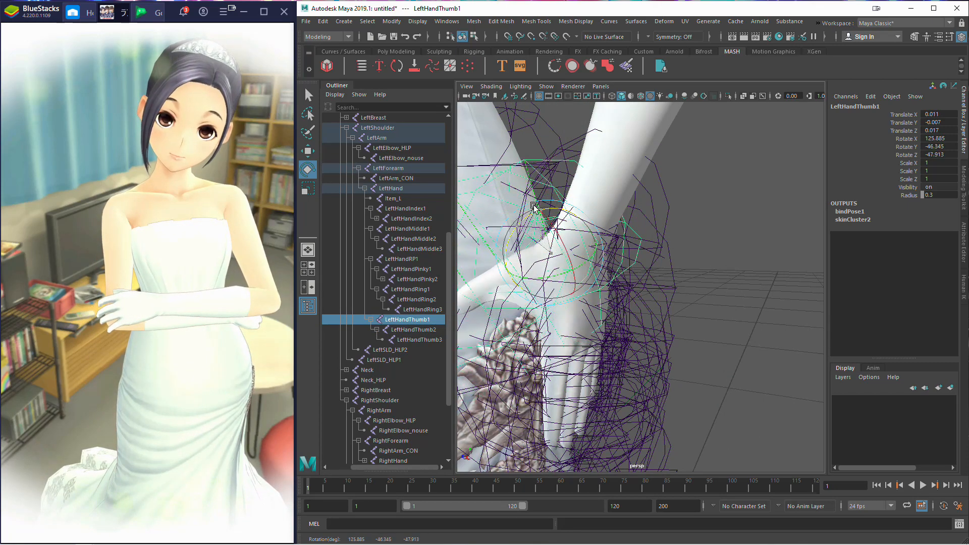
alt+drag(743, 253, 704, 250)
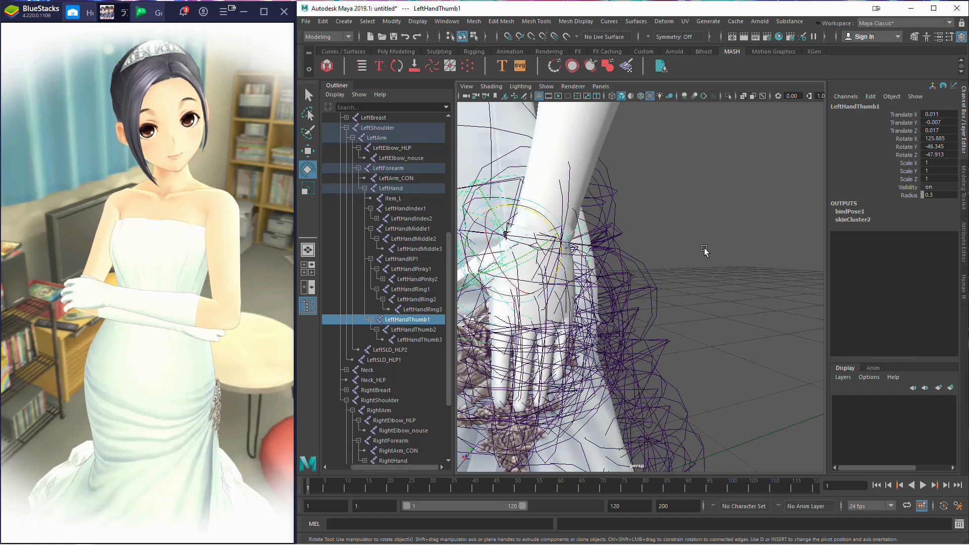
key(super)
key(super)
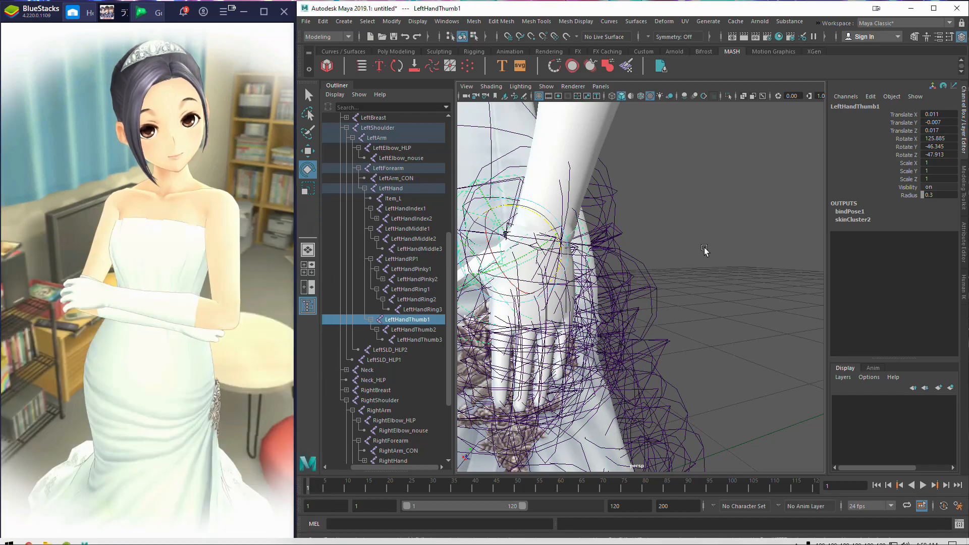
Step: Fine-tune the spread thumb, rotating LeftHandThumb1 to about 125 degrees on X, -45 on Y and -47 on Z
alt+drag(704, 251, 757, 246)
scroll(758, 247, down, 6)
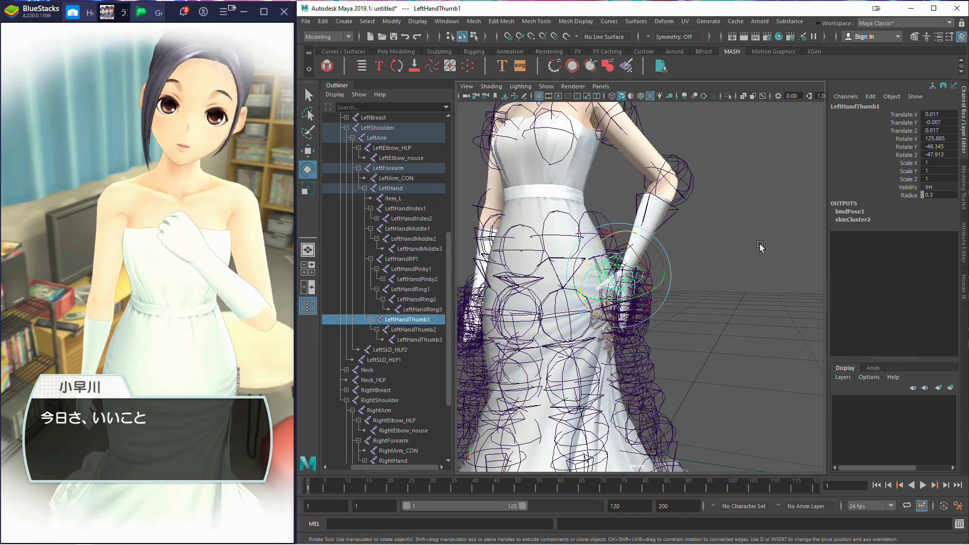
scroll(757, 246, up, 3)
scroll(756, 243, up, 1)
scroll(756, 244, down, 1)
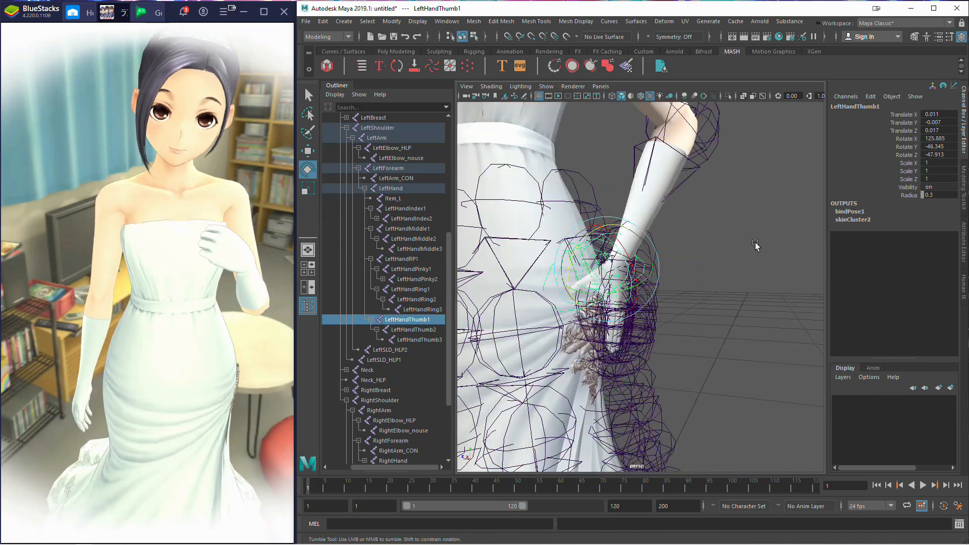
mouse_move(756, 244)
alt+mouse_down()
mouse_move(775, 241)
mouse_move(731, 244)
mouse_move(777, 239)
mouse_move(726, 240)
mouse_move(768, 231)
alt+mouse_up()
scroll(730, 245, up, 3)
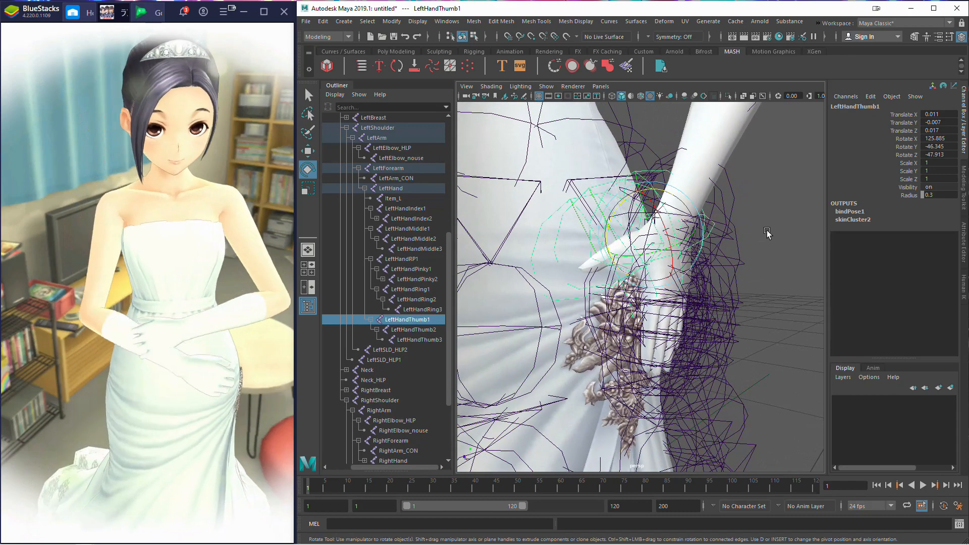
alt+drag(651, 192, 650, 192)
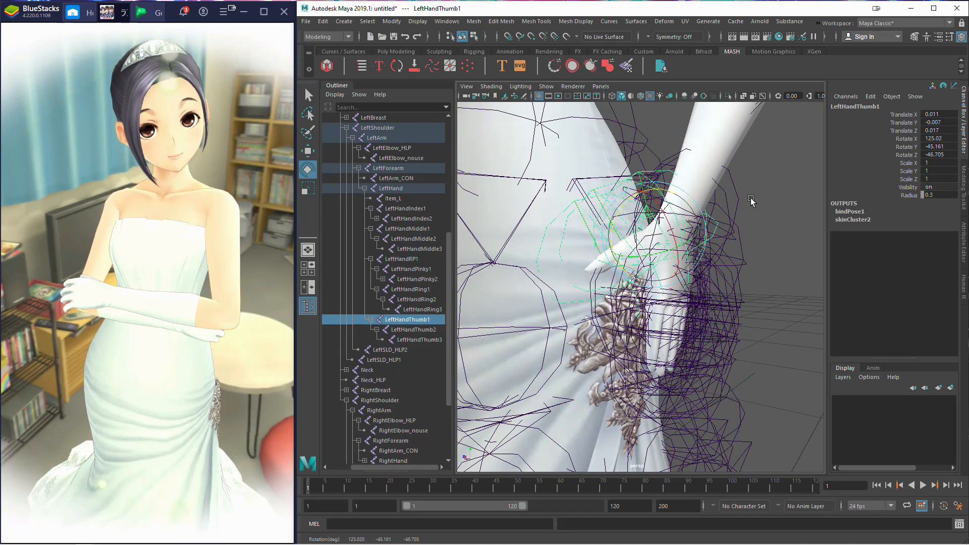
Step: Adjust the left forearm from behind the character, rotating LeftForearm to about 11 degrees on X, -12 on Y and -69 on Z
alt+drag(750, 200, 586, 205)
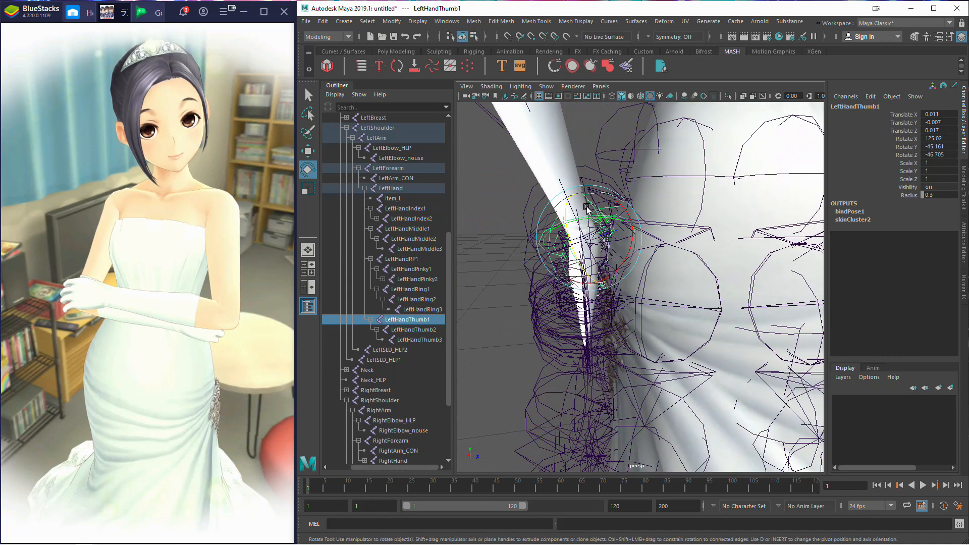
scroll(586, 207, down, 5)
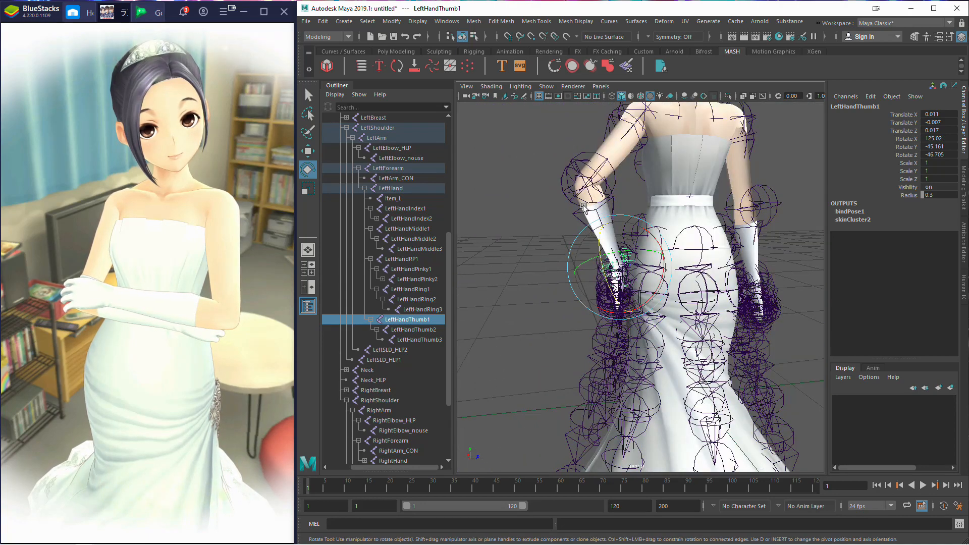
click(404, 238)
click(393, 187)
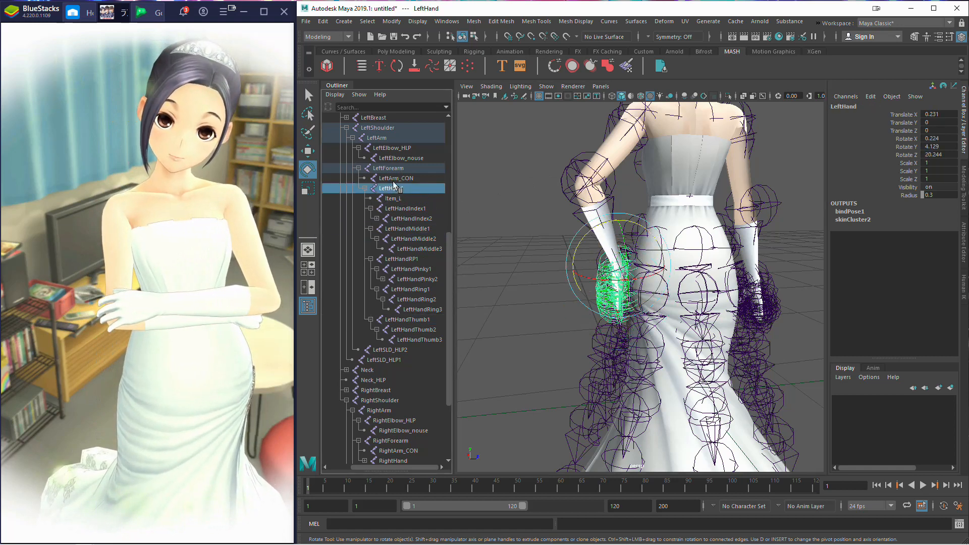
drag(553, 138, 549, 139)
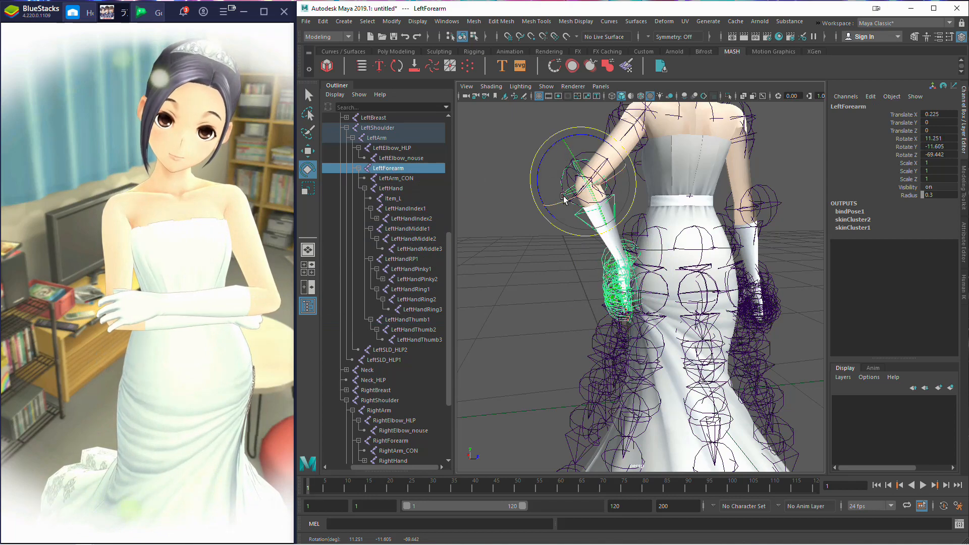
scroll(563, 198, up, 5)
scroll(564, 198, down, 5)
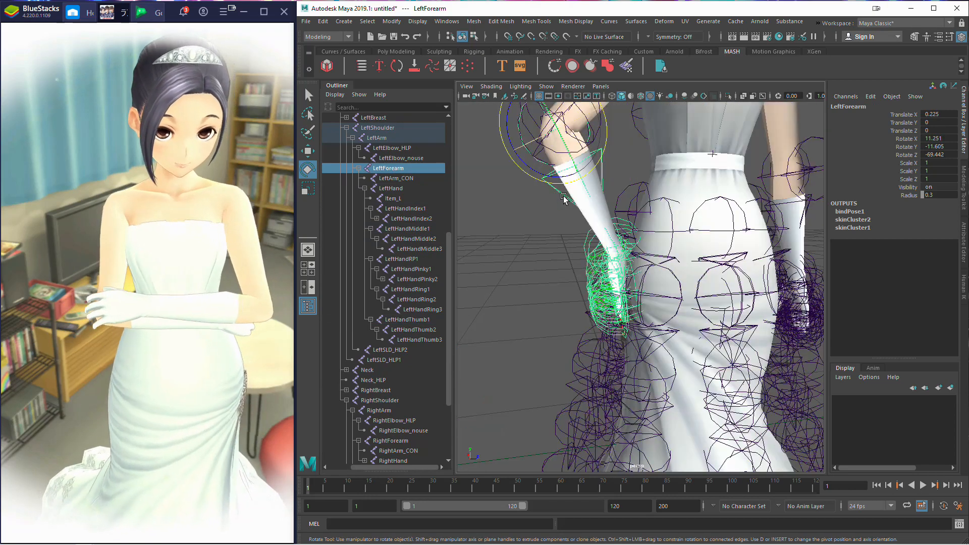
Step: Open the left elbow slightly by rotating the LeftForearm joint to about -68 degrees on Z
mouse_move(564, 197)
alt+mouse_down()
mouse_move(526, 193)
mouse_move(554, 197)
alt+mouse_up()
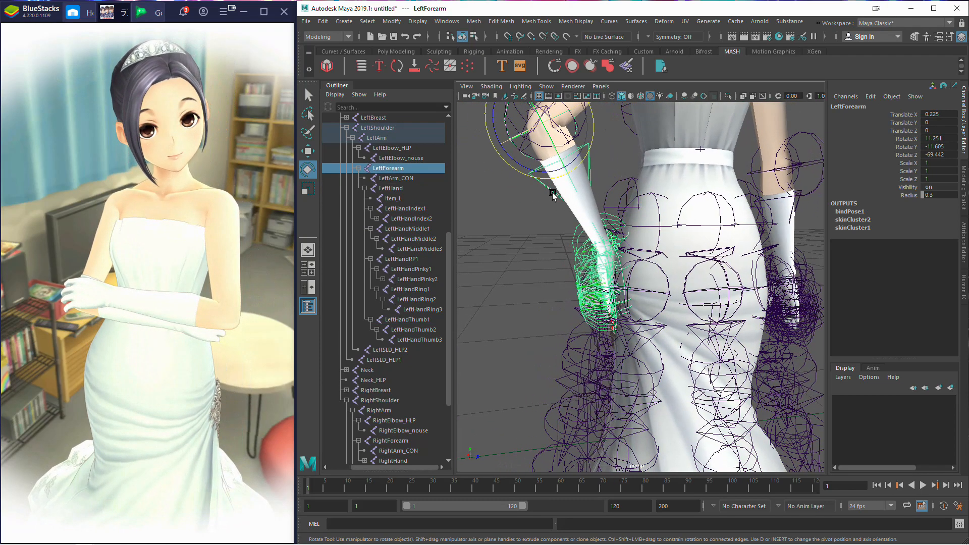
alt+right_drag(553, 196, 610, 190)
alt+drag(610, 191, 814, 185)
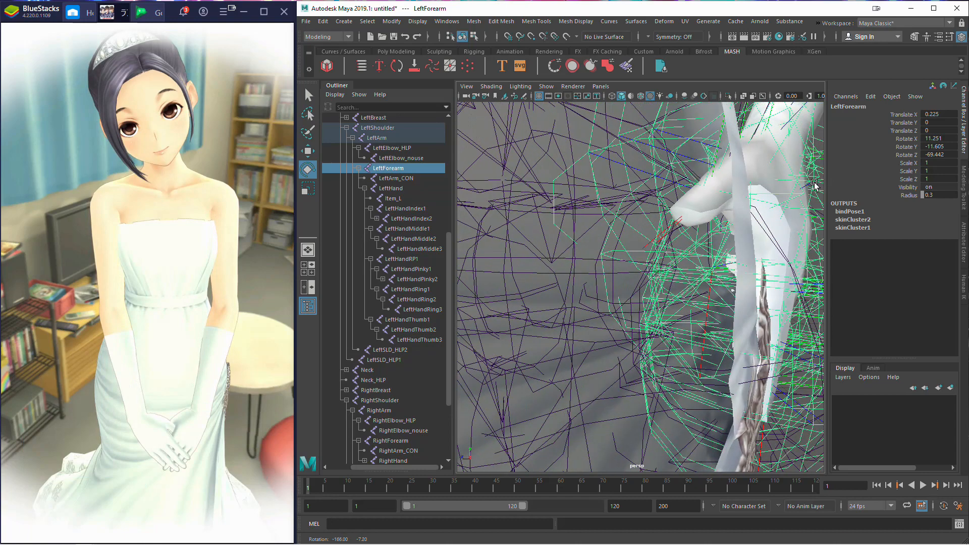
scroll(815, 186, down, 5)
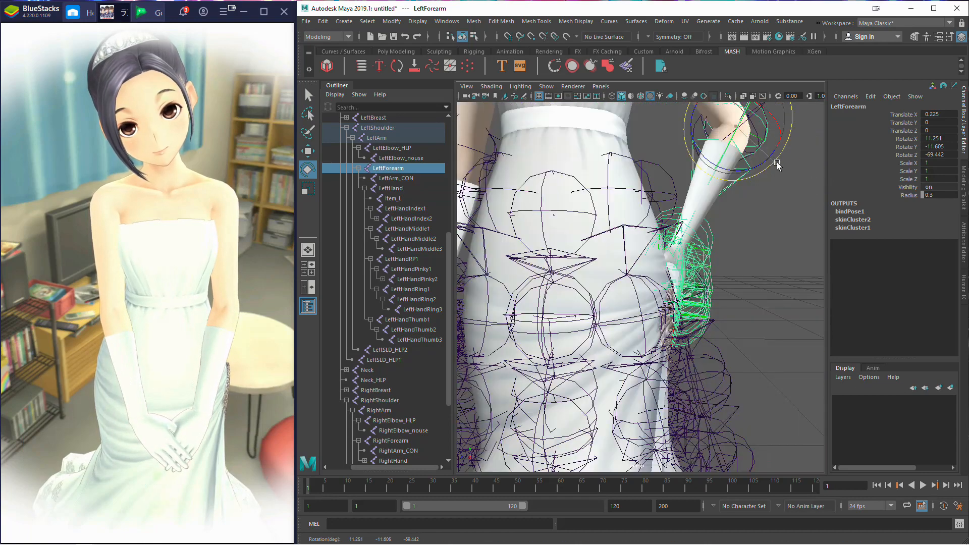
drag(777, 162, 779, 162)
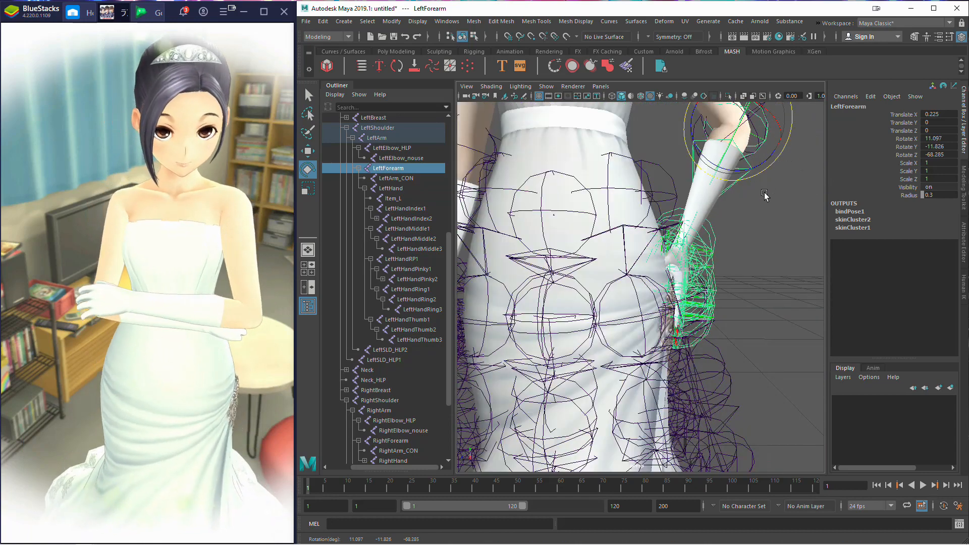
Step: Examine how the left hand and forearm sit against the hip and dress from the front, side and below
alt+drag(764, 194, 762, 193)
alt+right_drag(765, 193, 823, 185)
alt+drag(824, 184, 592, 188)
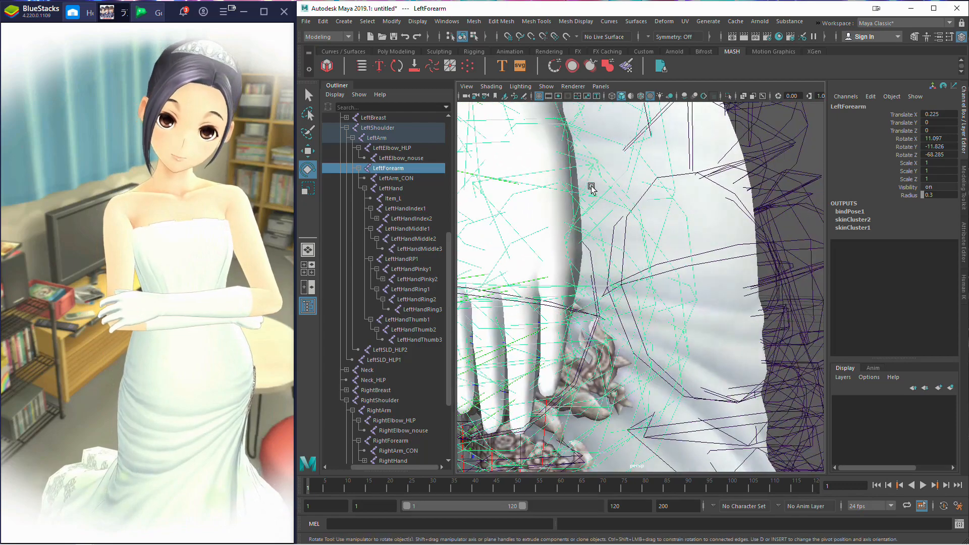
scroll(593, 188, down, 5)
scroll(593, 188, up, 4)
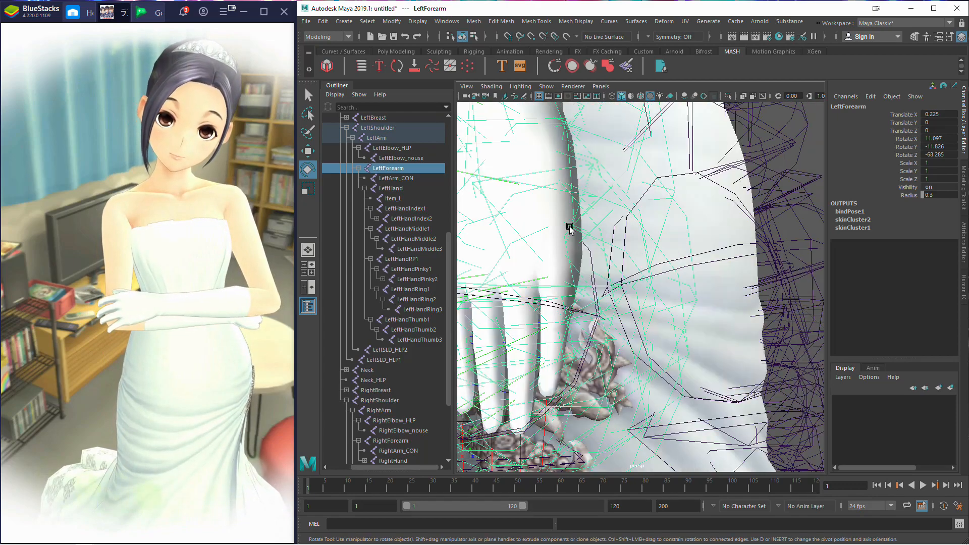
alt+drag(569, 229, 602, 227)
scroll(601, 230, down, 5)
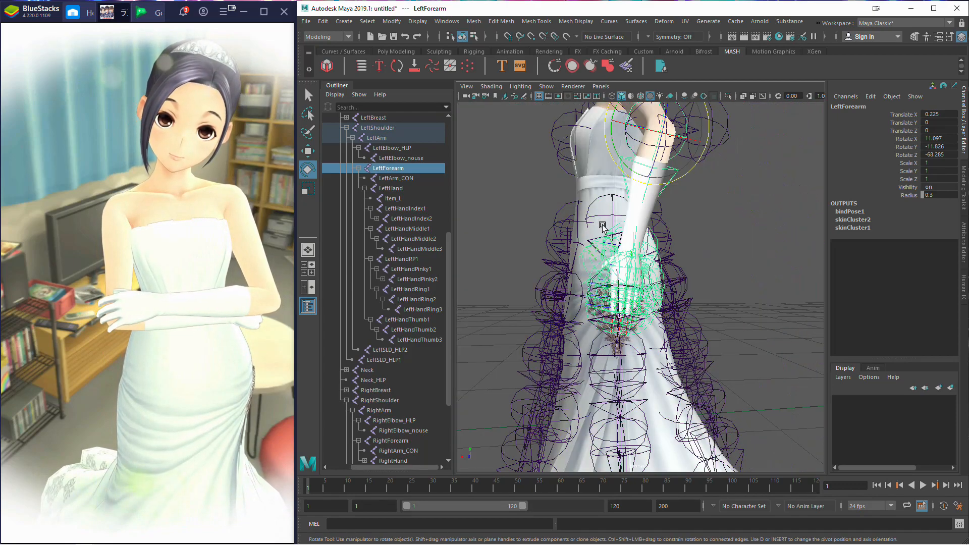
alt+right_drag(602, 227, 648, 232)
alt+drag(647, 233, 686, 164)
alt+right_drag(705, 172, 712, 194)
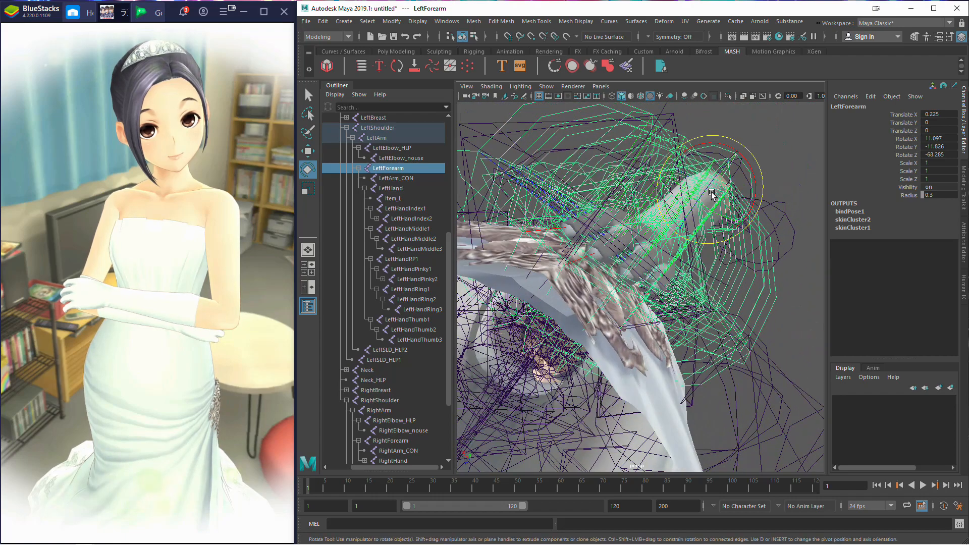
Step: Turn the left hand against the hip, rotating LeftHand to about -10 degrees on X, 2 on Y and 20 on Z
click(388, 189)
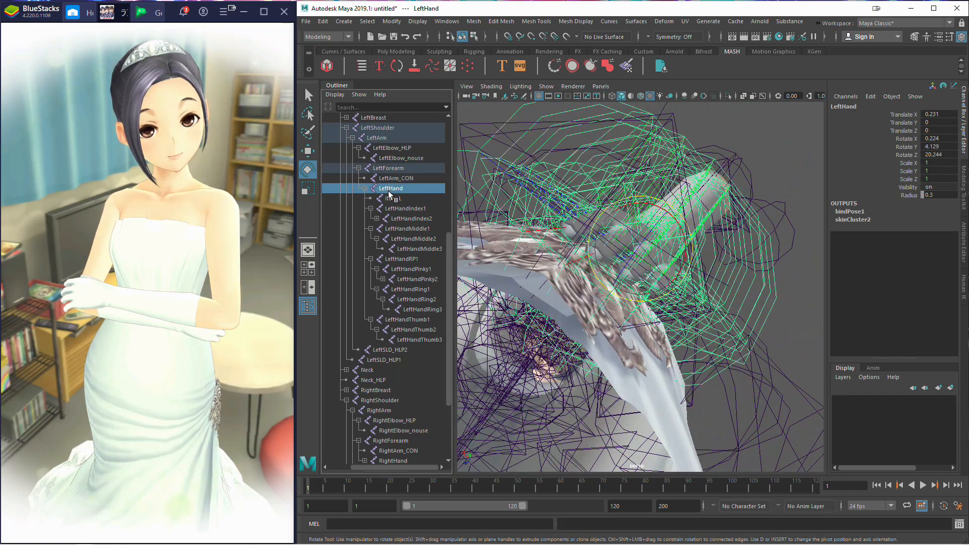
click(392, 179)
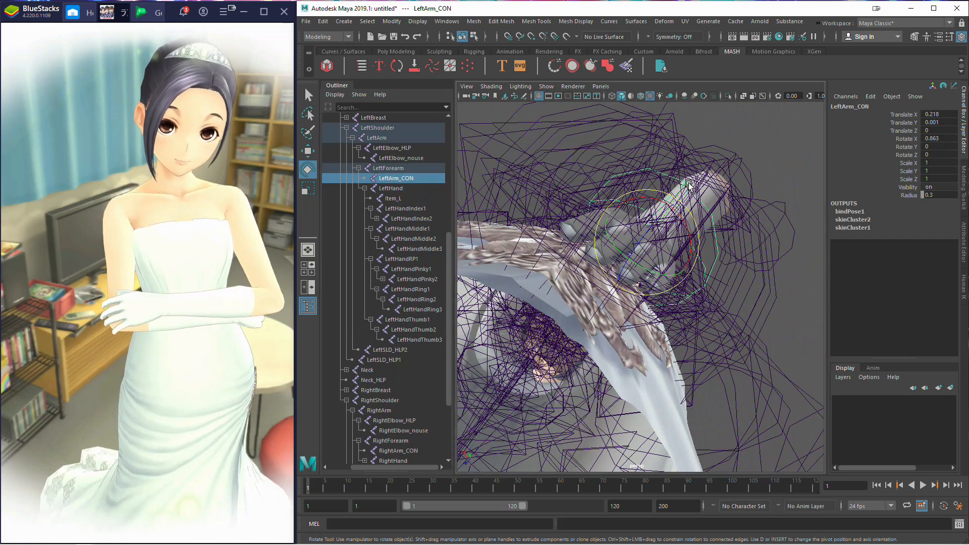
click(388, 189)
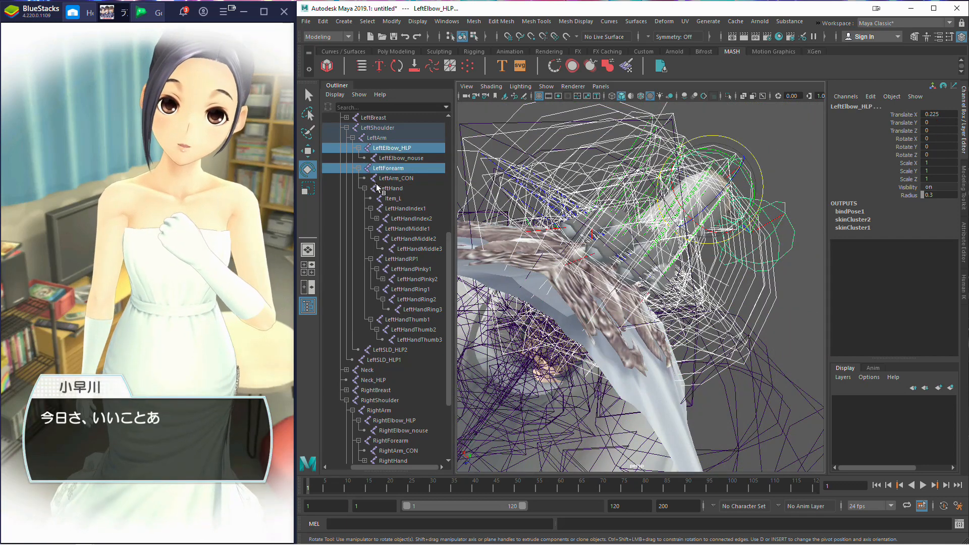
drag(671, 208, 679, 211)
alt+drag(680, 211, 754, 293)
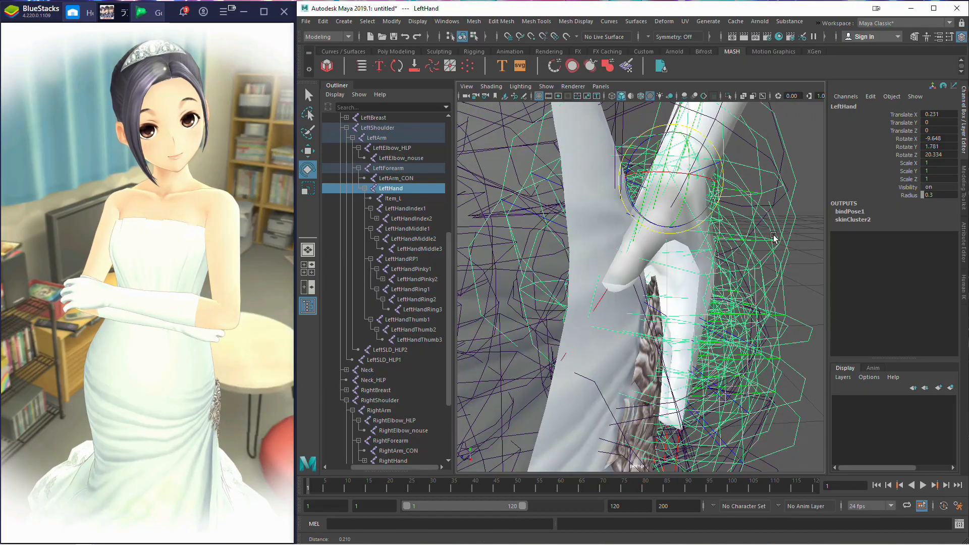
alt+drag(774, 237, 763, 215)
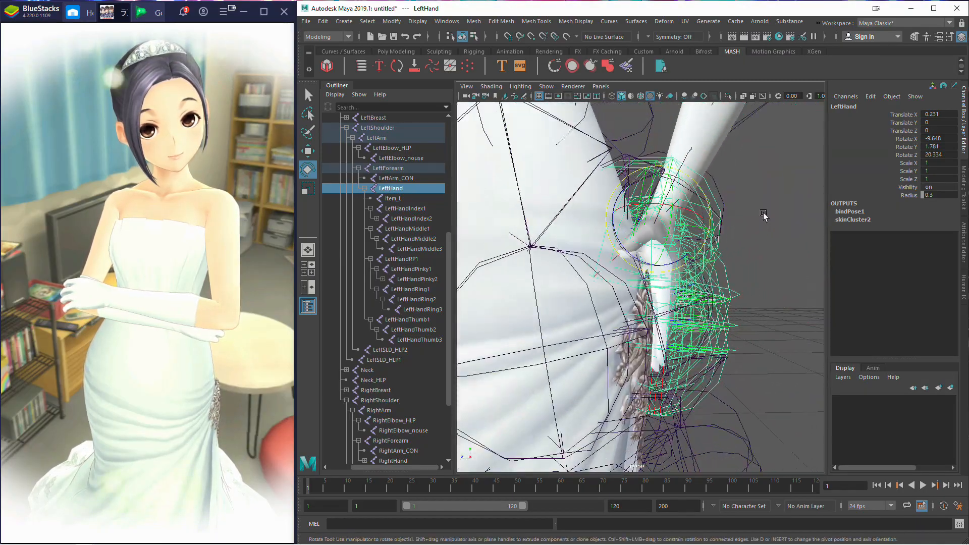
Step: Swing the left upper arm outward, rotating LeftArm to about 9 degrees on Y and -50 degrees on Z
scroll(762, 246, down, 6)
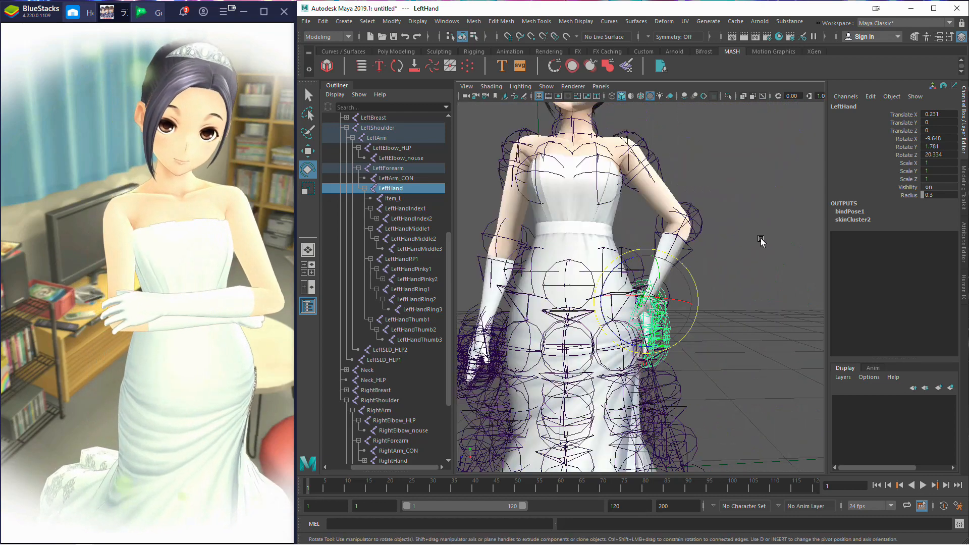
scroll(757, 242, up, 3)
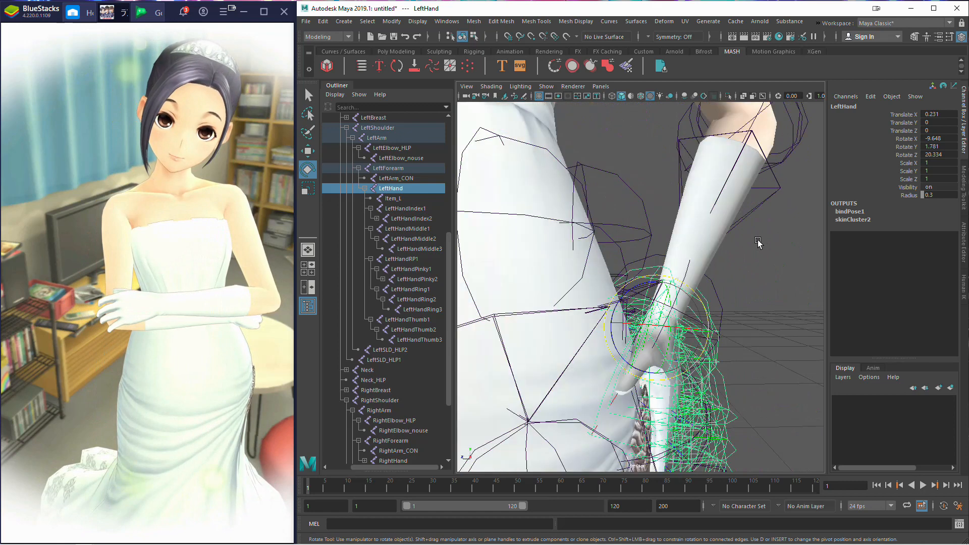
scroll(757, 242, down, 3)
click(632, 149)
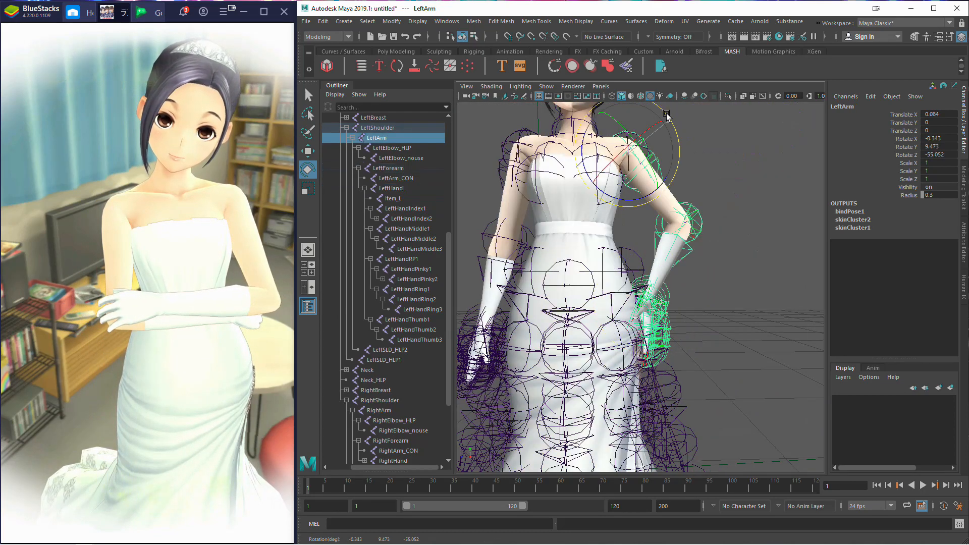
drag(666, 117, 661, 116)
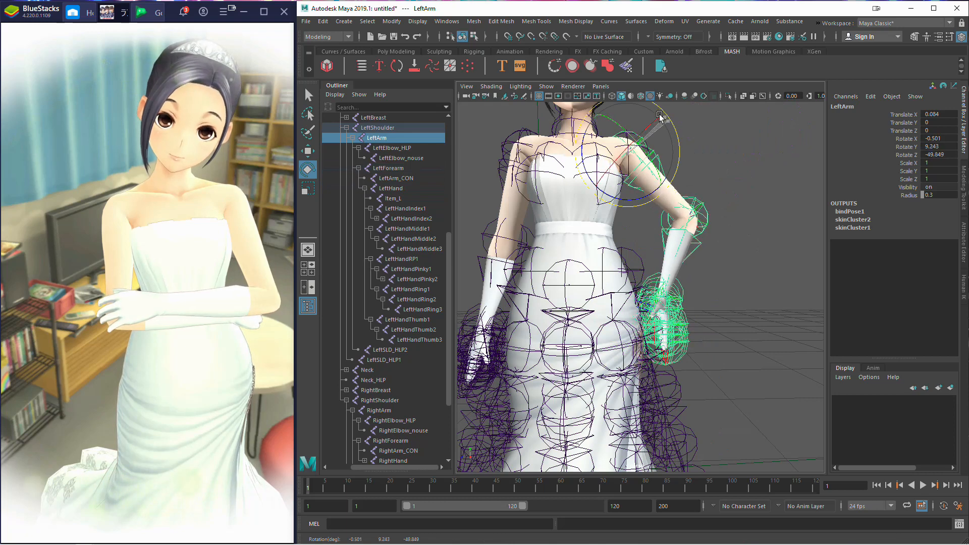
click(703, 207)
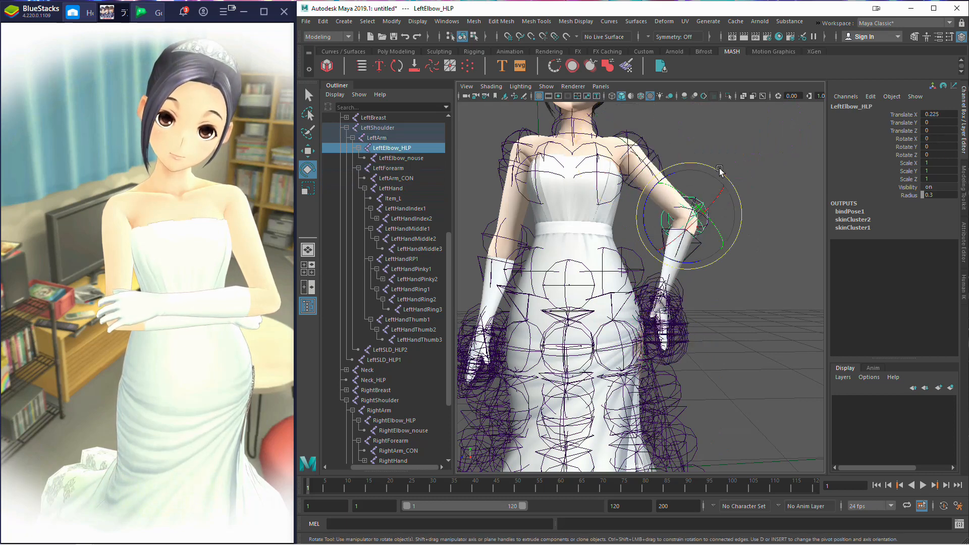
drag(725, 173, 728, 227)
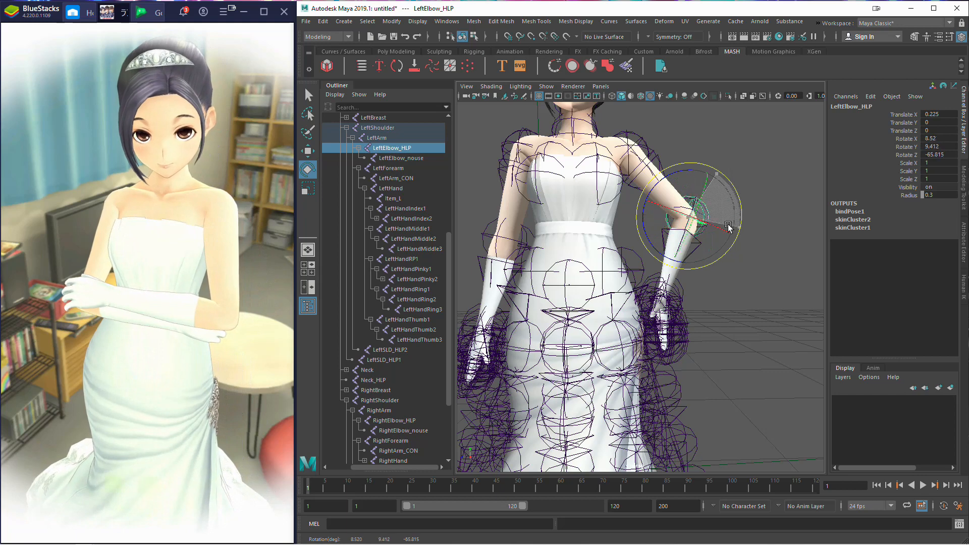
click(323, 22)
click(334, 39)
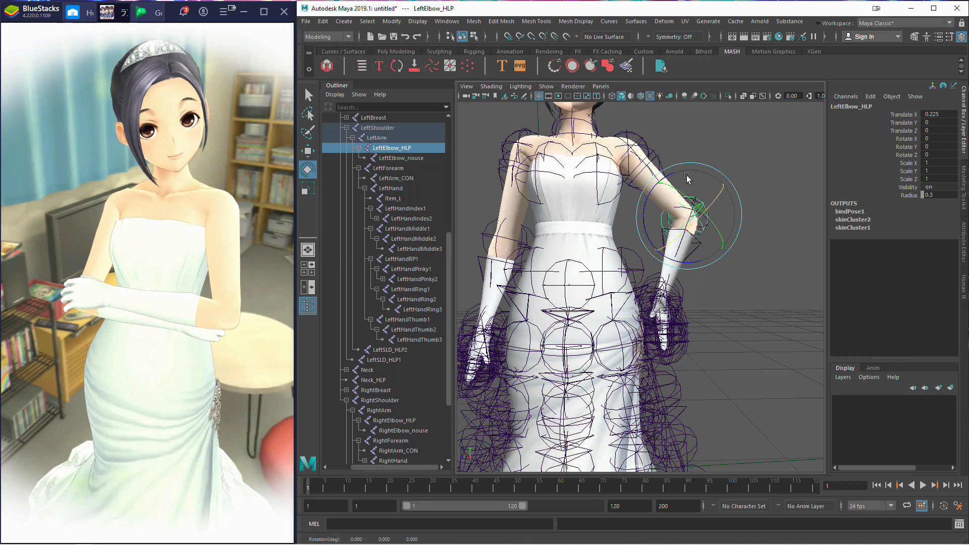
Step: Bend the left elbow to about -74 degrees on Z and lower the LeftArm joint to about -53 degrees on Z
click(388, 168)
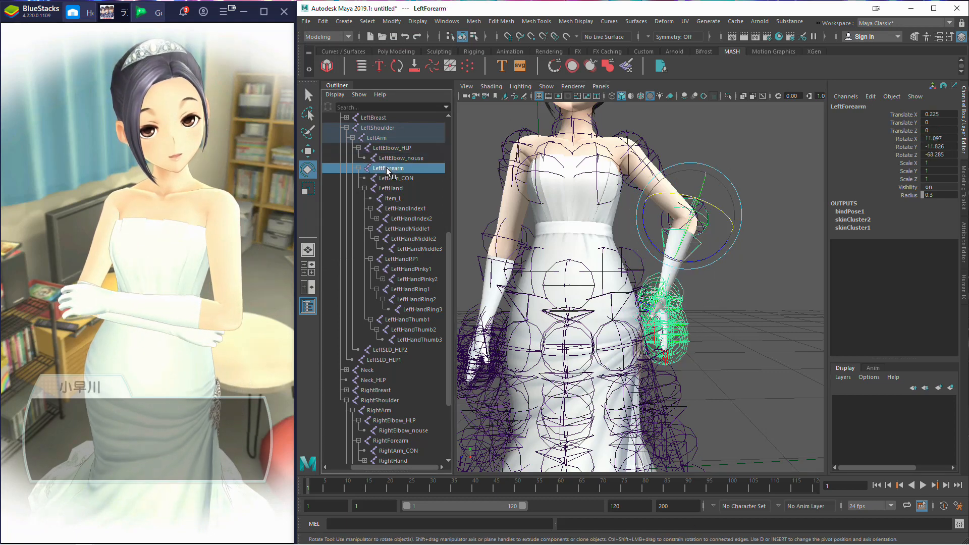
drag(728, 181, 734, 182)
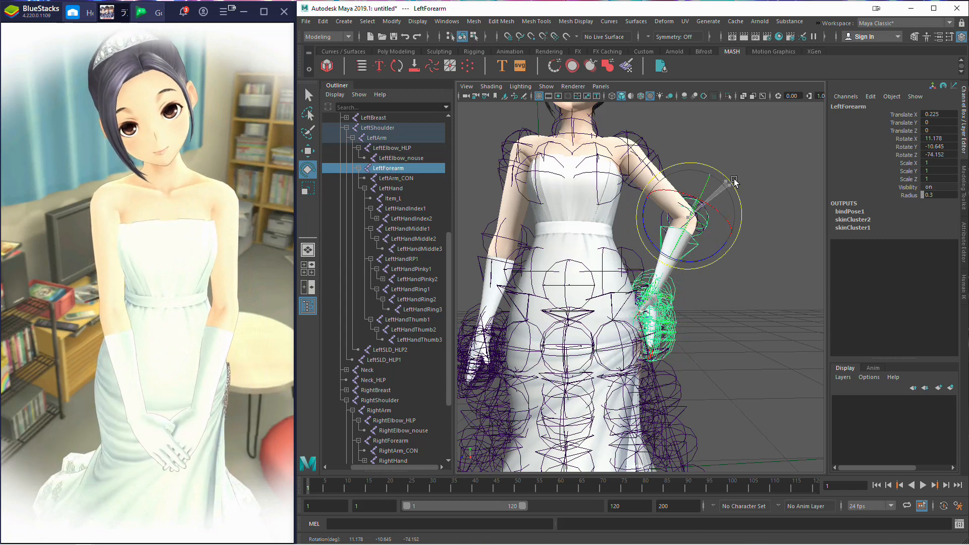
click(393, 151)
click(378, 137)
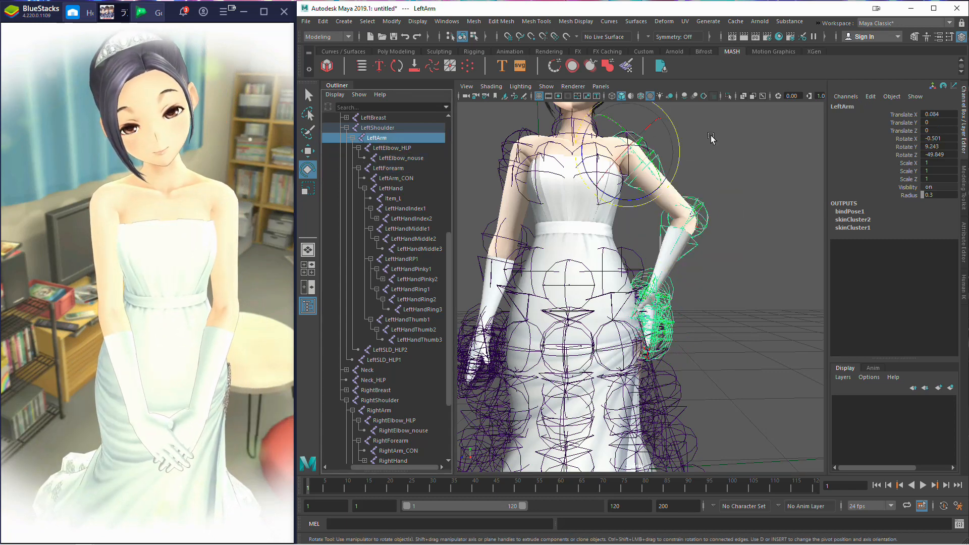
drag(682, 142, 684, 146)
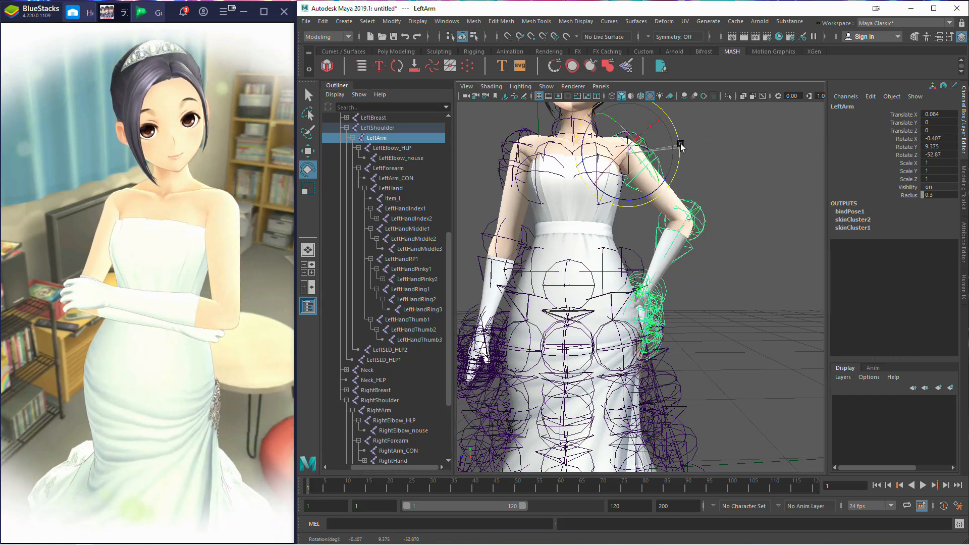
Step: Rotate the LeftHand joint to about -8 degrees on X, 1 on Y and 29 on Z, and key it at frame 1
click(390, 160)
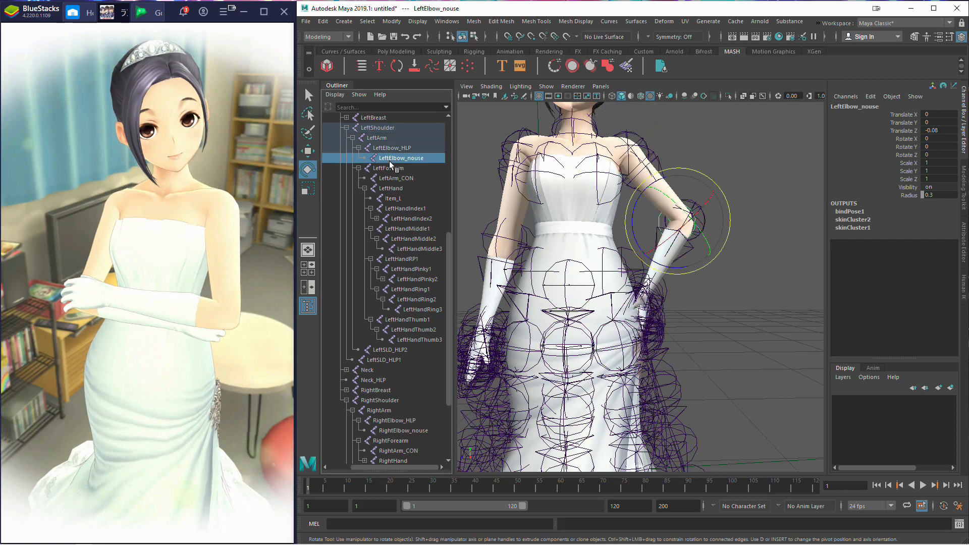
click(395, 173)
click(402, 188)
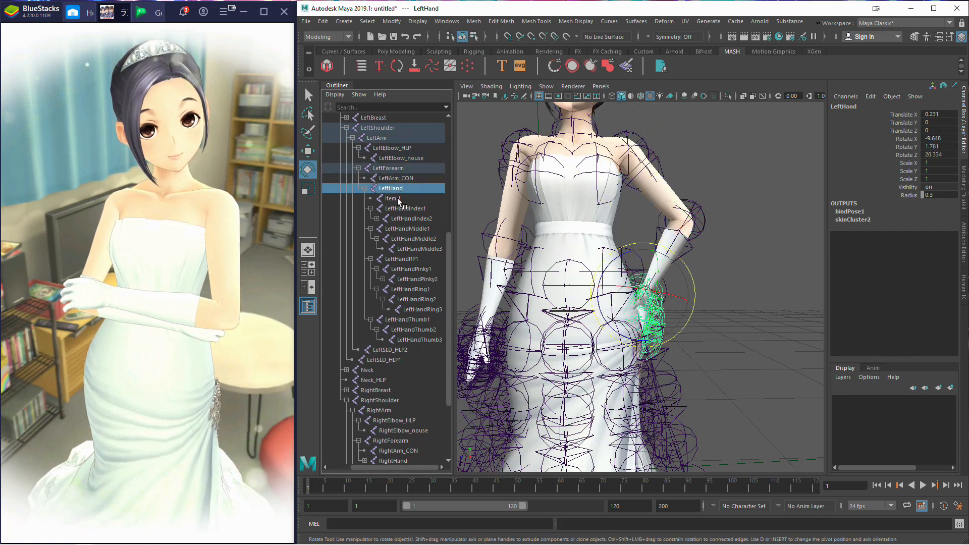
click(399, 199)
click(394, 190)
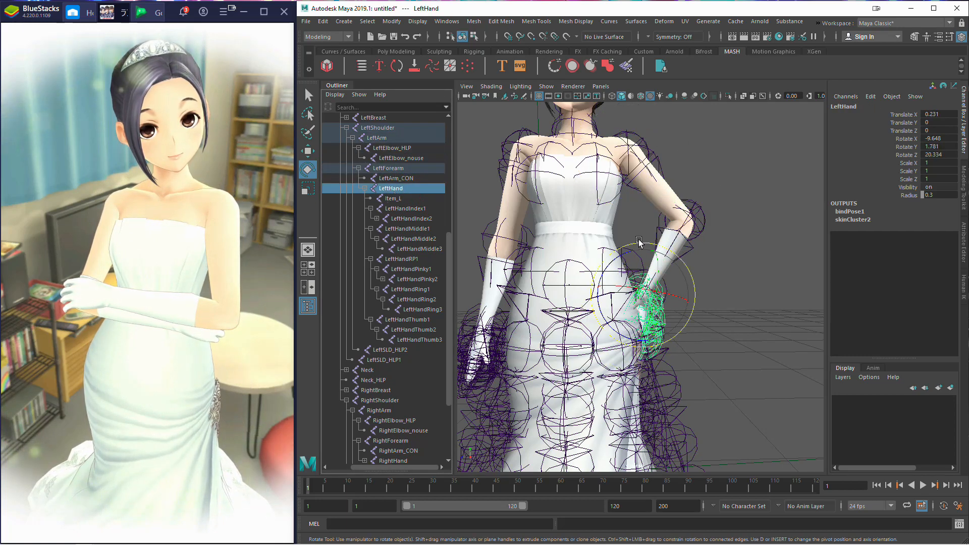
drag(654, 248, 639, 244)
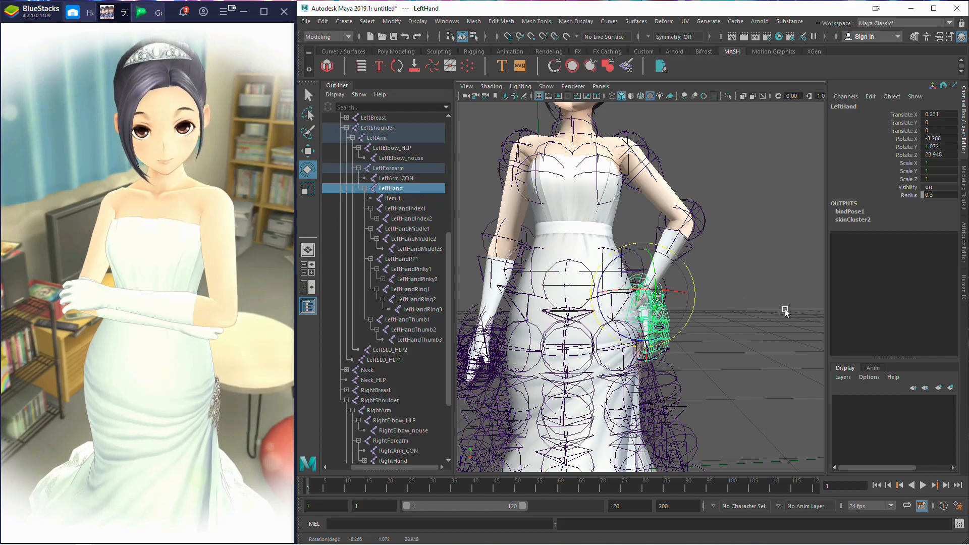
key(s)
Step: Examine the left hand up close, switch to BlueStacks for the reference character's poses, and choose the reply どこでも楽しい
alt+drag(786, 310, 762, 302)
alt+right_drag(762, 303, 827, 304)
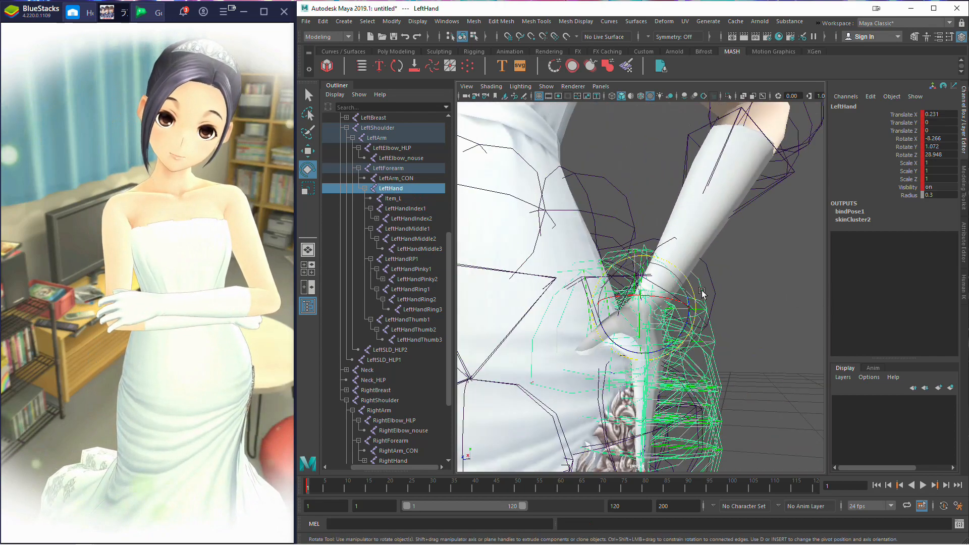
mouse_move(701, 292)
alt+mouse_down()
mouse_move(713, 287)
mouse_move(729, 244)
mouse_move(698, 296)
mouse_move(541, 288)
mouse_move(500, 296)
mouse_move(489, 283)
mouse_move(714, 292)
alt+mouse_up()
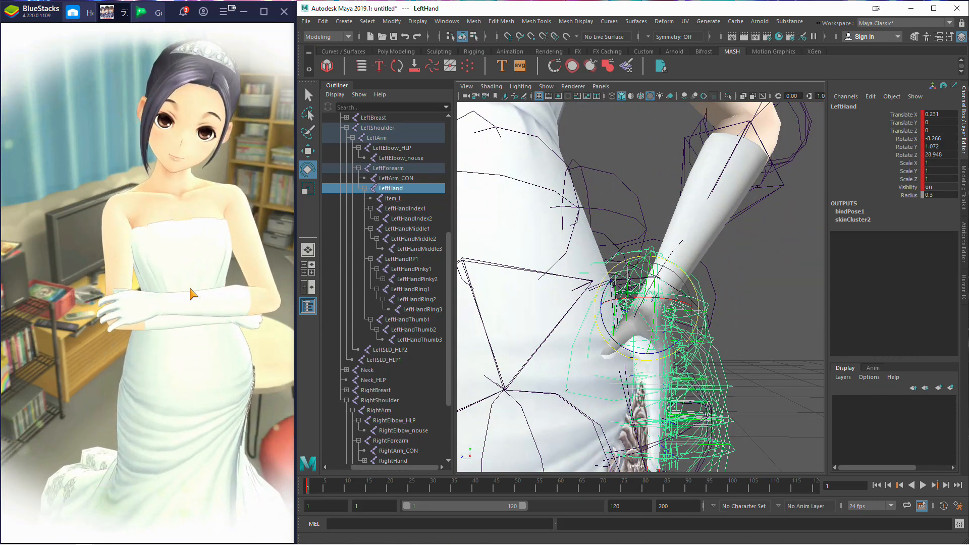
click(120, 269)
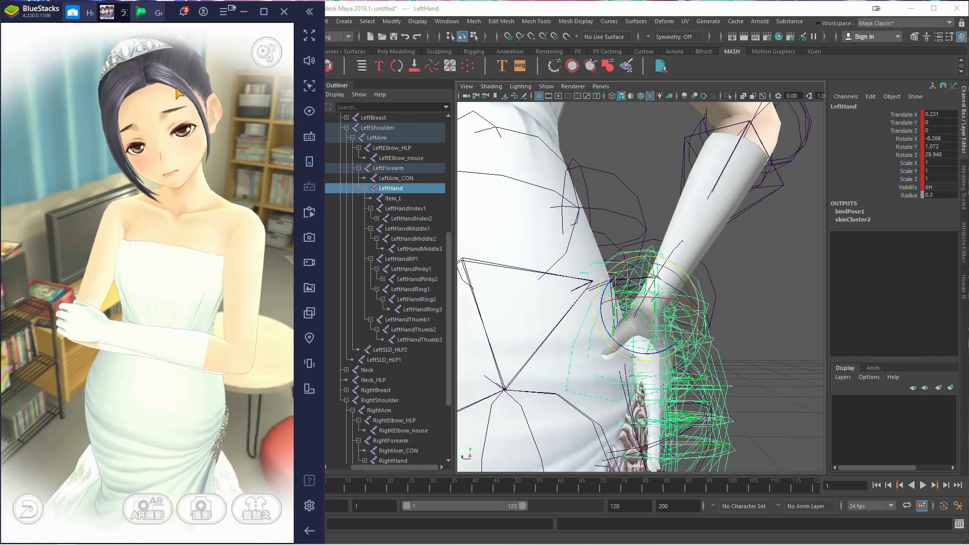
click(156, 87)
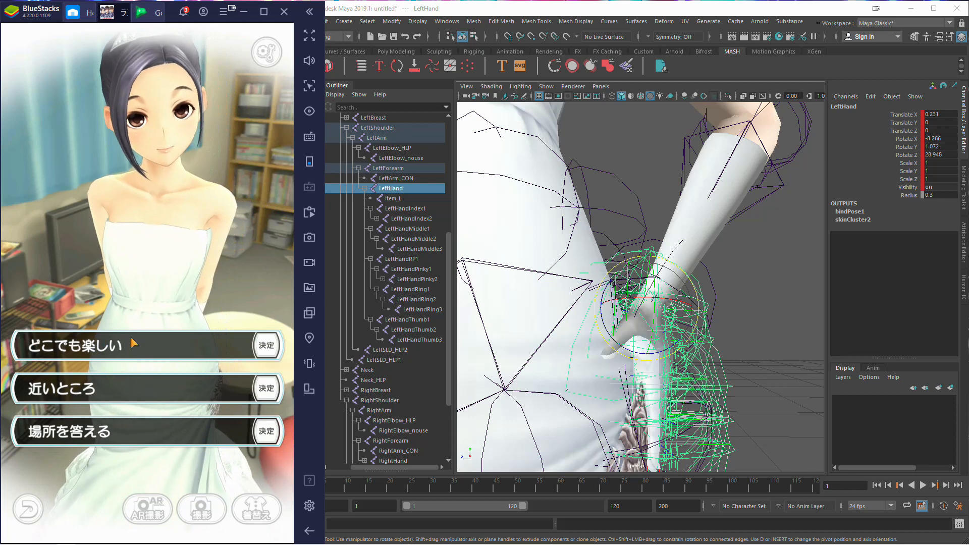
click(131, 340)
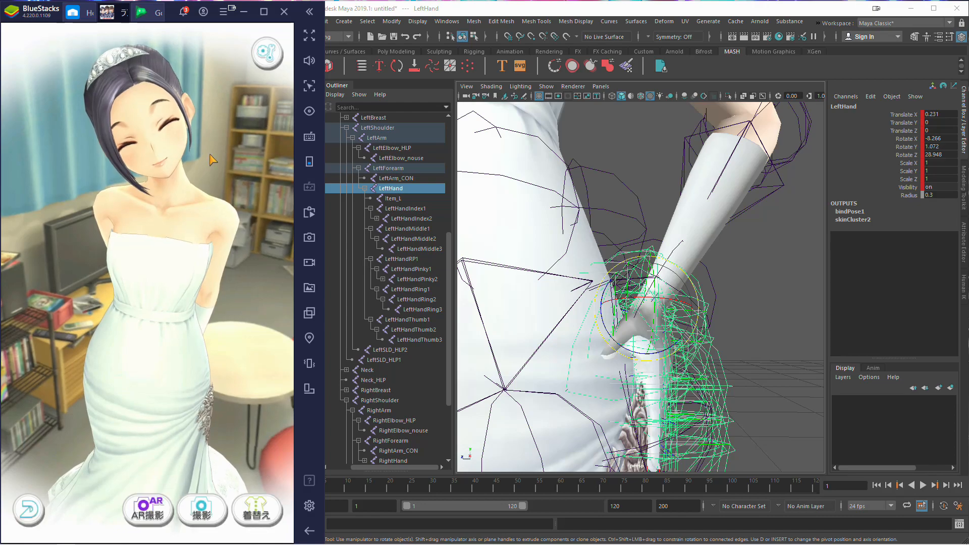
Step: Back in Maya, examine the left arm and the hand on the hip from the front and the side, close up and at full figure
mouse_move(723, 190)
alt+mouse_down()
mouse_move(735, 198)
mouse_move(681, 192)
mouse_move(721, 195)
alt+mouse_up()
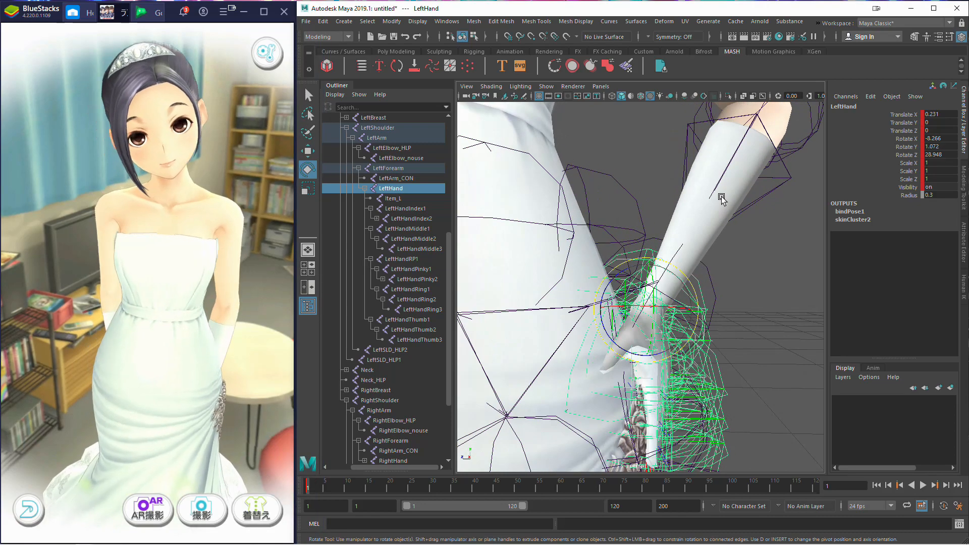
alt+right_drag(722, 196, 613, 192)
alt+drag(613, 192, 624, 199)
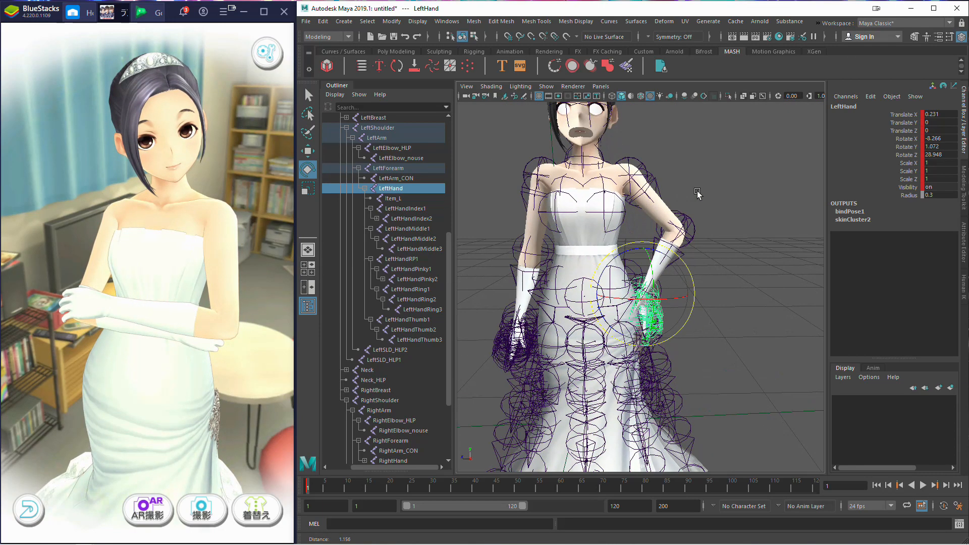
alt+right_drag(697, 191, 832, 175)
alt+drag(762, 260, 651, 235)
alt+right_drag(651, 236, 582, 251)
alt+drag(601, 266, 679, 257)
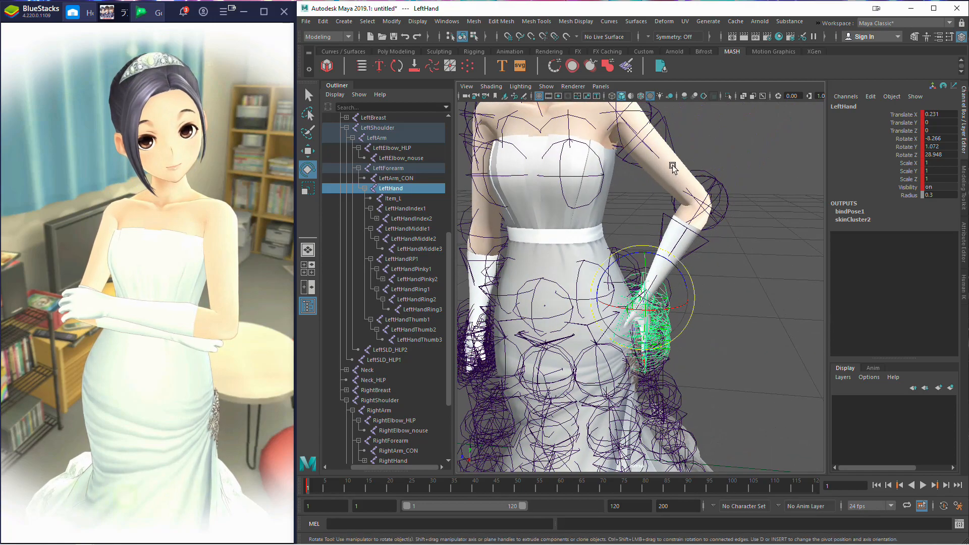
alt+drag(673, 168, 722, 191)
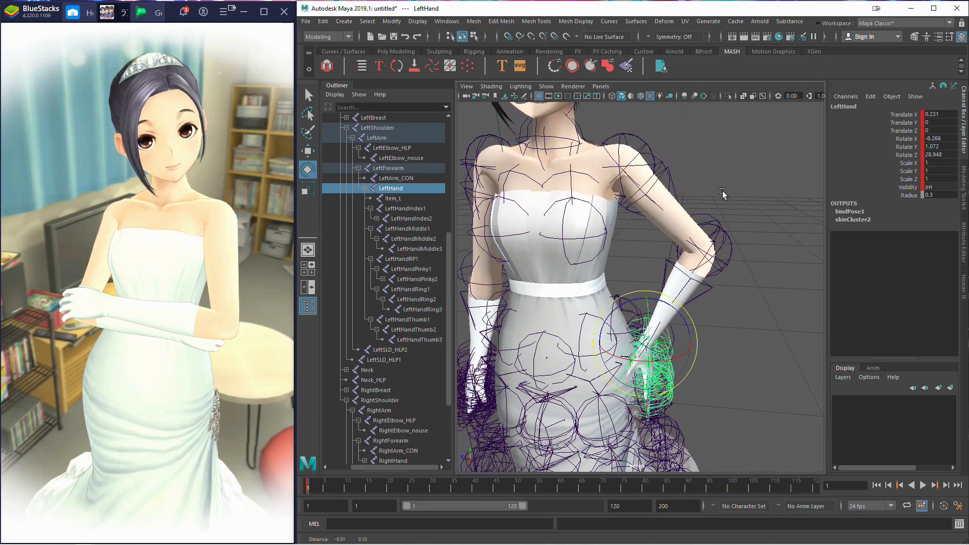
Step: Raise the left upper arm by rotating LeftArm to about -1 degree on X, 12 on Y and -46 on Z
click(391, 157)
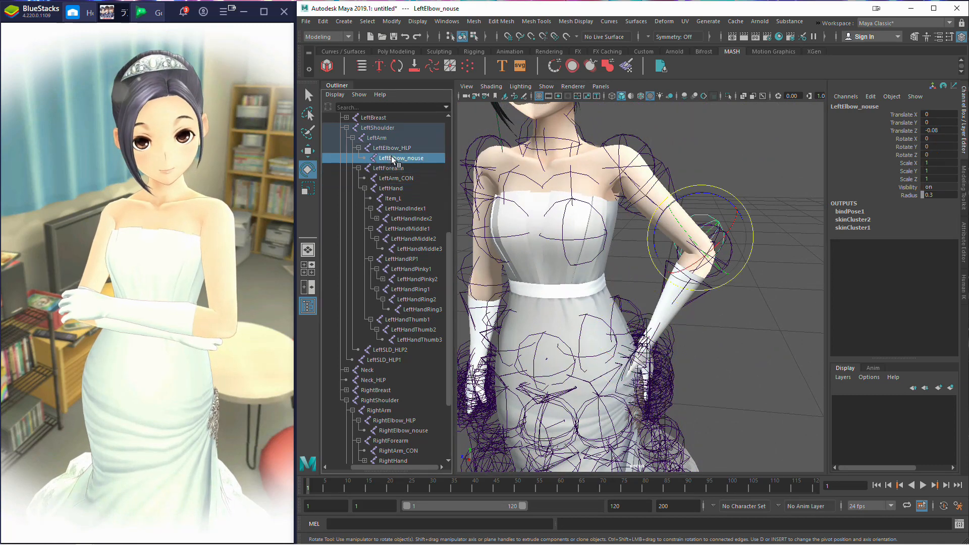
click(396, 148)
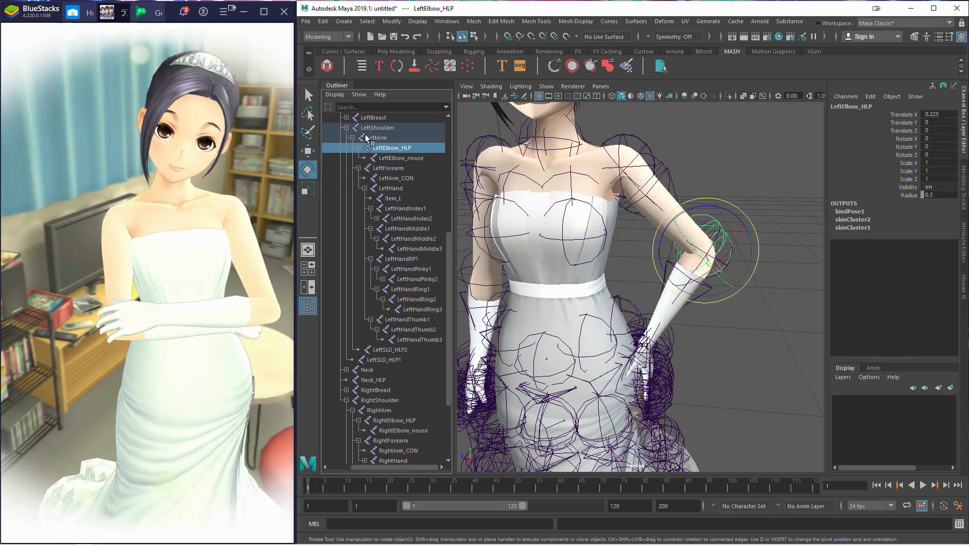
click(376, 138)
drag(677, 141, 667, 140)
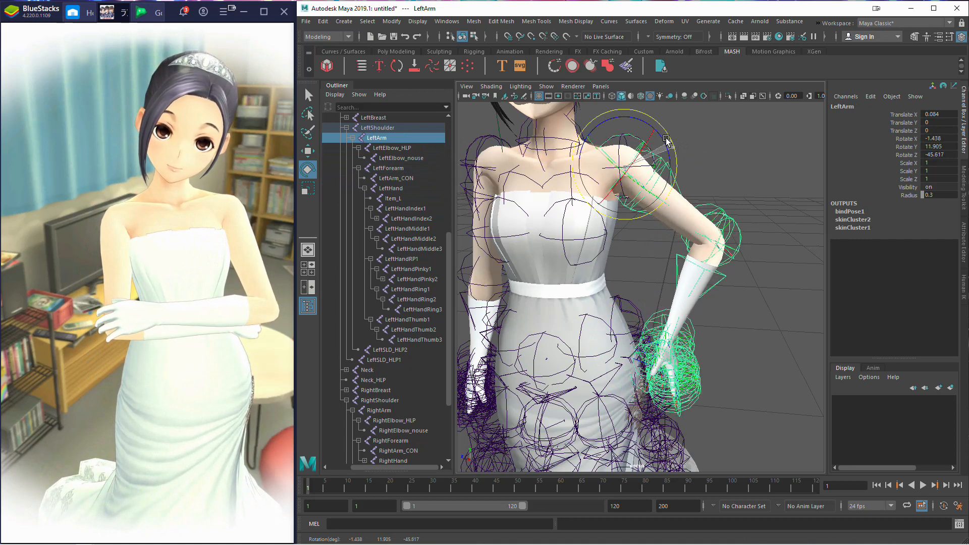
Step: Bend the left elbow to bring the hand back to the hip, rotating LeftForearm to about 16 degrees on X, -7 on Y and -88 on Z
click(394, 158)
click(386, 177)
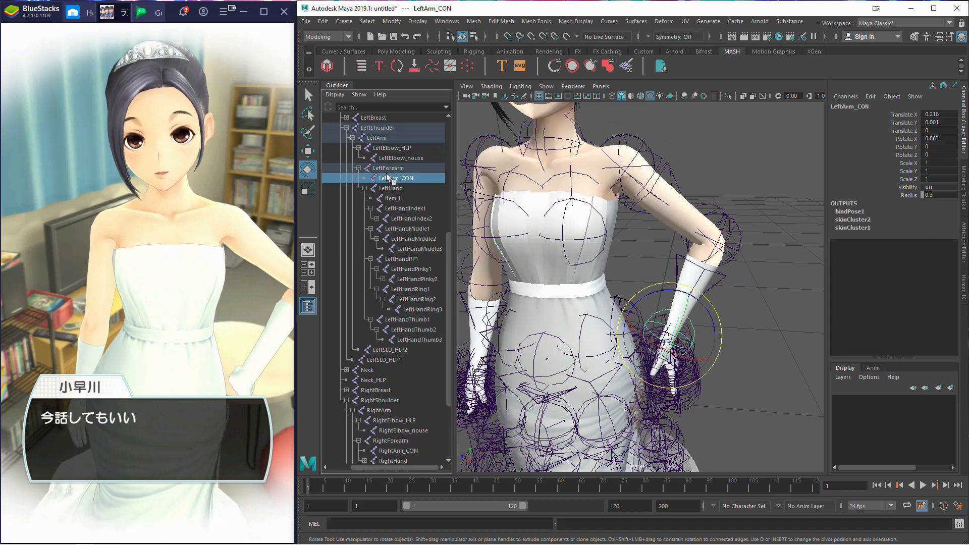
click(218, 393)
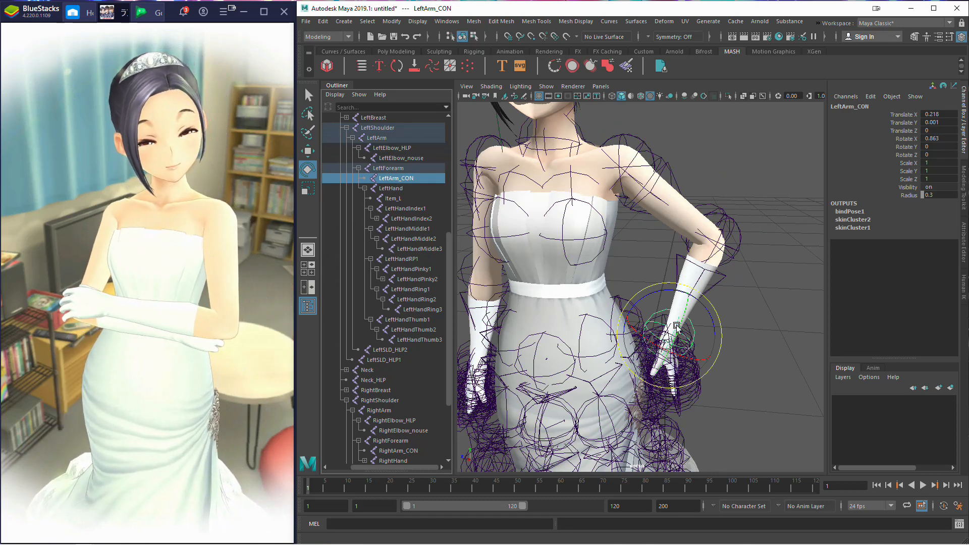
click(396, 168)
click(709, 186)
drag(709, 186, 723, 180)
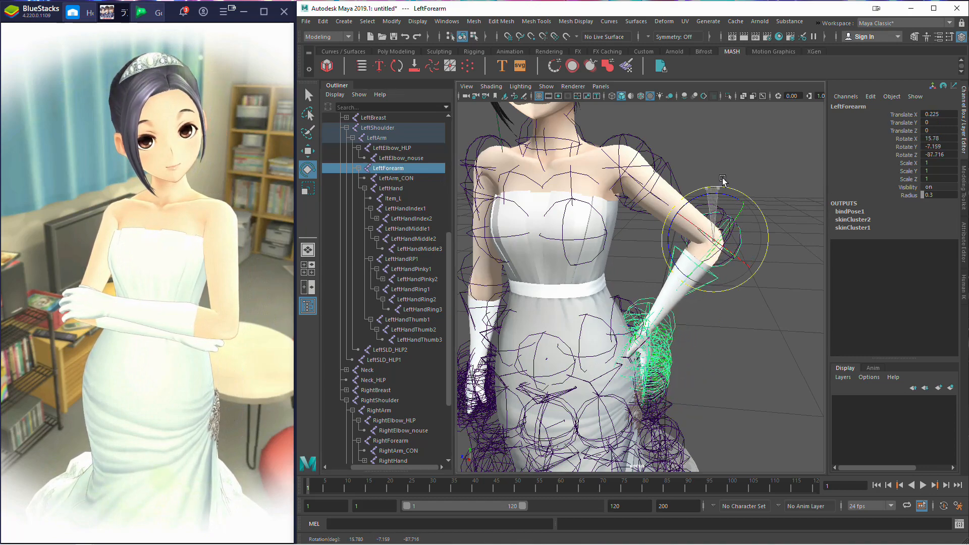
Step: Reduce the joint display size to 0.15
mouse_move(716, 301)
alt+mouse_down()
mouse_move(737, 268)
mouse_move(727, 278)
mouse_move(729, 307)
alt+mouse_up()
alt+middle_drag(728, 307, 686, 264)
alt+right_drag(686, 264, 742, 257)
click(384, 24)
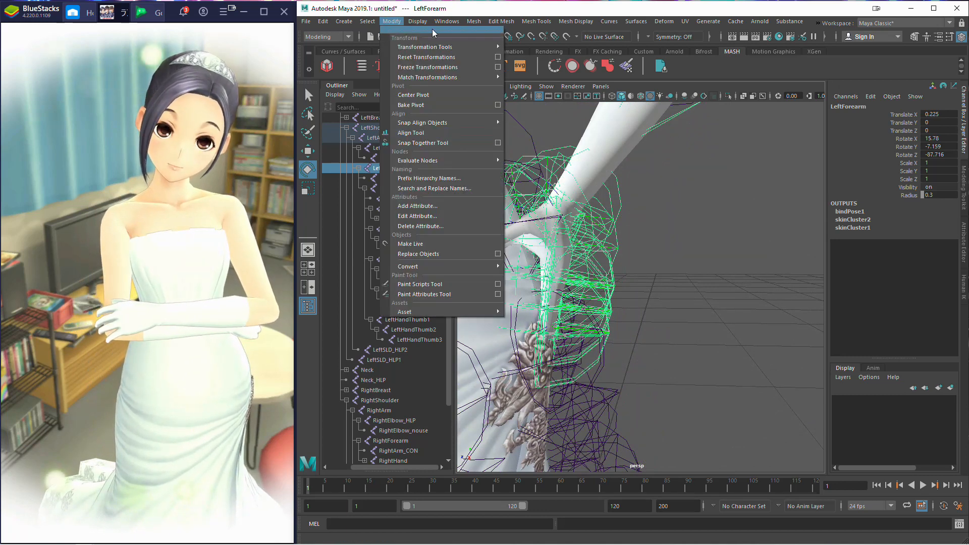
click(418, 22)
mouse_move(478, 171)
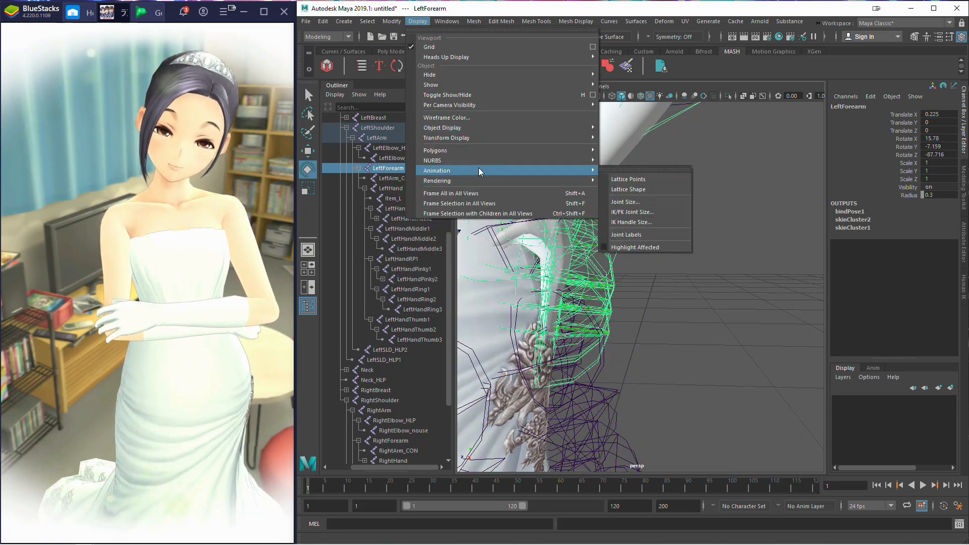
click(640, 211)
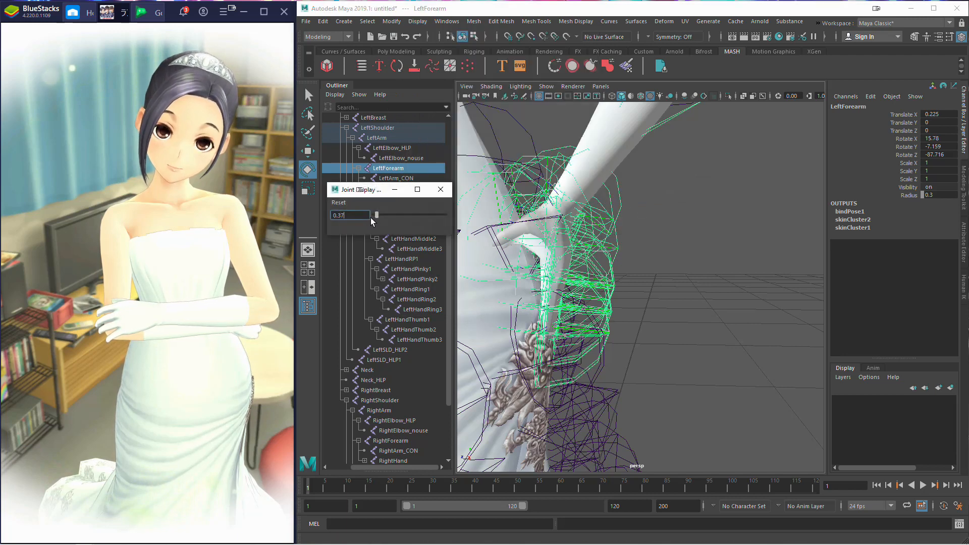
drag(380, 214, 374, 214)
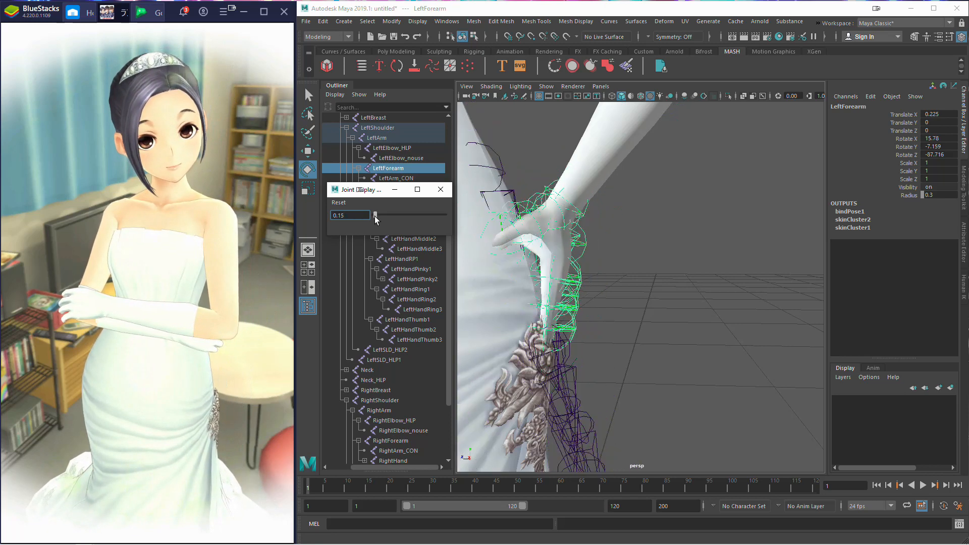
click(430, 194)
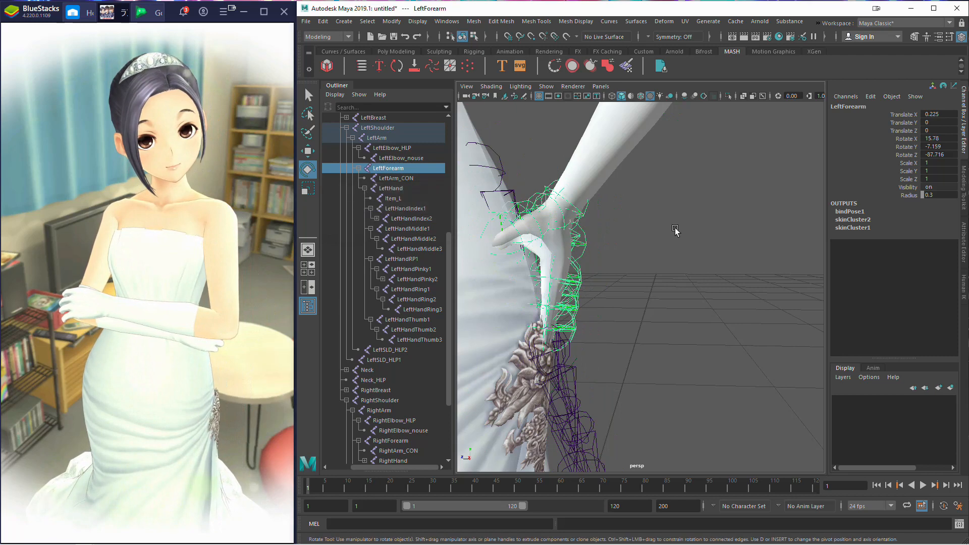
Step: Shrink the joint display size to 0.01 so the joints no longer cover the arm and hand
key(f)
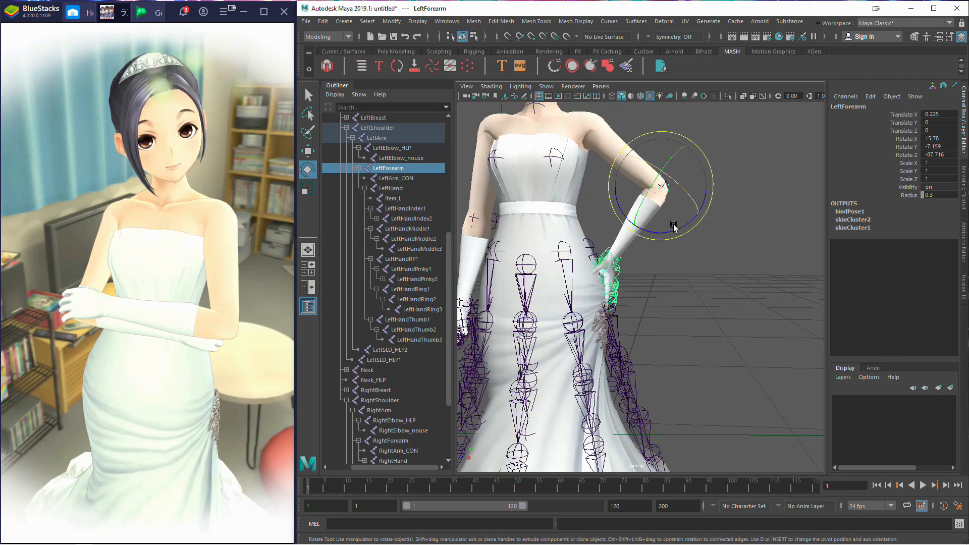
scroll(673, 224, up, 3)
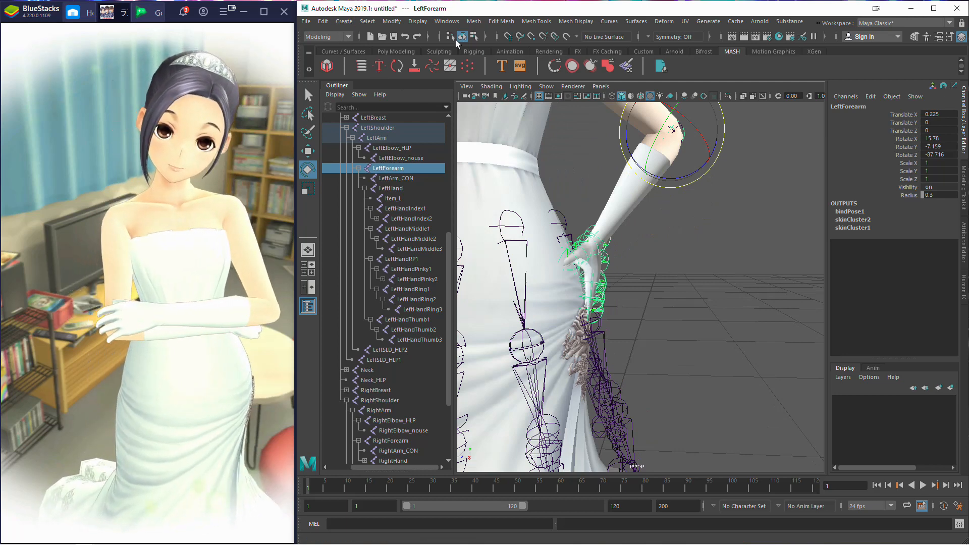
click(418, 22)
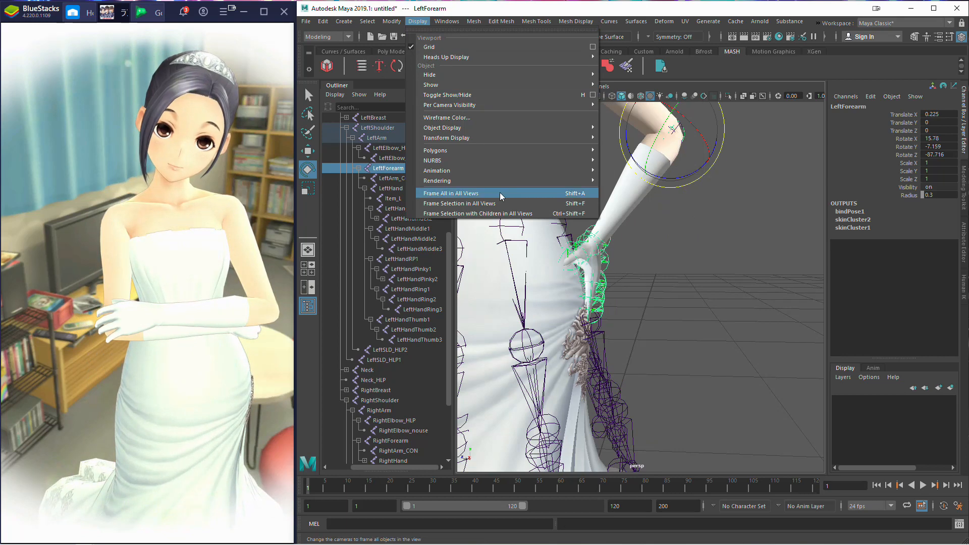
mouse_move(493, 171)
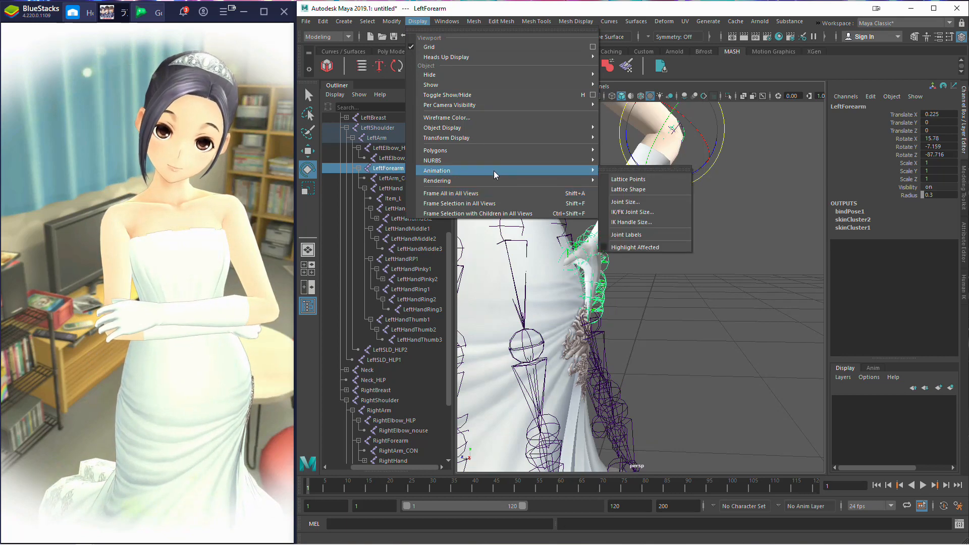
click(640, 201)
drag(375, 216, 371, 216)
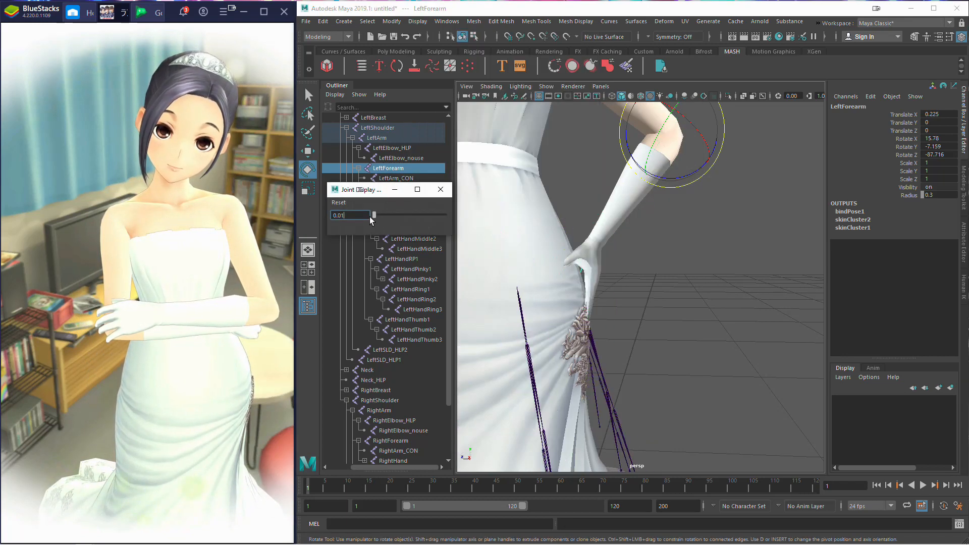
click(441, 187)
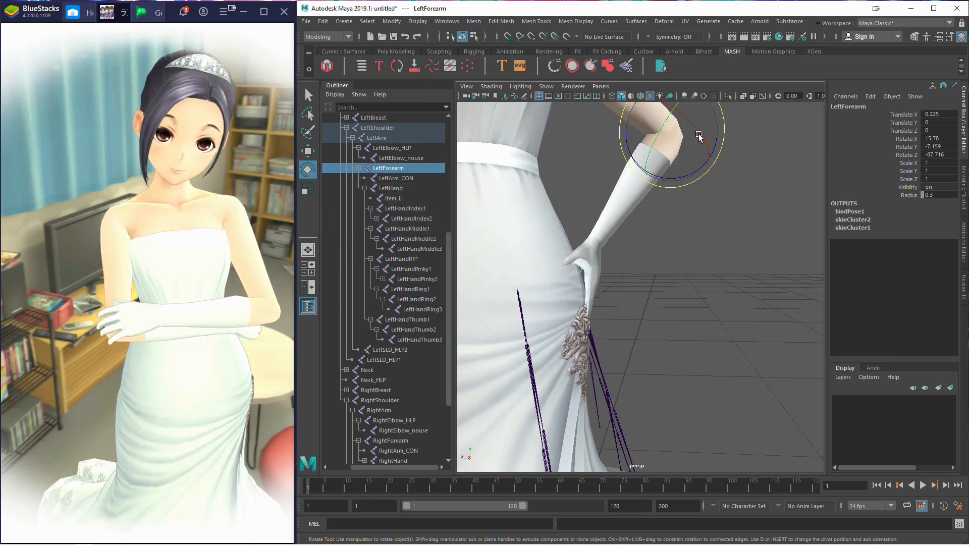
Step: Fine-tune the left elbow bend against the hip, rotating LeftForearm to about 16 degrees on X, -7 on Y and -87 on Z
mouse_move(702, 176)
mouse_down()
mouse_move(693, 178)
mouse_move(715, 180)
mouse_up()
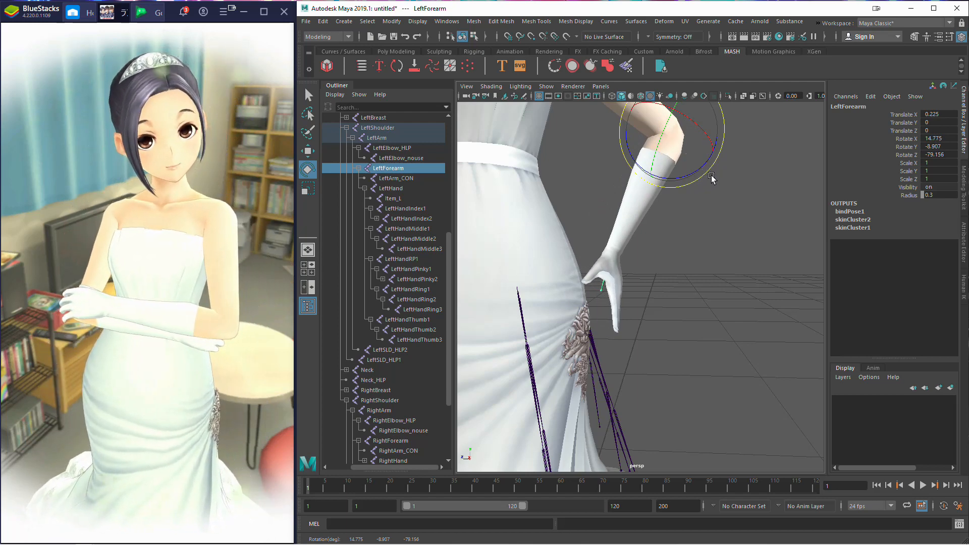
drag(709, 177, 704, 185)
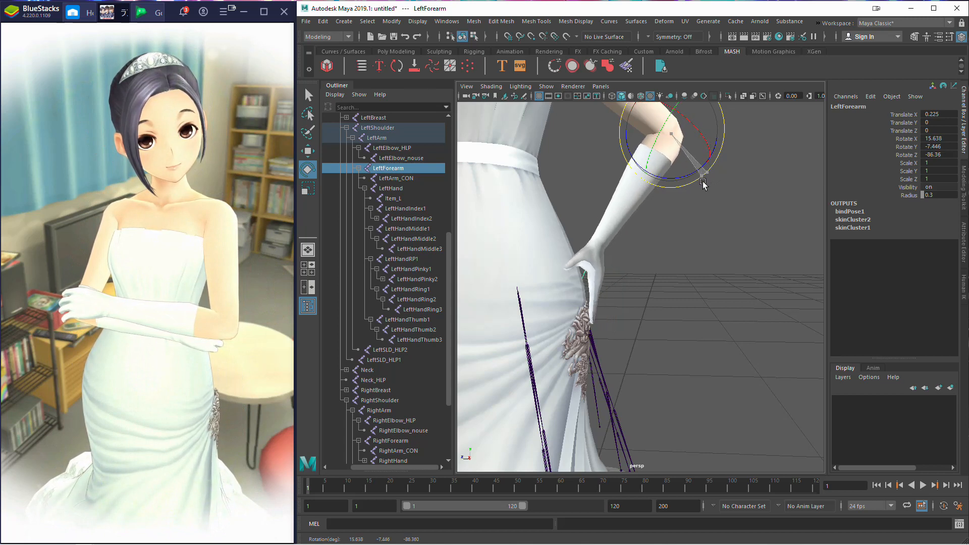
click(713, 223)
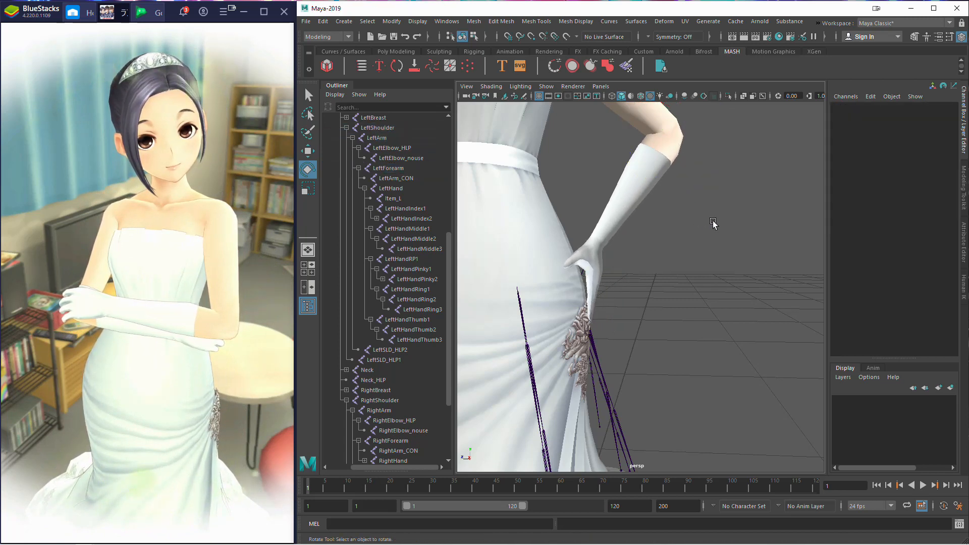
click(679, 135)
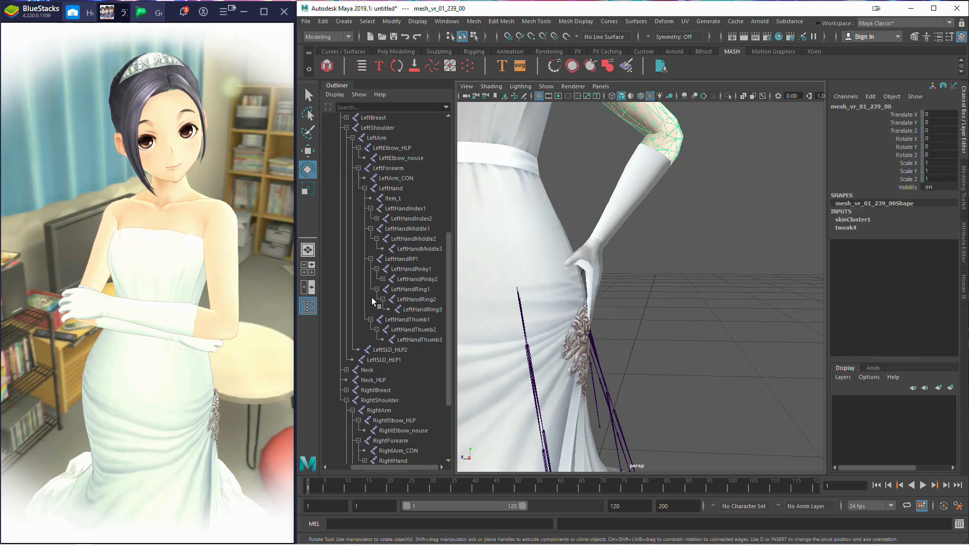
click(404, 289)
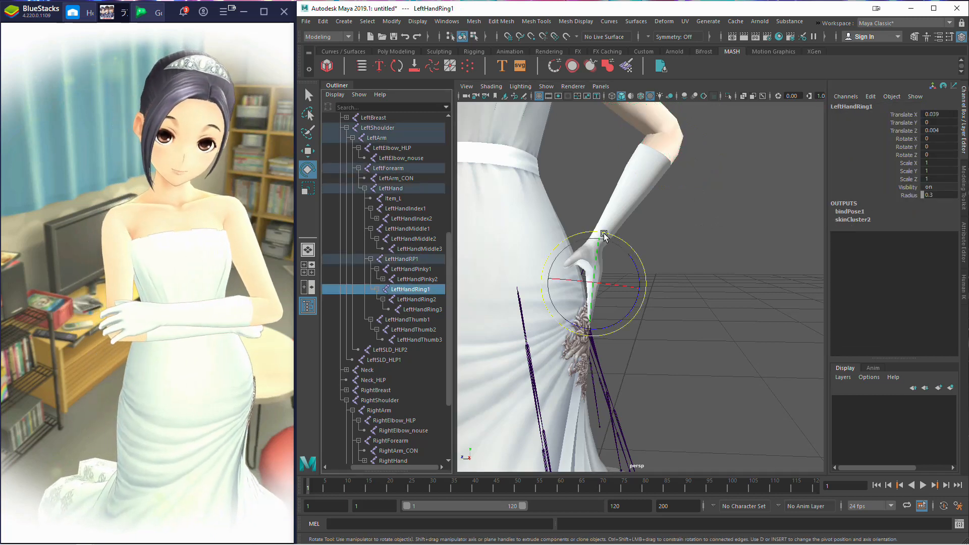
drag(604, 235, 602, 234)
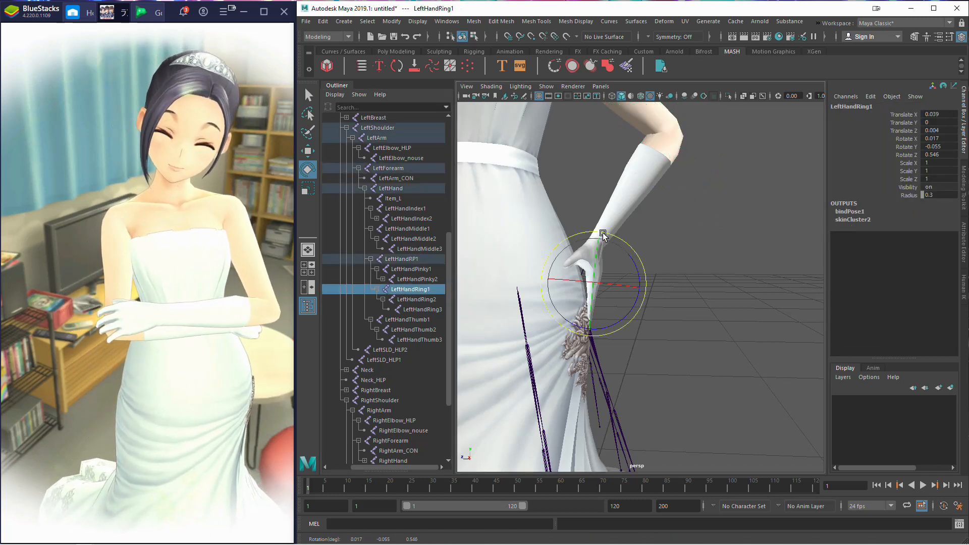
click(323, 21)
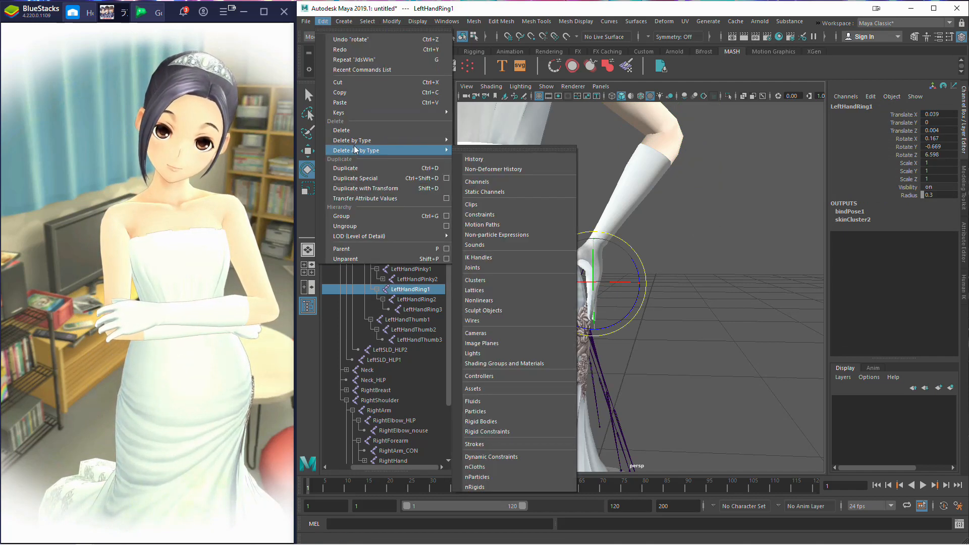
click(353, 39)
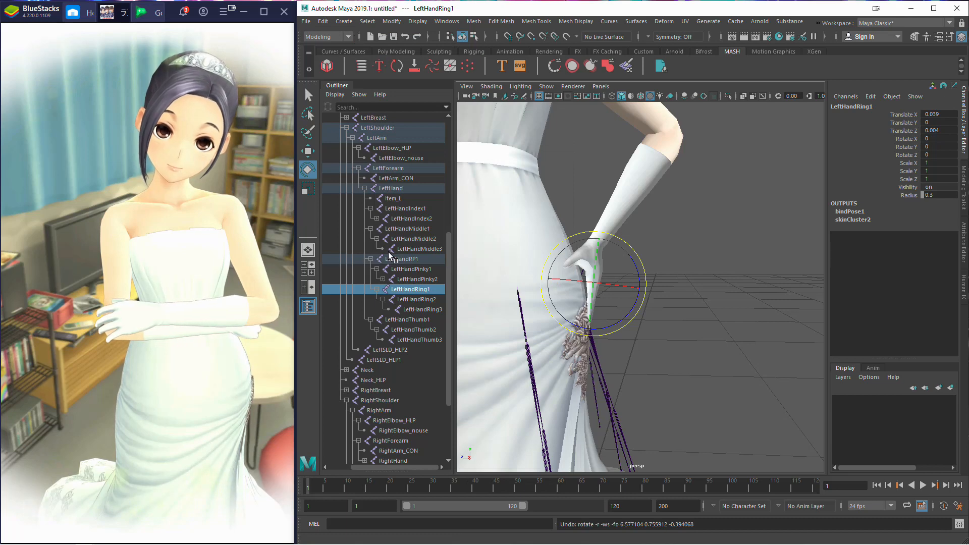
Step: Bend the left wrist further by rotating LeftHand to about -8 degrees on X, 1 on Y and 37 on Z
click(408, 251)
click(410, 237)
click(409, 227)
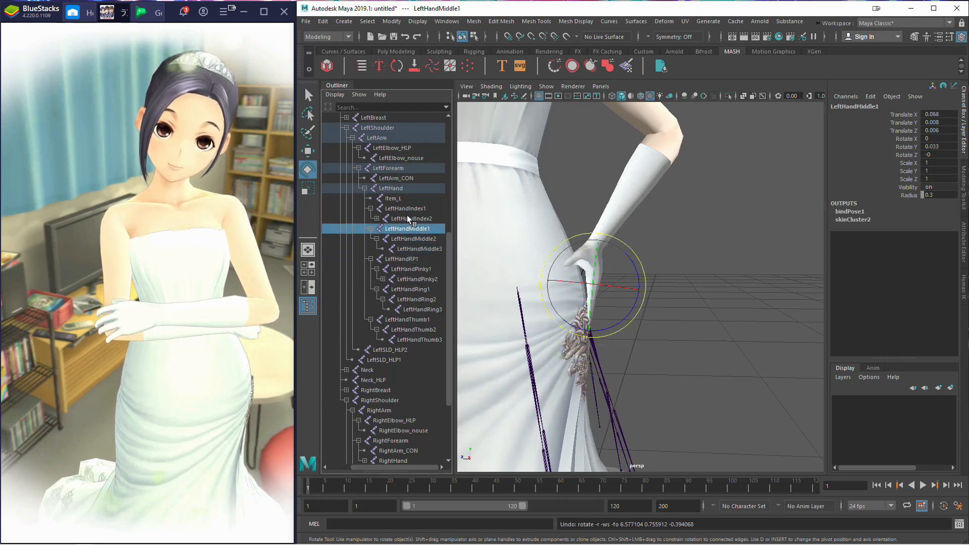
click(405, 208)
click(399, 199)
click(396, 189)
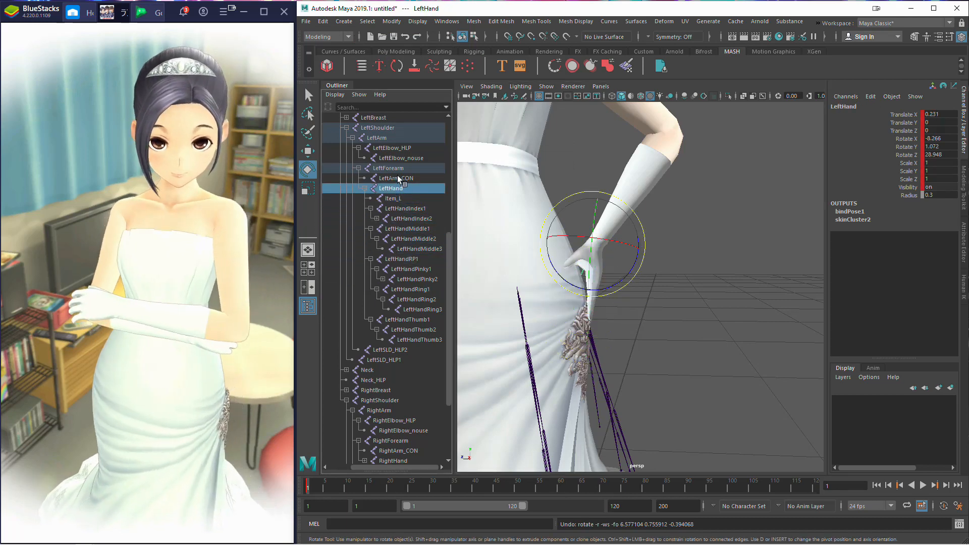
drag(611, 197, 600, 191)
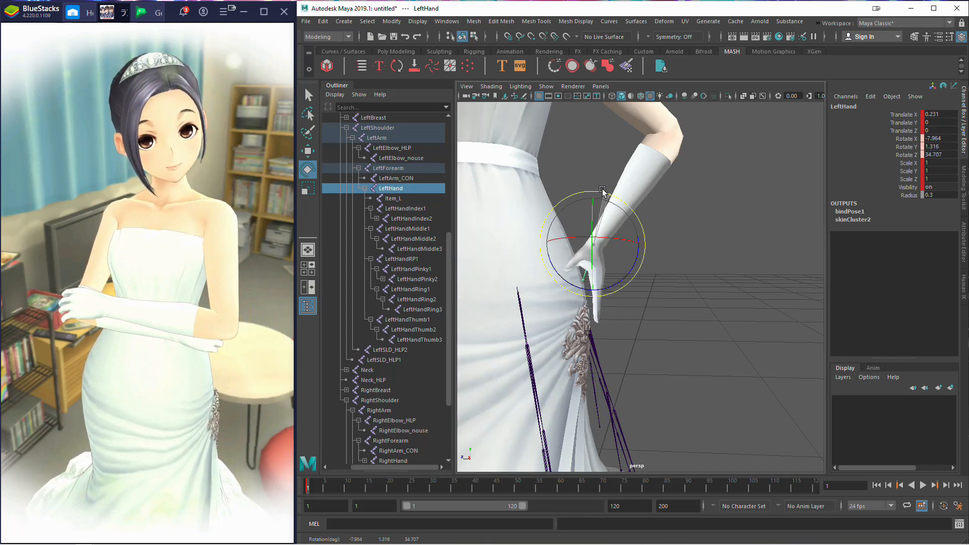
Step: Swing the left upper arm forward by rotating LeftArm to about 8 degrees on Y
scroll(712, 251, down, 4)
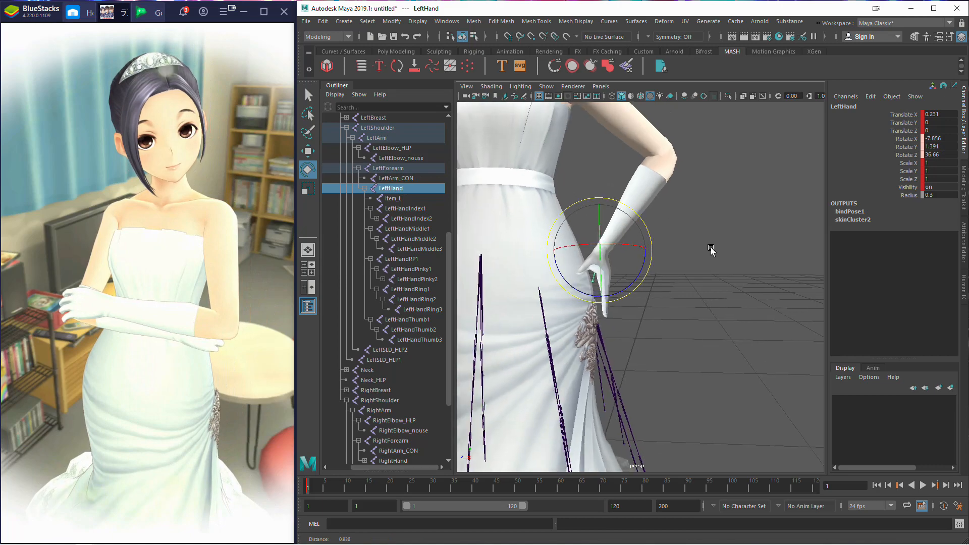
alt+drag(711, 250, 651, 237)
scroll(736, 247, up, 7)
scroll(751, 241, down, 5)
scroll(655, 238, up, 3)
alt+middle_drag(655, 237, 710, 322)
alt+drag(710, 322, 755, 283)
click(379, 140)
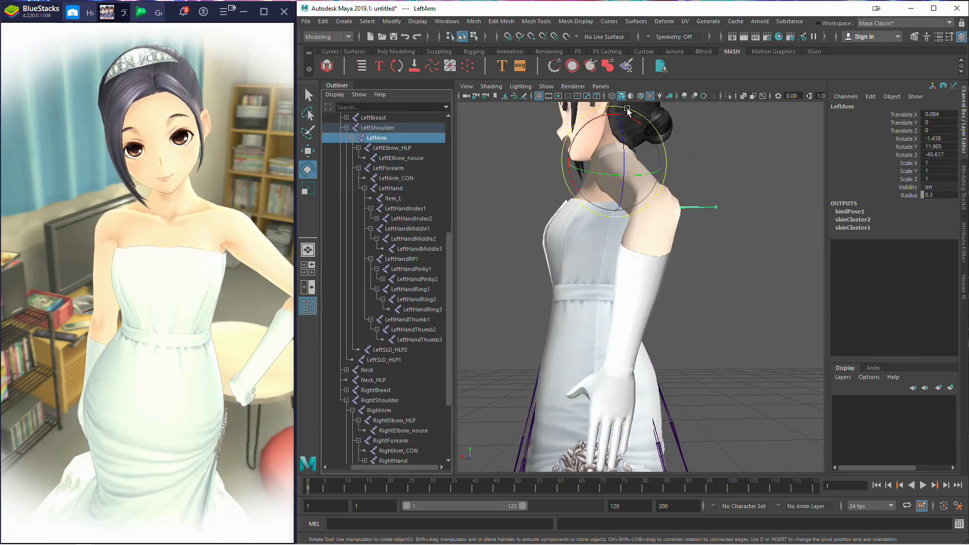
drag(608, 174, 605, 173)
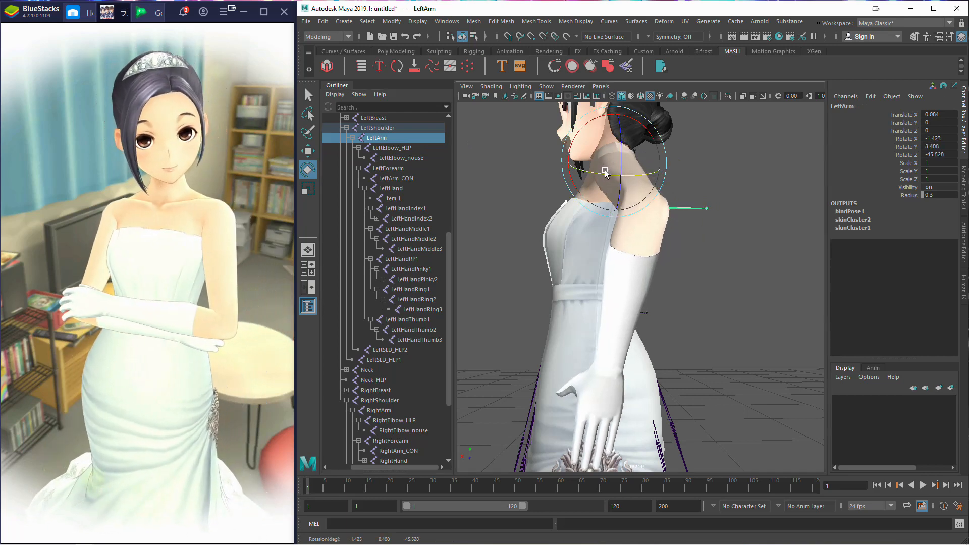
Step: Nudge the left forearm by rotating LeftForearm to about 16 degrees on X, -7 on Y and -87 on Z
alt+drag(685, 352, 752, 351)
alt+right_drag(751, 350, 768, 302)
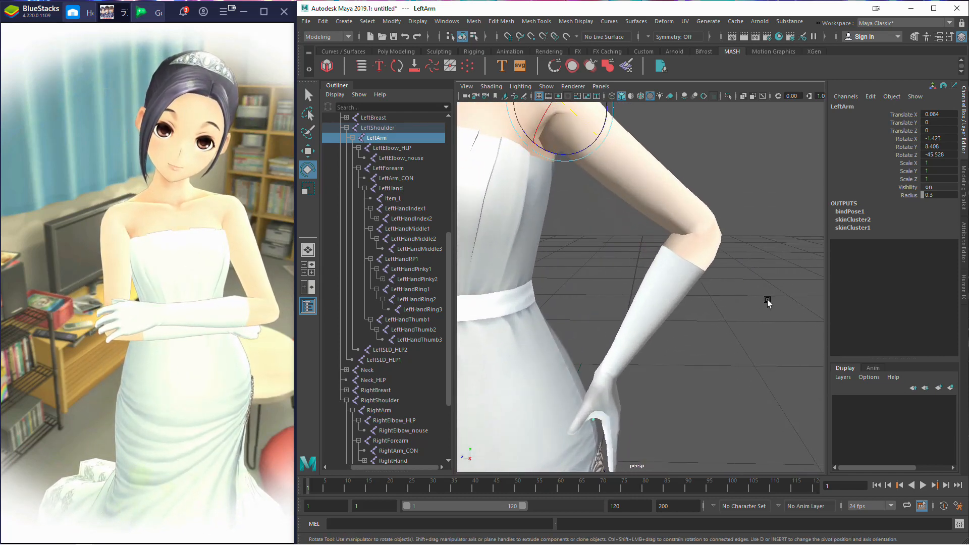
alt+middle_drag(734, 326, 756, 308)
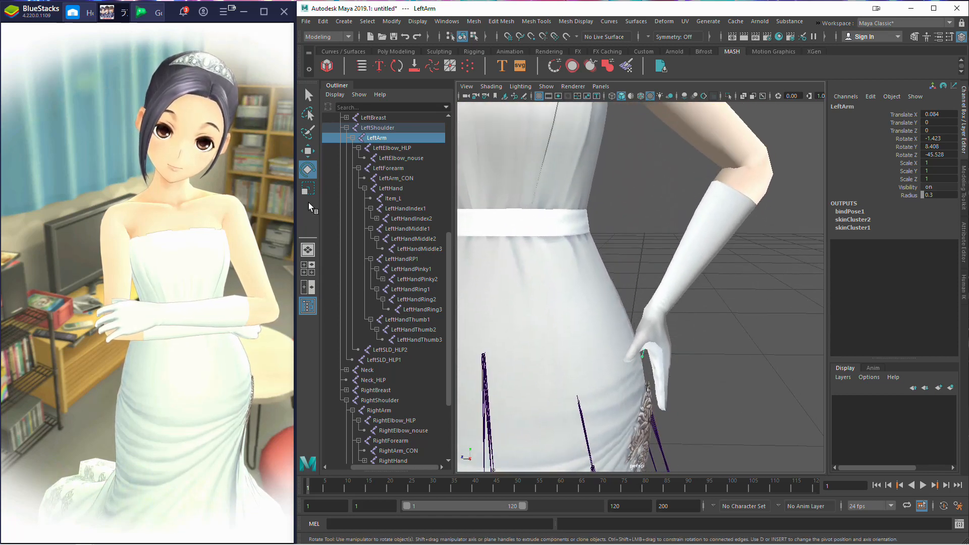
click(388, 168)
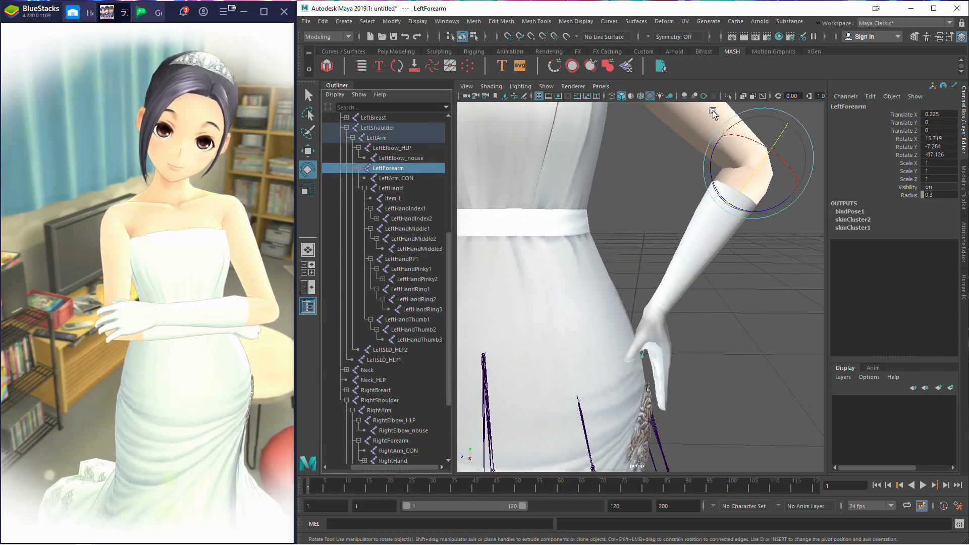
drag(723, 121, 726, 124)
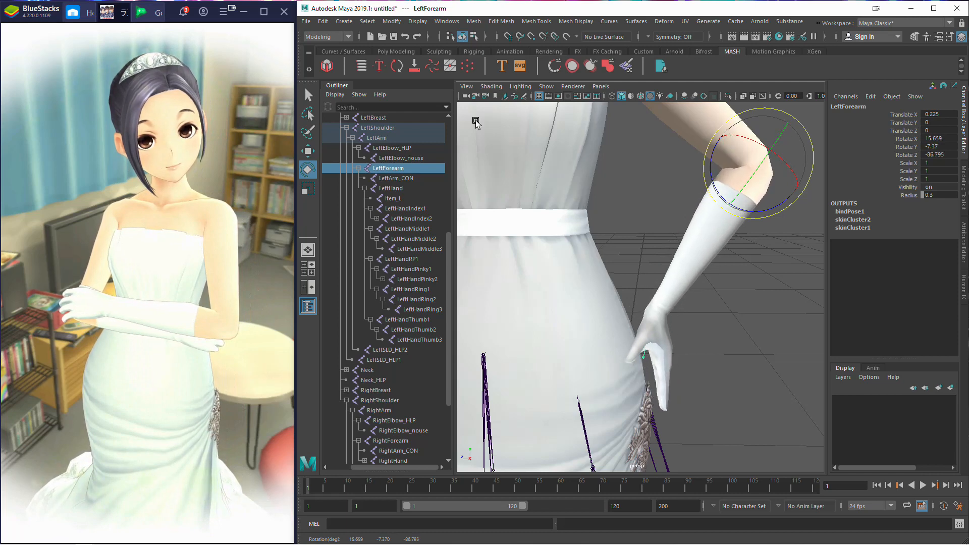
Step: Lower the left upper arm by rotating LeftArm to about -1 degree on X, 7 on Y and -51 on Z
click(384, 141)
scroll(661, 190, down, 3)
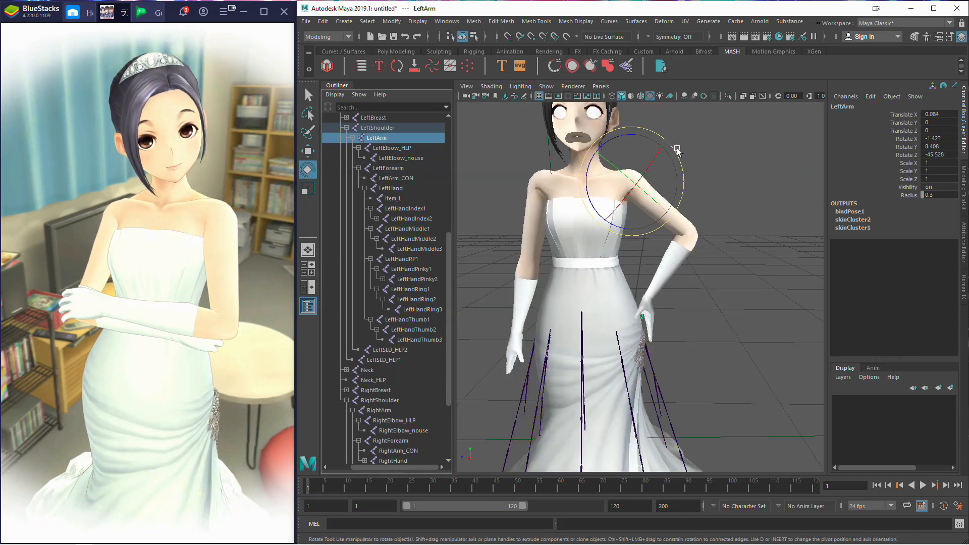
drag(677, 150, 677, 152)
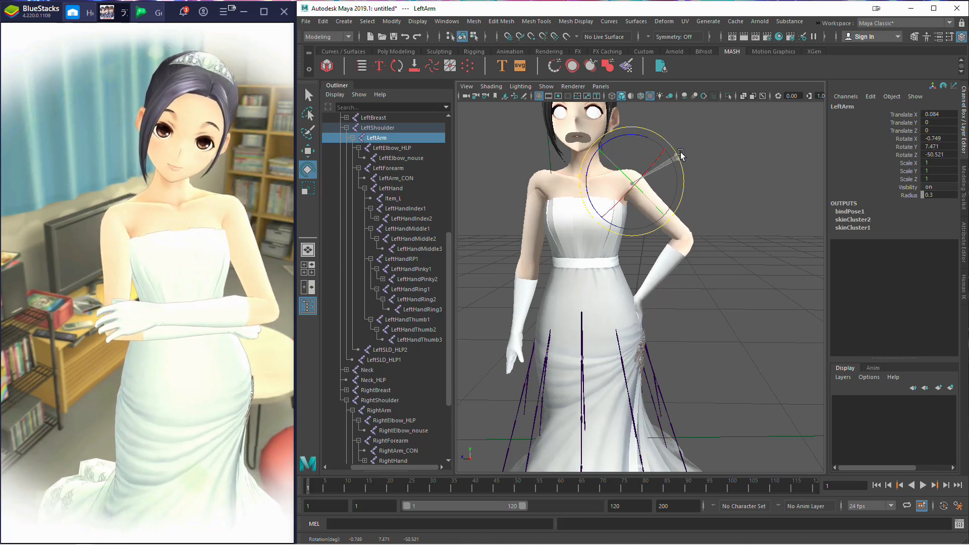
click(394, 160)
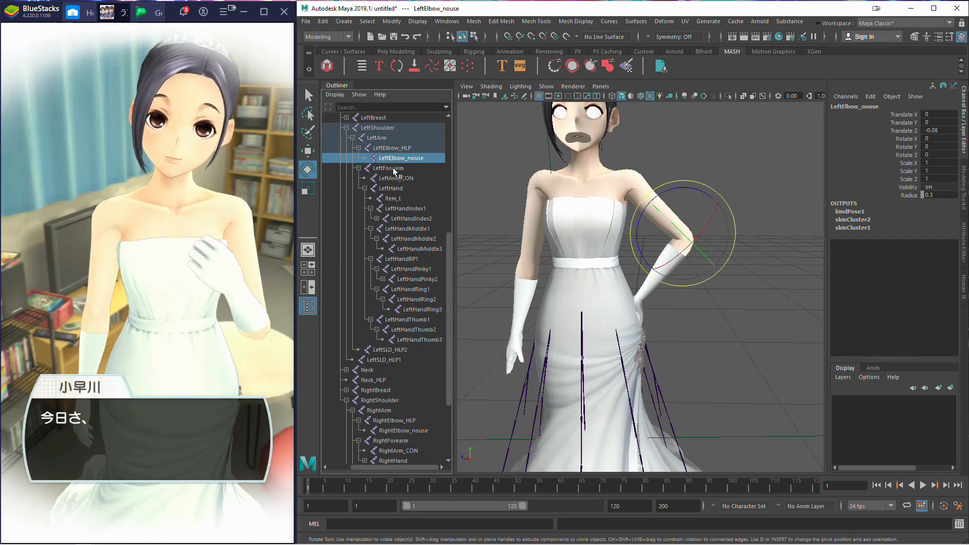
click(393, 168)
click(393, 157)
drag(672, 181, 651, 183)
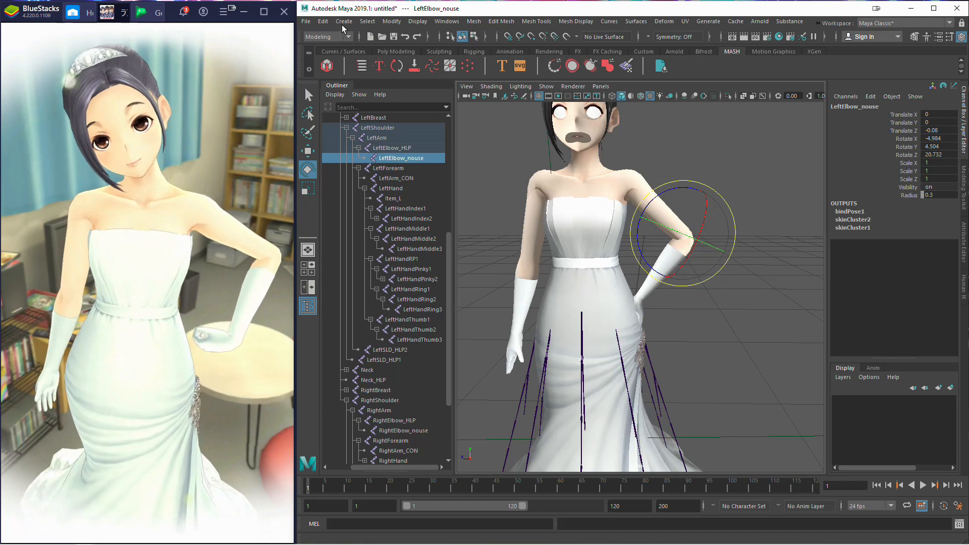
click(323, 22)
click(338, 39)
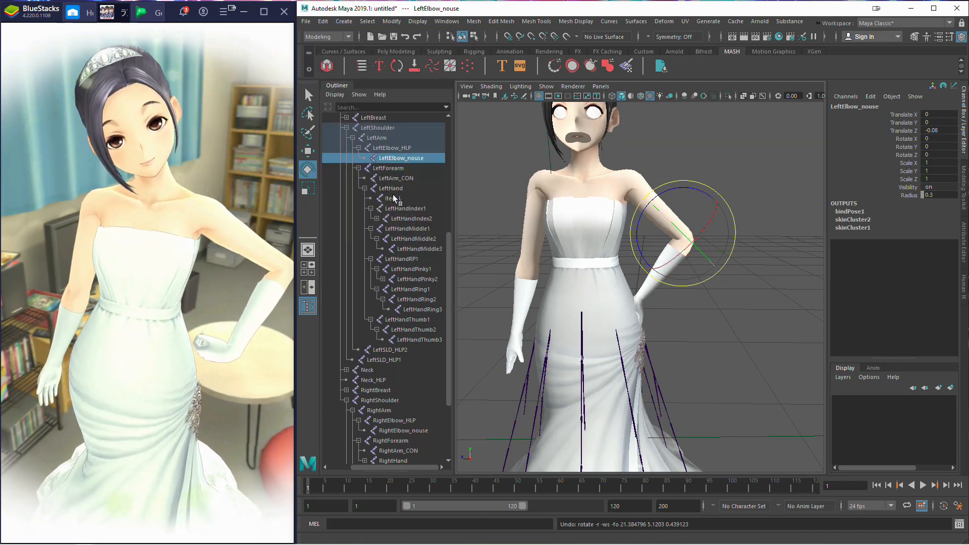
Step: Open the left elbow to bring the hand out of the dress, rotating LeftForearm to about 15 degrees on X, -9 on Y and -81 on Z
click(386, 169)
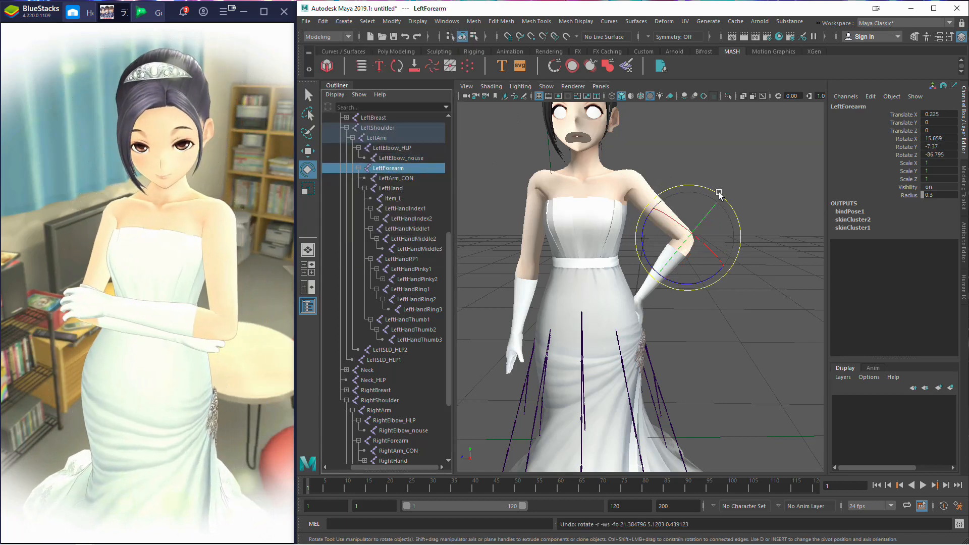
drag(719, 193, 730, 202)
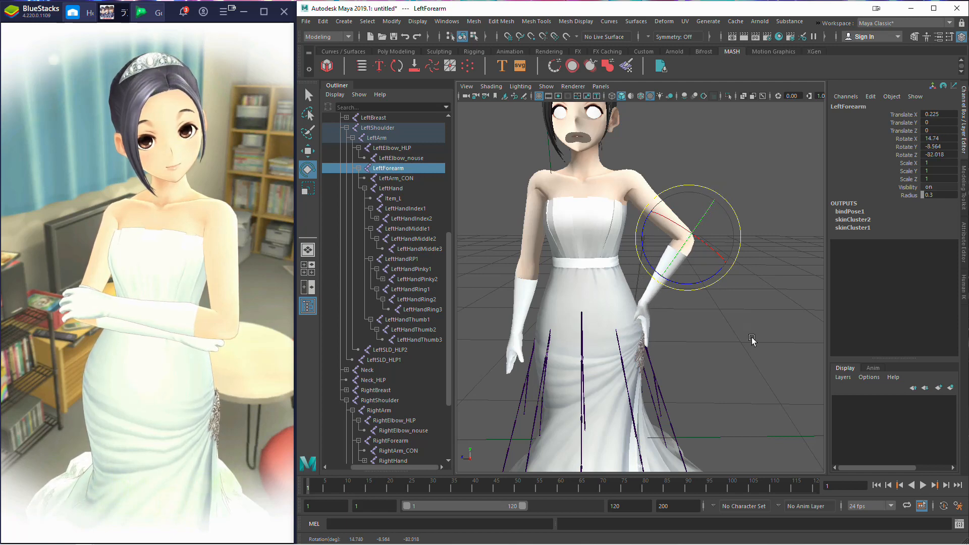
alt+middle_drag(750, 337, 710, 236)
alt+right_drag(710, 235, 883, 195)
alt+right_drag(694, 203, 757, 243)
alt+drag(757, 242, 456, 222)
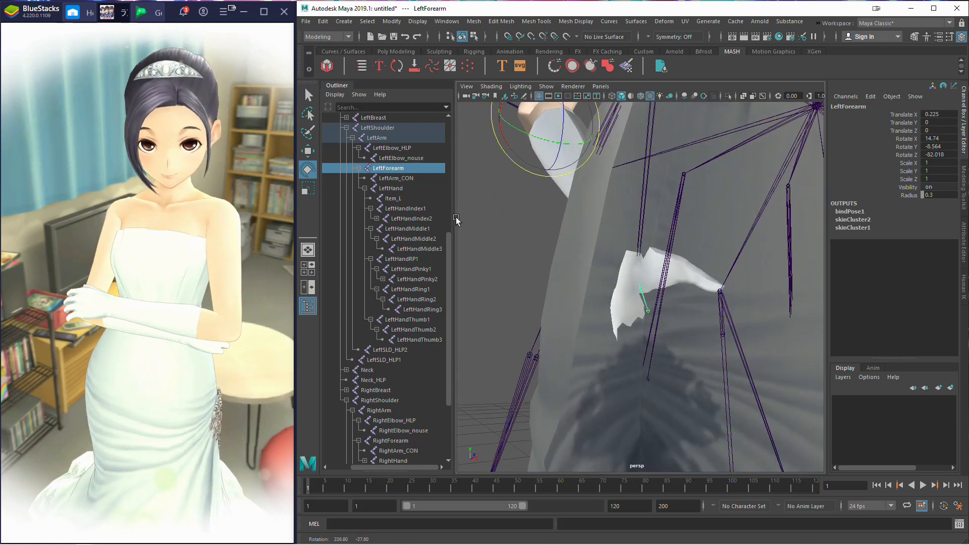
drag(557, 157, 555, 158)
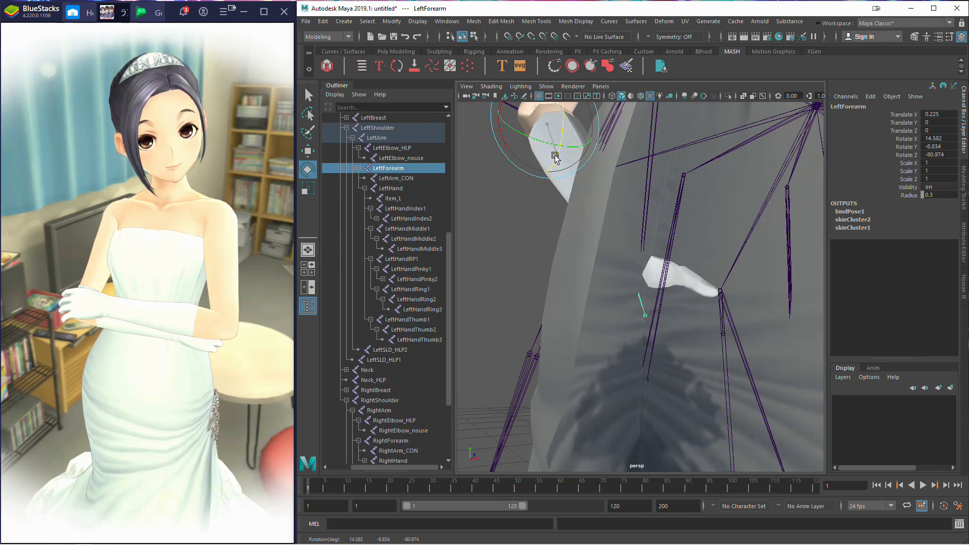
alt+drag(537, 228, 737, 247)
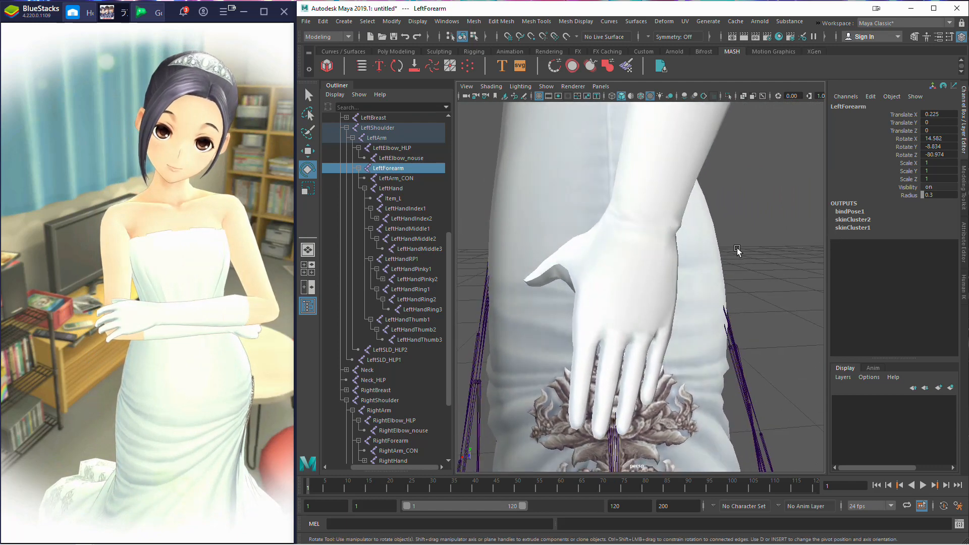
scroll(737, 248, up, 3)
scroll(738, 247, down, 3)
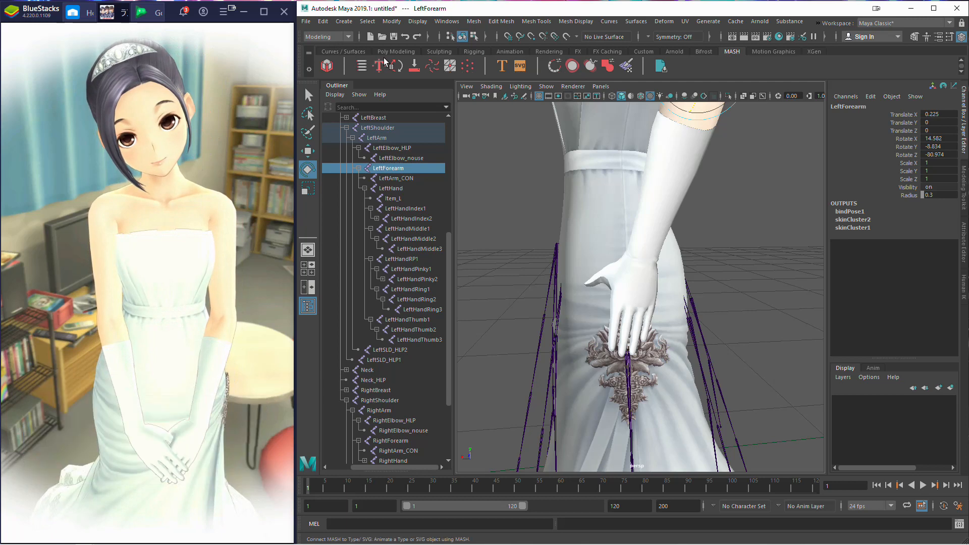
click(345, 22)
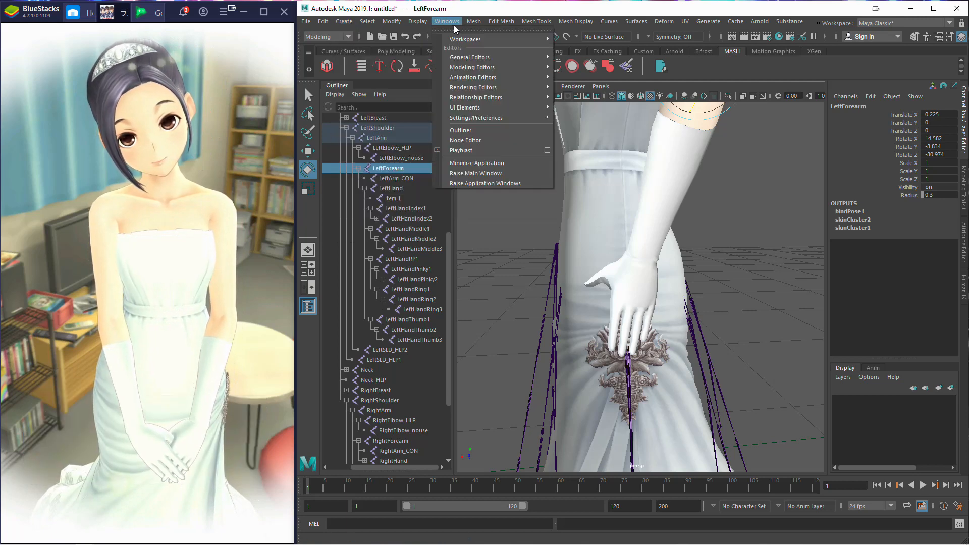
click(414, 240)
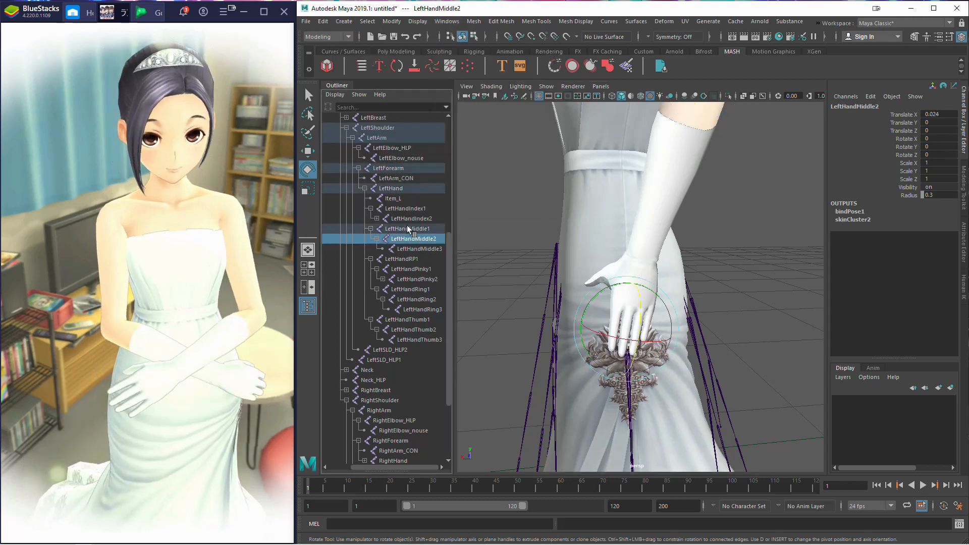
click(403, 208)
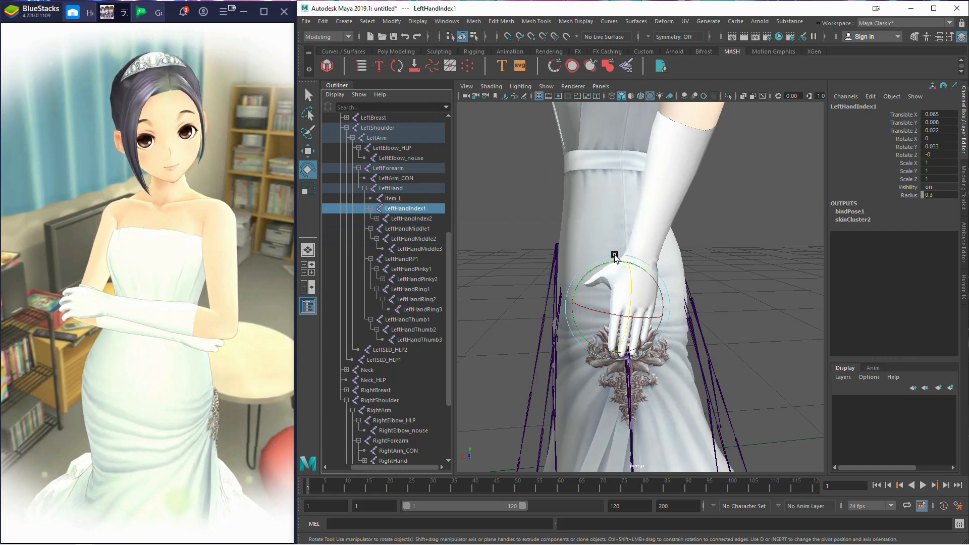
drag(619, 258, 609, 258)
click(323, 21)
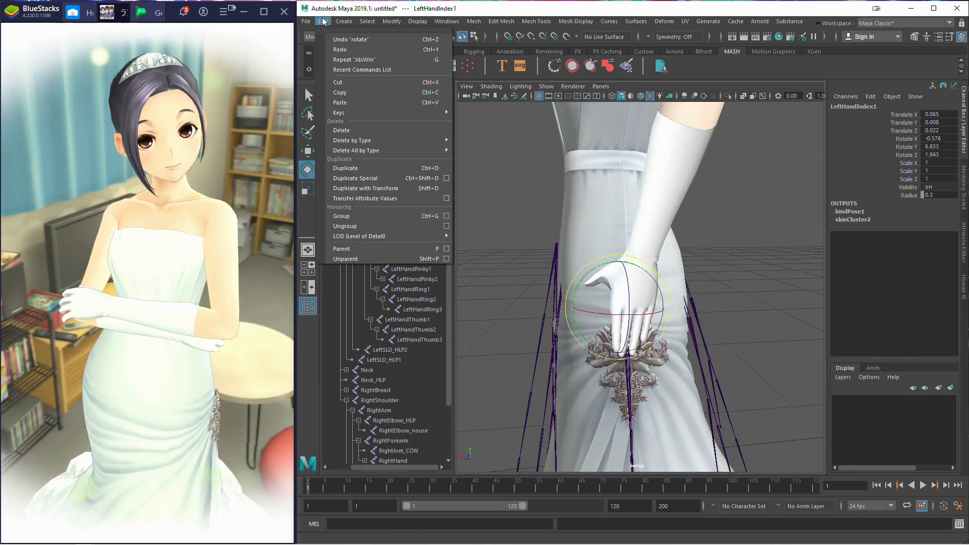
click(337, 40)
Step: Turn the left wrist by rotating LeftHand to about -13 degrees on X, 12 on Y and 38 on Z
click(385, 198)
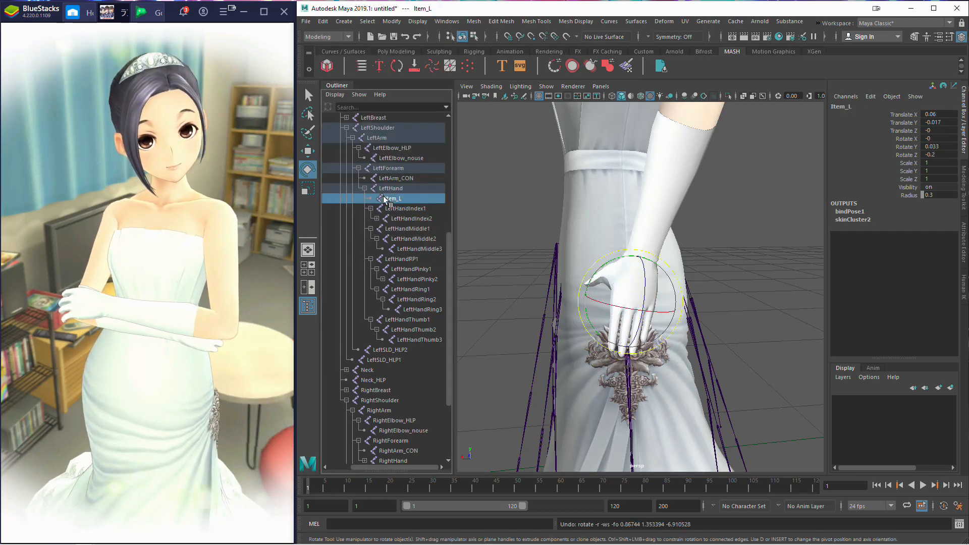
click(402, 187)
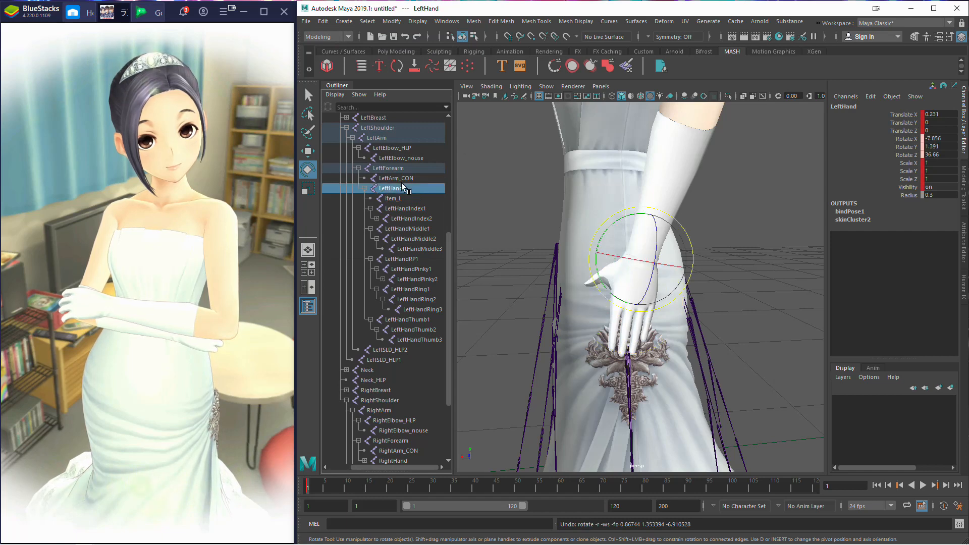
drag(640, 211, 632, 208)
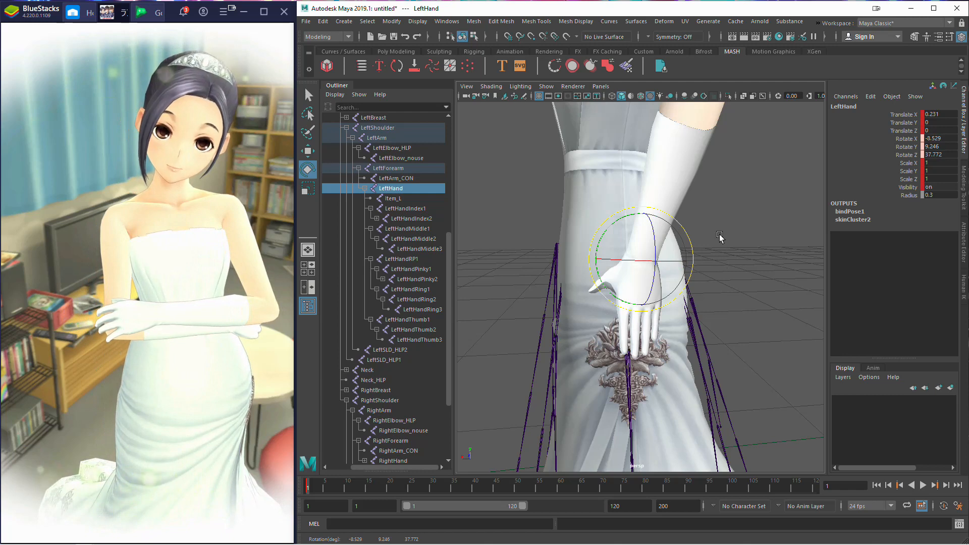
scroll(720, 233, down, 5)
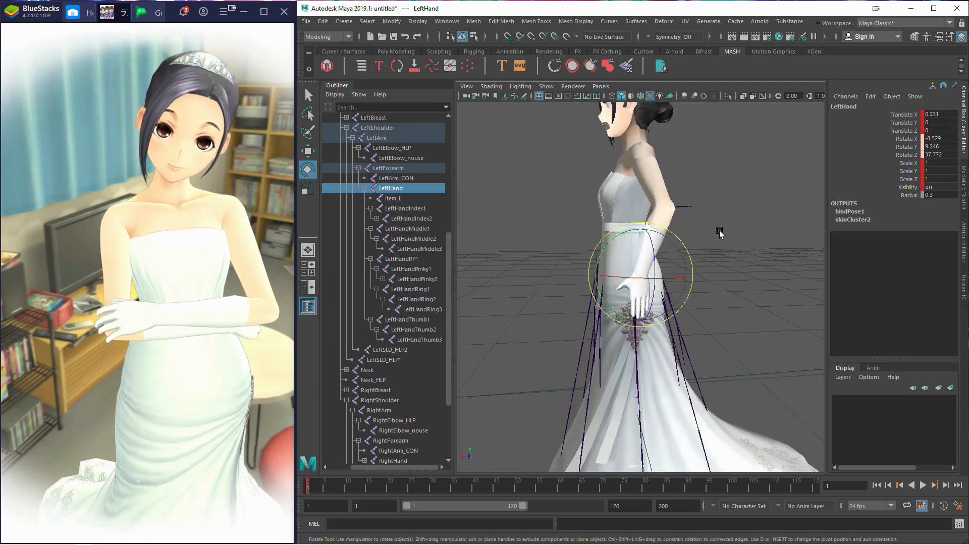
mouse_move(720, 233)
alt+mouse_down()
mouse_move(705, 231)
mouse_move(806, 233)
mouse_move(698, 217)
mouse_move(709, 227)
alt+mouse_up()
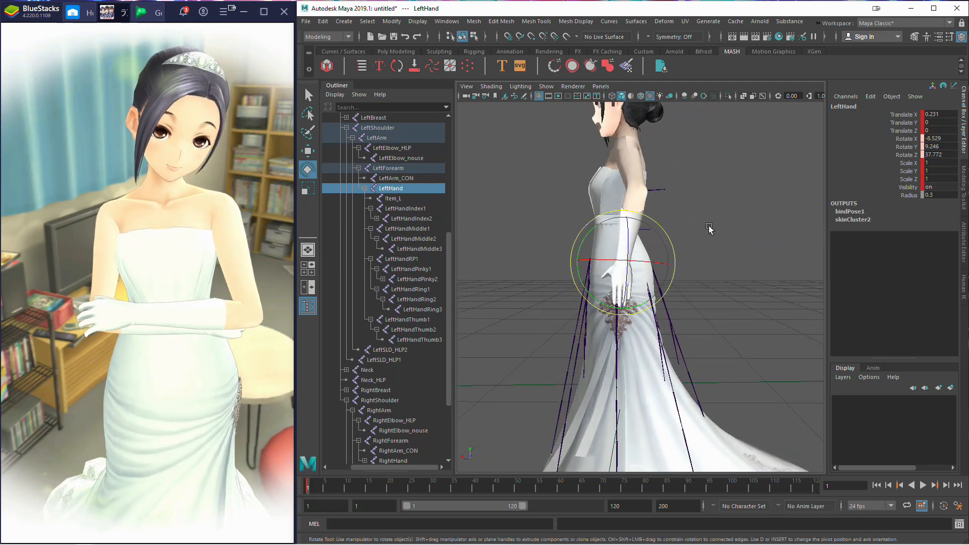
alt+drag(707, 232, 712, 282)
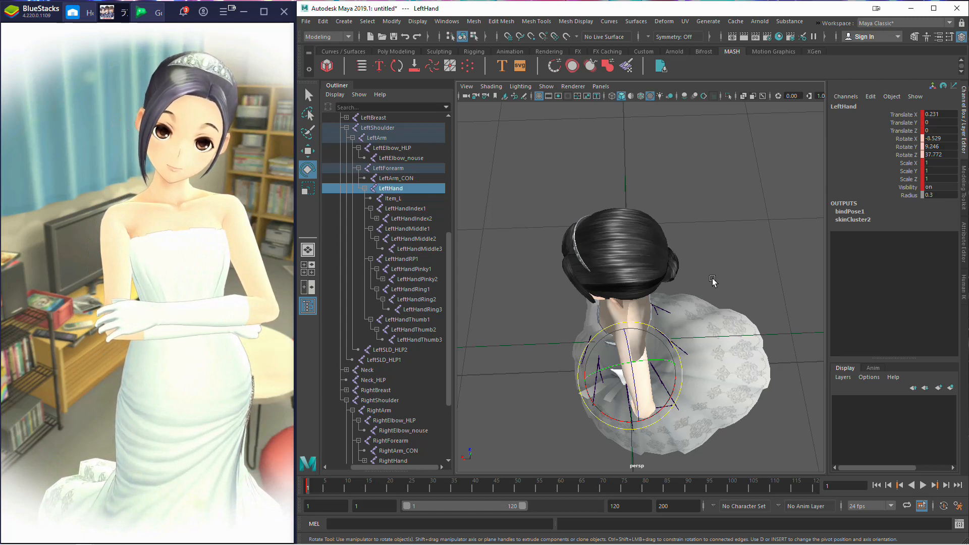
mouse_move(639, 324)
mouse_down()
mouse_move(611, 323)
mouse_move(640, 319)
mouse_move(631, 319)
mouse_up()
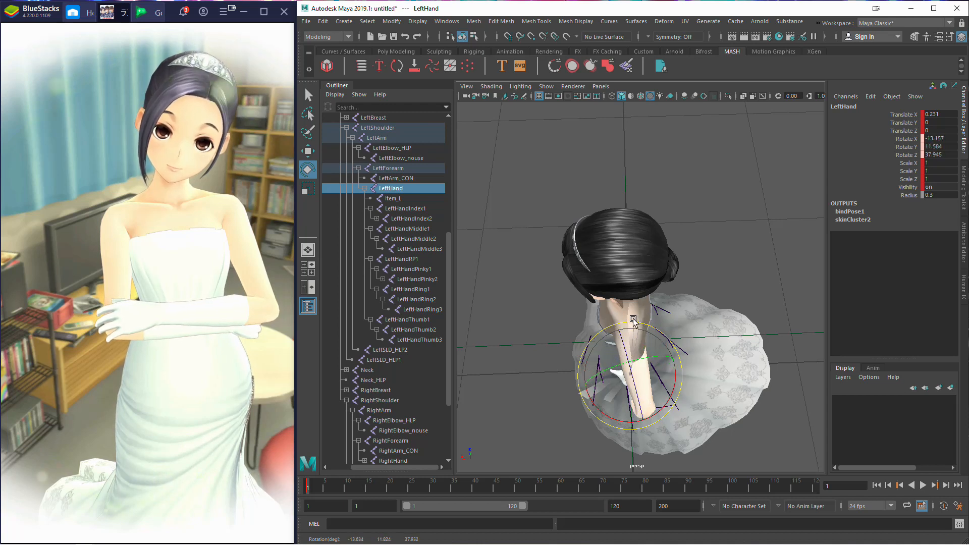
Step: Swing the left upper arm backward by rotating LeftArm to about -10 degrees on X, 28 on Y and -52 on Z
click(383, 139)
drag(609, 292, 580, 292)
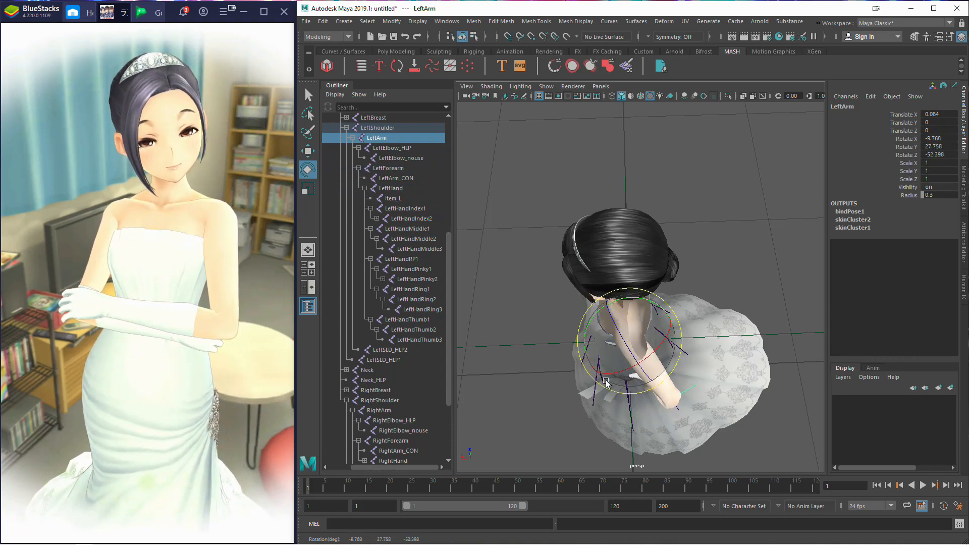
alt+drag(611, 382, 622, 341)
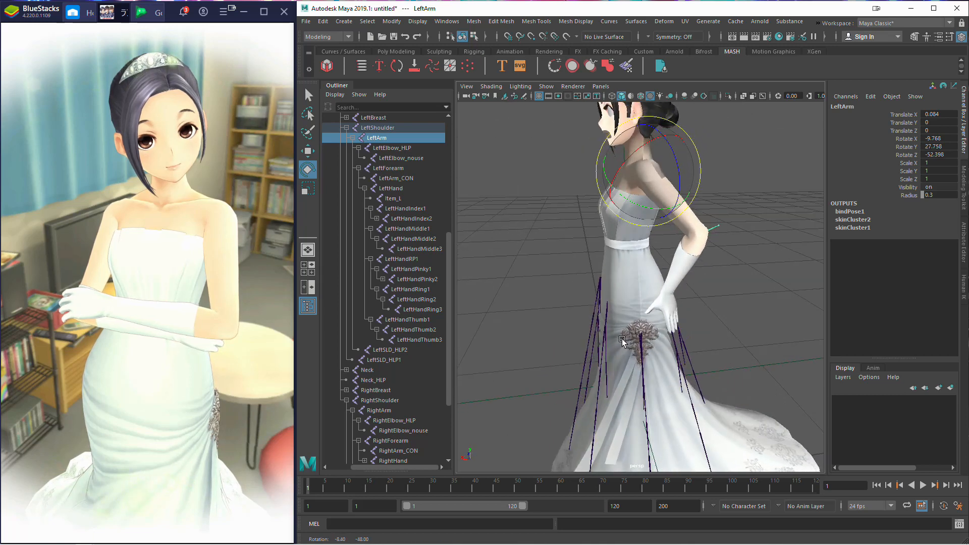
Step: Try rotating the LeftElbow_nouse and LeftElbow_HLP joints, undoing each rotation
click(393, 158)
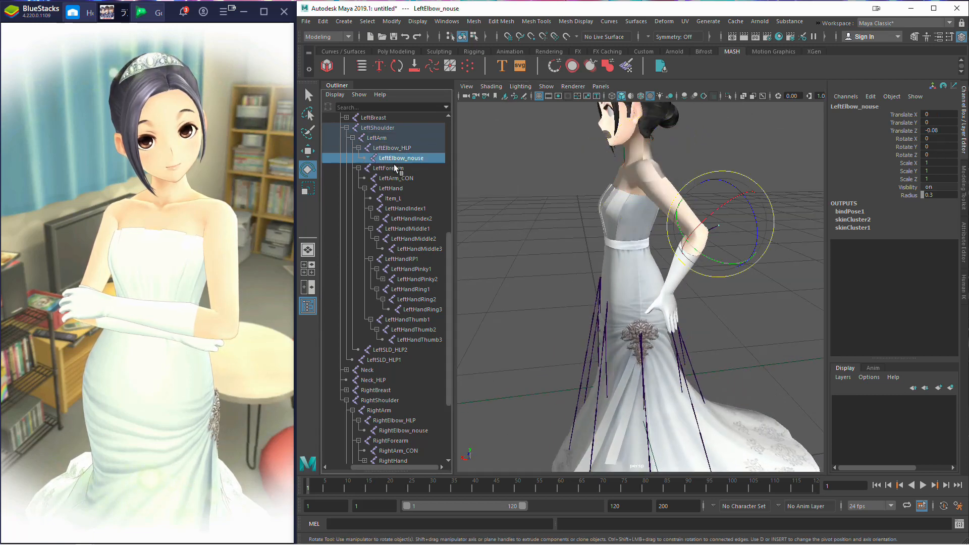
drag(704, 175, 715, 170)
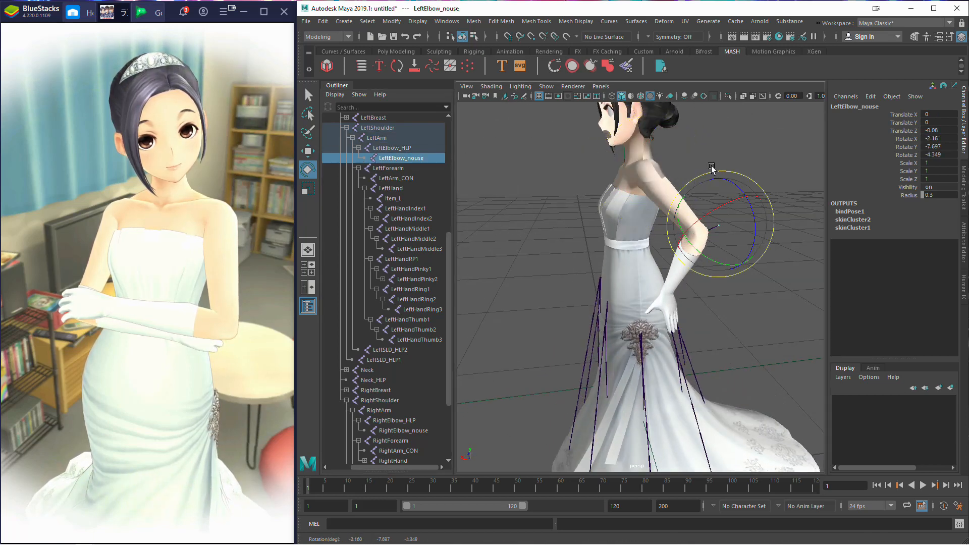
click(323, 21)
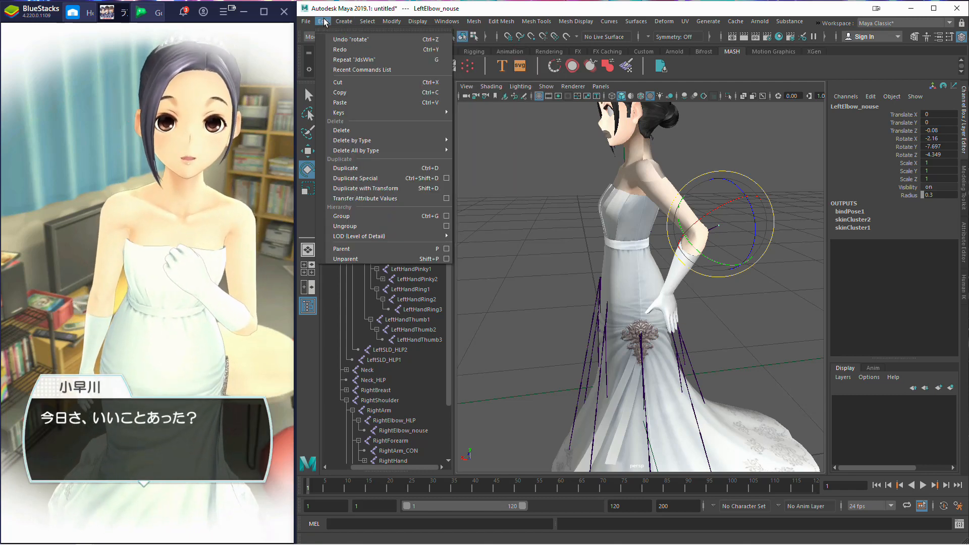
click(351, 39)
click(382, 148)
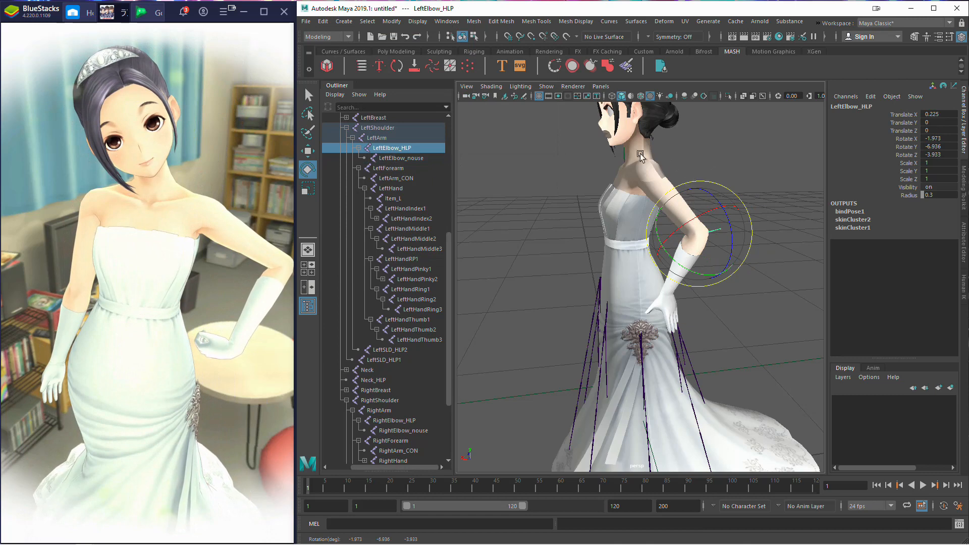
click(323, 22)
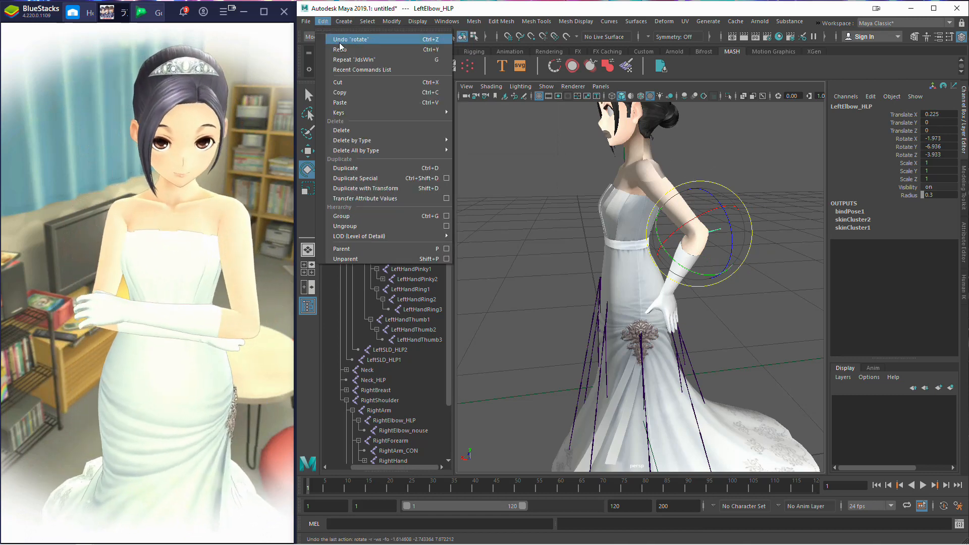
click(340, 43)
Step: Bend the left forearm toward the waist by rotating LeftForearm to about 30 degrees on X, -15 on Y and -93 on Z
click(389, 168)
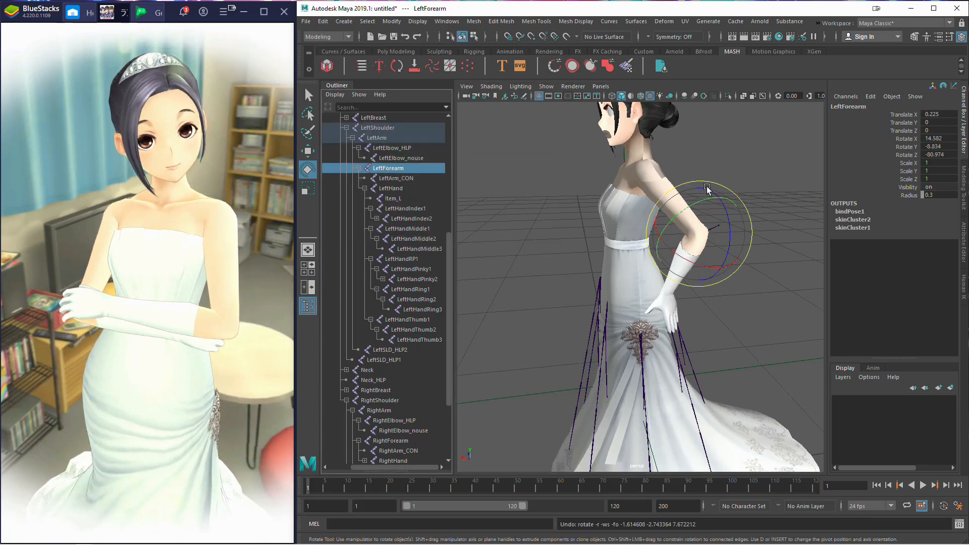
drag(707, 186, 723, 185)
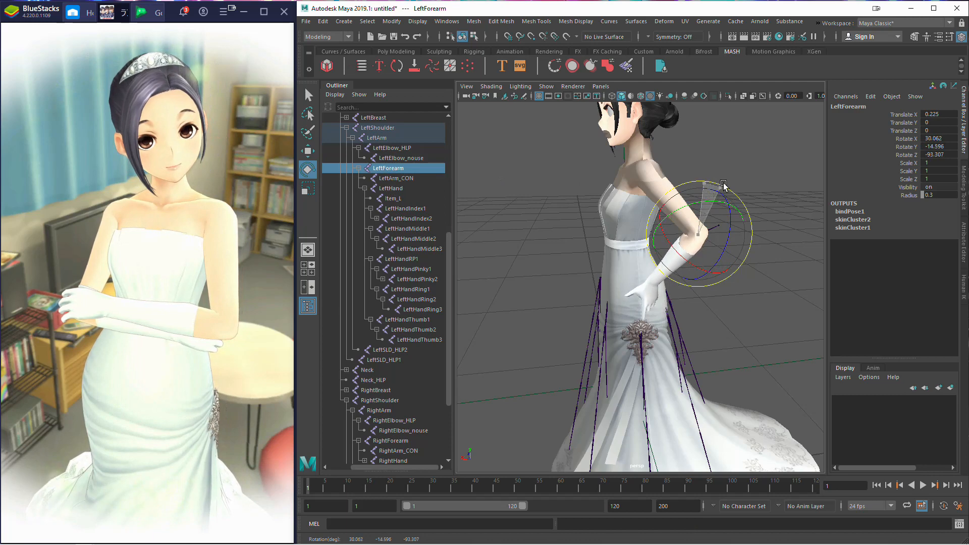
mouse_move(603, 187)
alt+mouse_down()
mouse_move(666, 175)
mouse_move(614, 169)
mouse_move(588, 180)
alt+mouse_up()
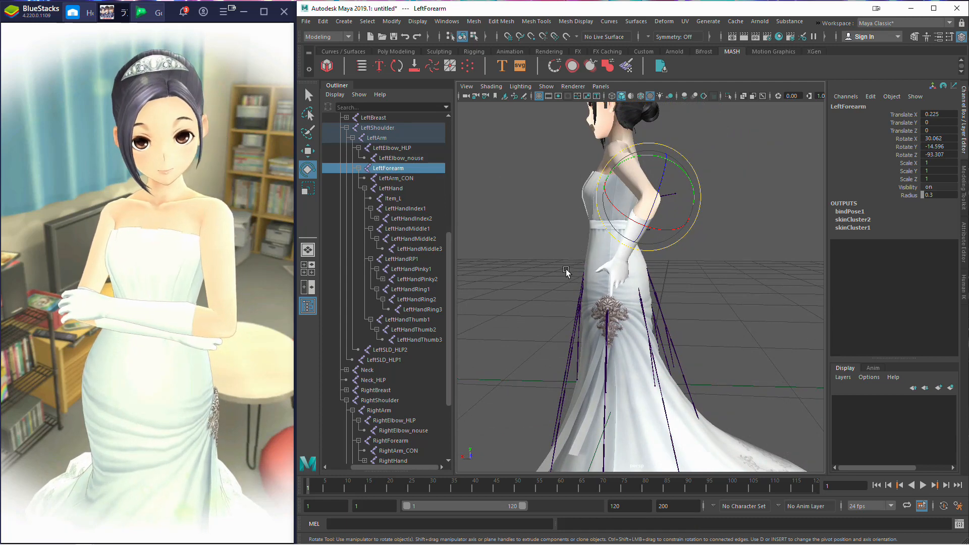
alt+drag(565, 272, 582, 262)
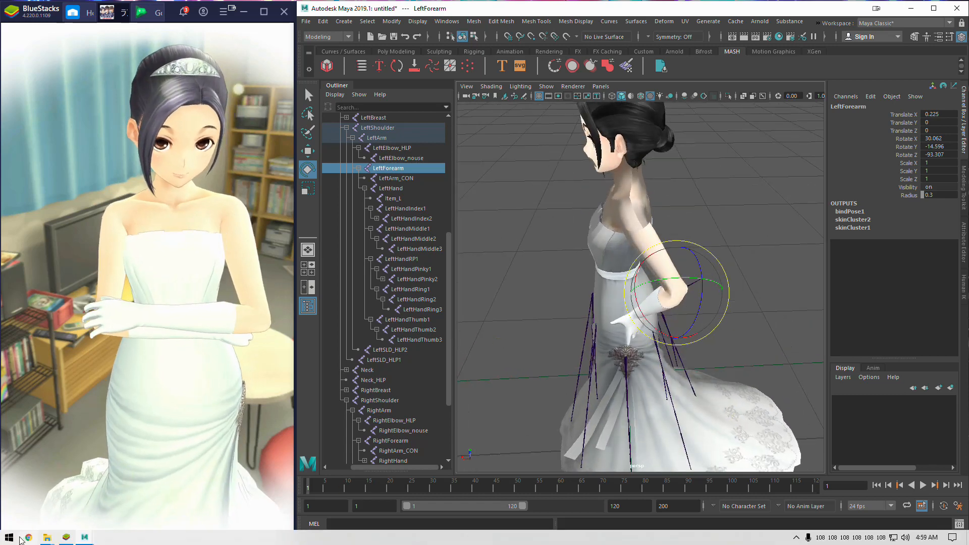
Step: In a new Notepad window, write "brb going to pose myself to see how far back the arm should go" and close it without saving
click(9, 537)
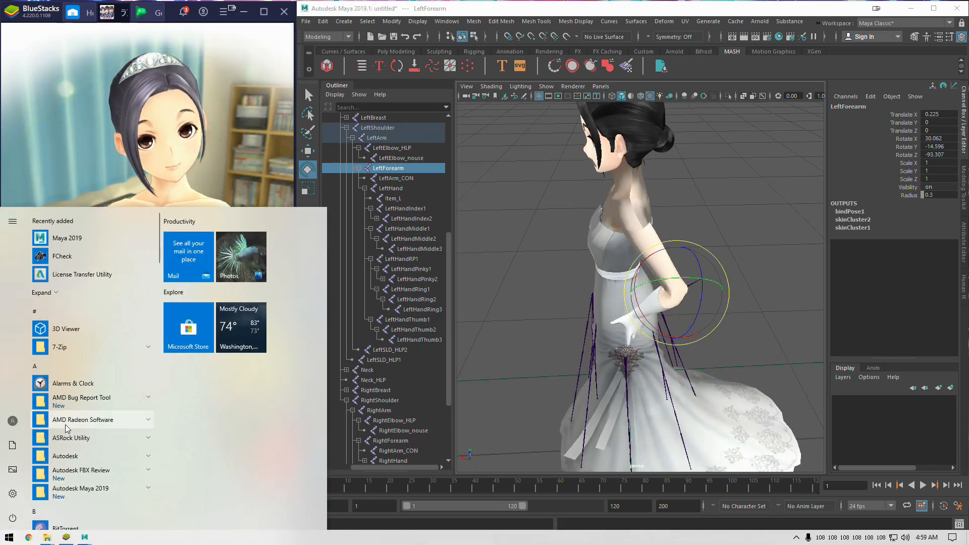
text(not)
click(79, 256)
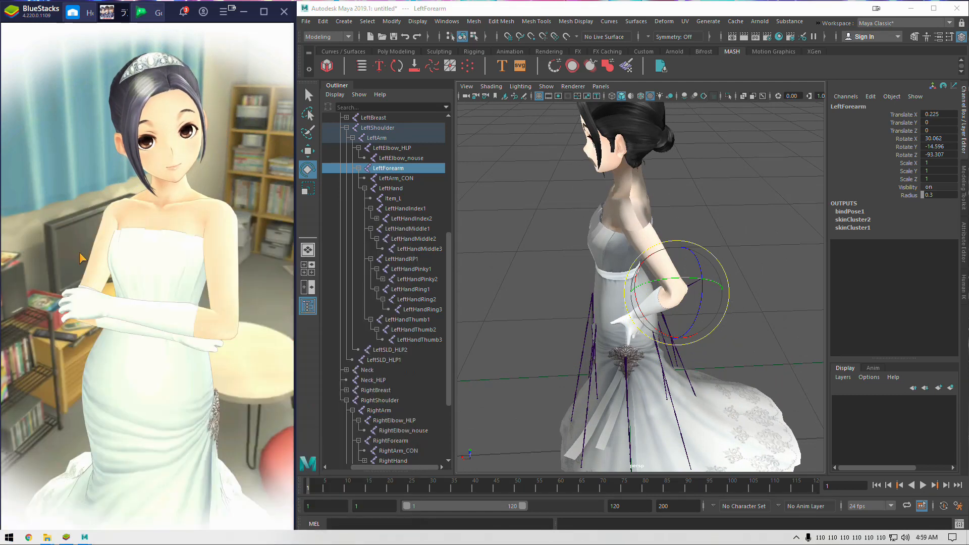
text(the)
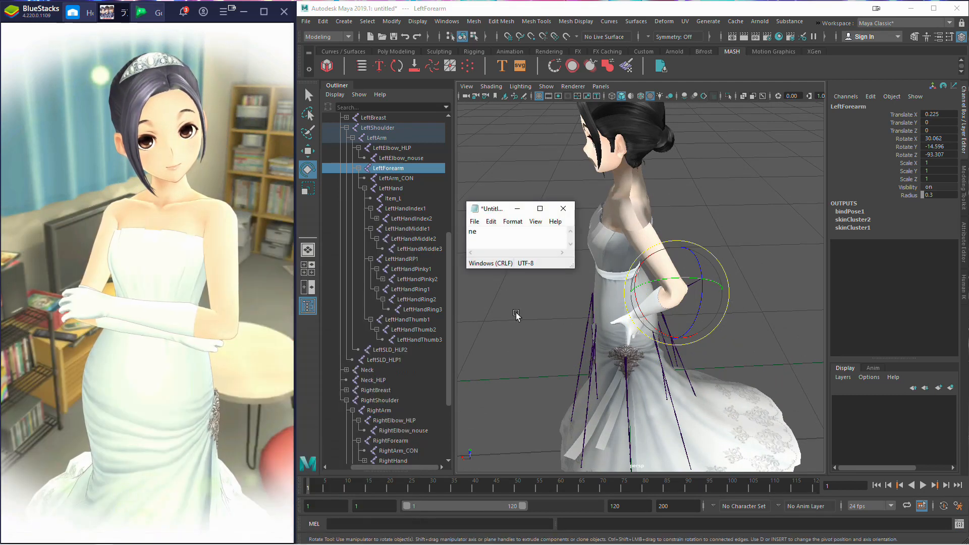
key(BackSpace)
key(BackSpace)
key(BackSpace)
text(brb going t)
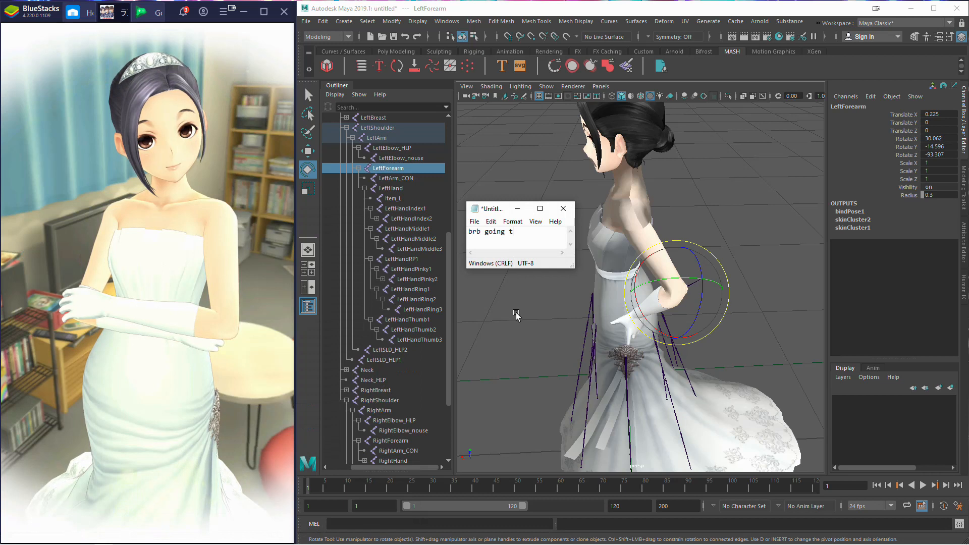
text(o pose )
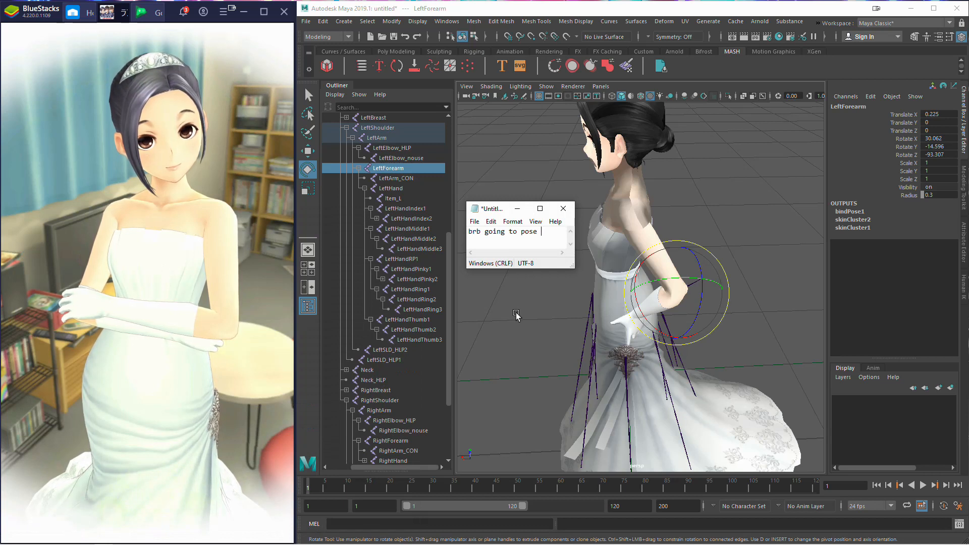
text(mysek)
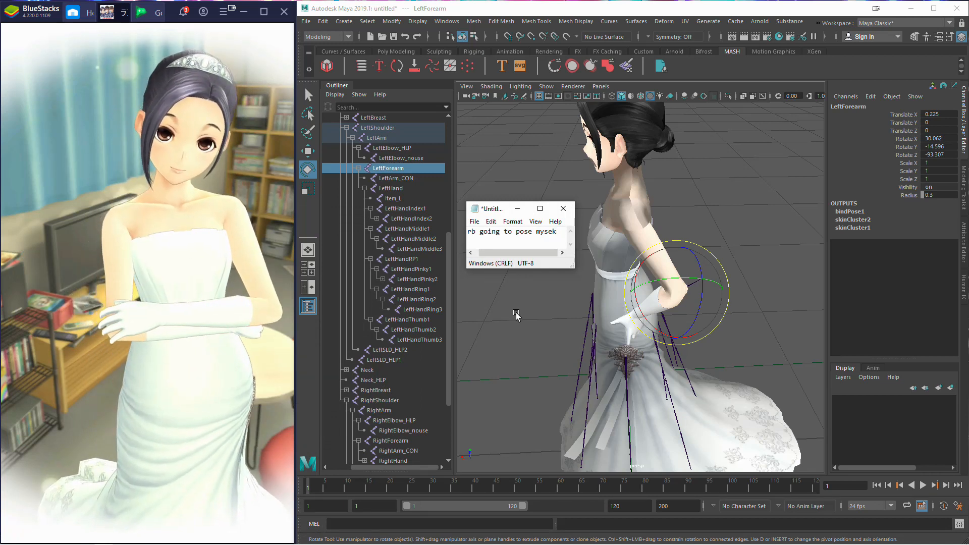
key(BackSpace)
text(lf to see h)
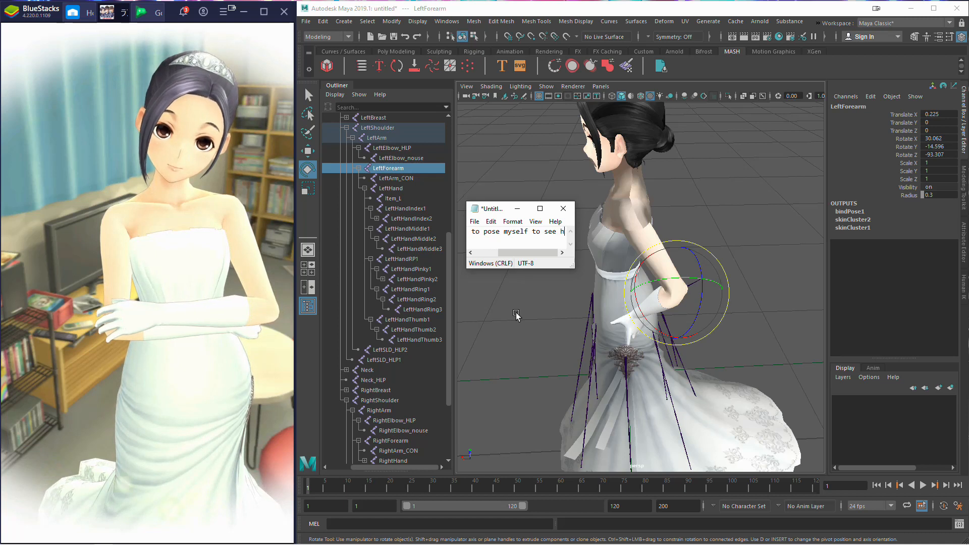
text(ow far bac)
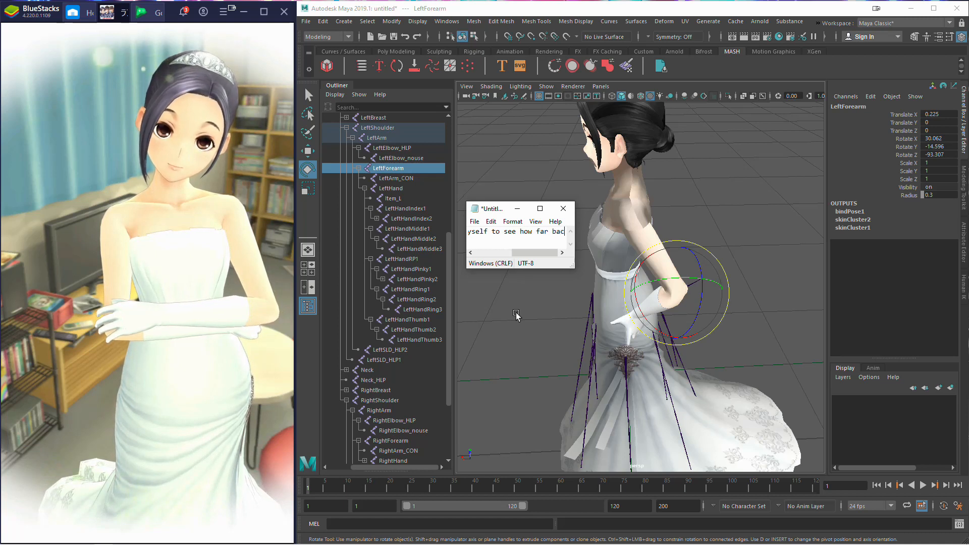
text(k the arm sh)
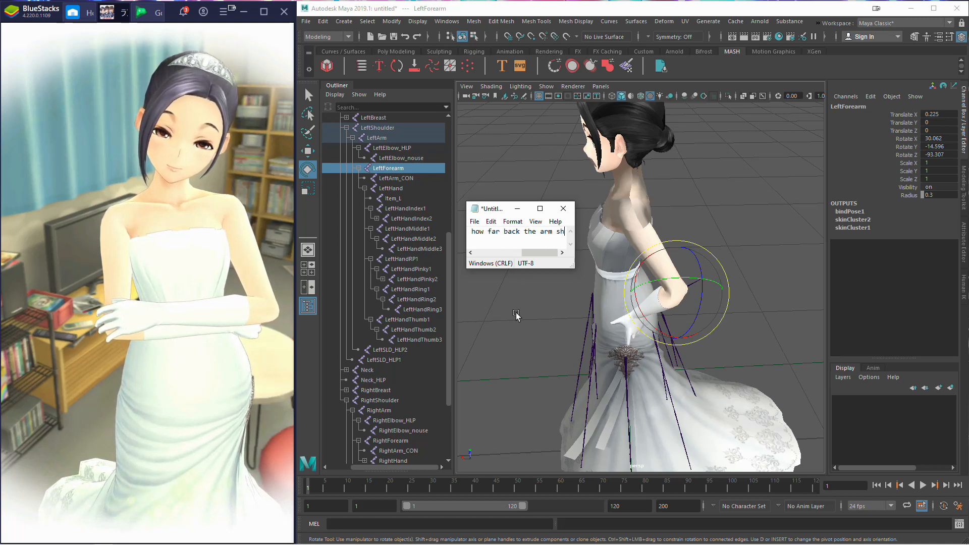
text(ould go,.)
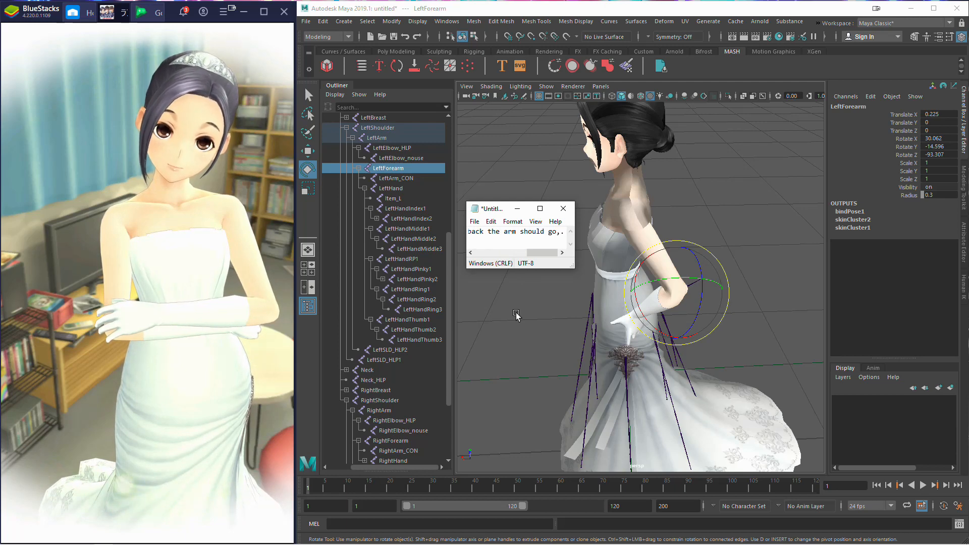
key(BackSpace)
click(563, 208)
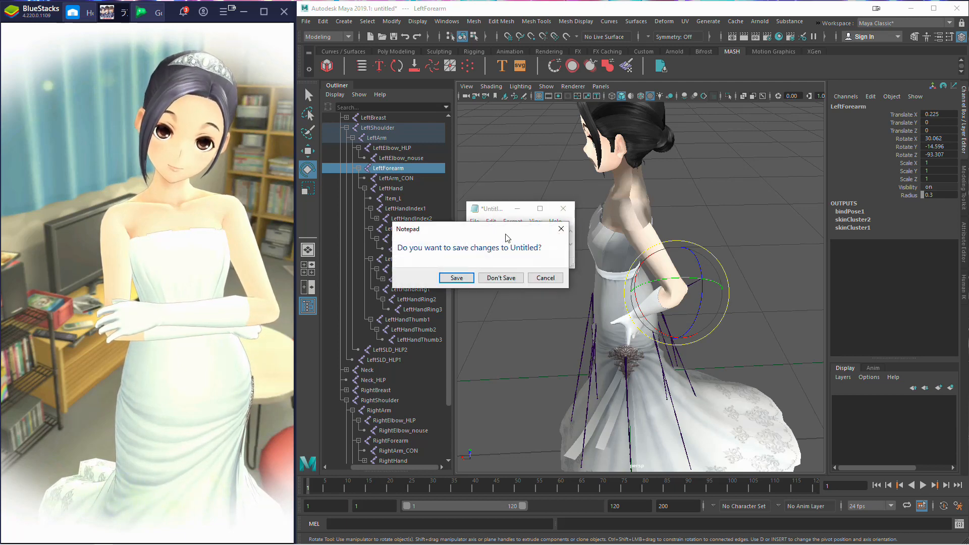
click(496, 276)
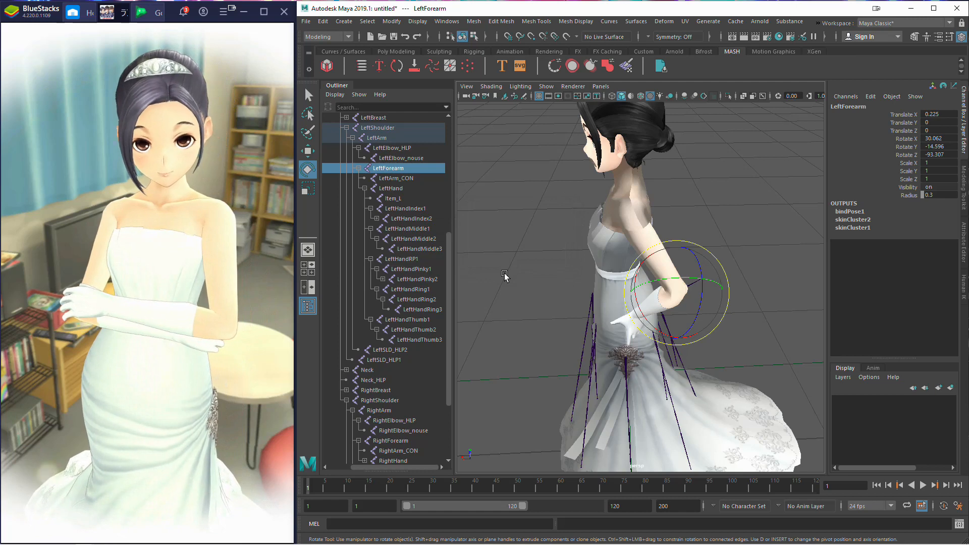
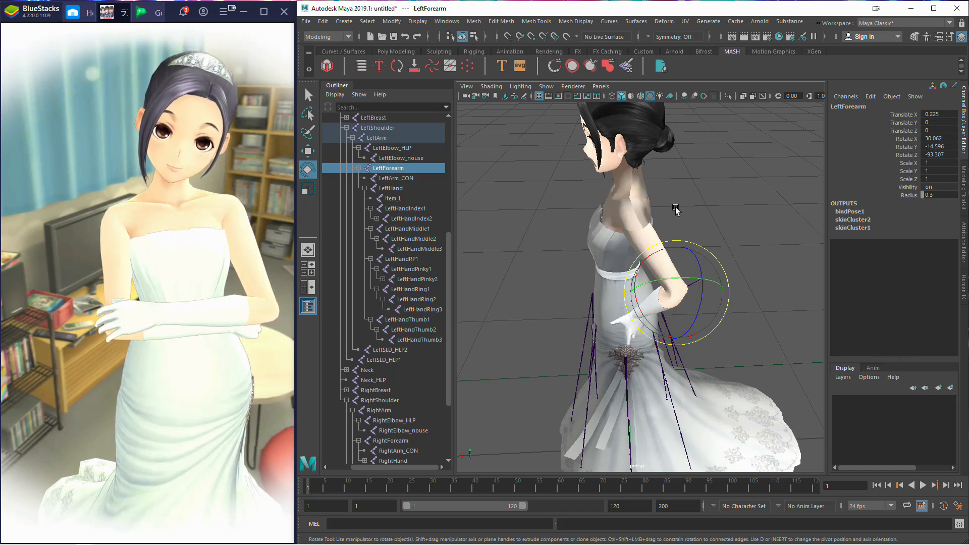
Step: Bring the left upper arm slightly forward by rotating LeftArm to about -8 degrees on X, 22 on Y and -52 on Z
alt+drag(675, 209, 493, 166)
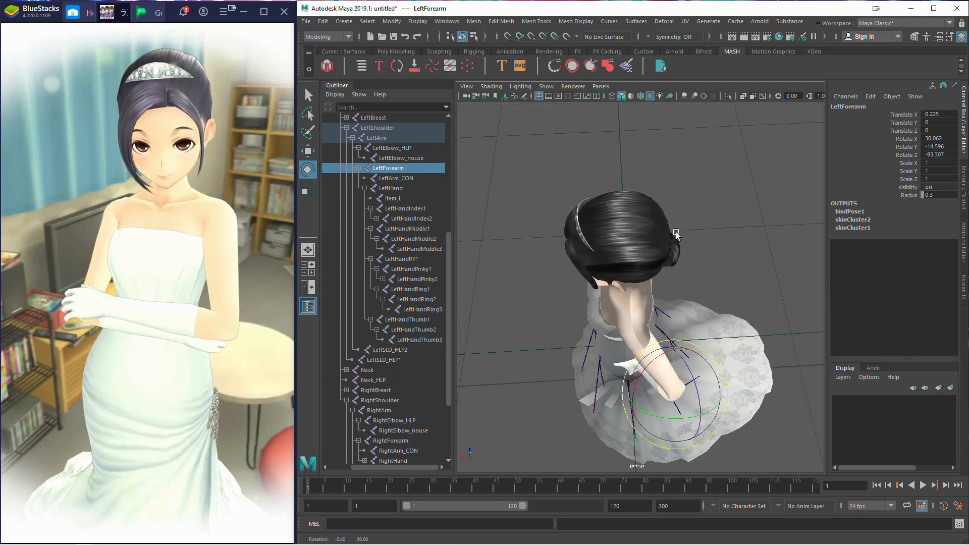
key(Up)
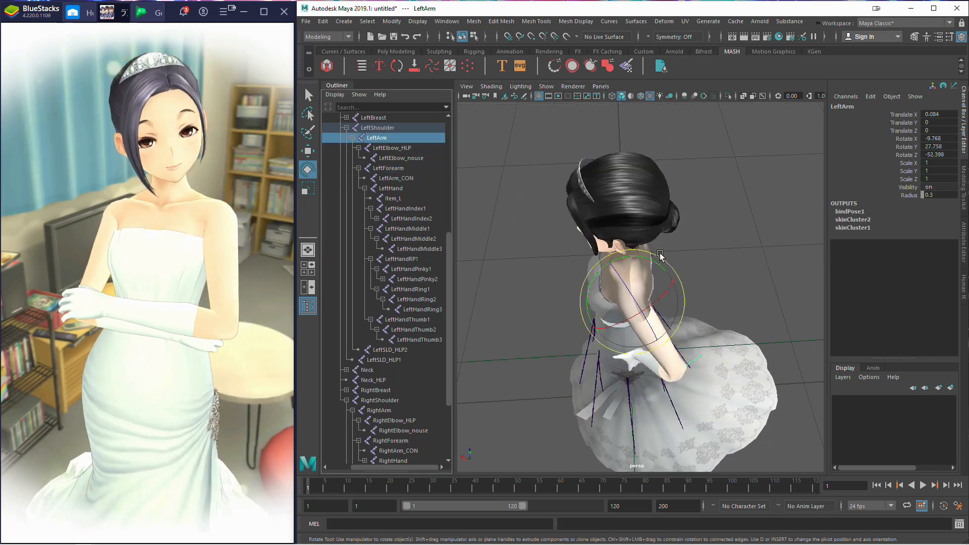
drag(659, 256, 668, 255)
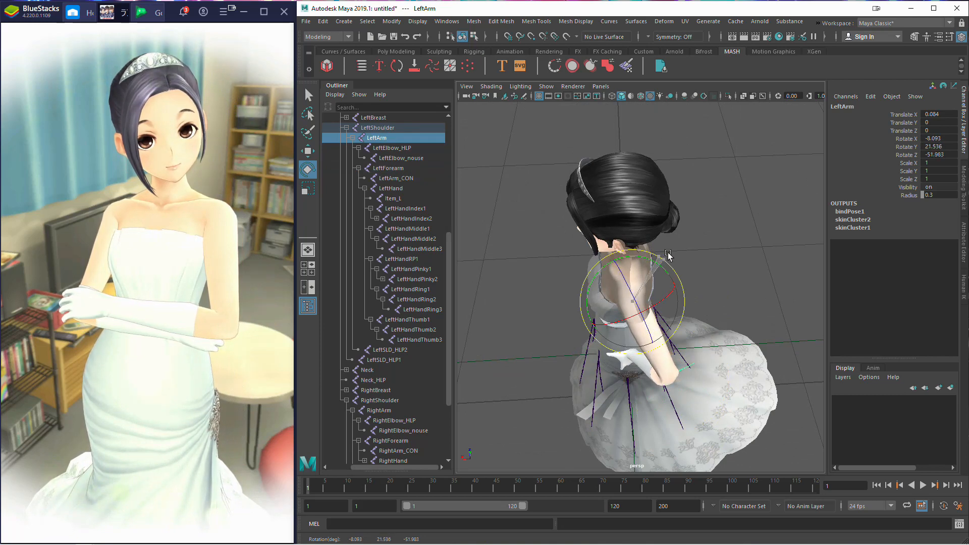
alt+drag(708, 362, 723, 313)
scroll(722, 313, down, 3)
scroll(719, 323, up, 8)
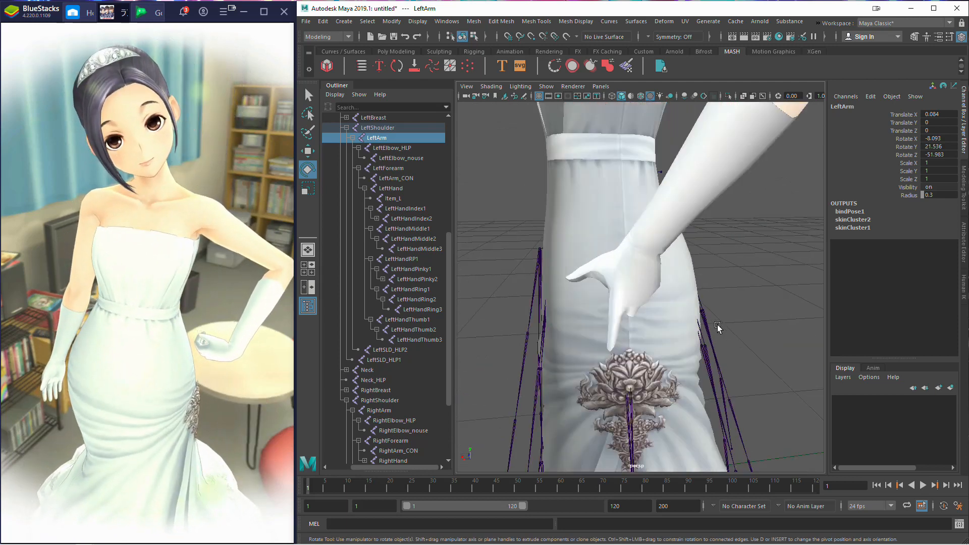
Step: Turn the left hand toward the hip by rotating LeftHand to about 18 degrees on X, -12 on Y and 27 on Z
click(642, 247)
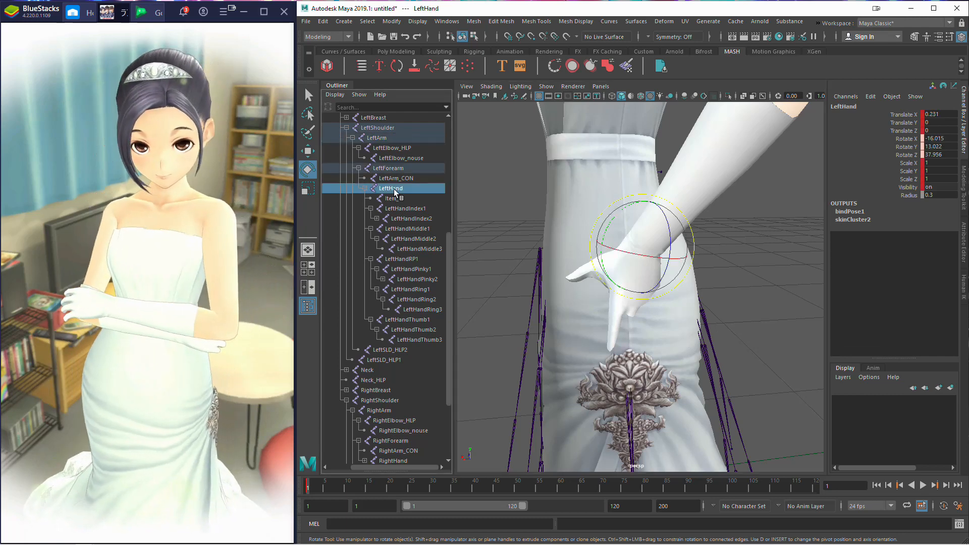
drag(627, 195, 536, 235)
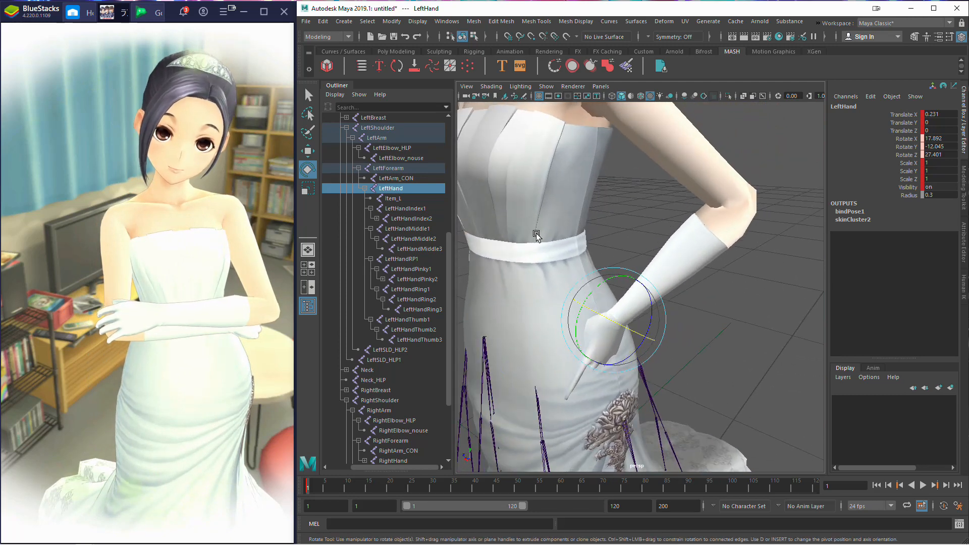
scroll(577, 216, up, 3)
scroll(577, 216, down, 5)
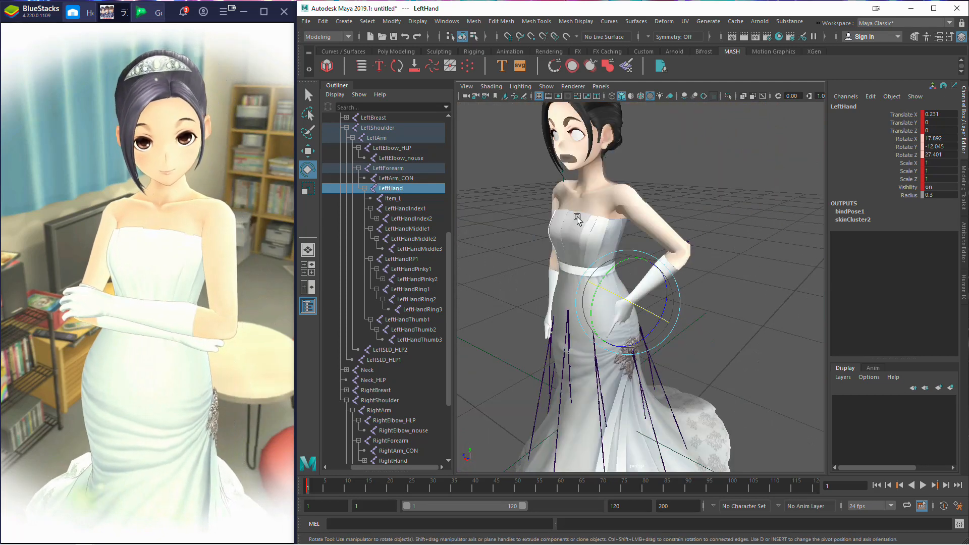
Step: Raise the left upper arm slightly by rotating LeftArm to about -6 degrees on X, 22 on Y and -47 on Z
click(386, 137)
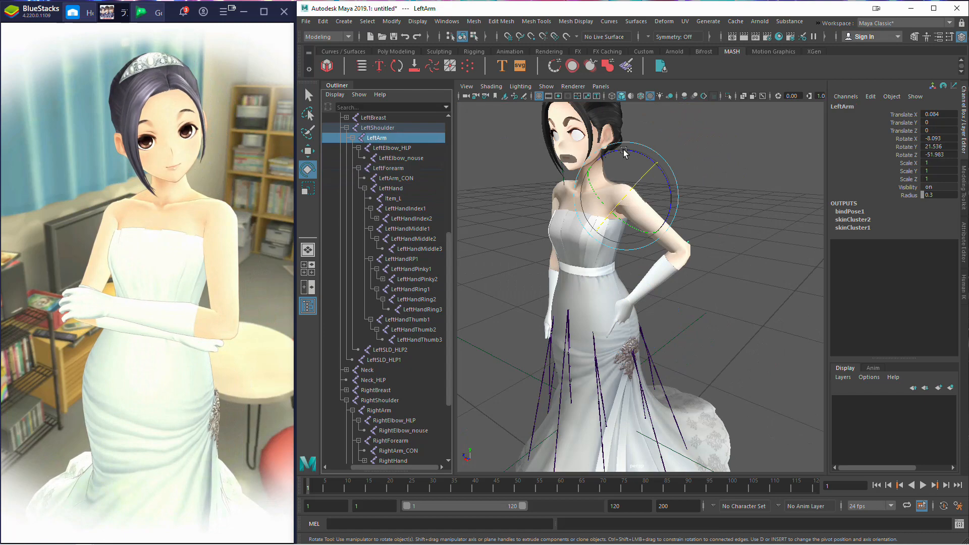
drag(624, 150, 619, 153)
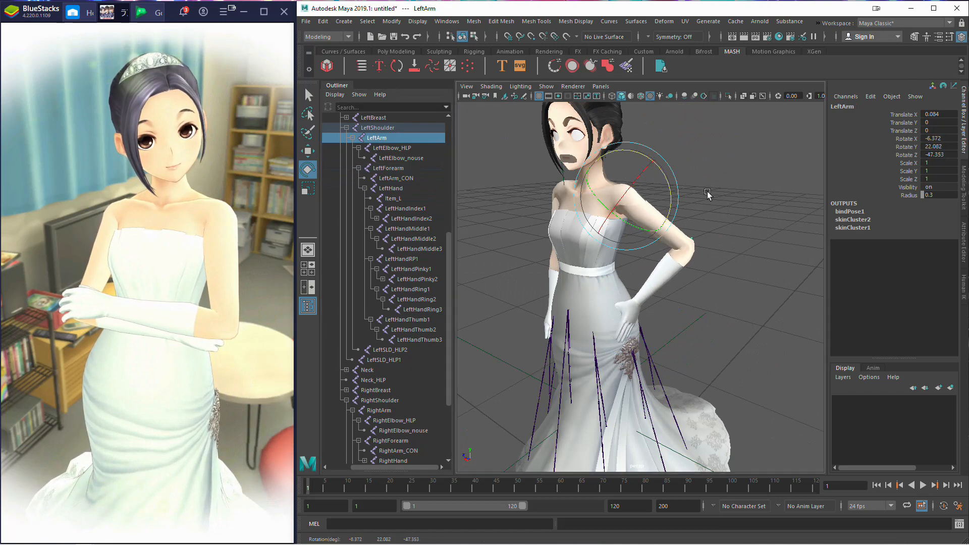
alt+drag(707, 195, 535, 180)
scroll(691, 190, up, 8)
scroll(689, 191, down, 5)
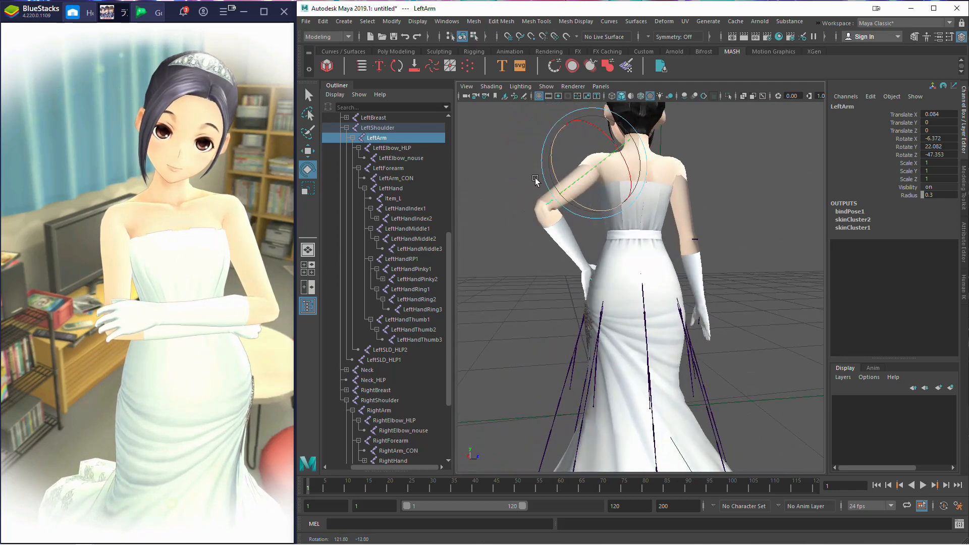
Step: Examine from behind, the side and the front how the left hand and thumb sit against the hip
alt+right_drag(535, 180, 617, 180)
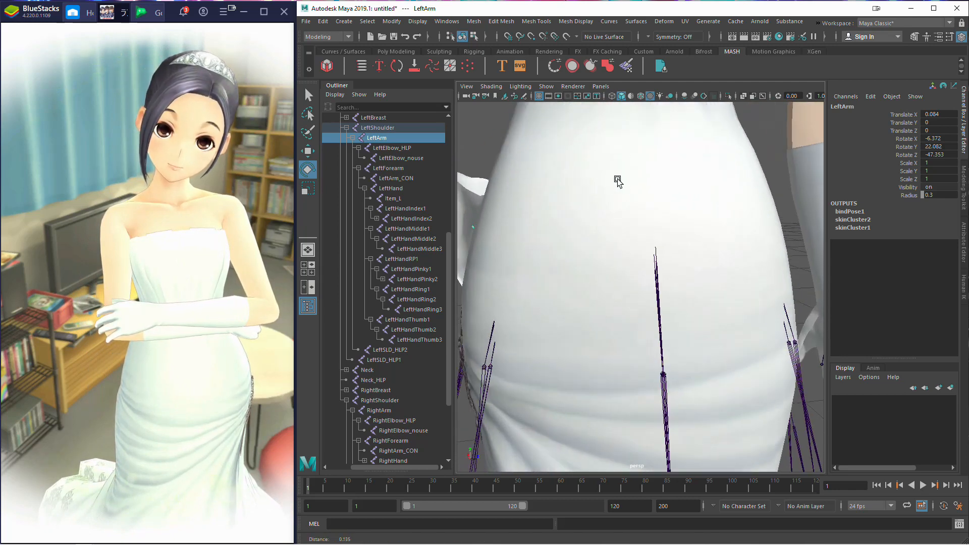
scroll(623, 180, down, 4)
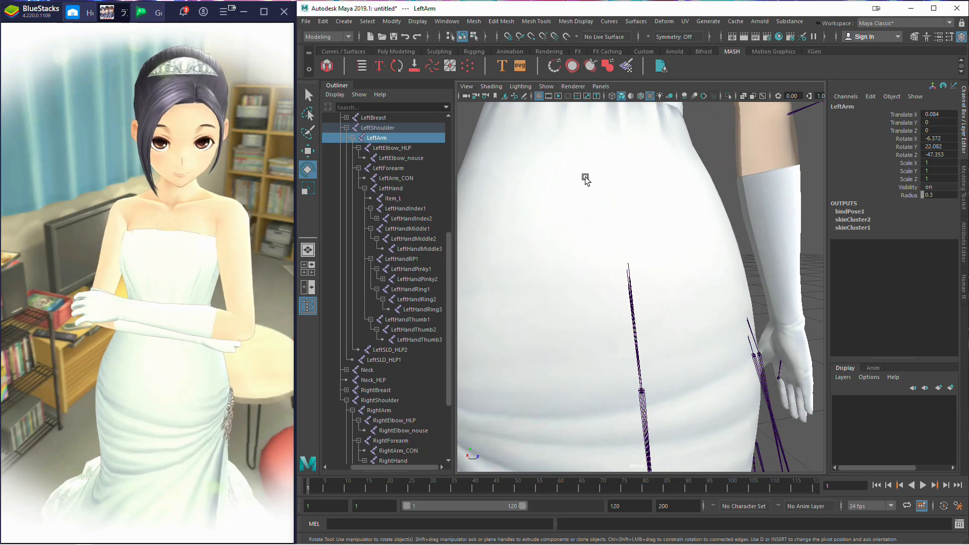
alt+drag(585, 177, 644, 177)
alt+right_drag(644, 177, 650, 180)
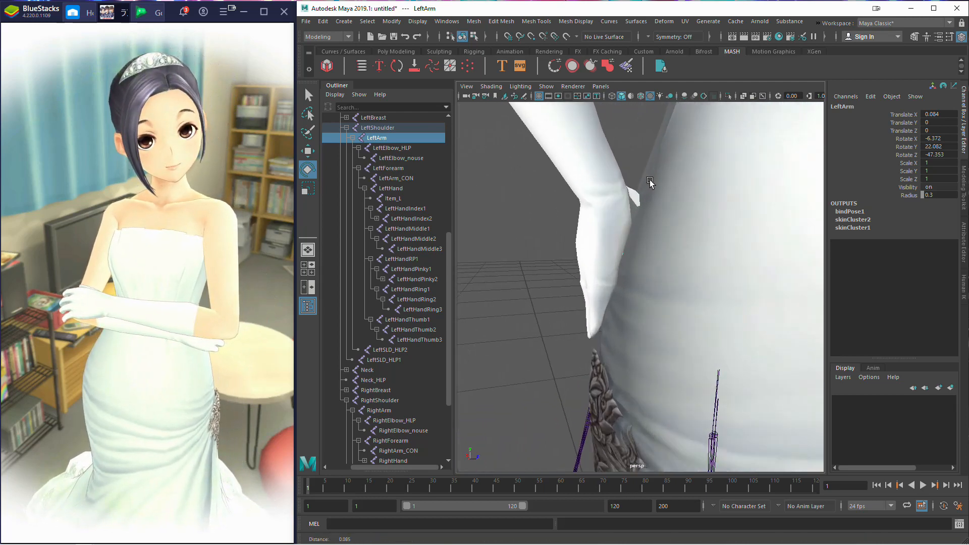
alt+drag(649, 180, 612, 177)
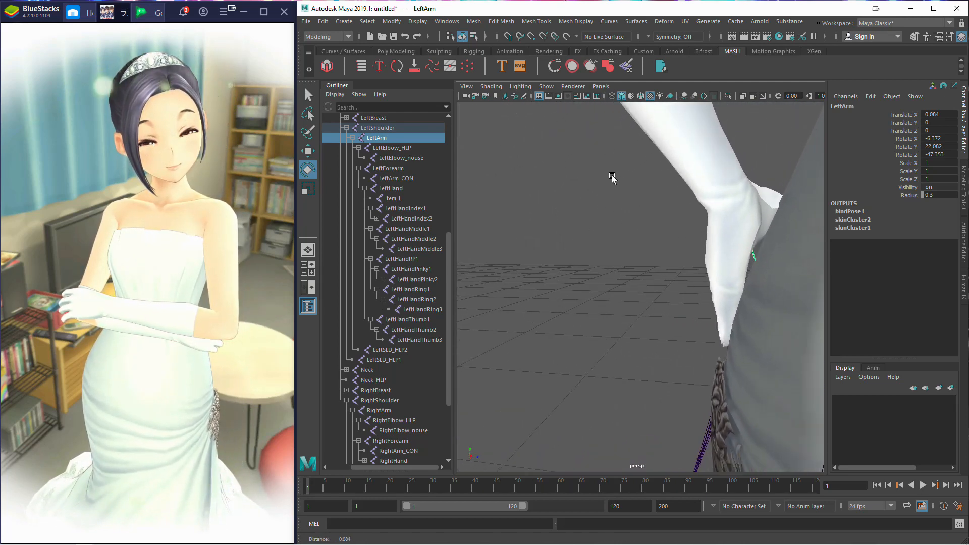
alt+right_drag(612, 178, 607, 180)
alt+middle_drag(608, 179, 577, 184)
alt+right_drag(577, 184, 595, 186)
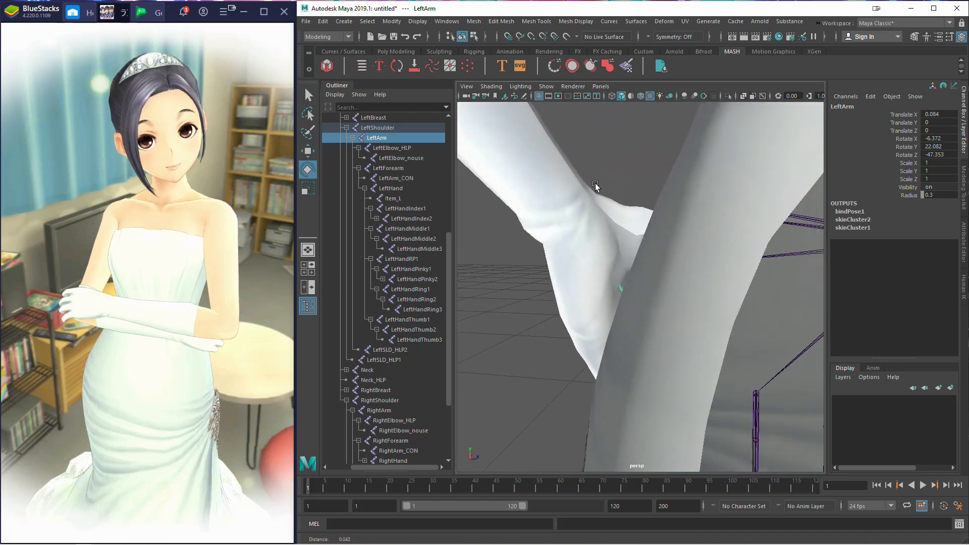
alt+drag(595, 186, 713, 196)
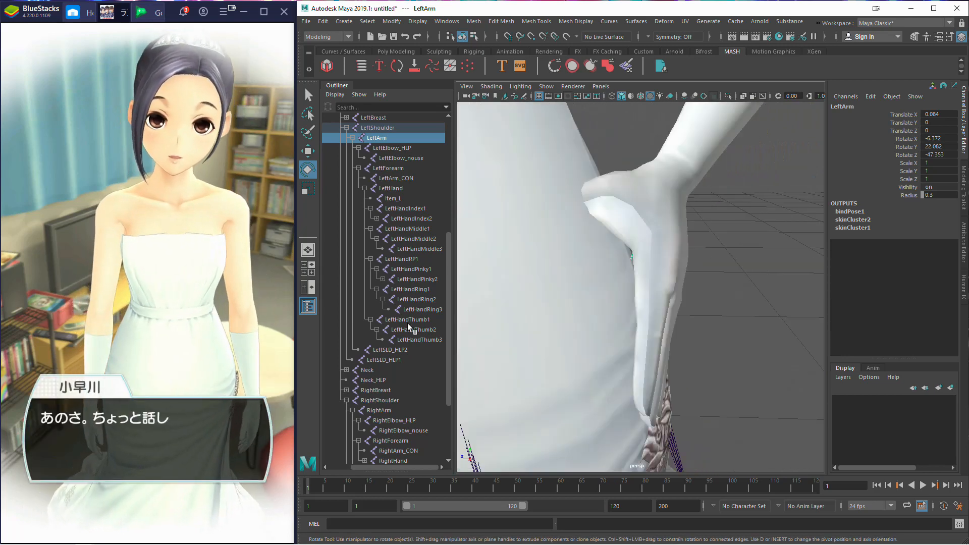
Step: Try rotating the LeftHandThumb3 joint to about -91 degrees on Y, and undo the rotation
click(413, 341)
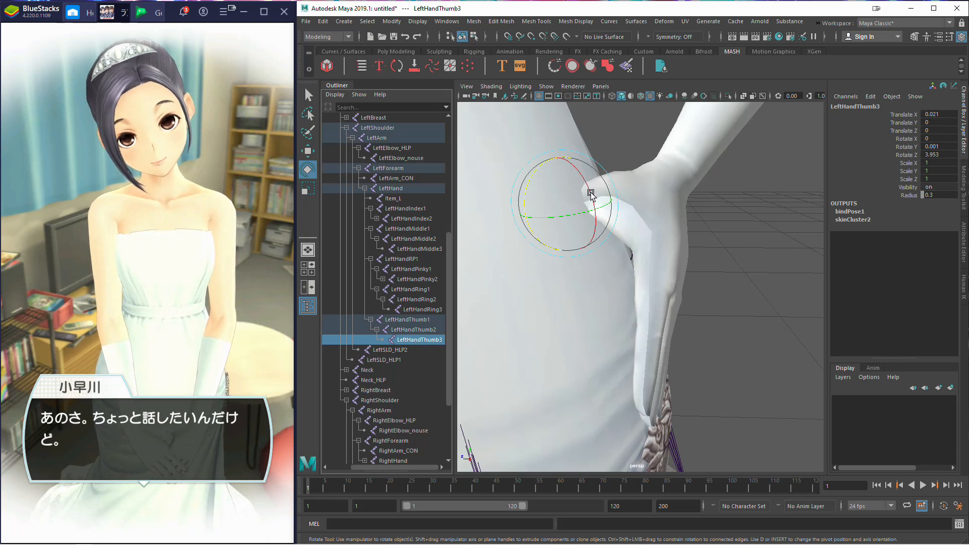
drag(585, 212, 510, 238)
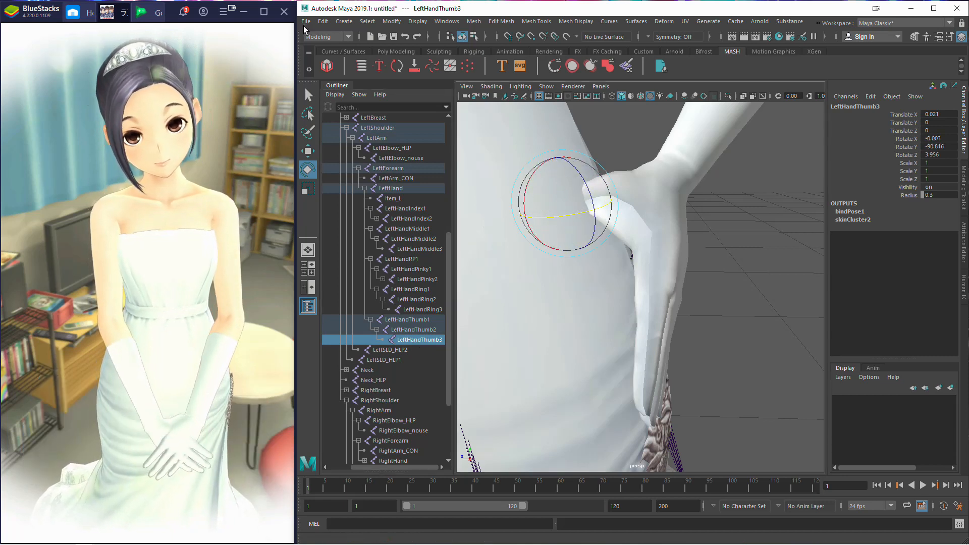
click(305, 23)
mouse_move(332, 25)
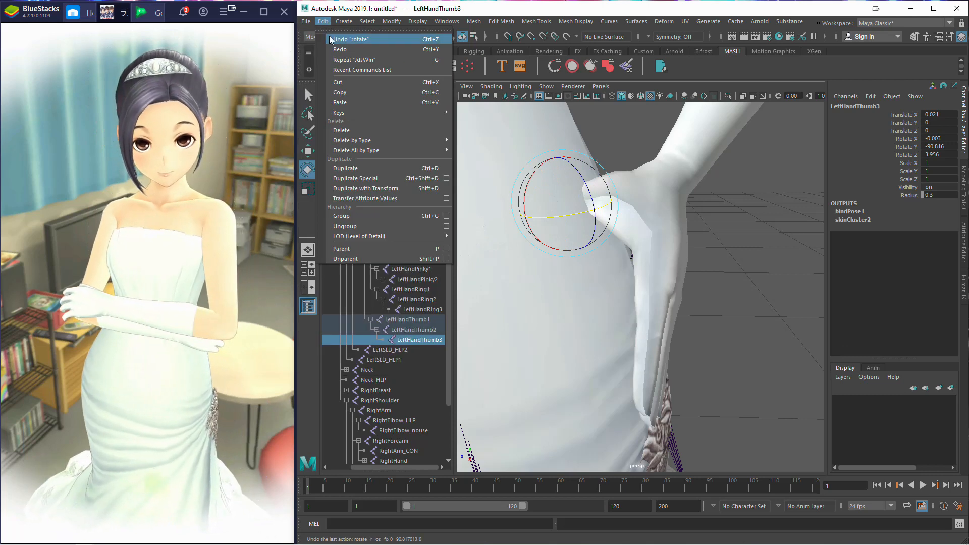
click(349, 39)
Step: Reposition the base of the left thumb by rotating LeftHandThumb1 to about 71 degrees on X, -47 on Y and -15 on Z
click(403, 319)
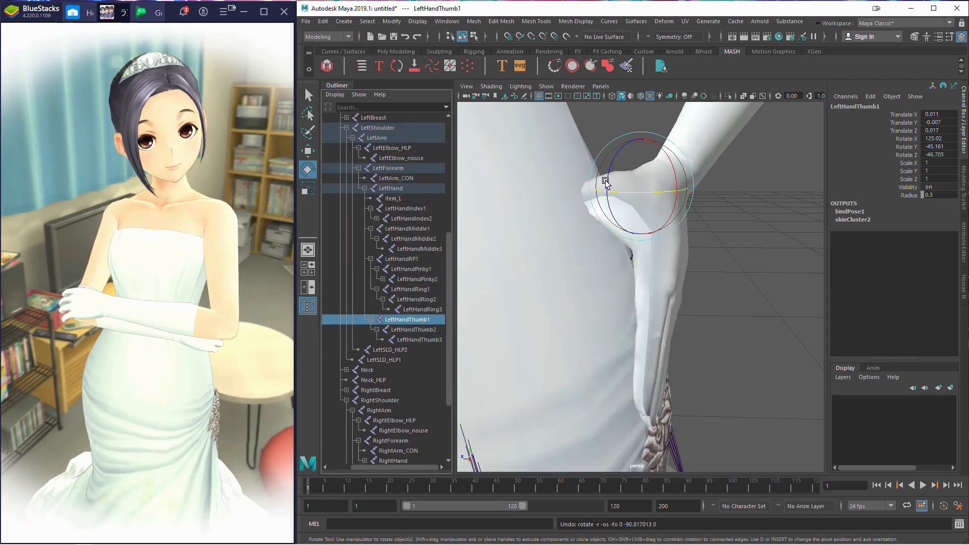
drag(605, 182, 611, 189)
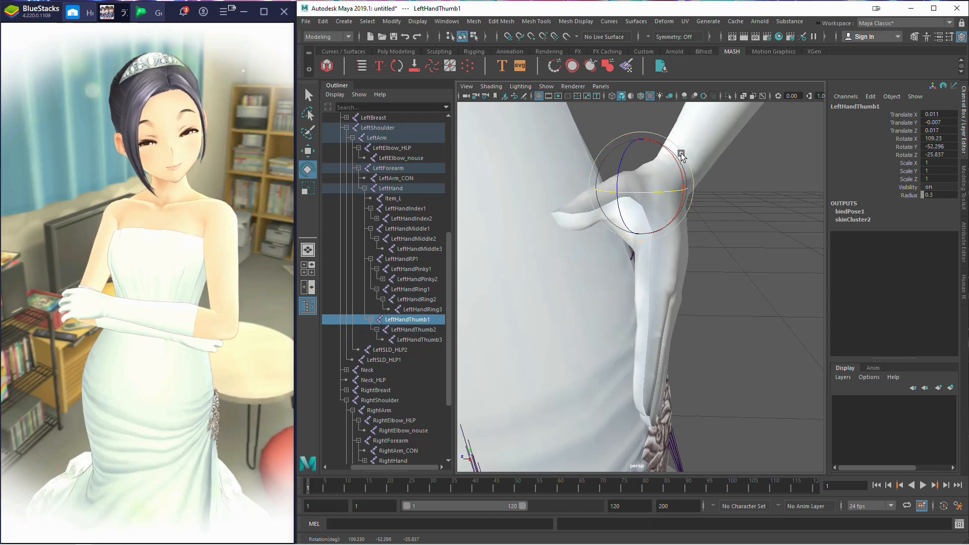
drag(682, 155, 695, 184)
drag(627, 163, 633, 161)
alt+drag(752, 200, 644, 203)
alt+right_drag(644, 203, 568, 204)
alt+middle_drag(568, 204, 655, 217)
alt+right_drag(652, 219, 735, 213)
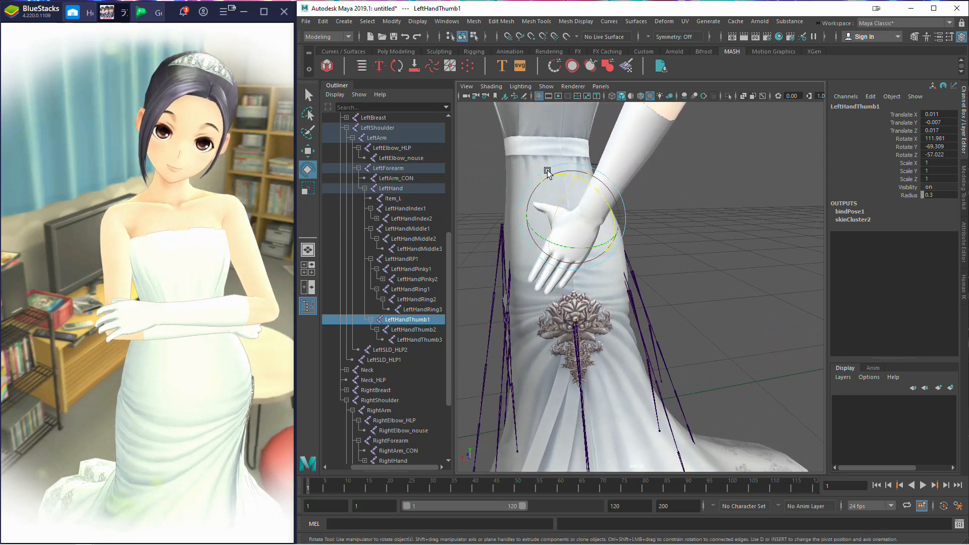
drag(549, 172, 523, 186)
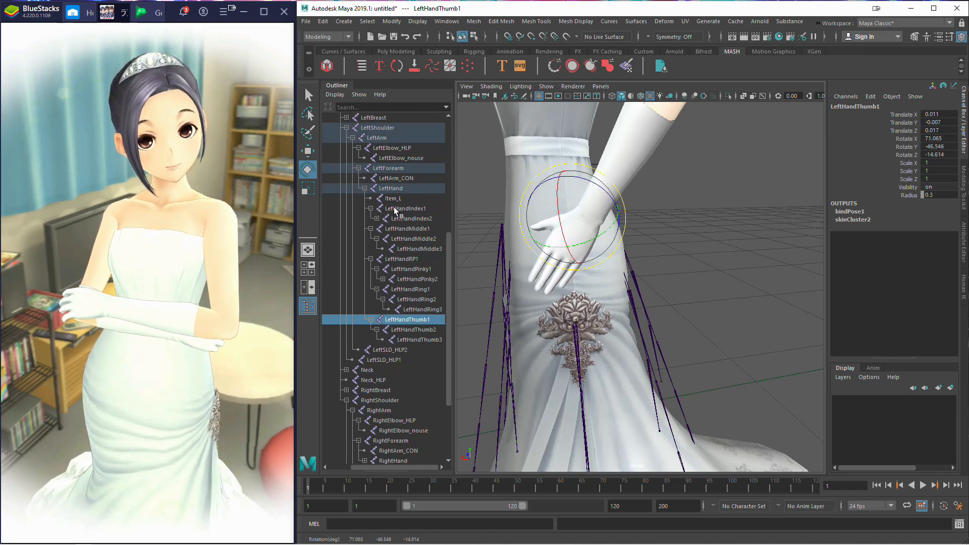
Step: Refine the left hand's angle on the hip by rotating LeftHand to about 21 degrees on X, -20 on Y and 22 on Z
click(394, 189)
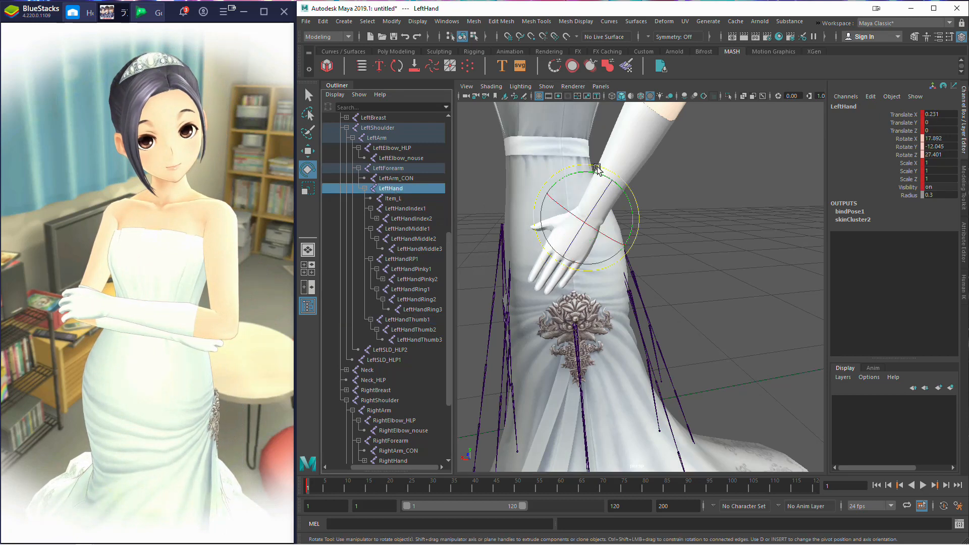
mouse_move(597, 170)
mouse_down()
mouse_move(613, 175)
mouse_move(564, 166)
mouse_move(607, 166)
mouse_up()
scroll(606, 166, down, 5)
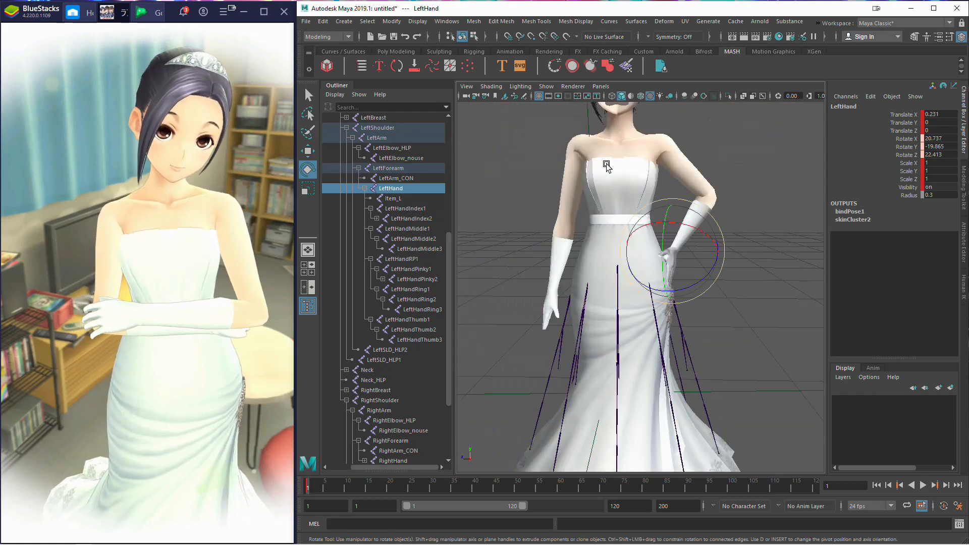
scroll(606, 166, up, 10)
scroll(606, 166, down, 8)
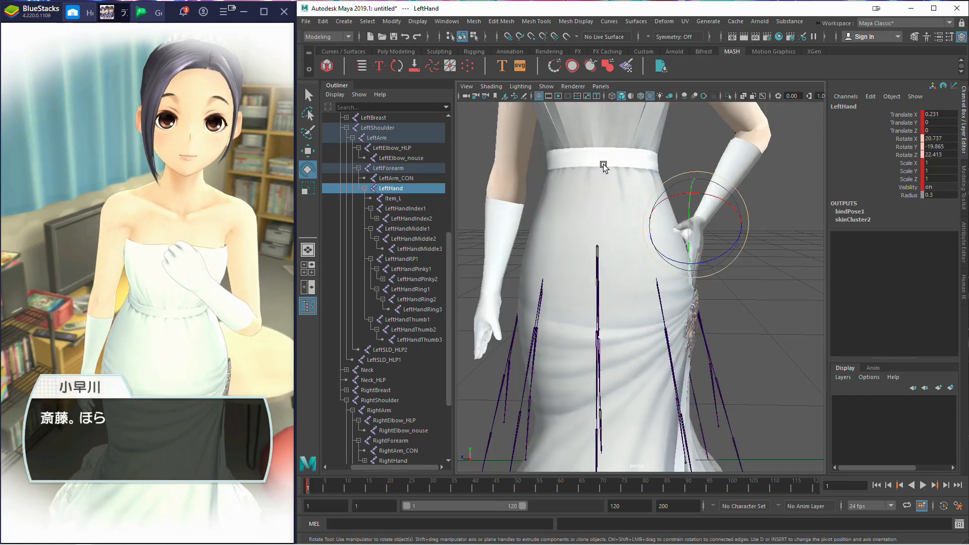
Step: Adjust the left thumb's bend by nudging LeftHandThumb1 and rotating LeftHandThumb2 to about -23 degrees and LeftHandThumb3 to about 4 degrees on Z
mouse_move(604, 166)
alt+mouse_down()
mouse_move(562, 166)
mouse_move(612, 173)
mouse_move(640, 162)
mouse_move(592, 176)
alt+mouse_up()
scroll(561, 166, up, 4)
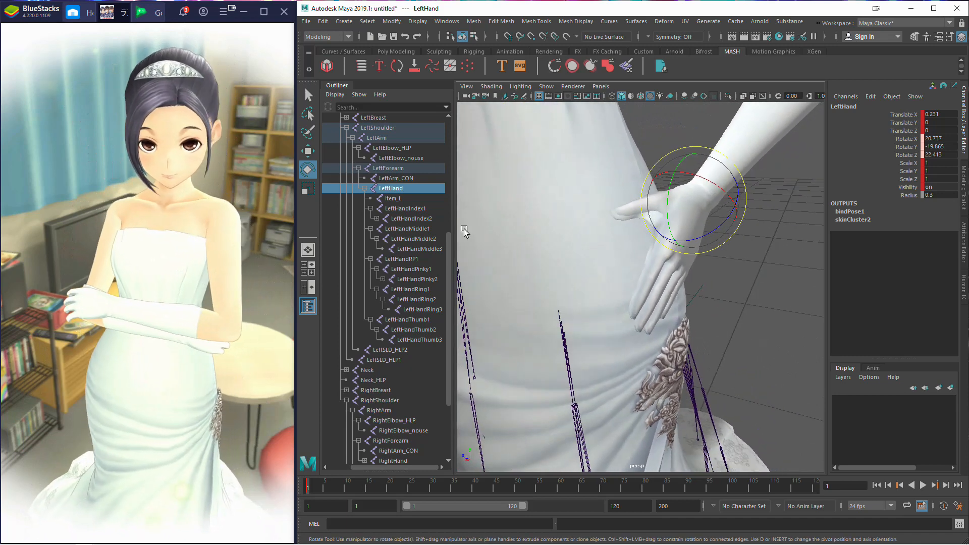
click(406, 323)
drag(645, 159, 646, 161)
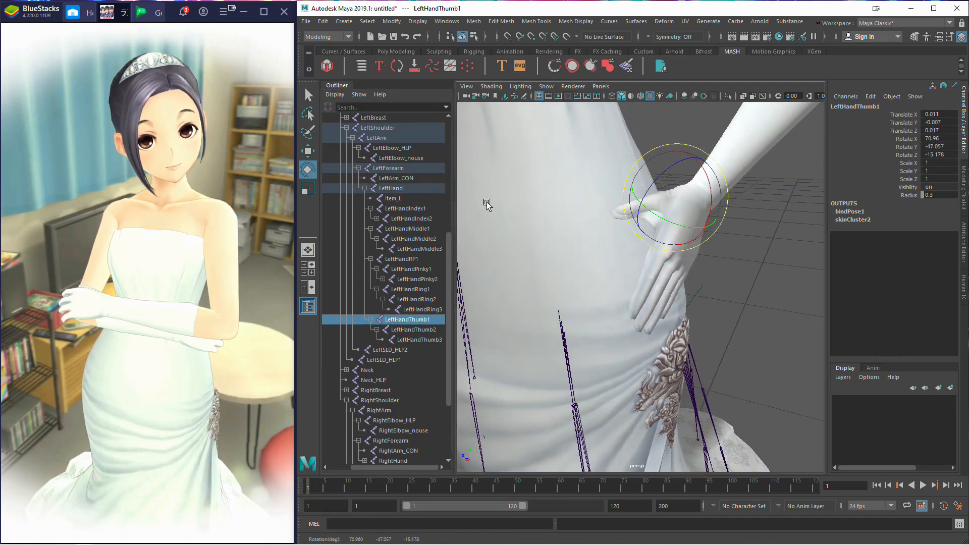
click(416, 328)
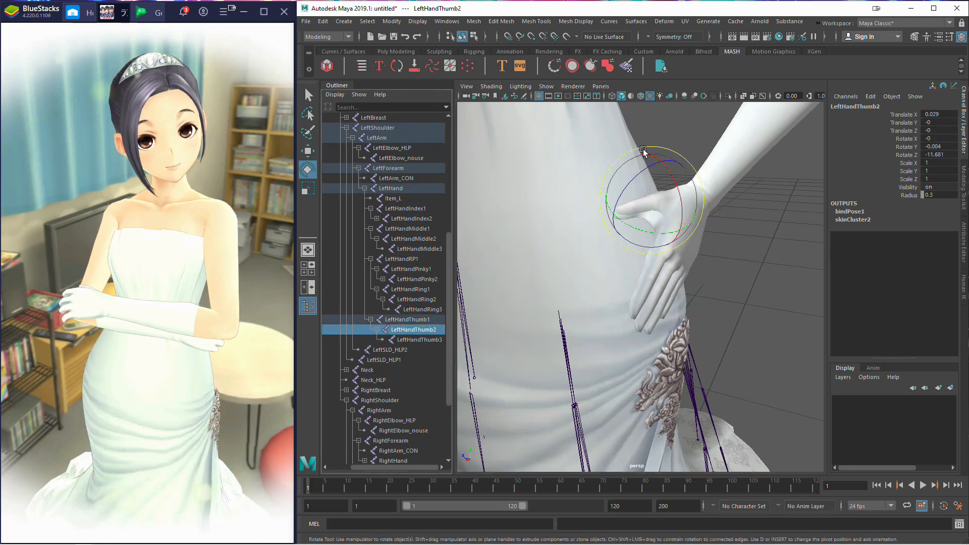
drag(655, 168, 650, 168)
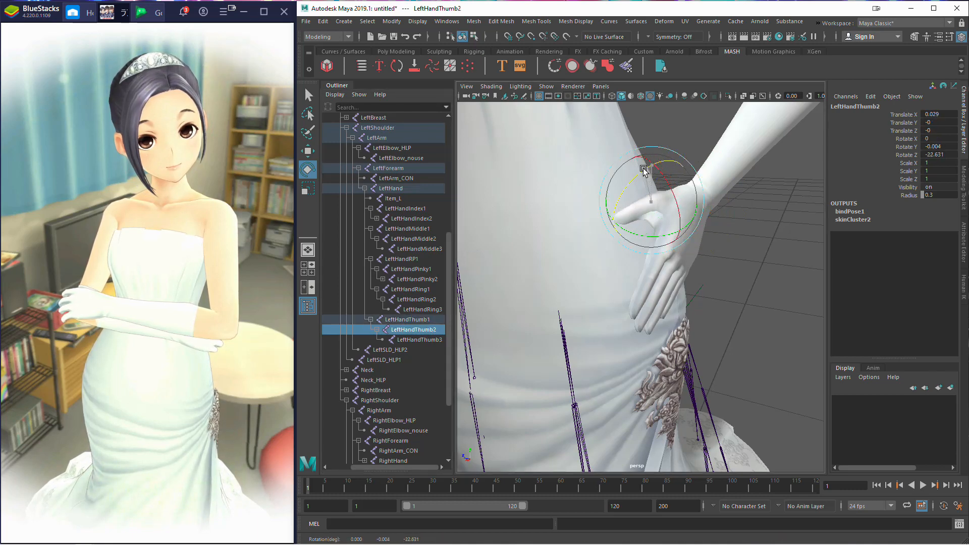
click(410, 340)
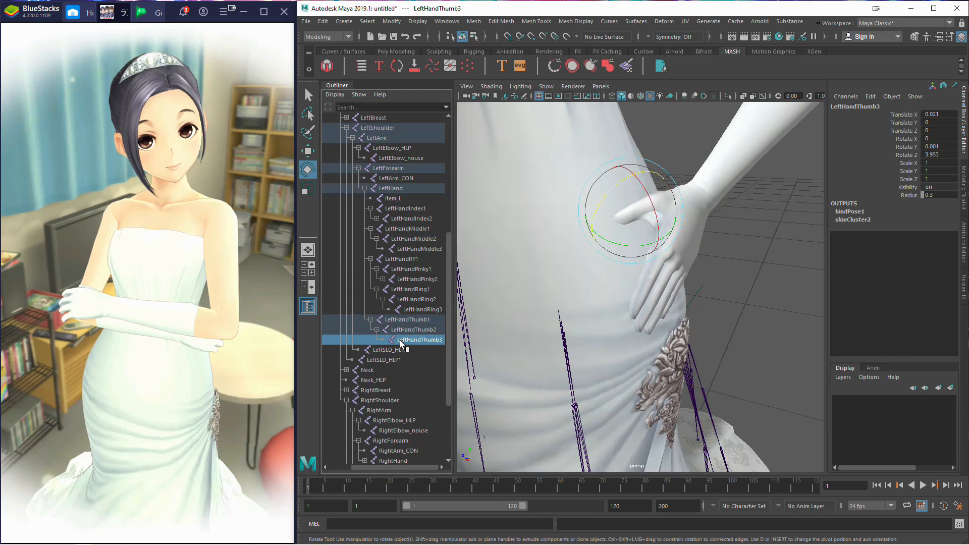
drag(600, 184, 612, 194)
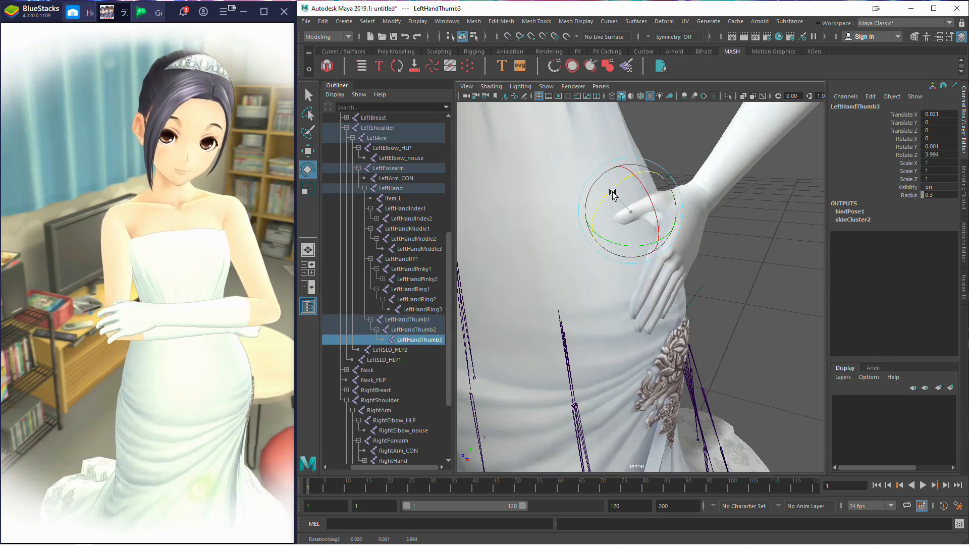
Step: Fine-tune the left thumb's base by rotating LeftHandThumb1 to about 64 degrees on X, -49 on Y and -15 on Z
click(418, 300)
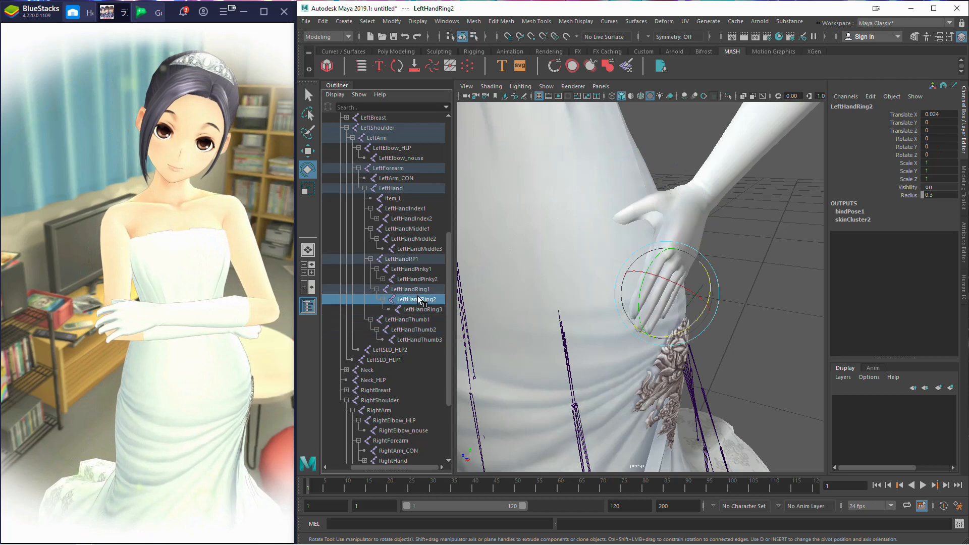
click(402, 320)
drag(687, 161, 693, 163)
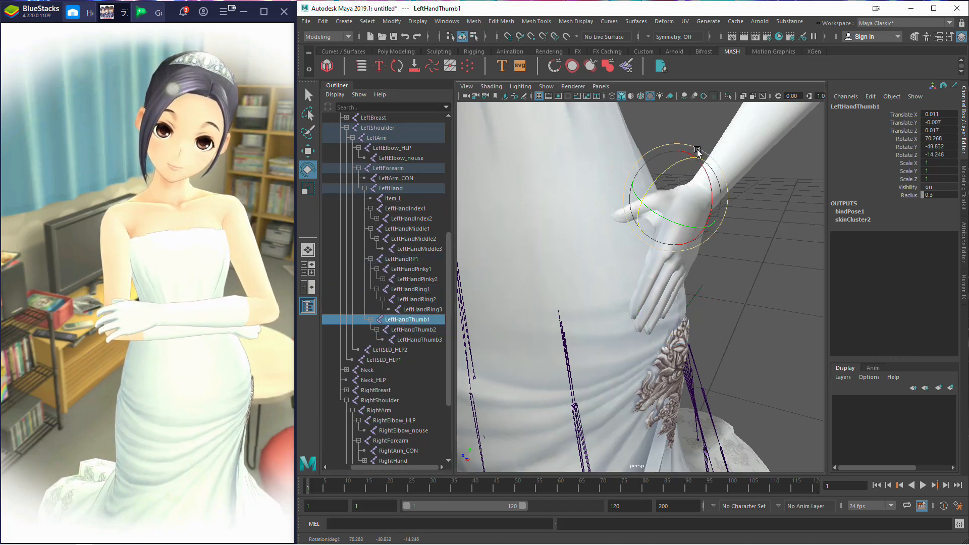
drag(701, 152, 693, 156)
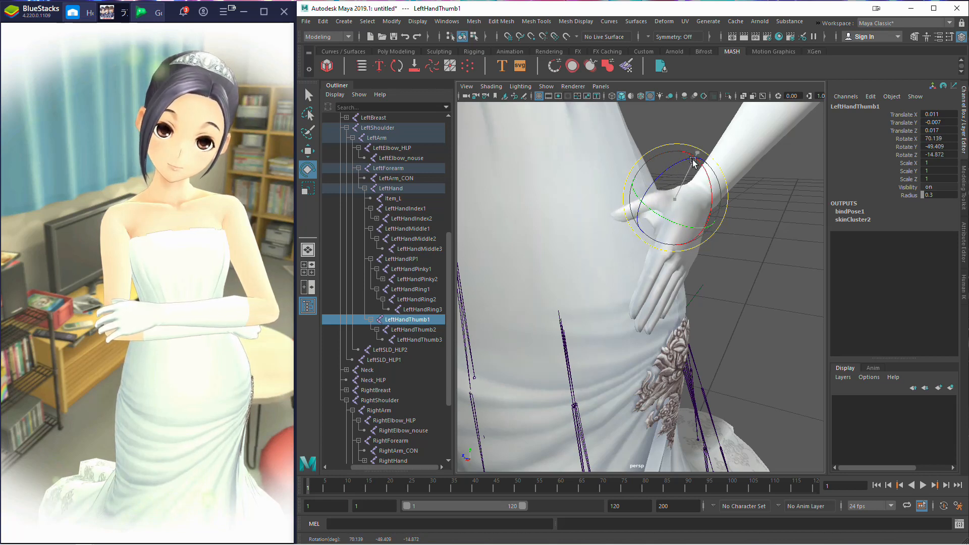
alt+drag(617, 158, 576, 150)
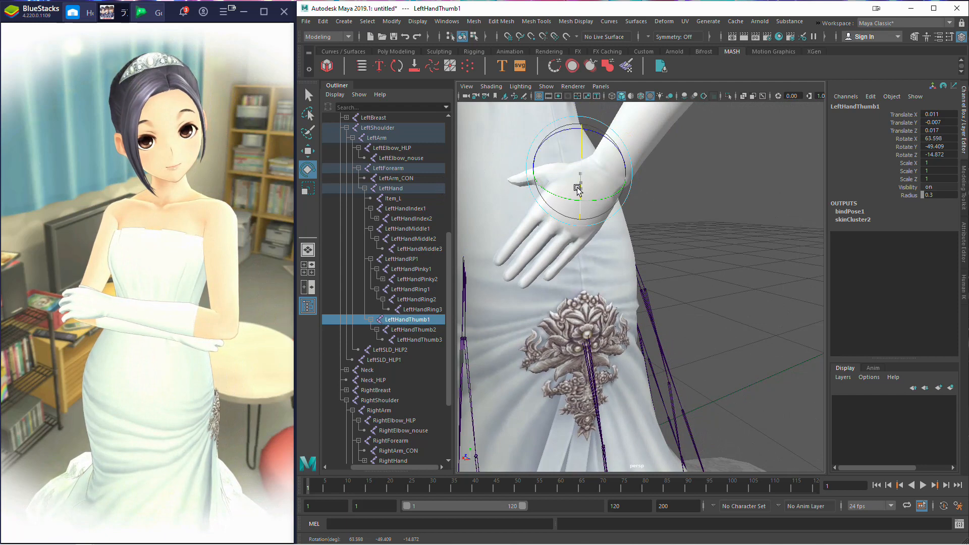
Step: Adjust the base of the left index finger by rotating LeftHandIndex1 to about -10 degrees on Y and -5 on Z
click(407, 310)
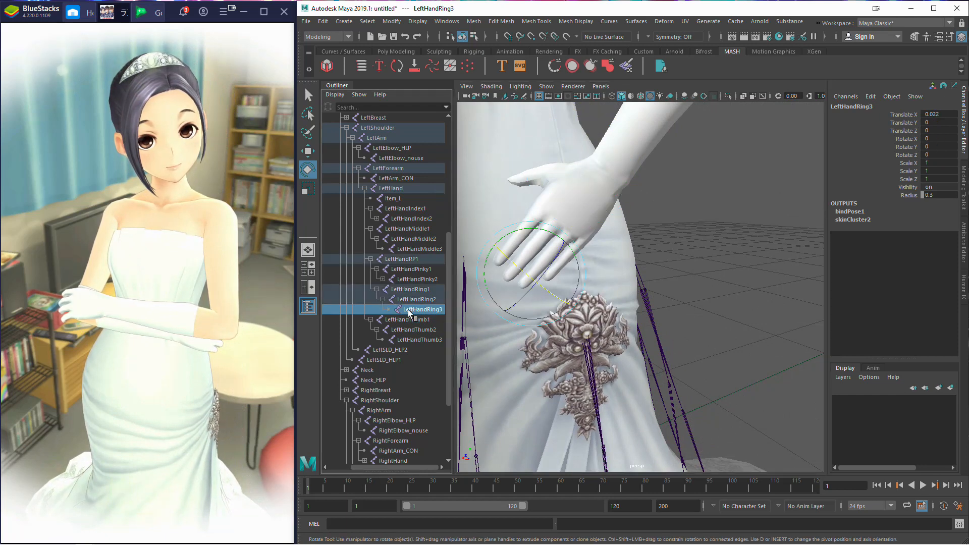
click(412, 209)
drag(562, 164, 569, 172)
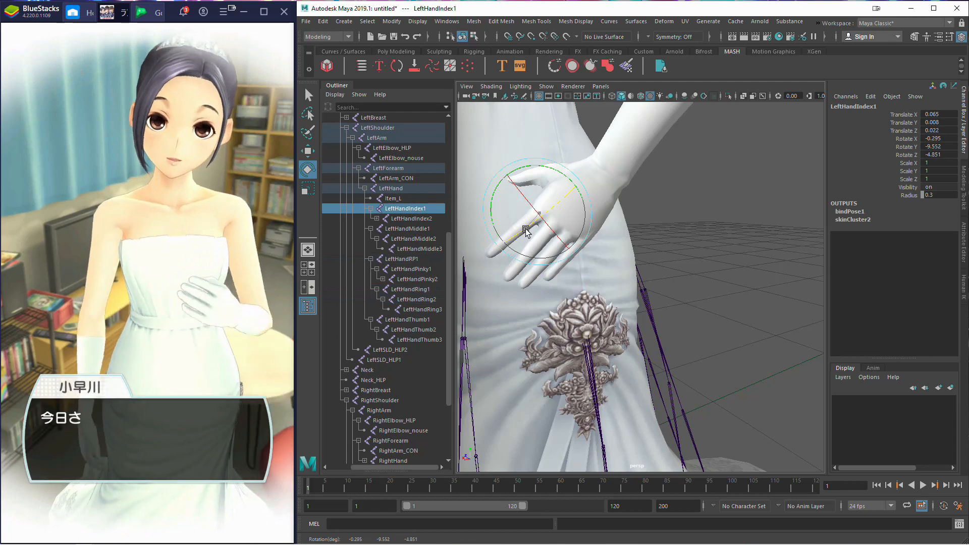
Step: Bend the left index finger's outer joints by nudging LeftHandIndex2 and rotating LeftHandIndex3 to about -4.5 degrees on Z
click(418, 219)
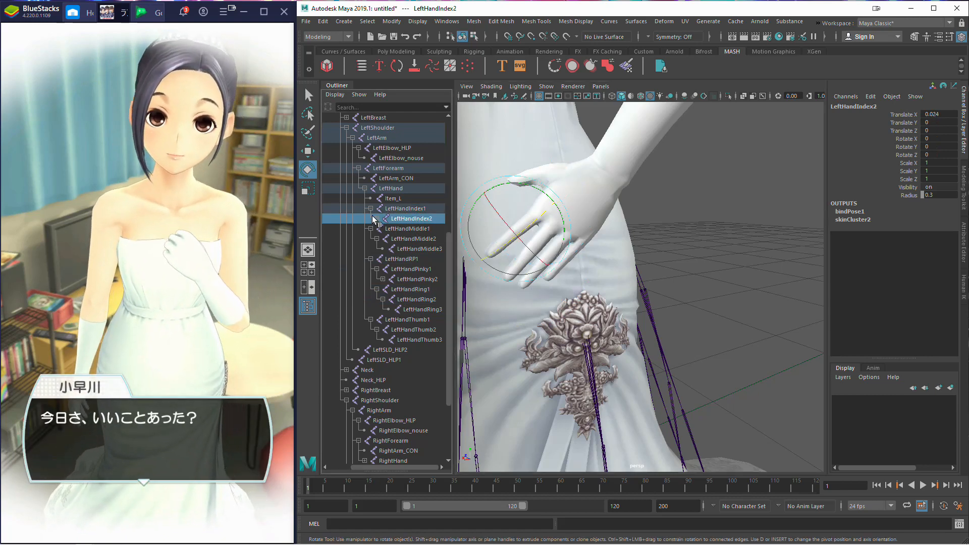
drag(515, 233, 513, 234)
click(442, 228)
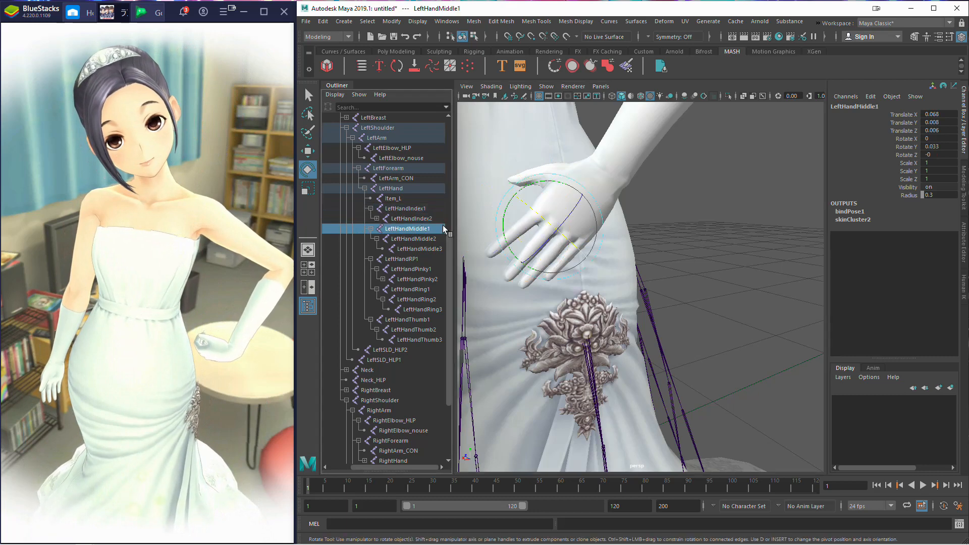
click(377, 218)
click(420, 229)
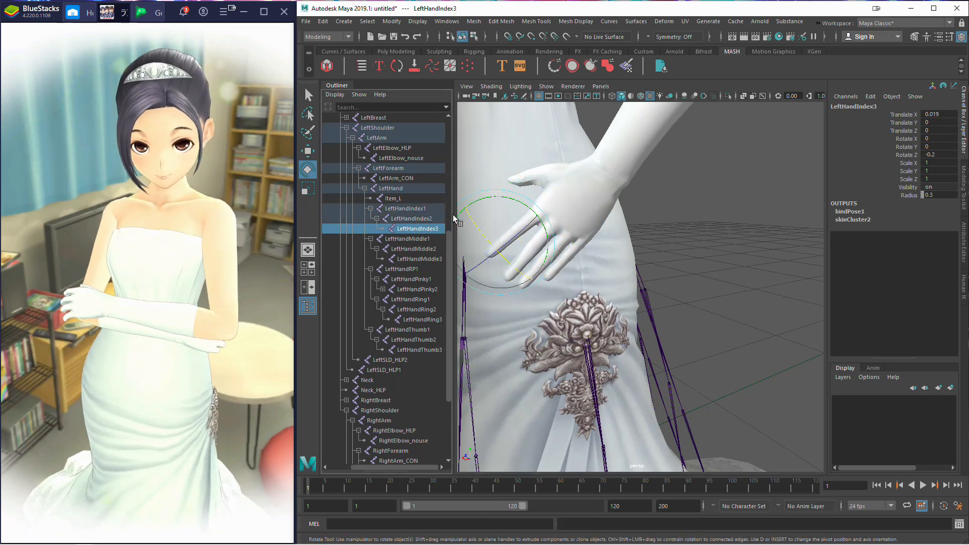
drag(498, 251, 596, 212)
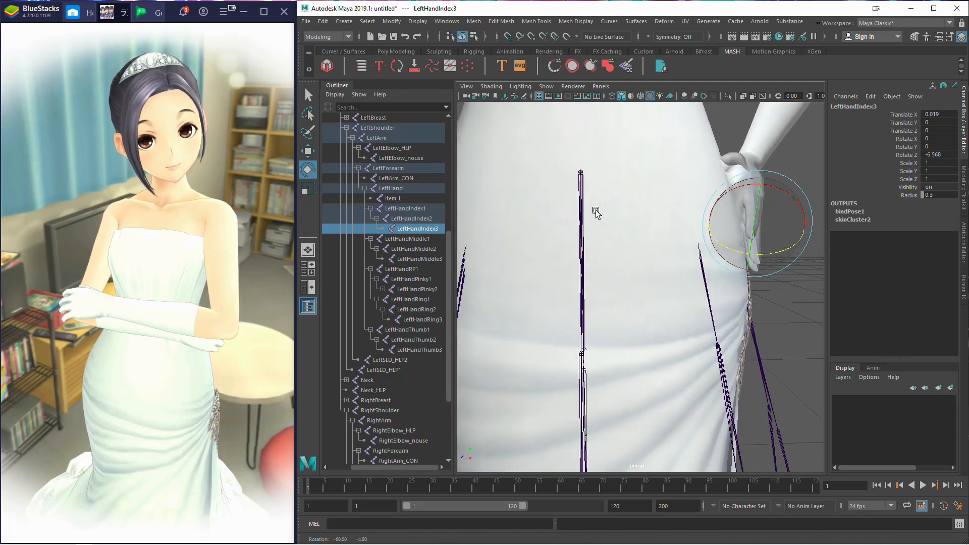
drag(737, 242, 727, 258)
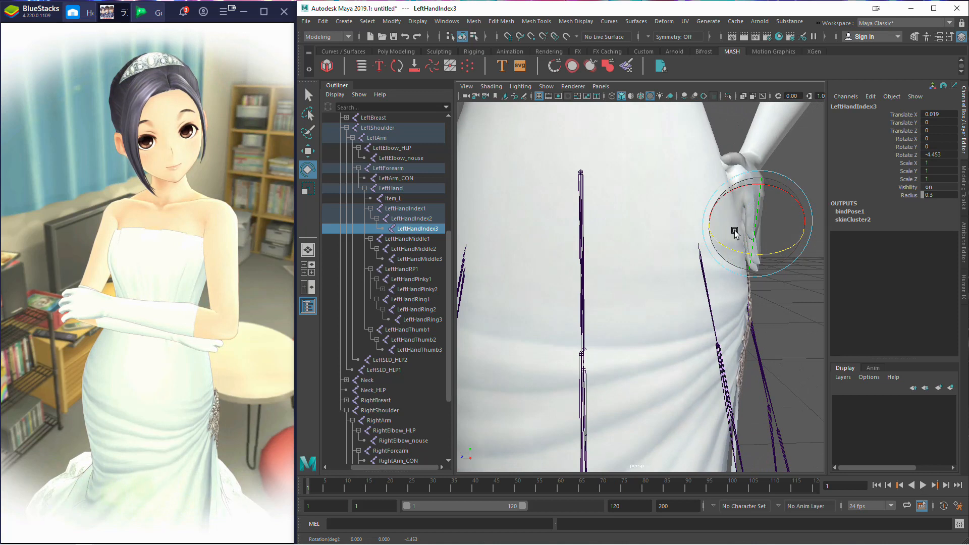
Step: Curl the left index finger toward the hip by rotating LeftHandIndex1 to about 2 degrees on X, -9 on Y and -18 on Z
click(402, 210)
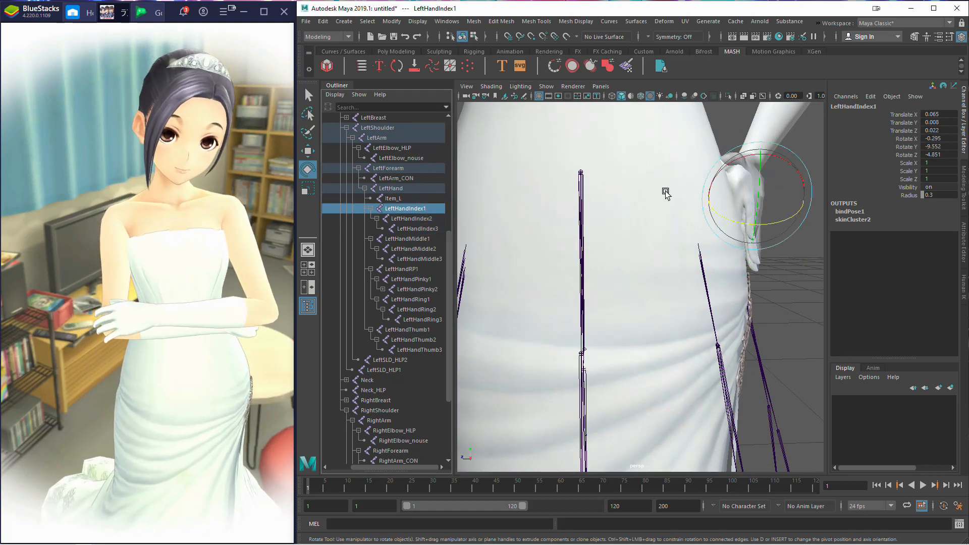
drag(799, 218, 794, 222)
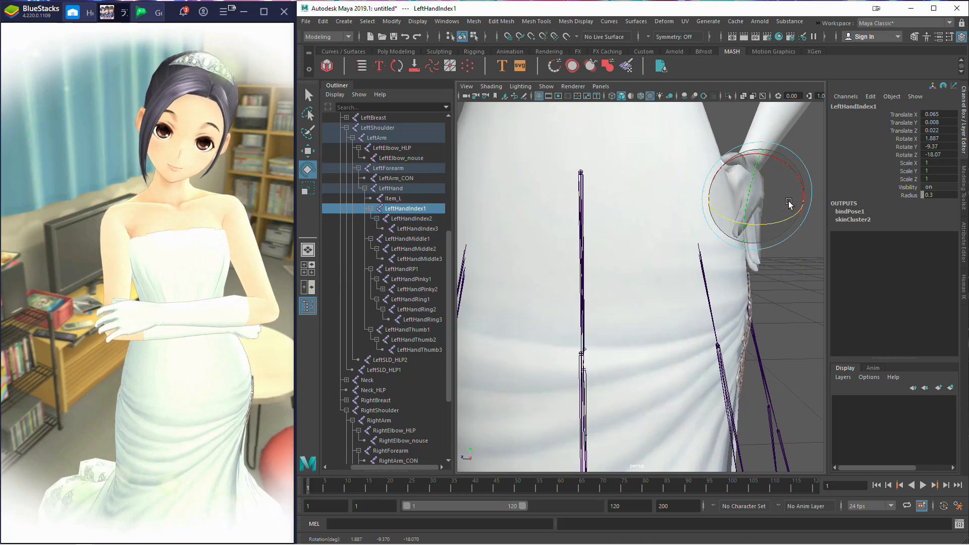
alt+drag(790, 205, 769, 215)
Step: Try twisting the left forearm by rotating LeftArm_CON to about -46 degrees on X, and undo the rotation
click(421, 330)
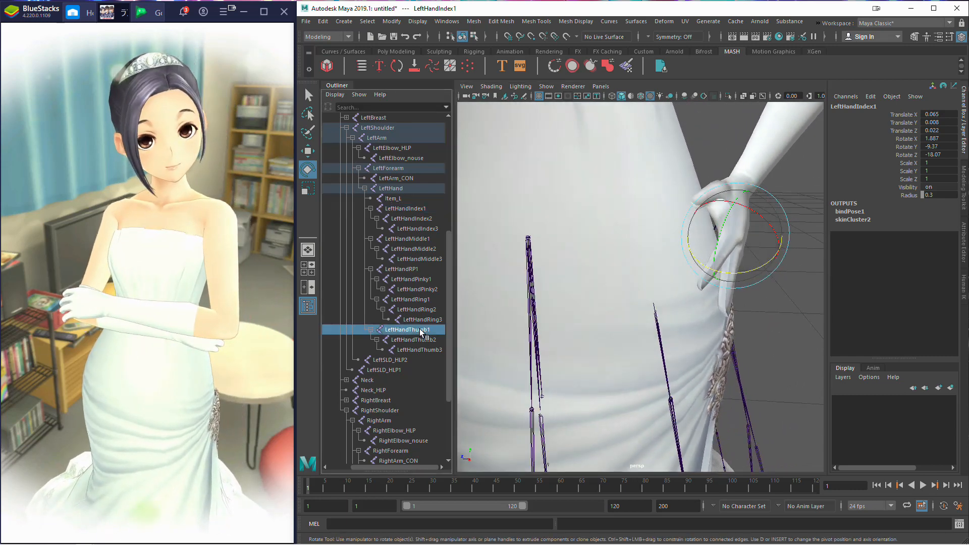
click(396, 198)
click(399, 208)
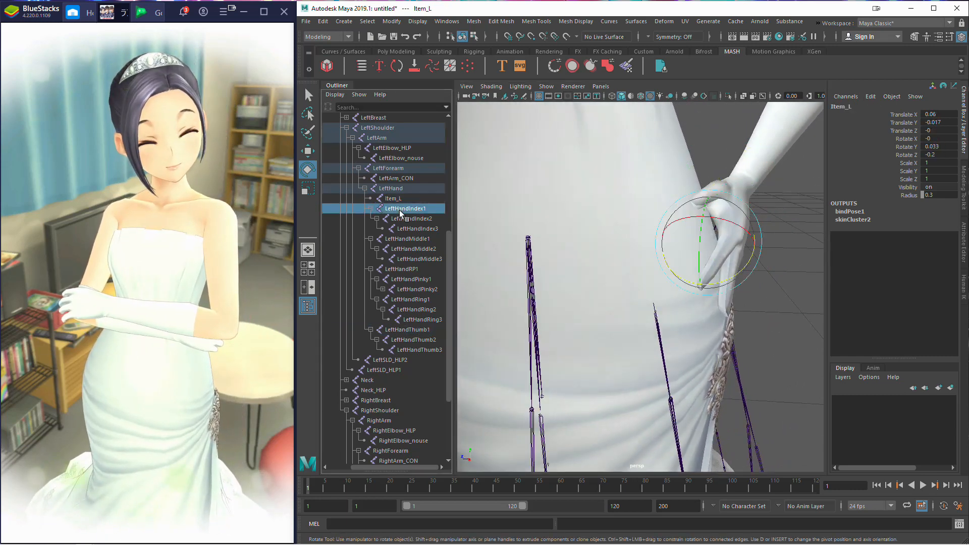
click(400, 177)
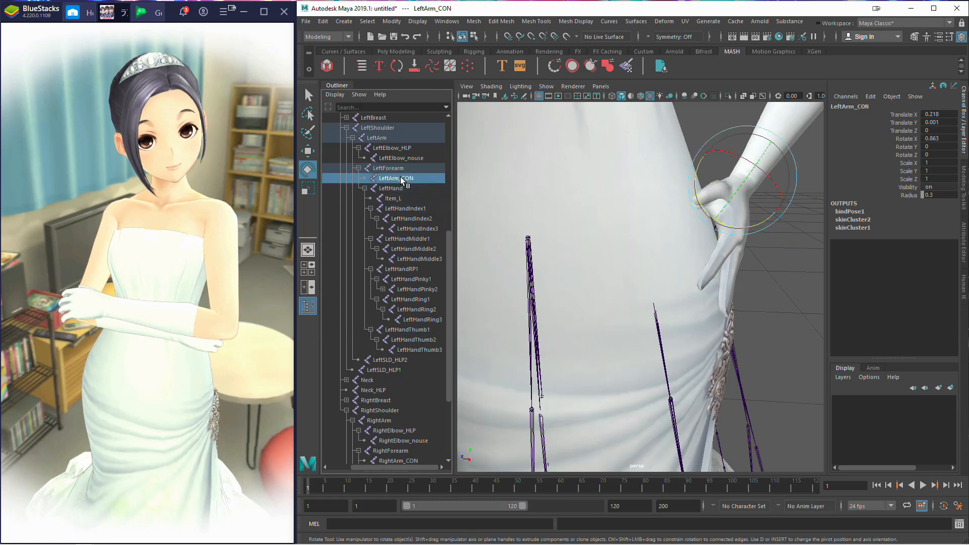
drag(718, 146, 727, 155)
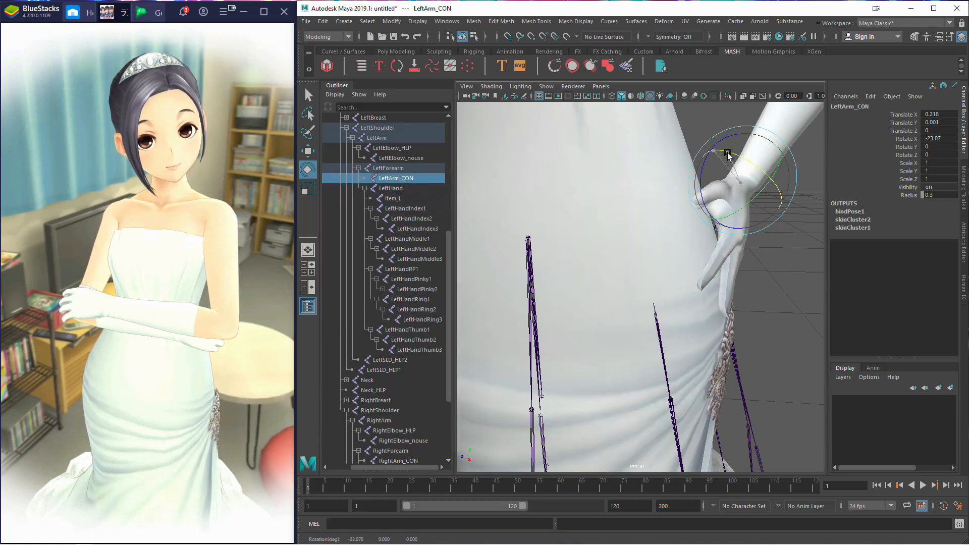
click(391, 21)
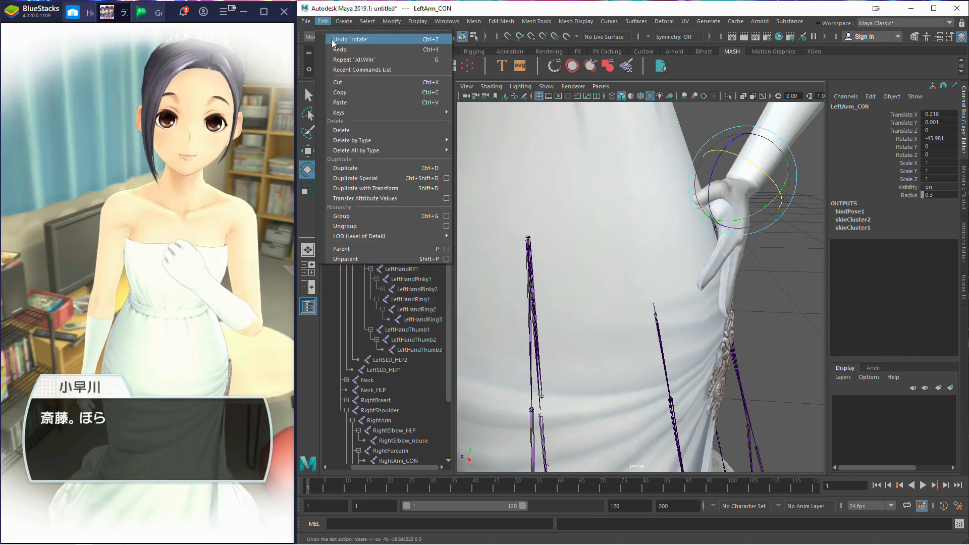
click(333, 39)
Step: Refine the left hand's angle on the hip by rotating LeftHand to about 22 degrees on X, -24 on Y and 21 on Z
click(387, 188)
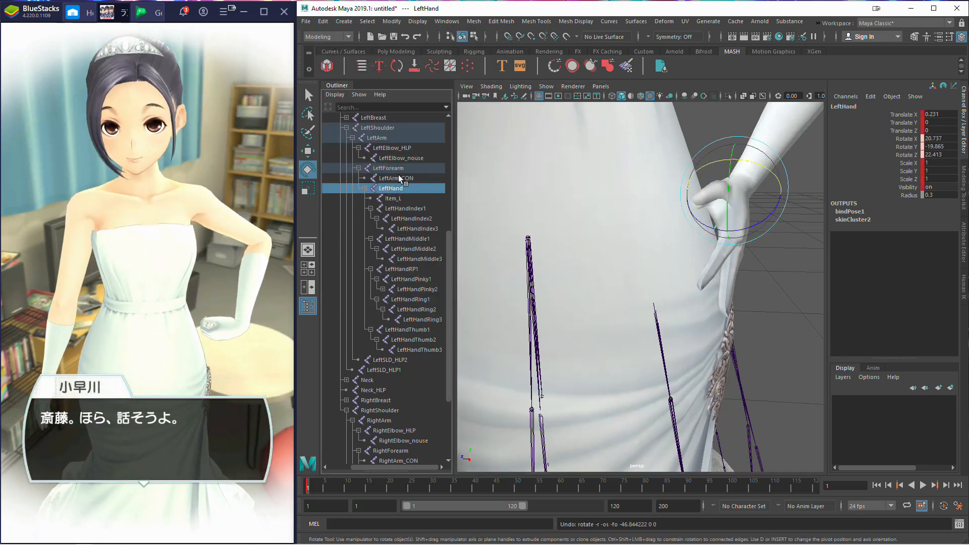
drag(756, 171, 790, 144)
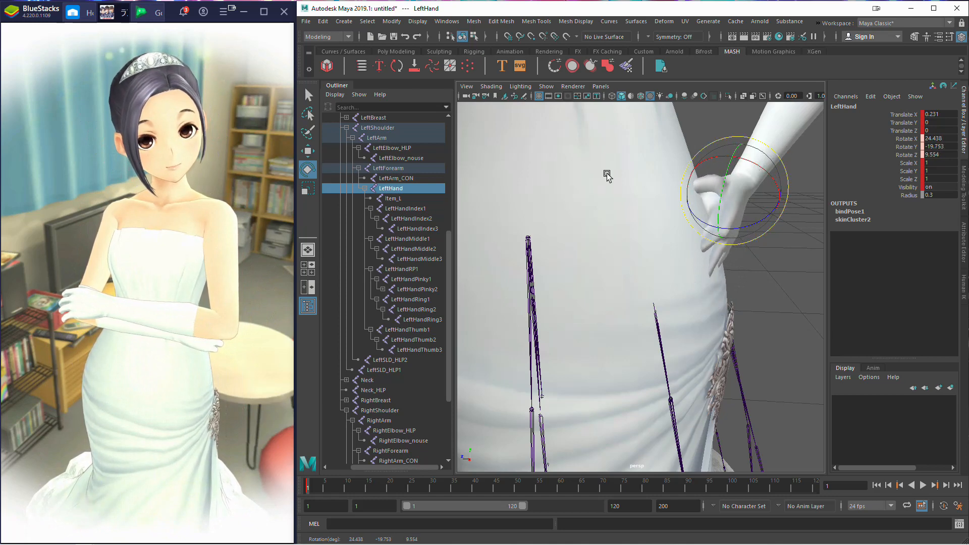
alt+drag(608, 175, 752, 164)
alt+middle_drag(753, 164, 701, 201)
key(f)
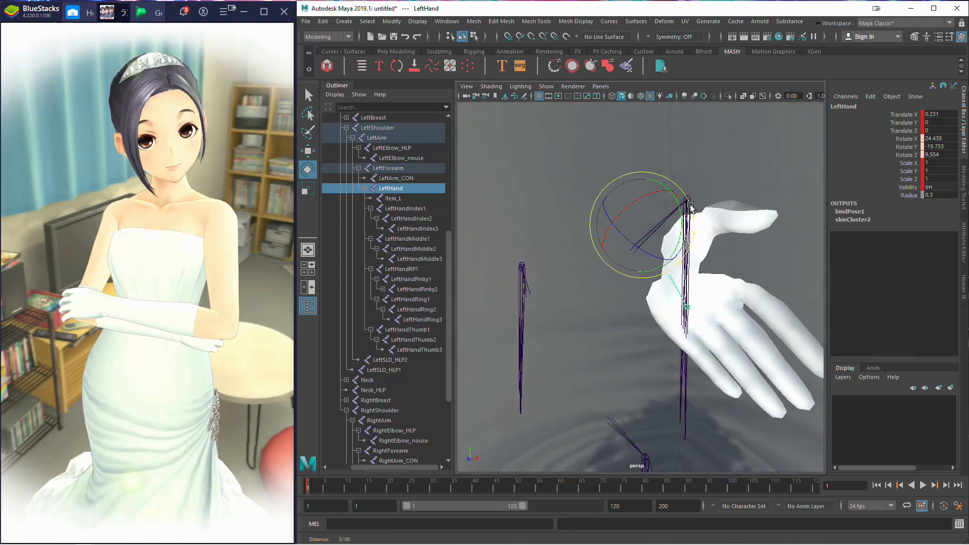
drag(685, 206, 638, 189)
drag(605, 231, 608, 234)
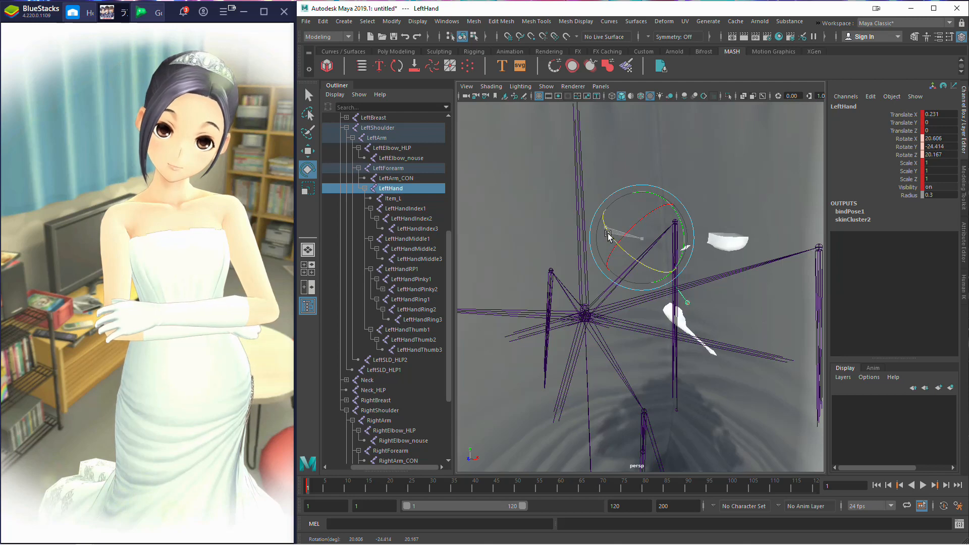
alt+drag(675, 230, 370, 237)
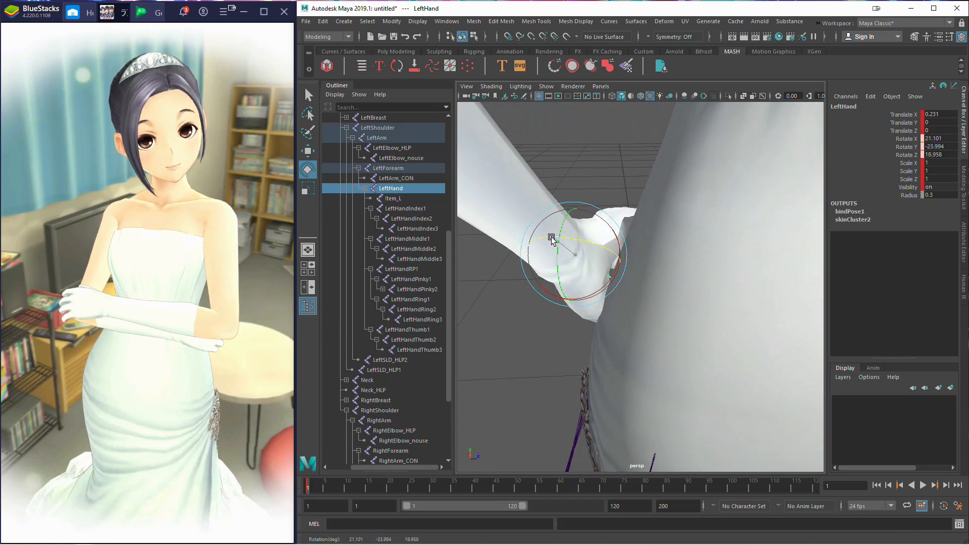
alt+drag(552, 239, 816, 196)
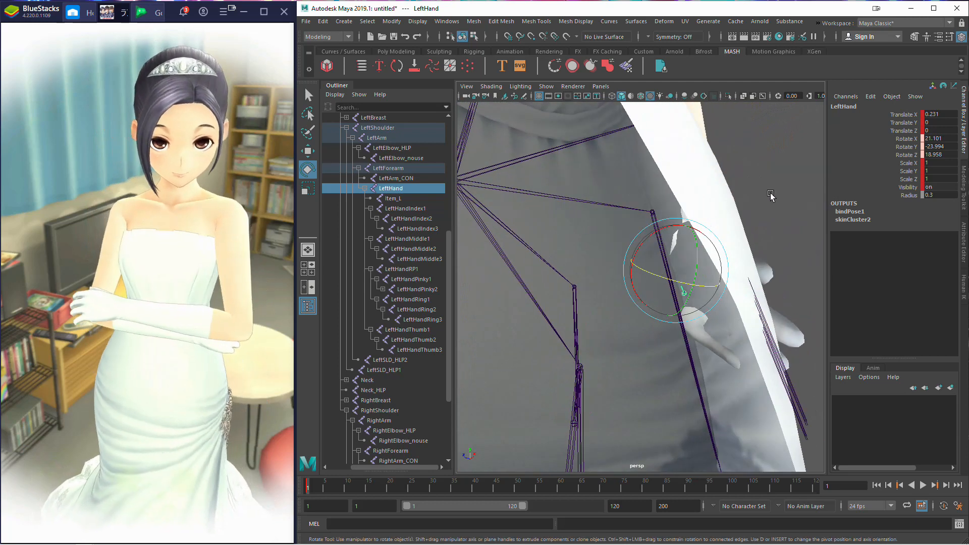
alt+drag(645, 228, 626, 262)
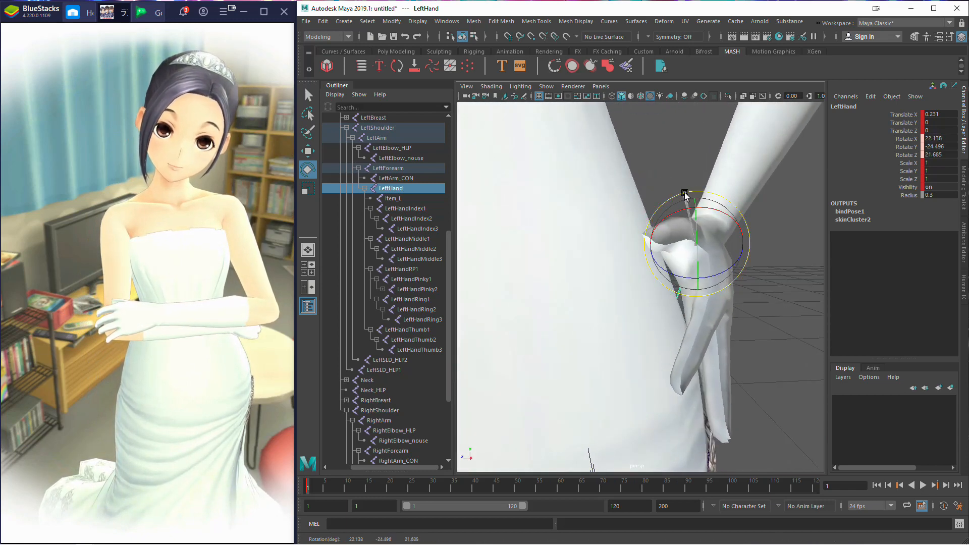
alt+drag(661, 198, 568, 206)
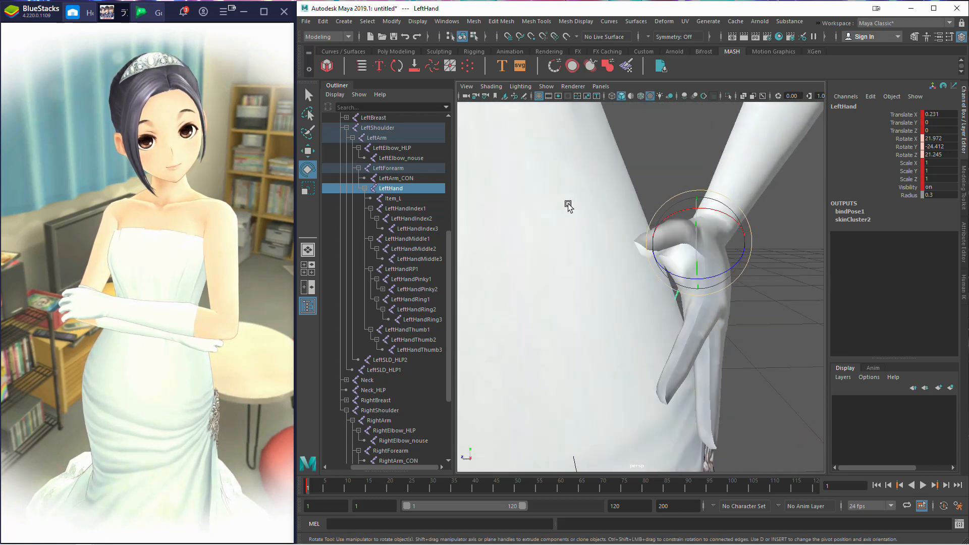
Step: Readjust the left thumb's base by rotating LeftHandThumb1 to about 71 degrees on X, -49 on Y and -11 on Z
click(407, 329)
drag(673, 186, 524, 190)
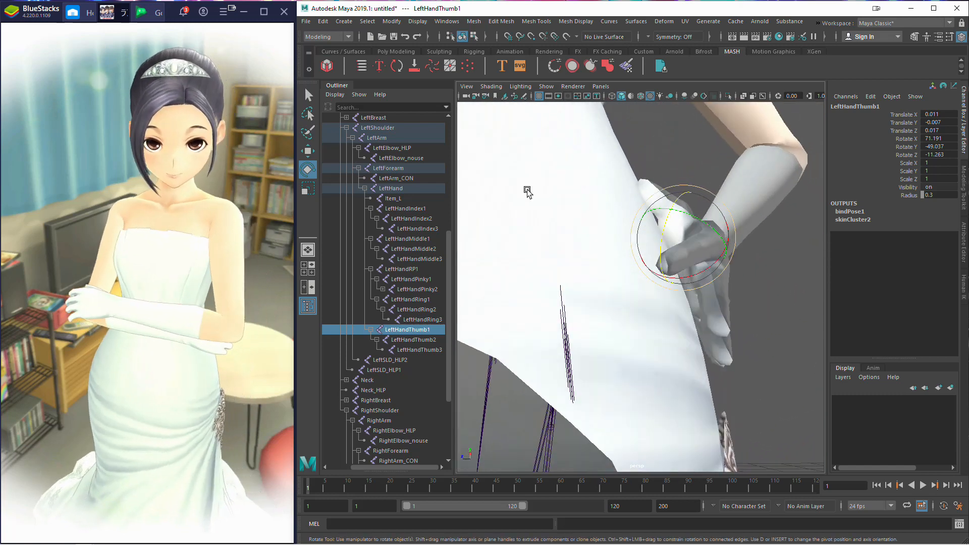
Step: Bend the left middle finger at its base by rotating LeftHandMiddle1 to about -11 degrees on Z
click(407, 310)
click(410, 299)
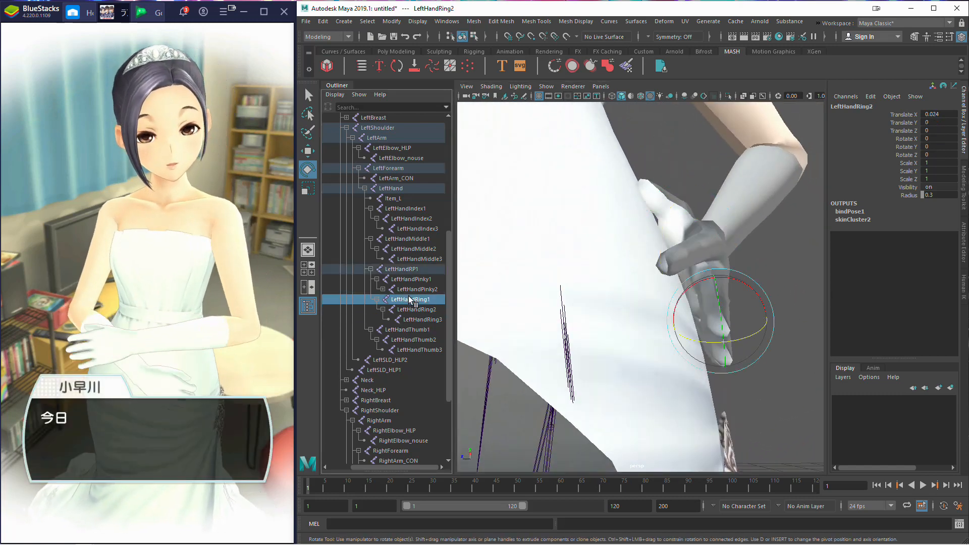
click(408, 239)
alt+drag(606, 192, 667, 198)
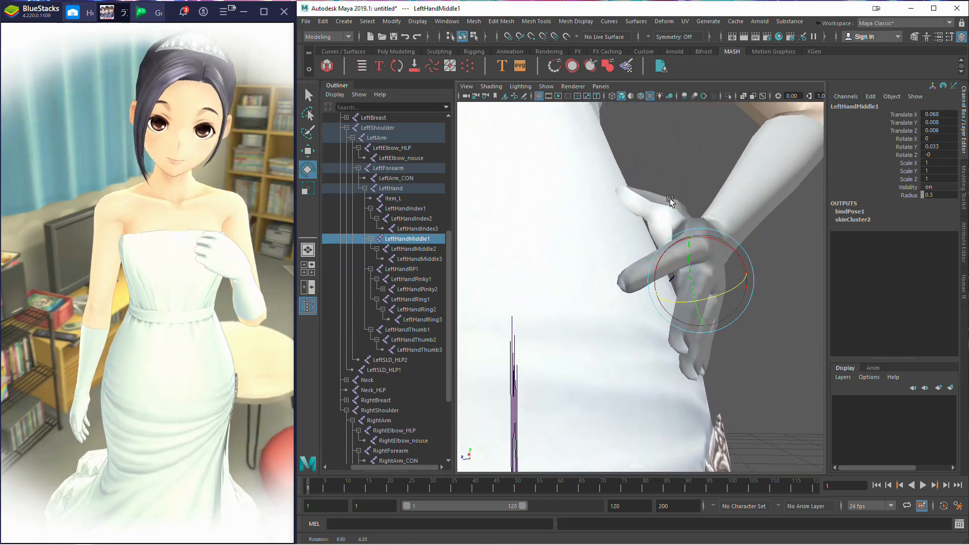
drag(734, 296, 698, 249)
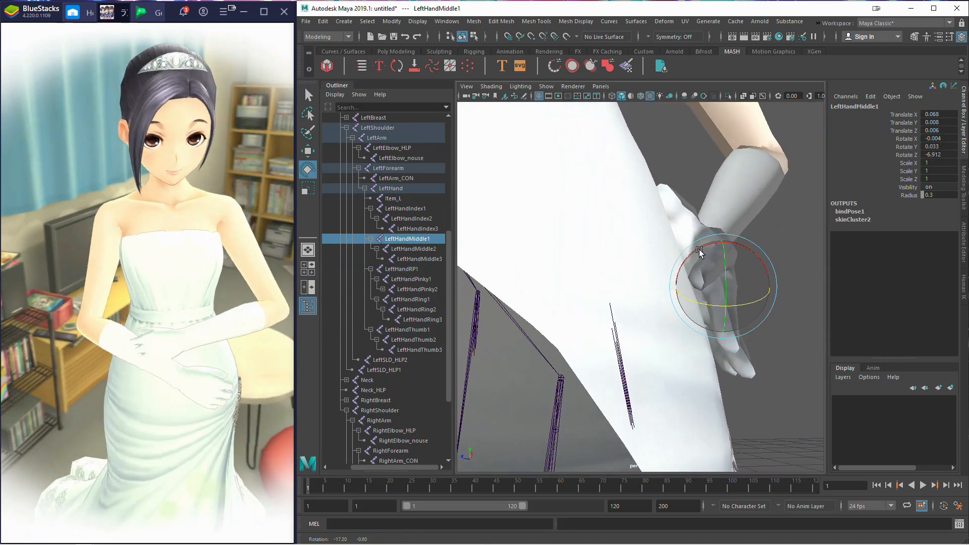
drag(760, 297, 757, 301)
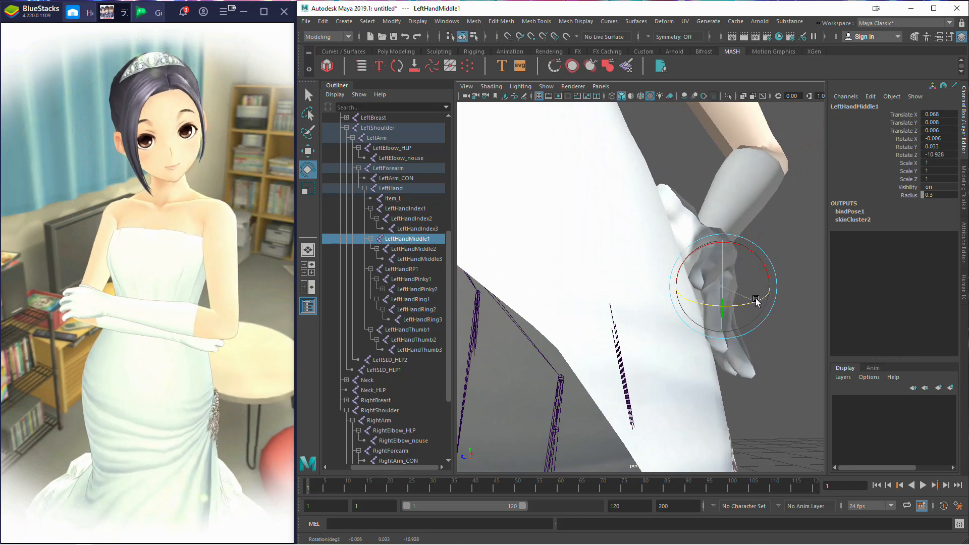
Step: Bend the left middle finger's outer joints, rotating LeftHandMiddle2 and LeftHandMiddle3 each to about -3 degrees on Z
click(401, 249)
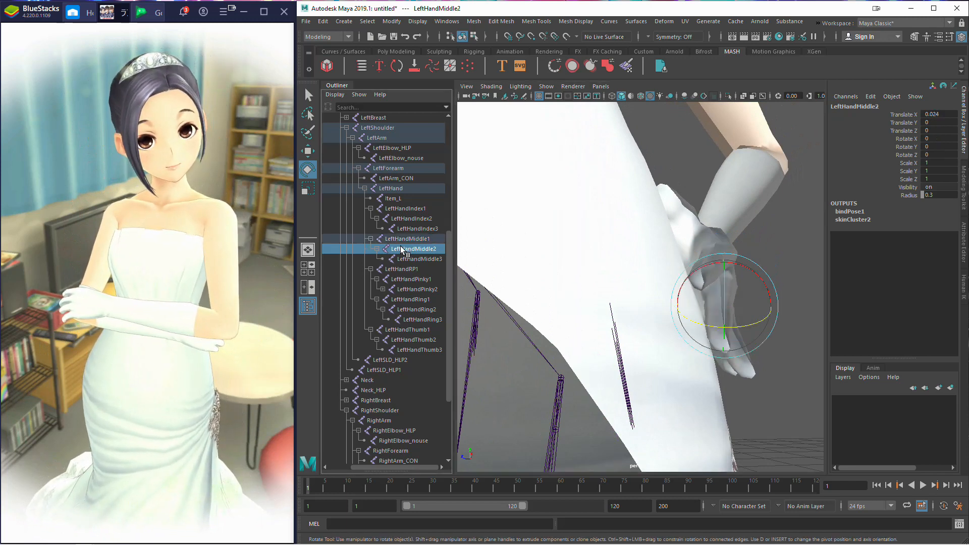
drag(741, 330, 743, 334)
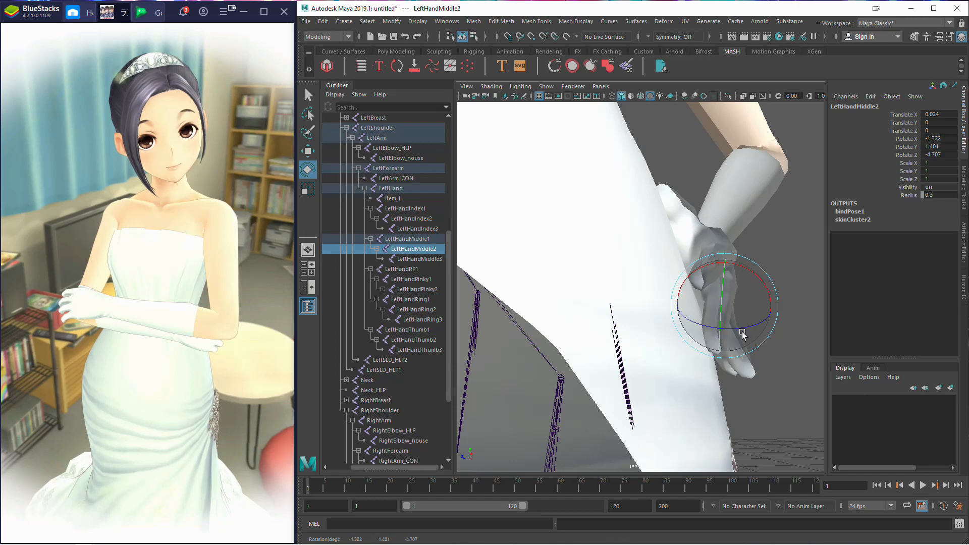
alt+drag(651, 304, 753, 364)
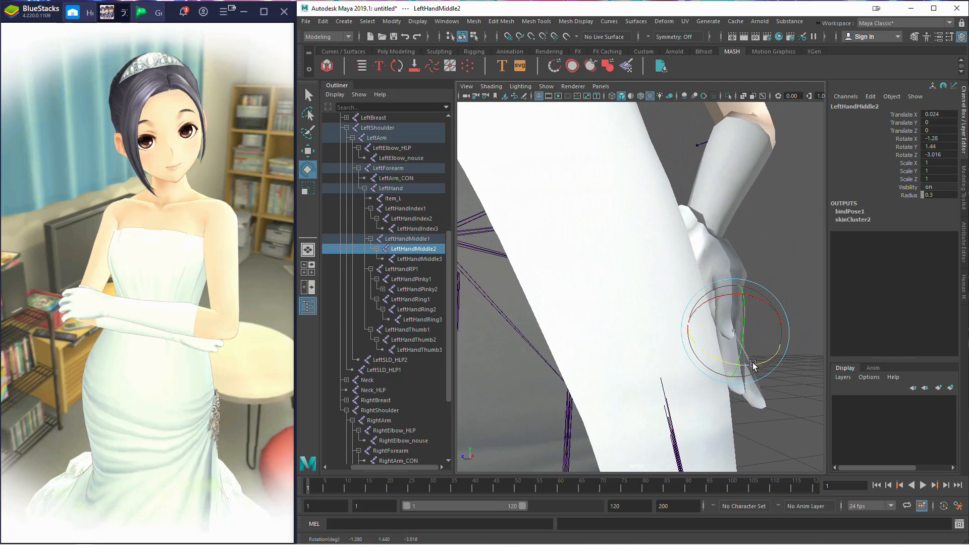
click(435, 260)
drag(767, 393, 770, 392)
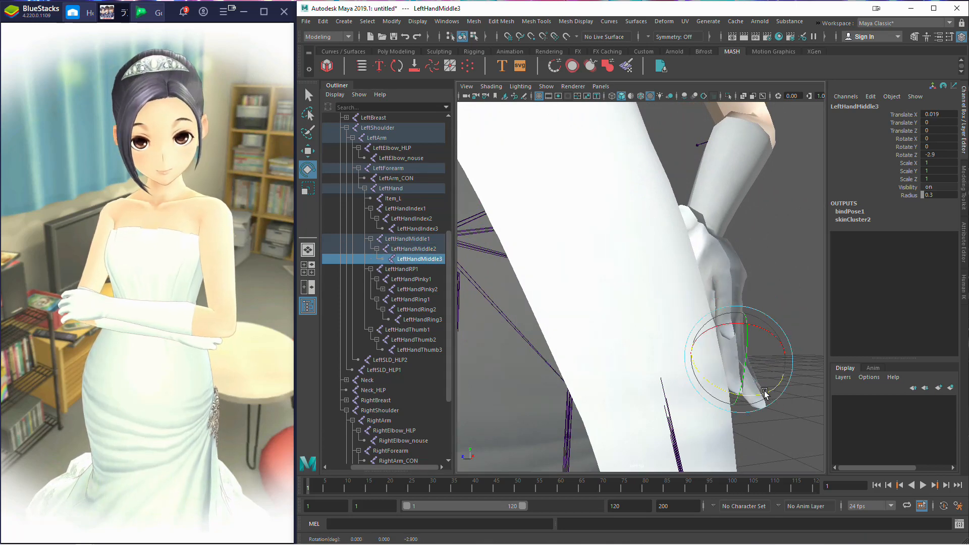
Step: Bend the left ring finger at its base by rotating LeftHandRing1 to about -4.5 degrees on Z
alt+drag(650, 305, 677, 331)
click(410, 299)
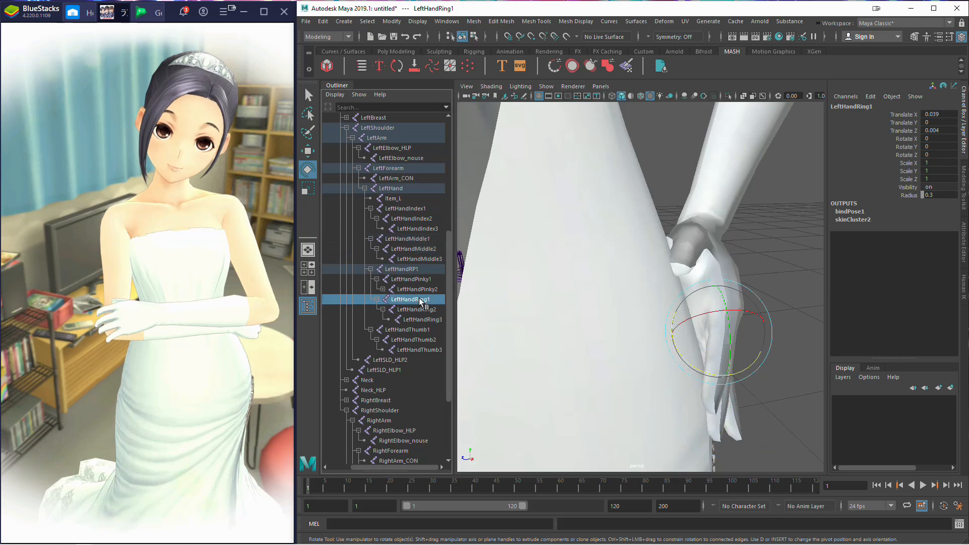
drag(748, 288, 750, 288)
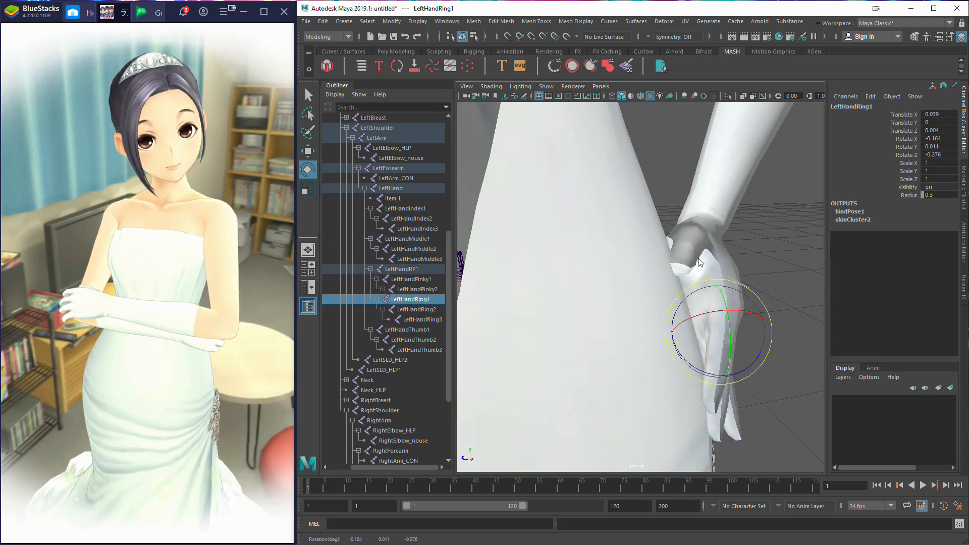
alt+drag(760, 291, 738, 248)
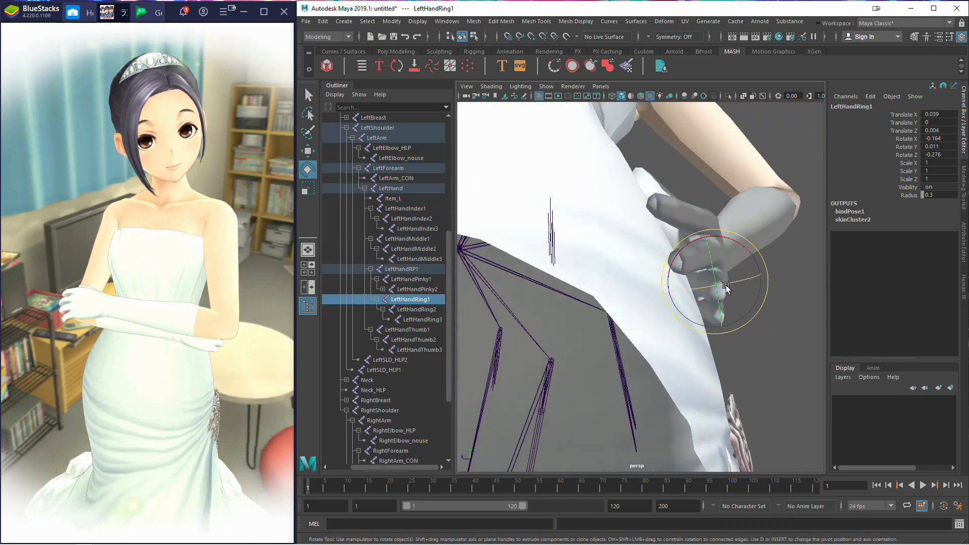
drag(726, 286, 723, 287)
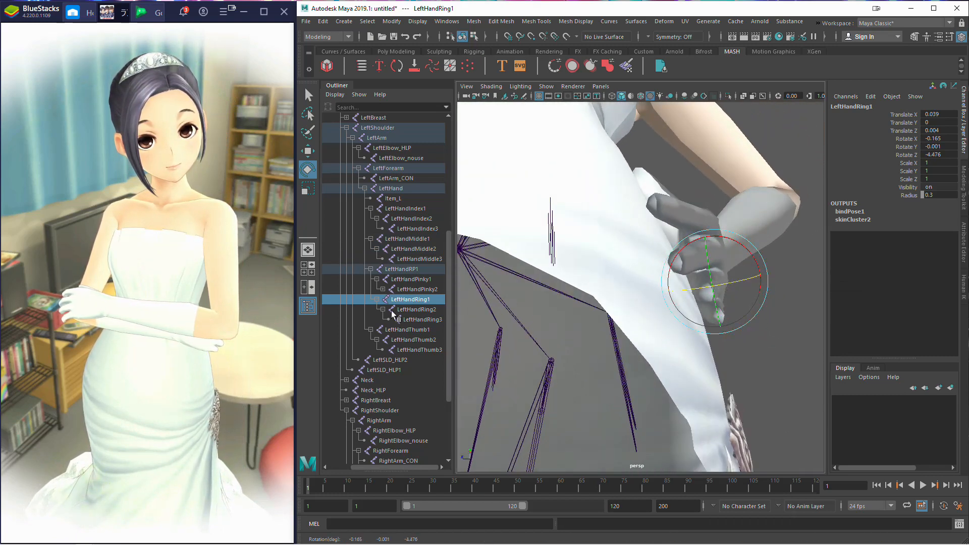
Step: Curl the left ring finger's outer joints by adjusting LeftHandRing2 and rotating LeftHandRing3 to about -10 degrees on Z
click(403, 309)
drag(697, 294, 670, 314)
click(437, 321)
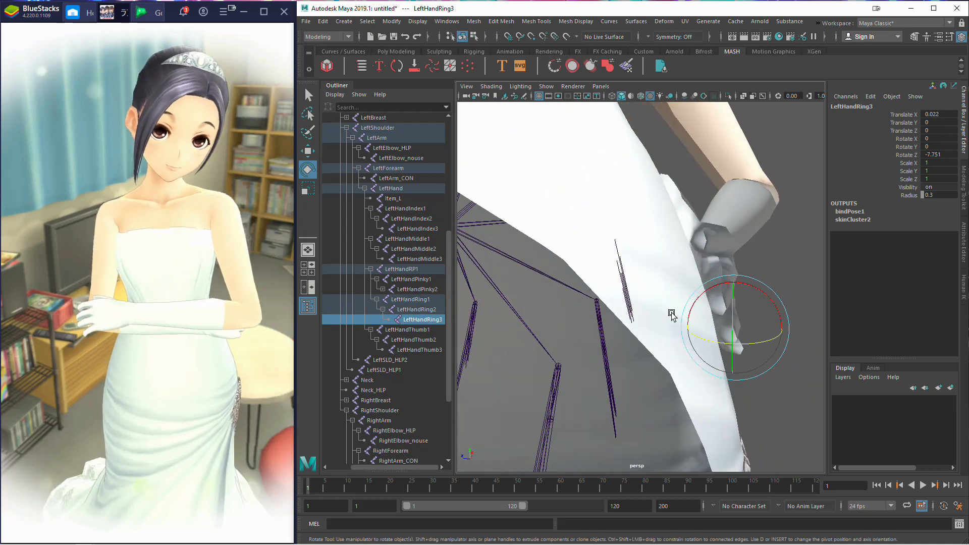
mouse_move(729, 343)
mouse_down()
mouse_move(716, 347)
mouse_move(692, 324)
mouse_move(745, 343)
mouse_up()
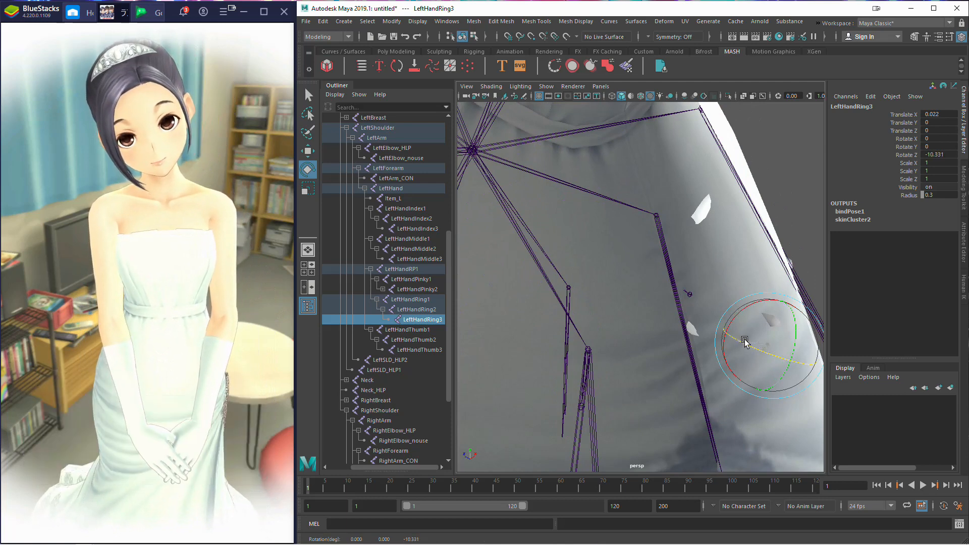
Step: Select the LeftHandPinky2 joint for rotating the left pinky
click(408, 289)
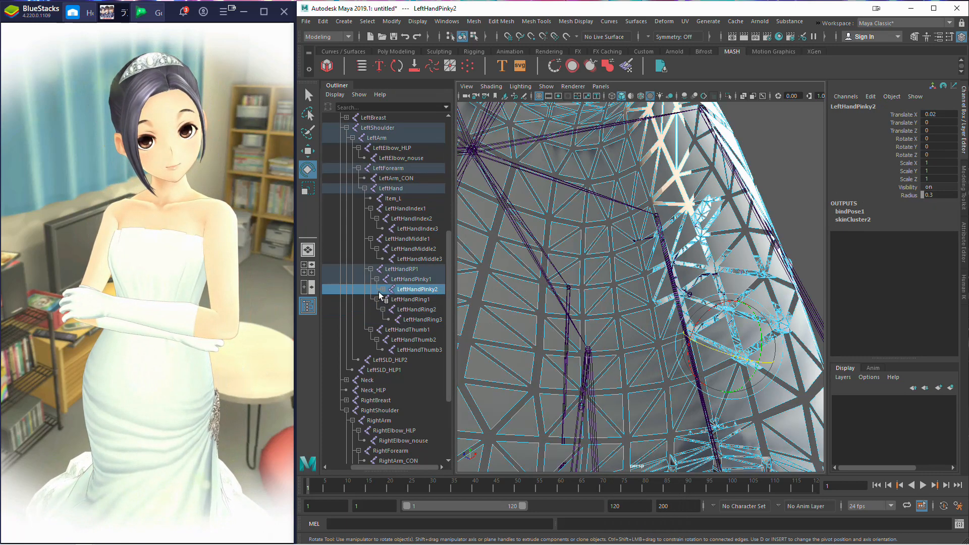
alt+drag(651, 287, 631, 268)
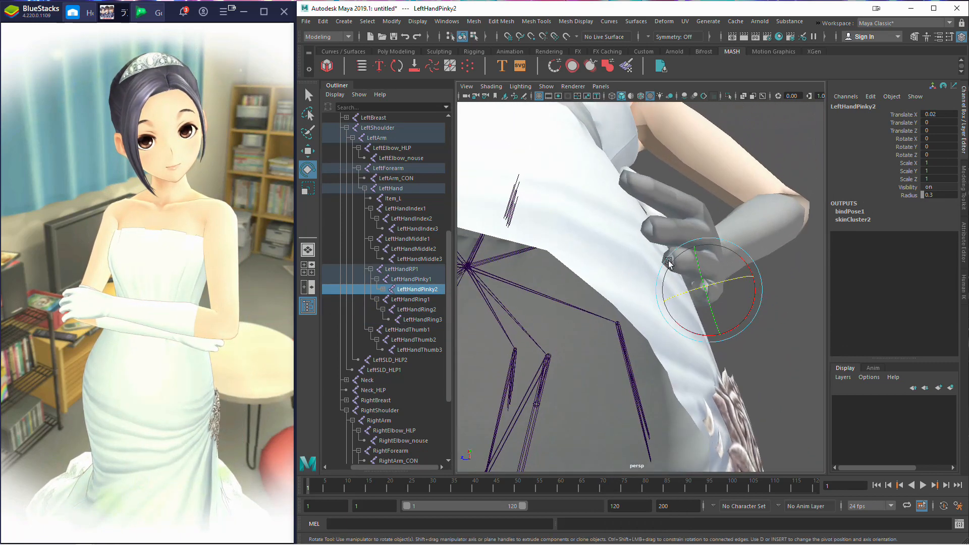
Step: Rotate the LeftHandPinky2 joint to about -5.3° in Z and LeftHandRing1 to about -6.8° in Z to curl the fingers
drag(727, 283, 721, 283)
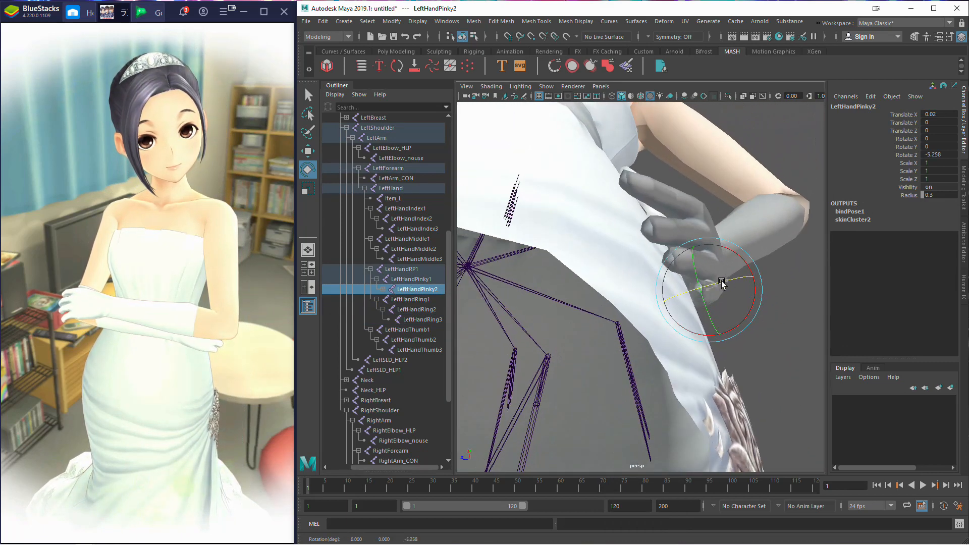
click(418, 299)
drag(722, 260, 710, 263)
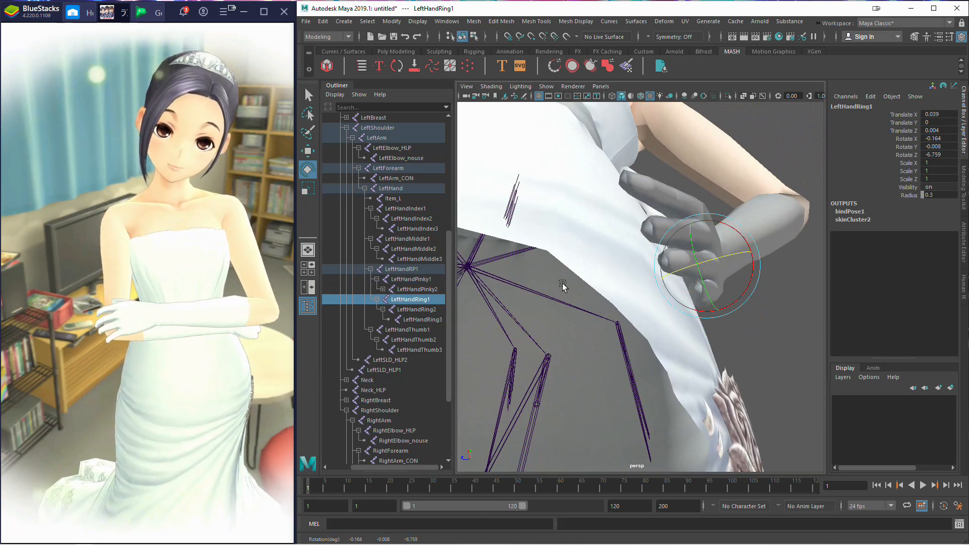
Step: Expose the LeftHandPinky3 joint in the hierarchy and rotate it to about -8.6° in Z
click(424, 289)
click(383, 290)
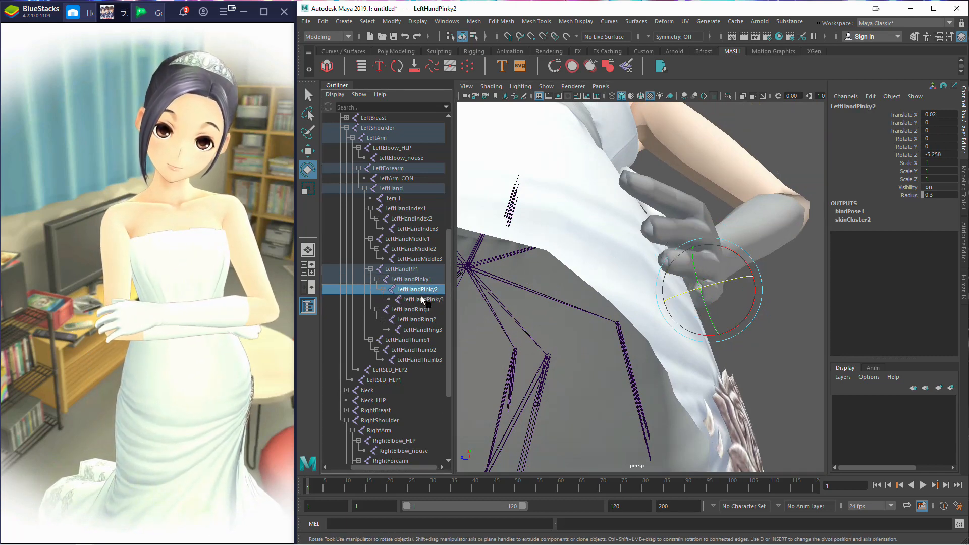
click(423, 298)
mouse_move(672, 291)
mouse_down()
mouse_move(679, 292)
mouse_move(671, 290)
mouse_up()
alt+middle_drag(670, 289, 675, 289)
alt+drag(676, 292, 708, 293)
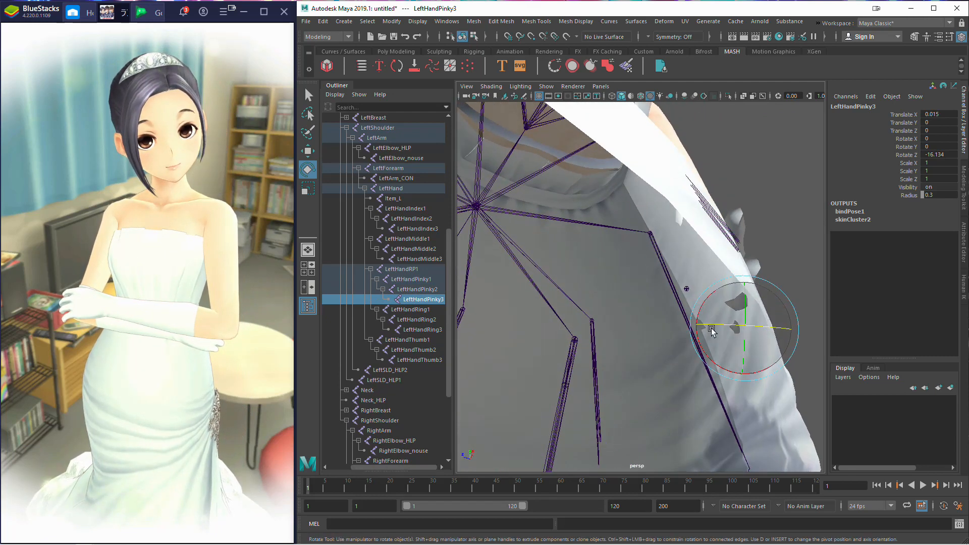
alt+drag(707, 325, 713, 327)
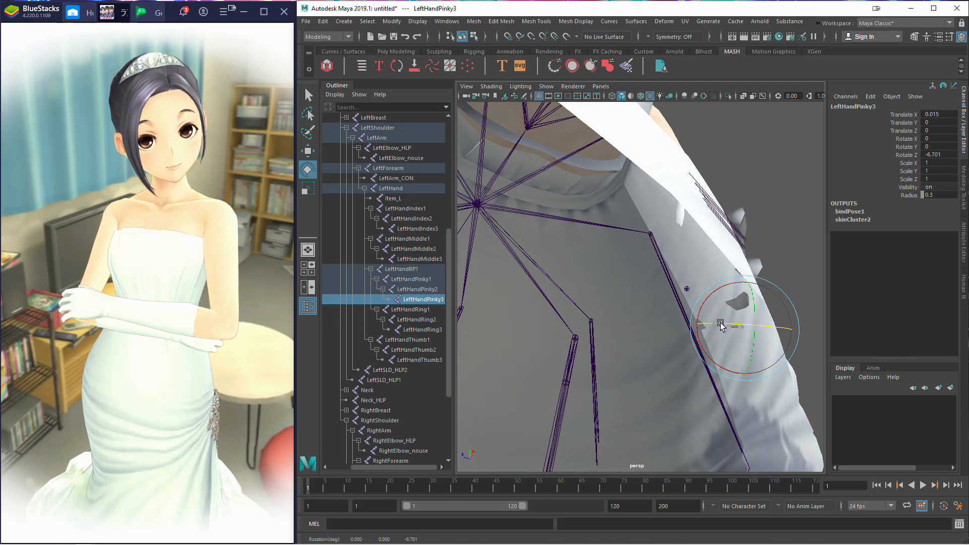
alt+drag(719, 326, 625, 353)
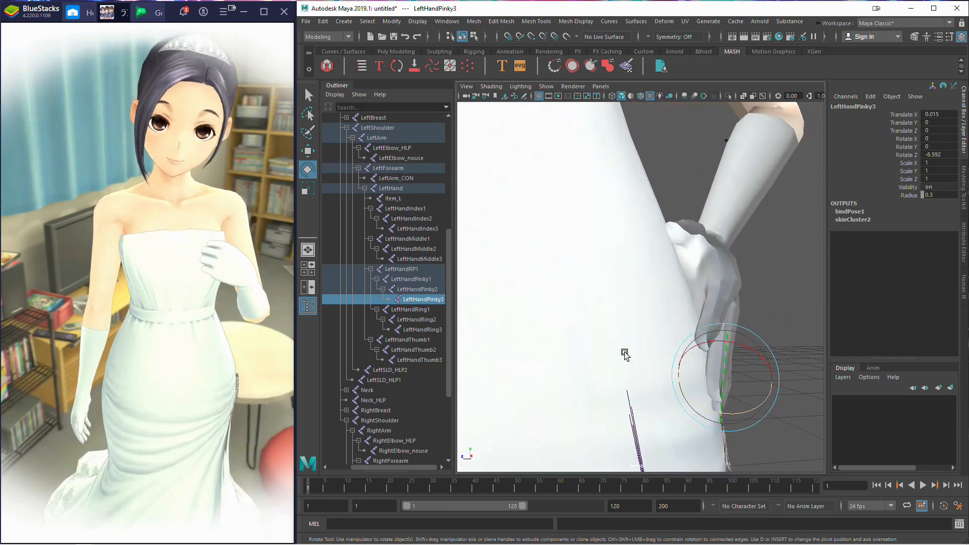
Step: Rotate the LeftHandIndex1 joint to about -19.7° in Z and LeftHandIndex2 to about 0.1° in X
click(420, 319)
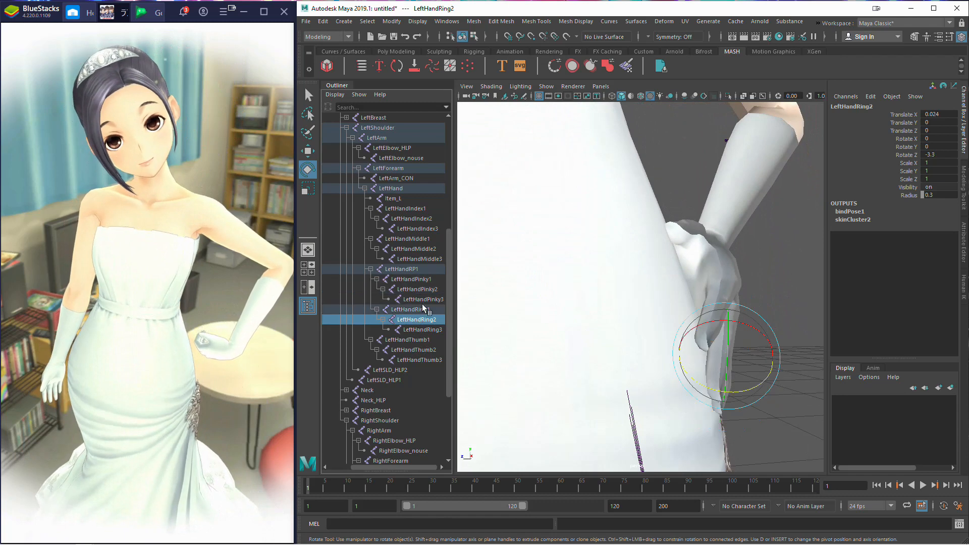
click(403, 208)
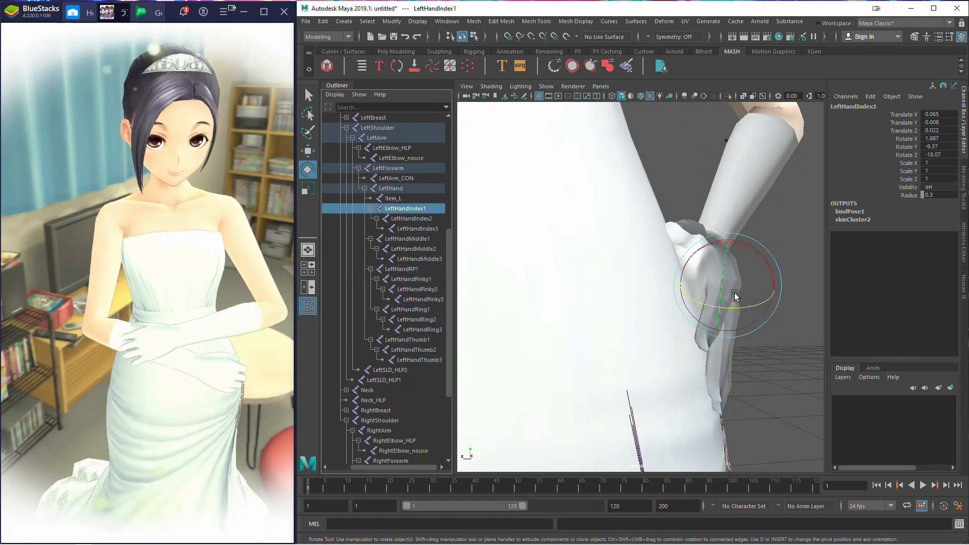
drag(728, 309, 727, 309)
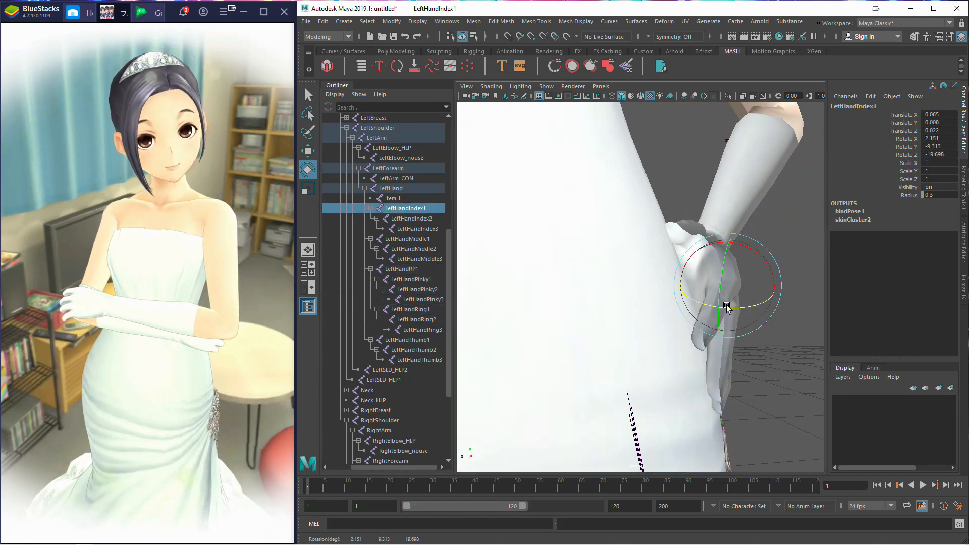
click(402, 218)
click(705, 328)
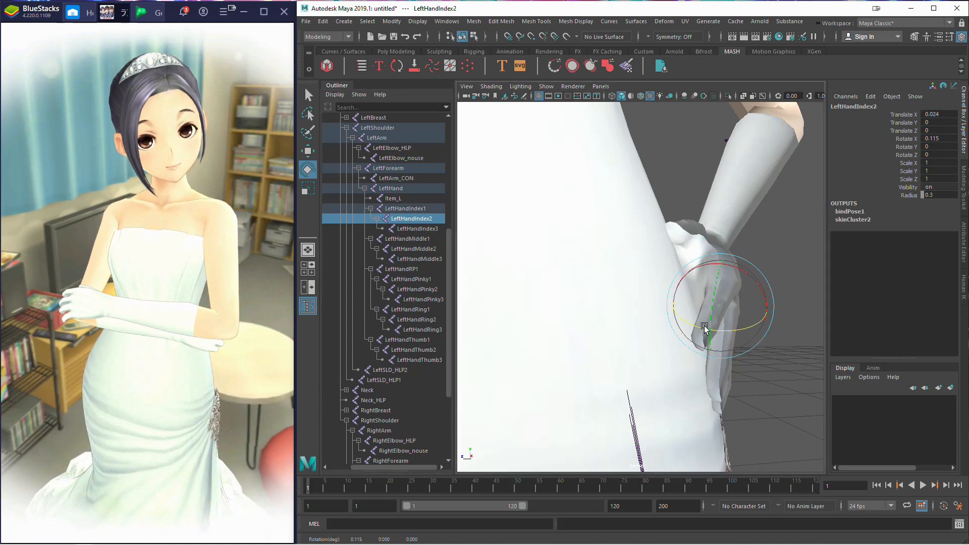
Step: Rotate the LeftHandIndex3 joint to about -2.7° in Z so the fingertip stops poking through the dress
click(417, 230)
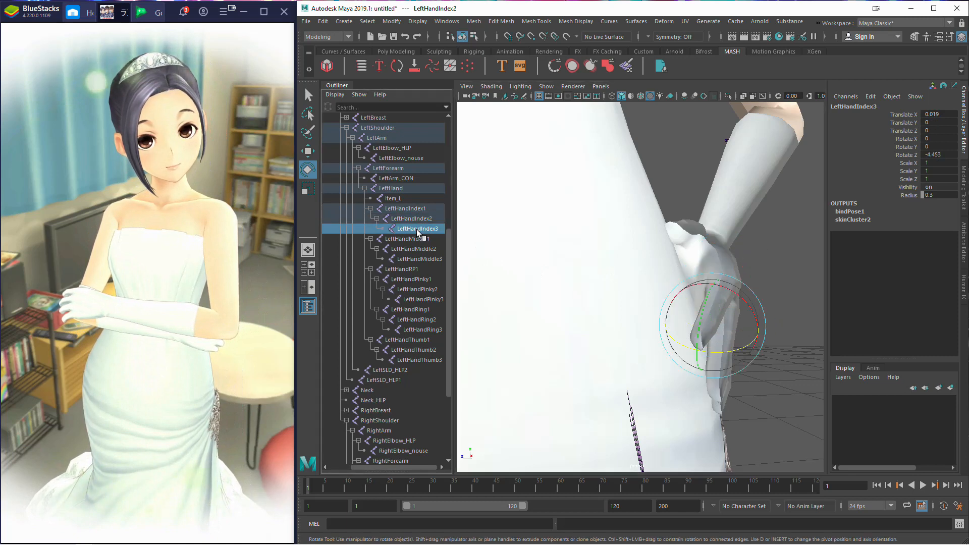
click(689, 353)
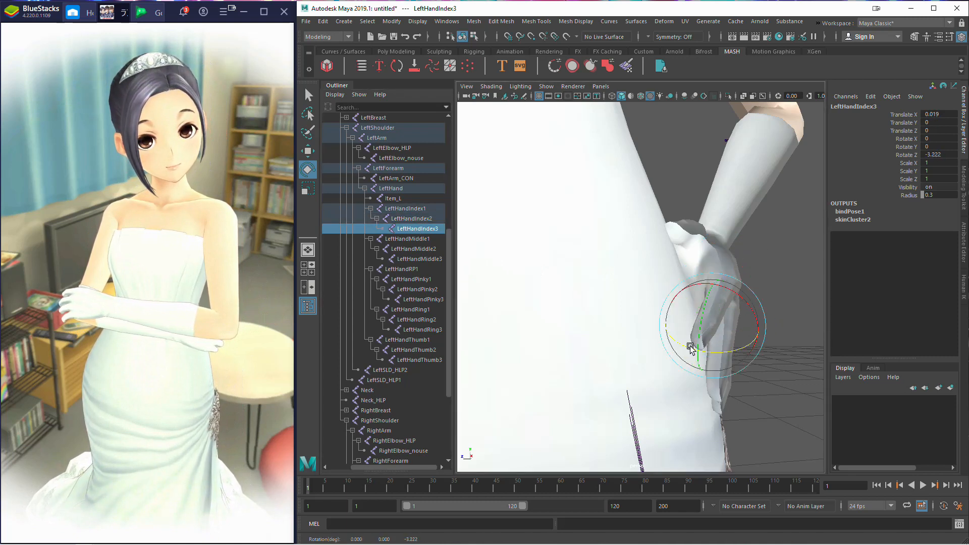
scroll(684, 348, up, 10)
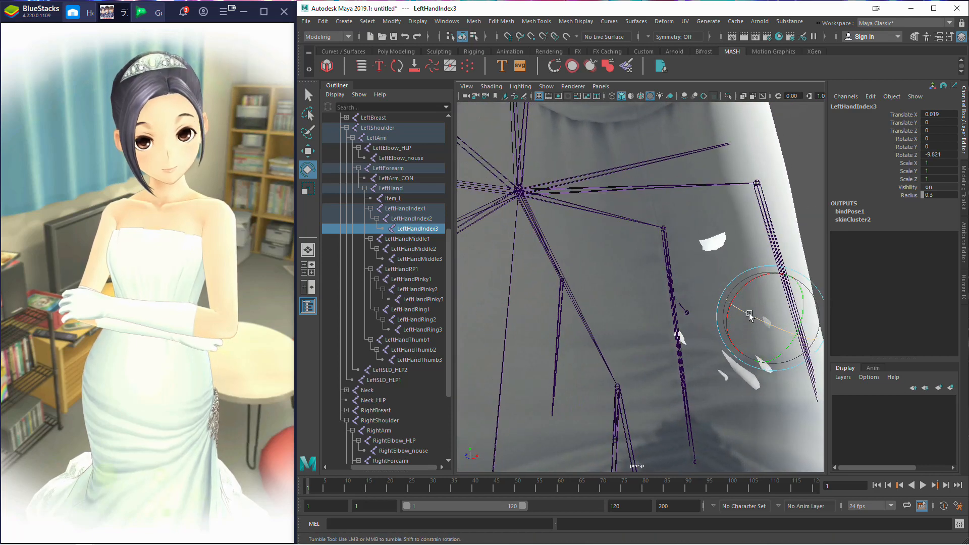
alt+drag(747, 335, 754, 323)
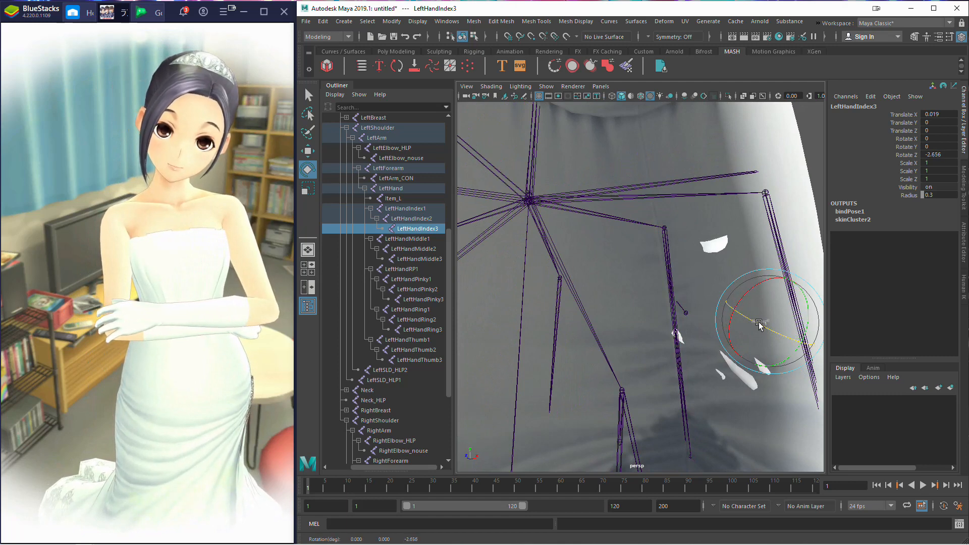
Step: Rotate the LeftHandMiddle3 joint to about 2.7° in Z and LeftHandPinky3 to about 5.9° in Z to pull the fingertips out of the dress
click(413, 247)
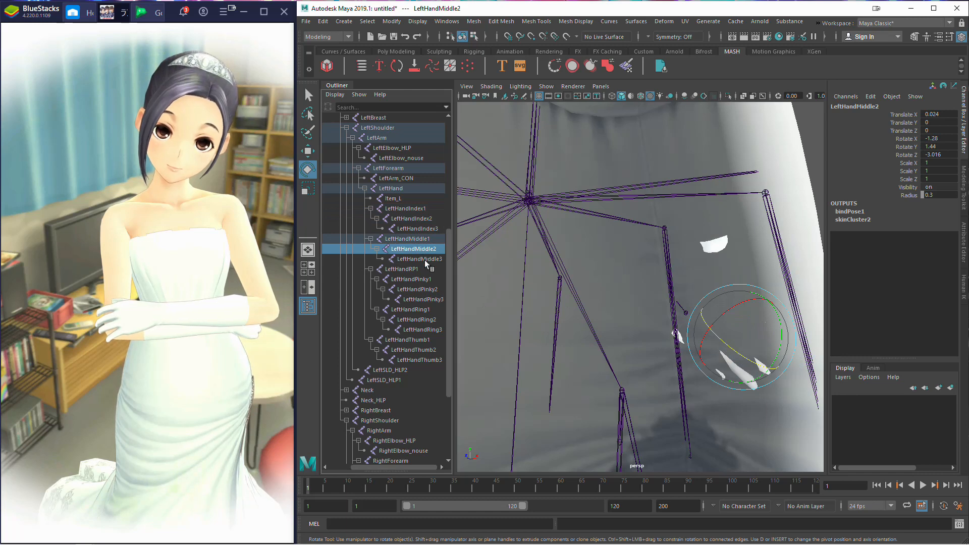
click(424, 259)
drag(752, 372, 757, 374)
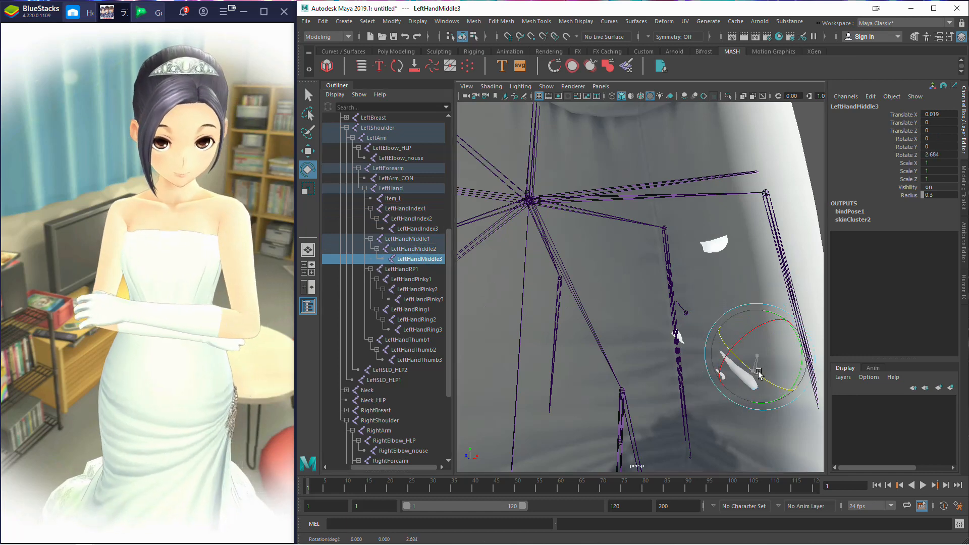
click(400, 269)
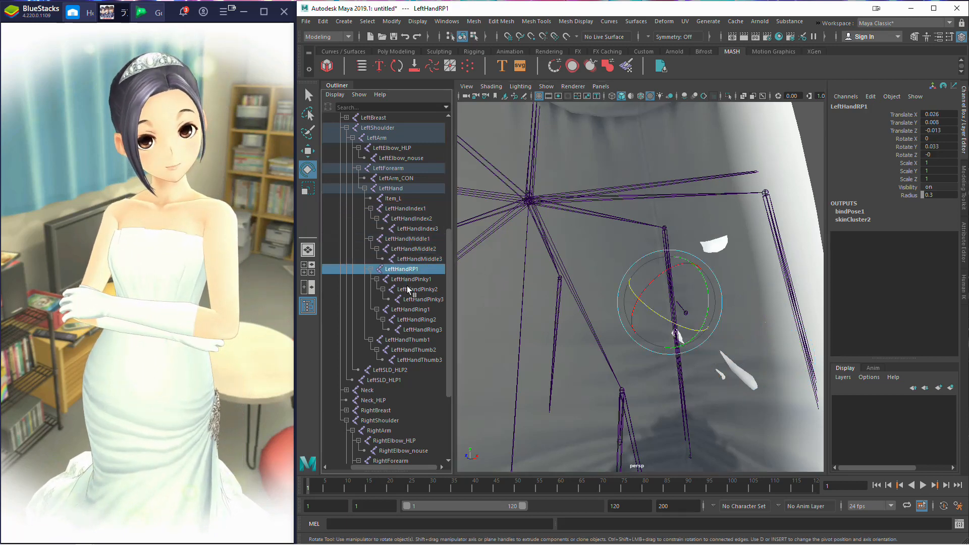
click(411, 288)
click(422, 300)
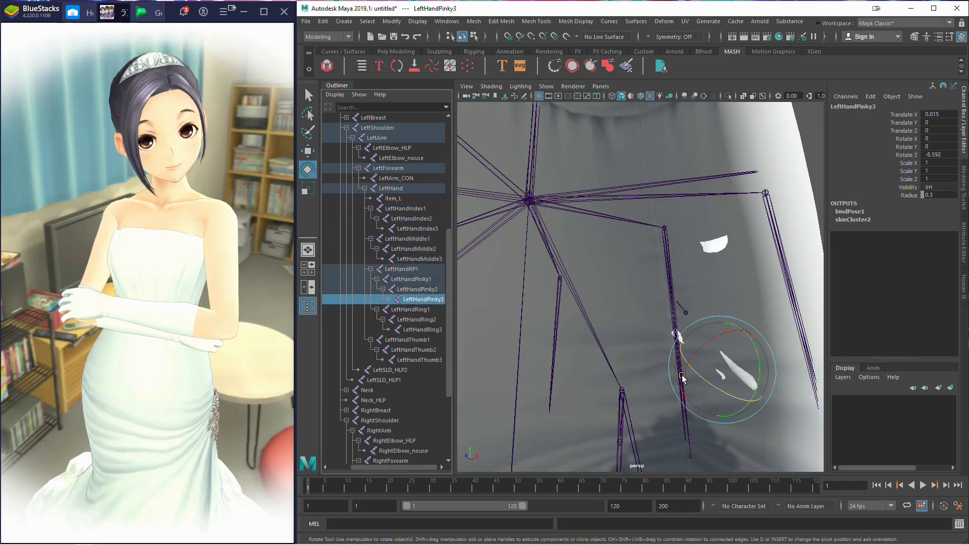
drag(721, 392, 723, 396)
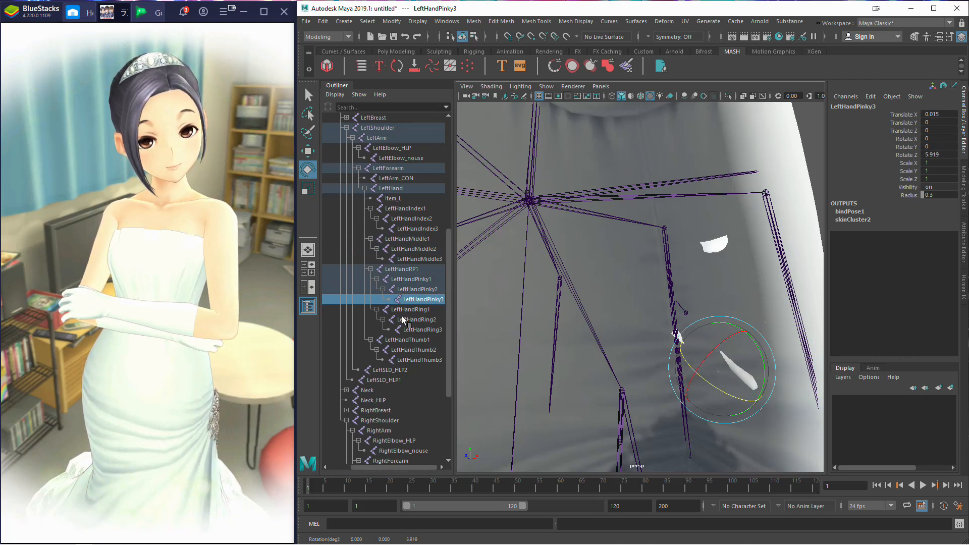
Step: Rotate the LeftHandRing3 joint about Z and set LeftHandRing2 to about 1.7° in Z to lay the ring finger on the hip
click(418, 329)
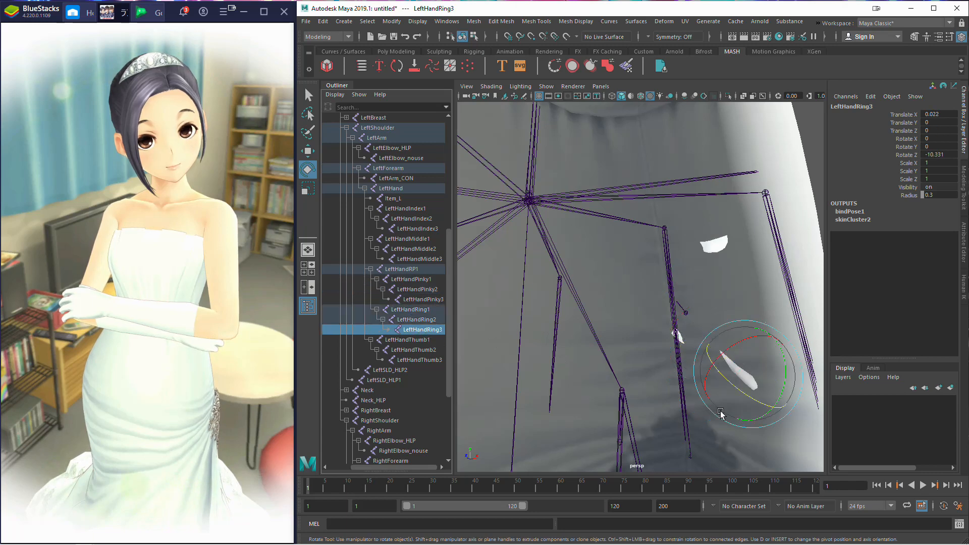
drag(748, 394, 733, 402)
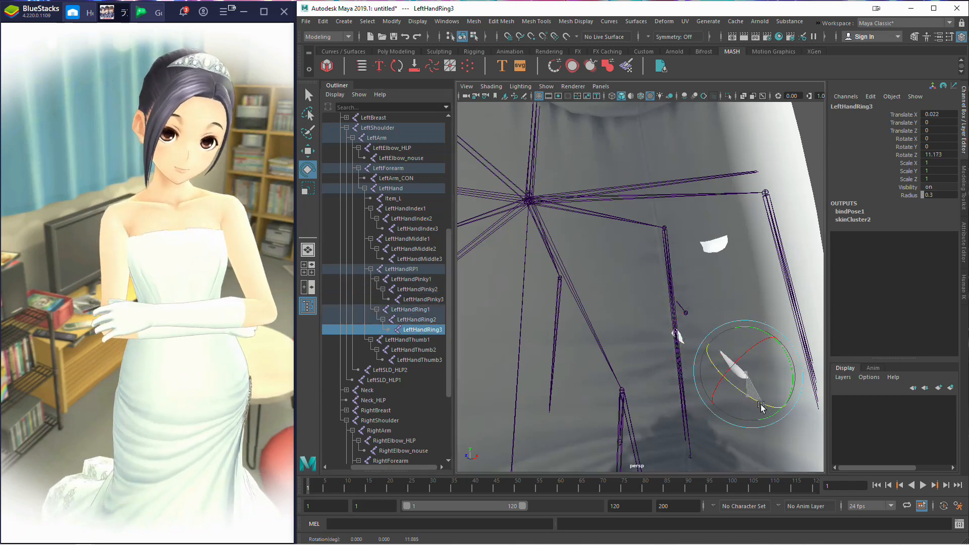
alt+drag(742, 402, 645, 368)
click(410, 322)
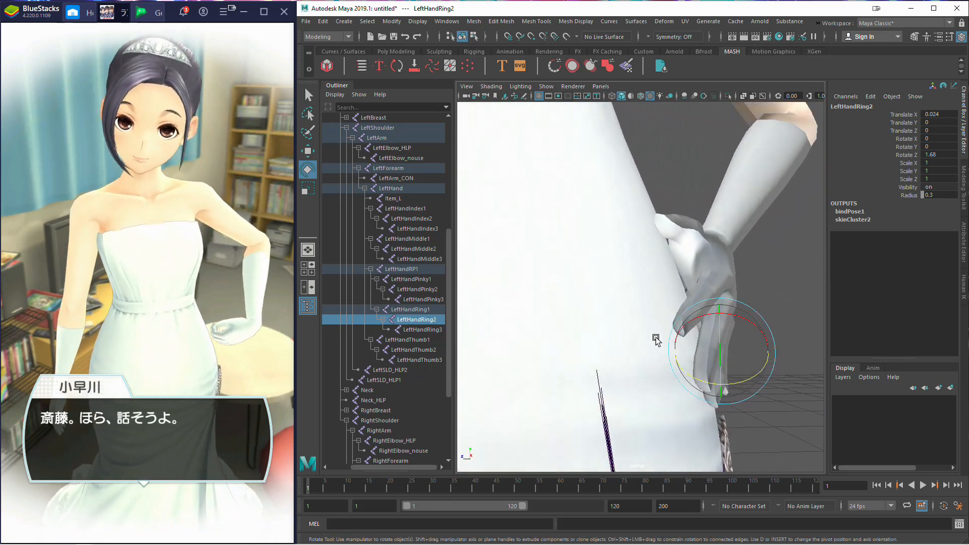
Step: Examine the whole figure's pose from the front with nothing selected
scroll(666, 280, down, 10)
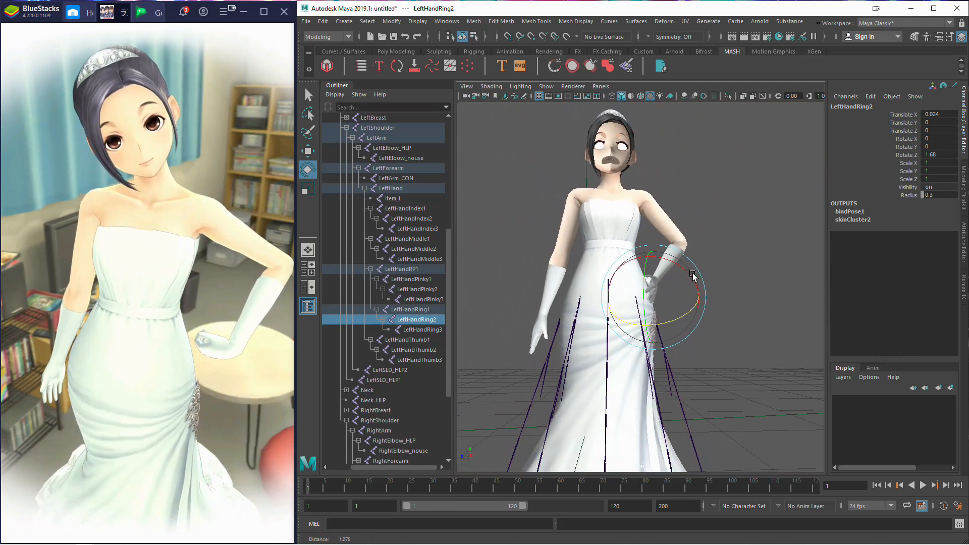
click(687, 209)
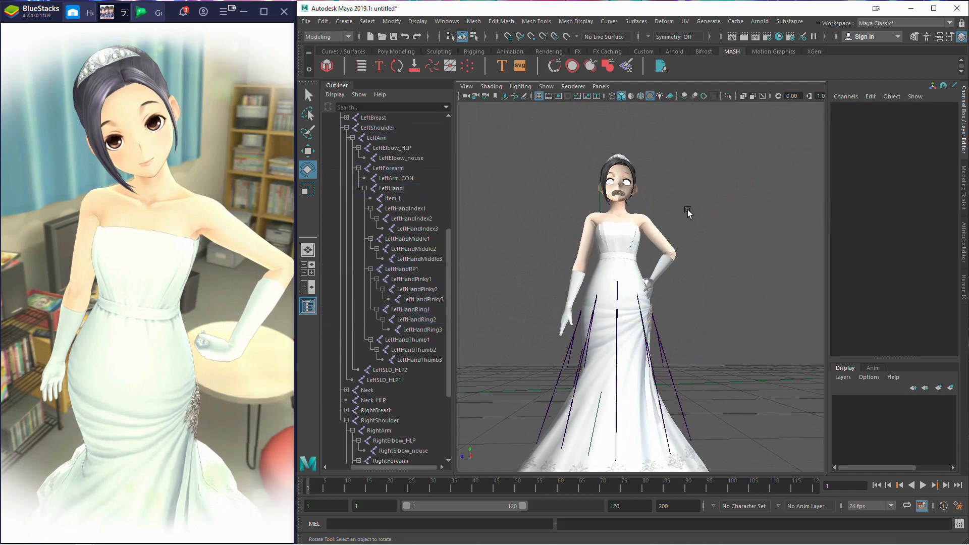
right_drag(691, 202, 696, 207)
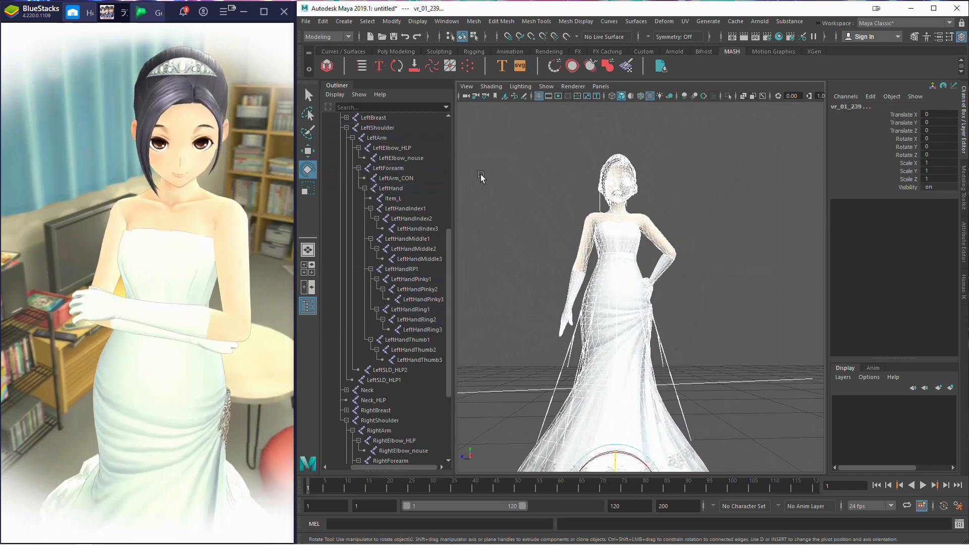
click(549, 161)
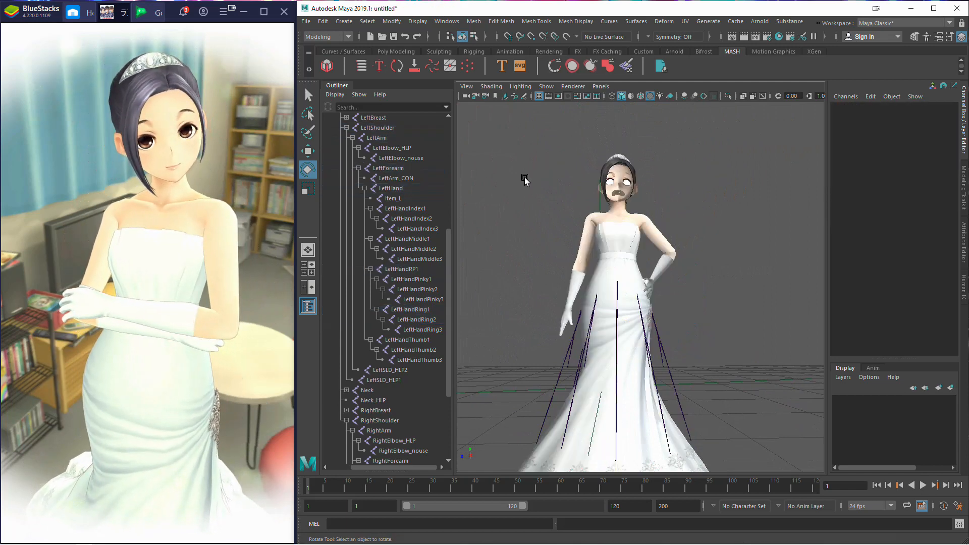
mouse_move(525, 181)
alt+mouse_down()
mouse_move(520, 202)
mouse_move(617, 197)
mouse_move(523, 186)
alt+mouse_up()
alt+right_drag(523, 186, 573, 187)
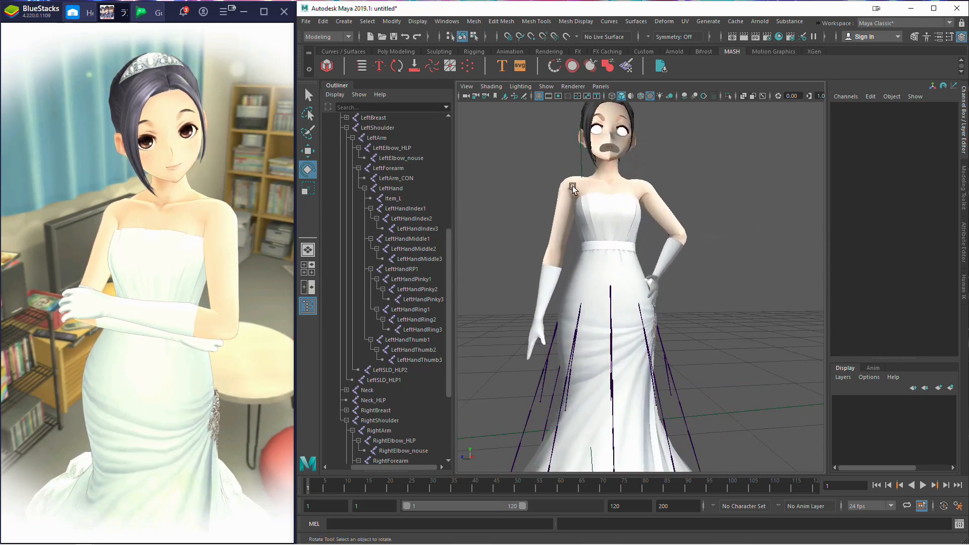
alt+drag(572, 187, 549, 196)
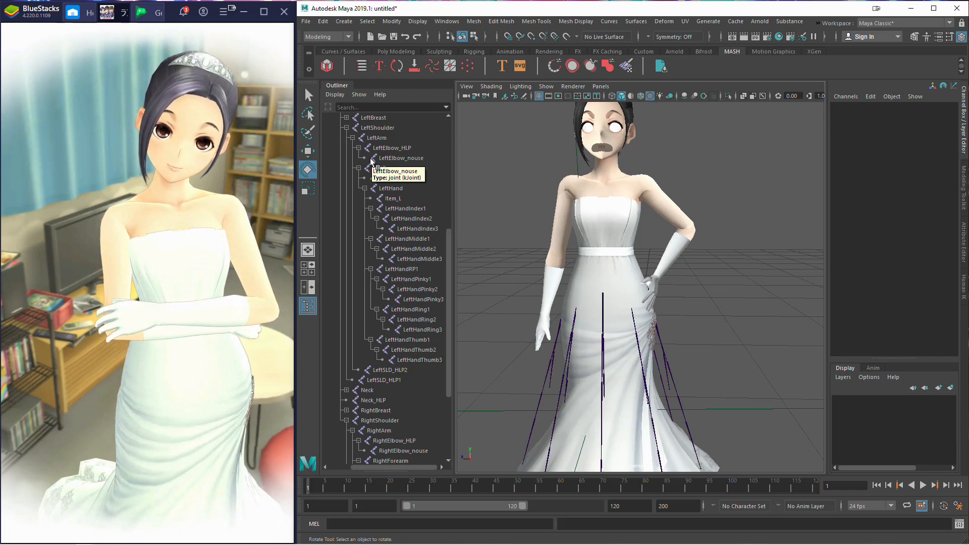
Step: Rotate the RightArm joint to about 4.8° in X, 2.6° in Y and -87.9° in Z
scroll(384, 217, down, 4)
click(378, 288)
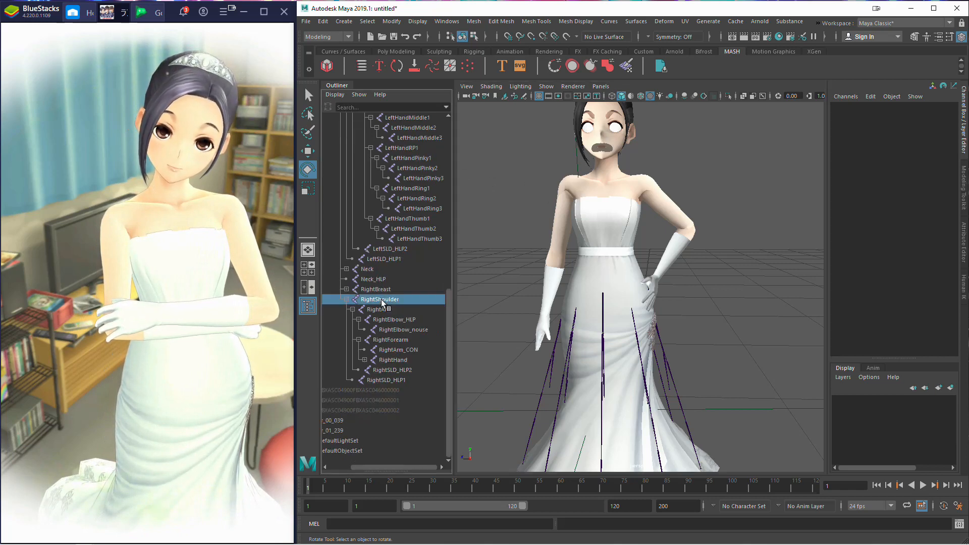
click(379, 309)
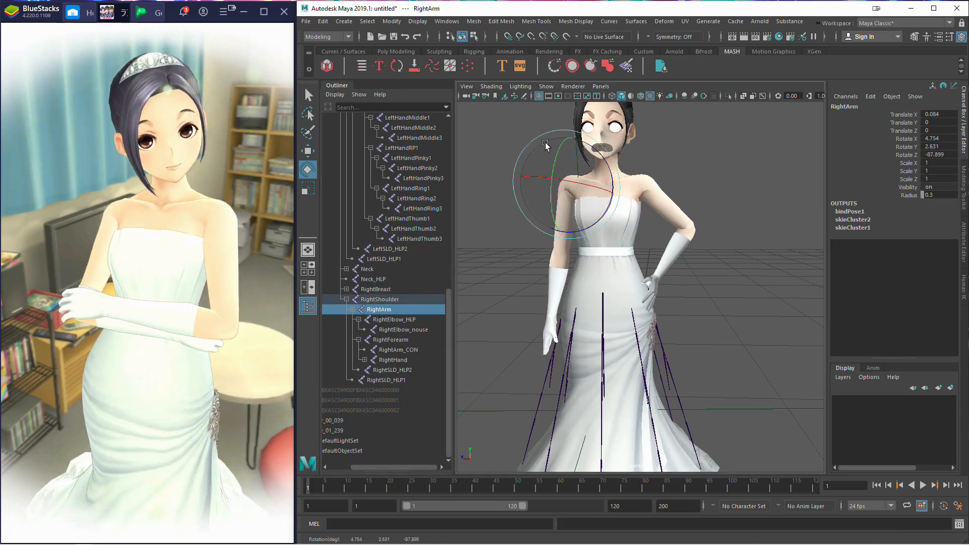
drag(545, 142, 511, 155)
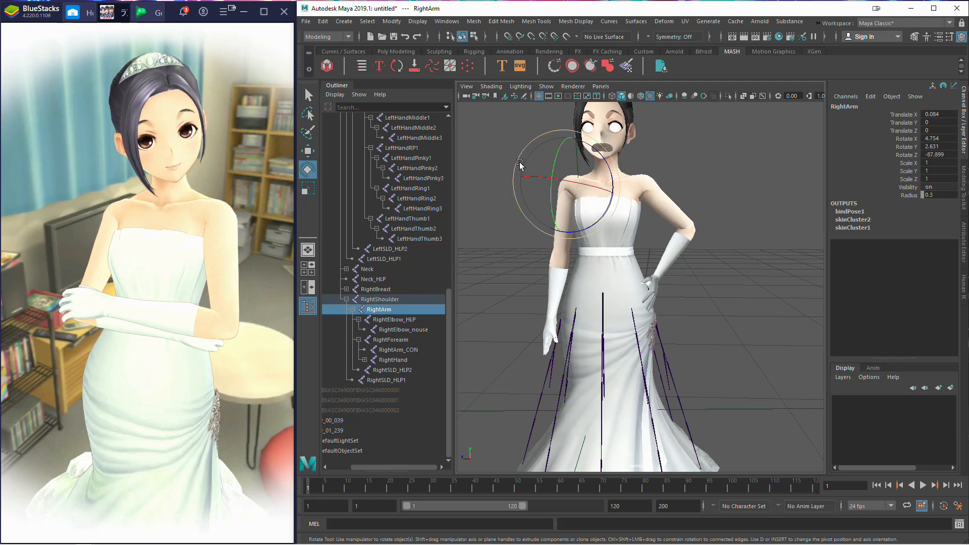
mouse_move(519, 164)
alt+mouse_down()
mouse_move(669, 173)
mouse_move(524, 166)
alt+mouse_up()
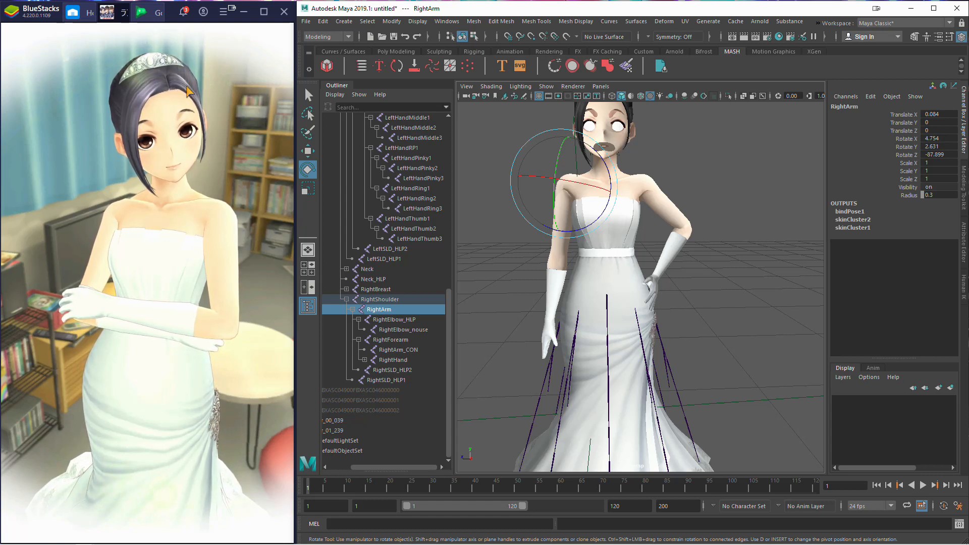
Step: Switch to BlueStacks, start the reference character's conversation, choose the reply 得意だよ and advance past her line
click(174, 99)
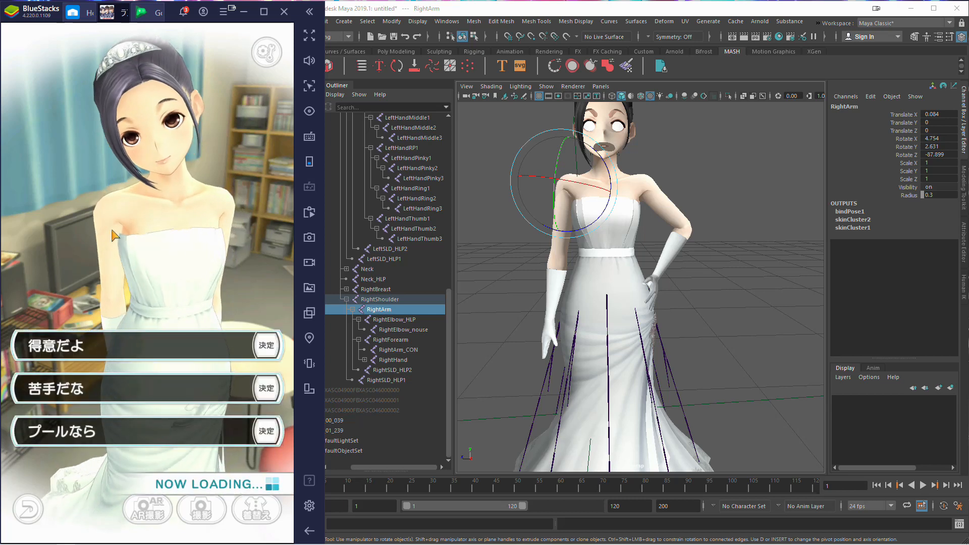
click(90, 348)
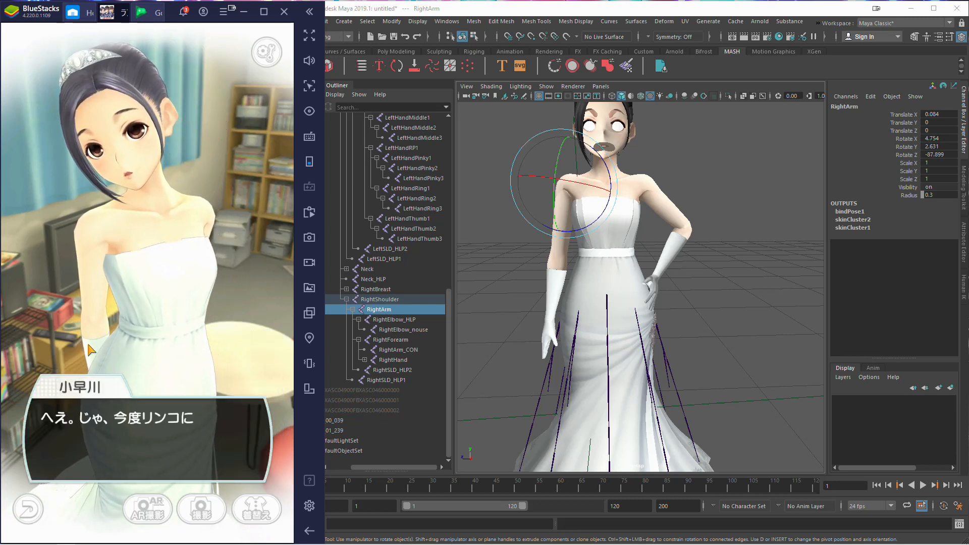
click(88, 288)
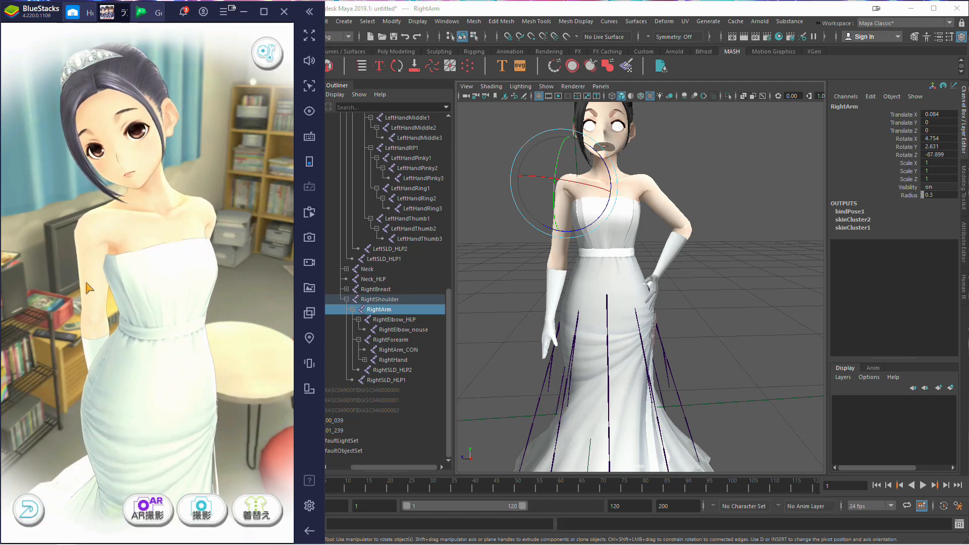
Step: Open the reference character's photo mode (撮影) and examine her pose and arms from the front and both sides
click(203, 503)
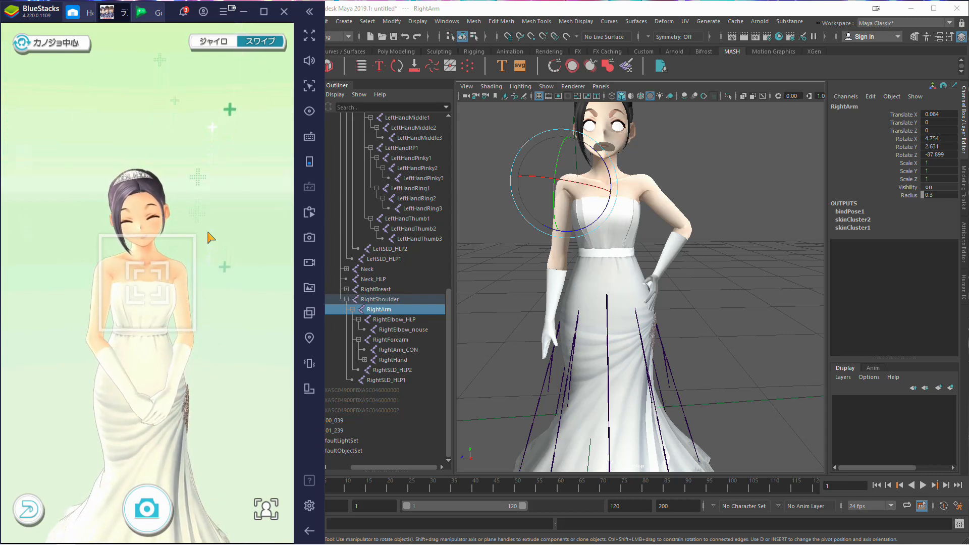
drag(244, 298, 262, 180)
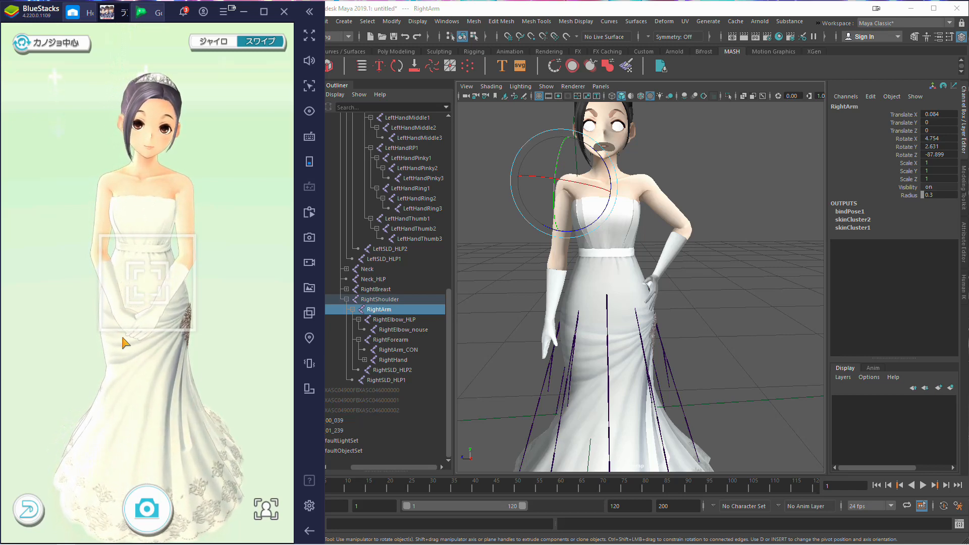
drag(148, 289, 30, 273)
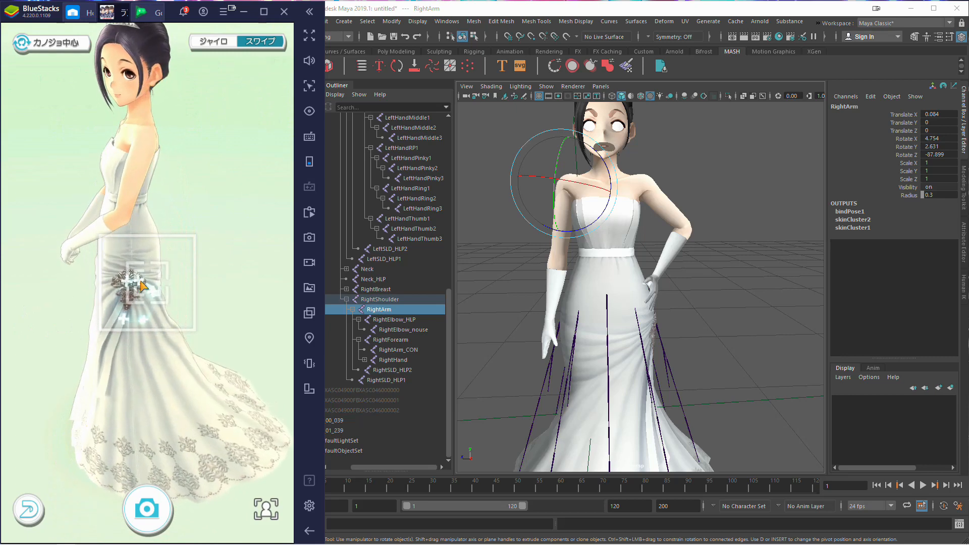
drag(176, 243, 6, 219)
drag(134, 182, 72, 222)
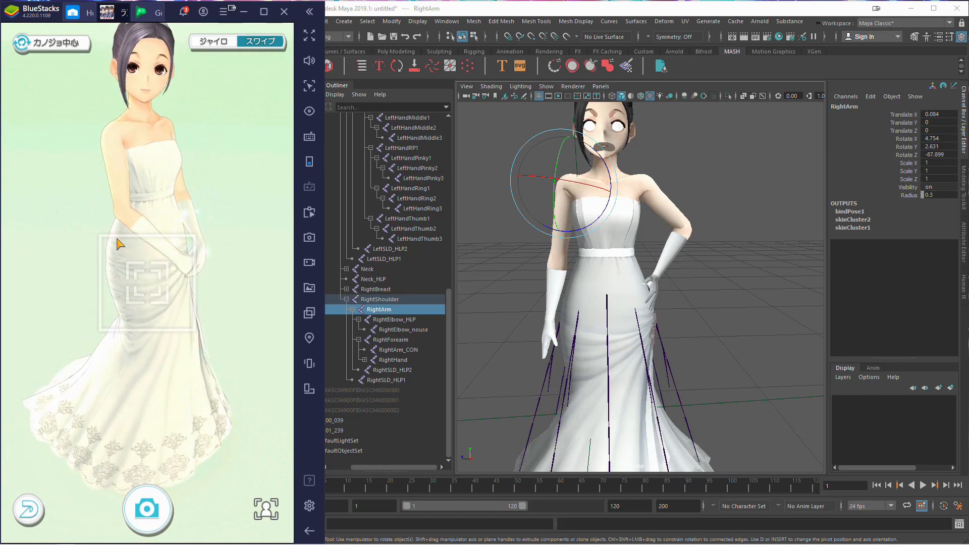
drag(198, 223, 172, 94)
ctrl+scroll(151, 226, up, 3)
ctrl+scroll(147, 209, down, 4)
drag(146, 209, 158, 290)
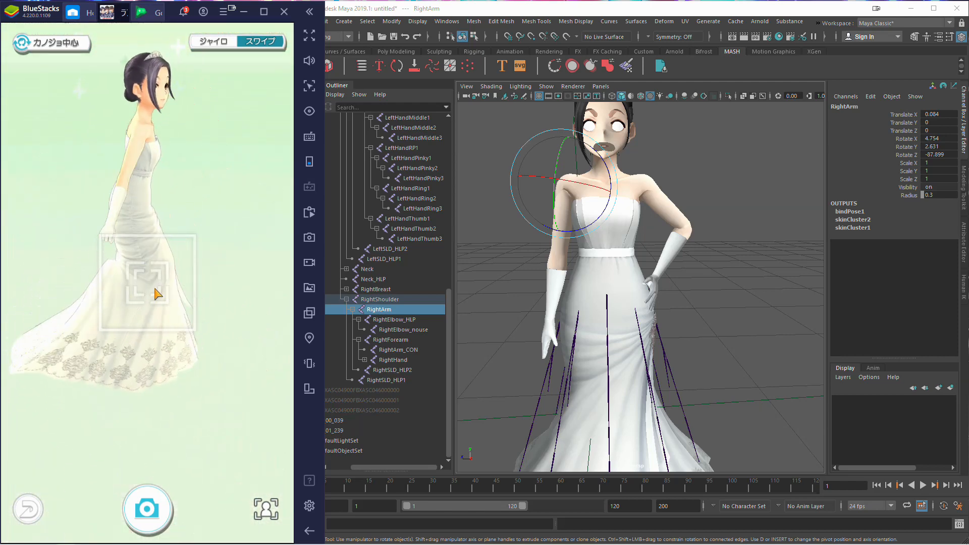
click(52, 279)
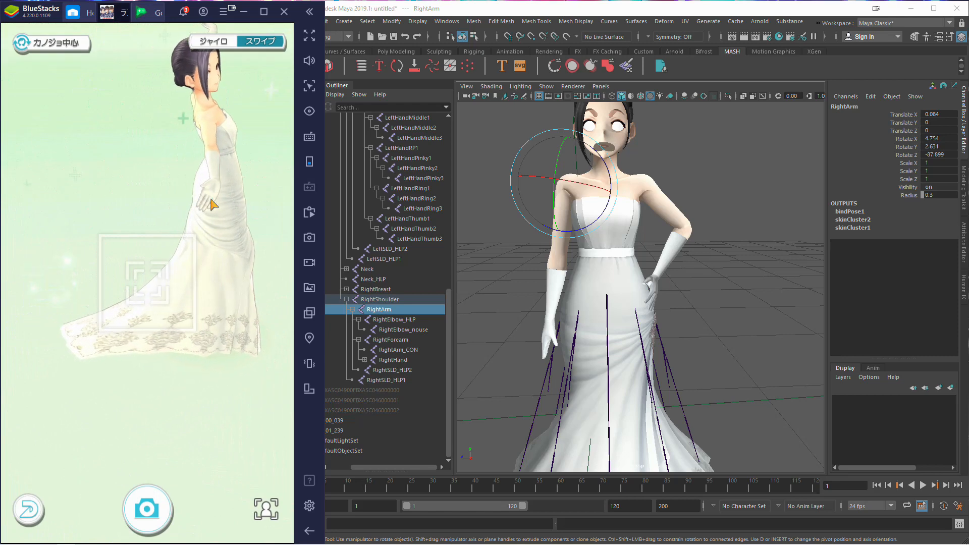
drag(212, 204, 132, 239)
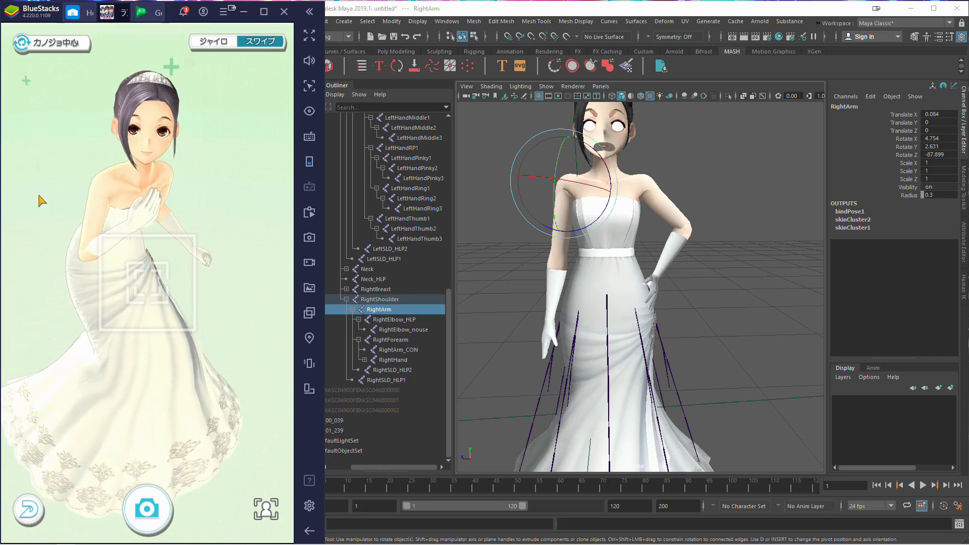
drag(112, 178, 151, 255)
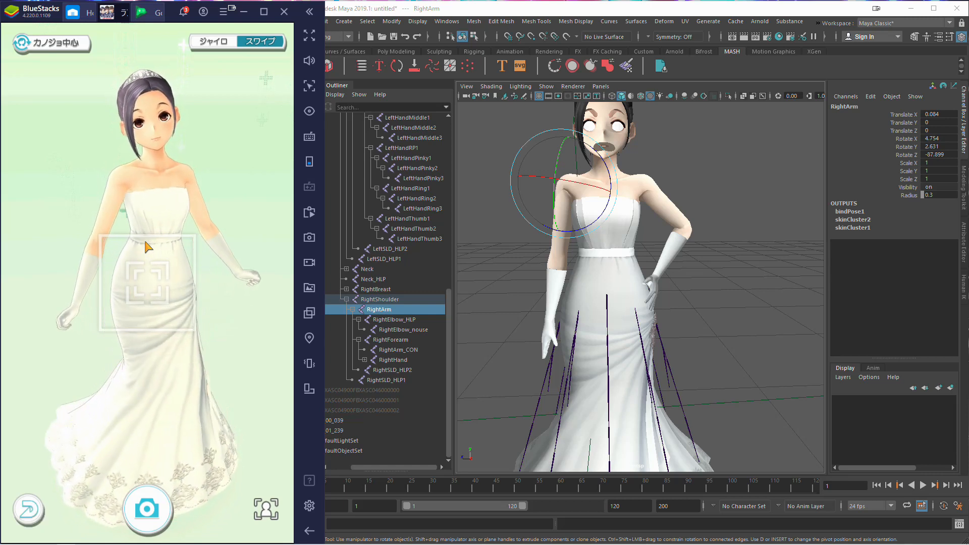
drag(145, 247, 233, 242)
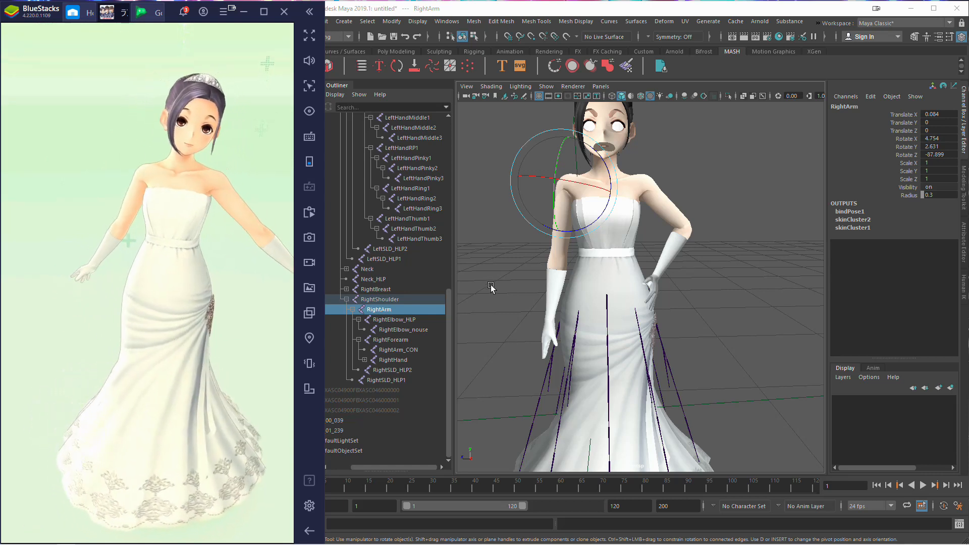
Step: Switch back to Maya and rotate the RightArm joint to about 5.1° in X, 2.4° in Y and -86.0° in Z
drag(550, 129, 551, 127)
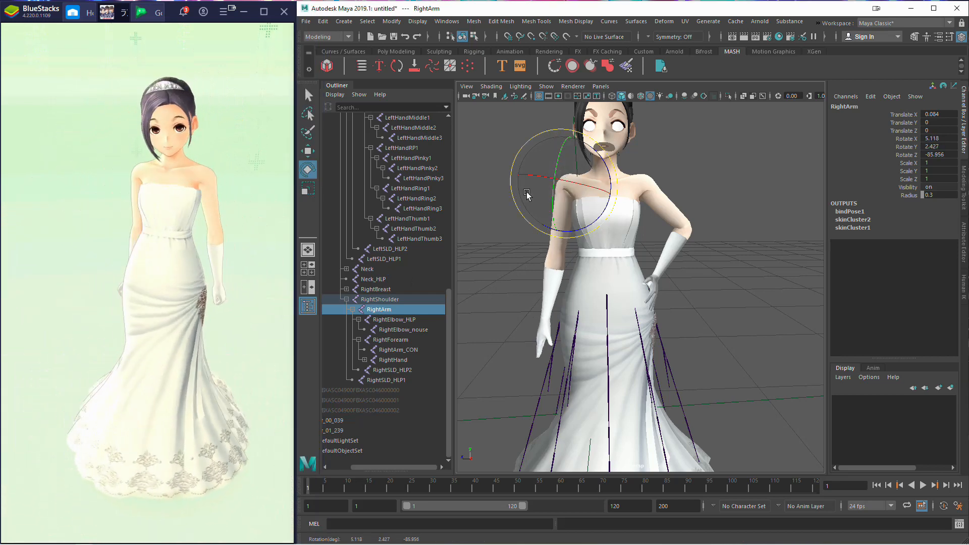
Step: Try rotating the RightElbow_HLP and RightElbow_nouse joints, undoing each rotation
click(394, 320)
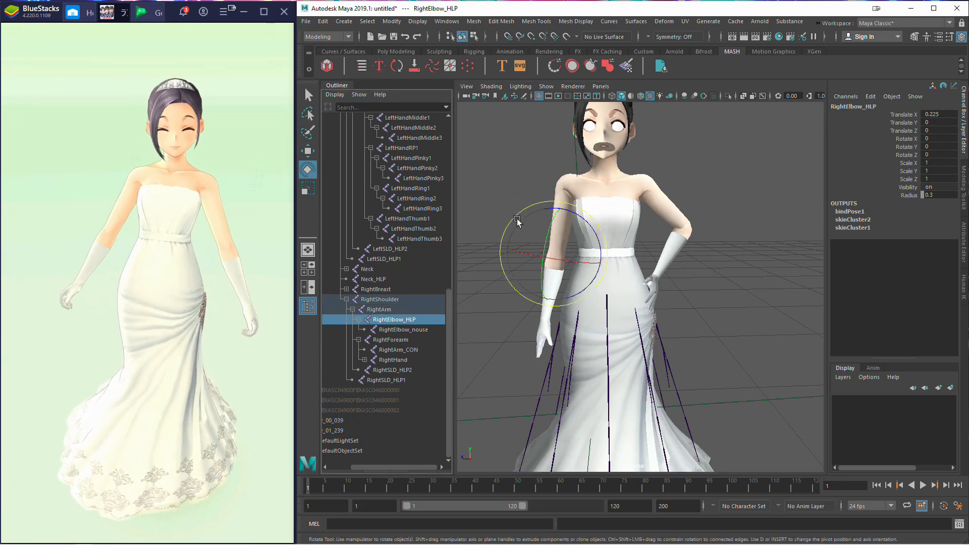
drag(511, 222, 505, 227)
click(321, 22)
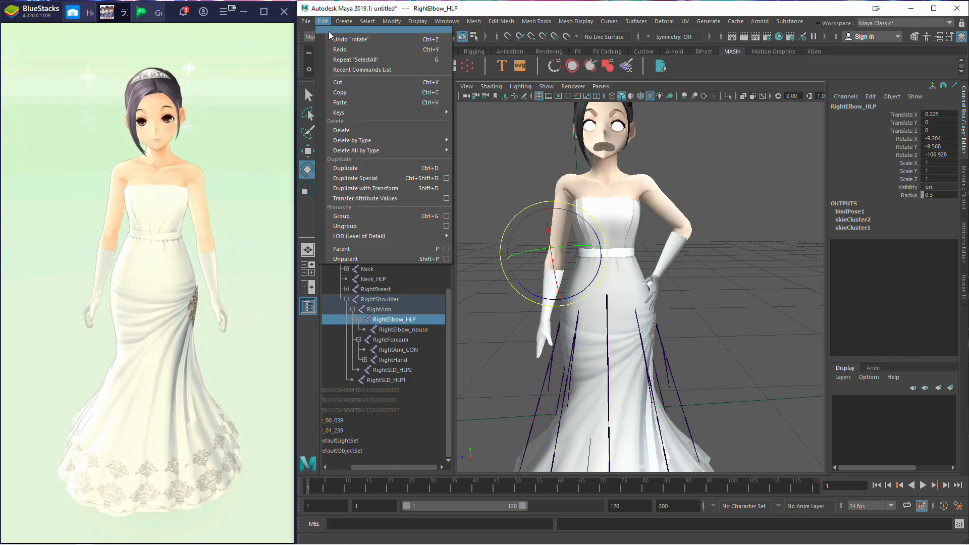
click(337, 40)
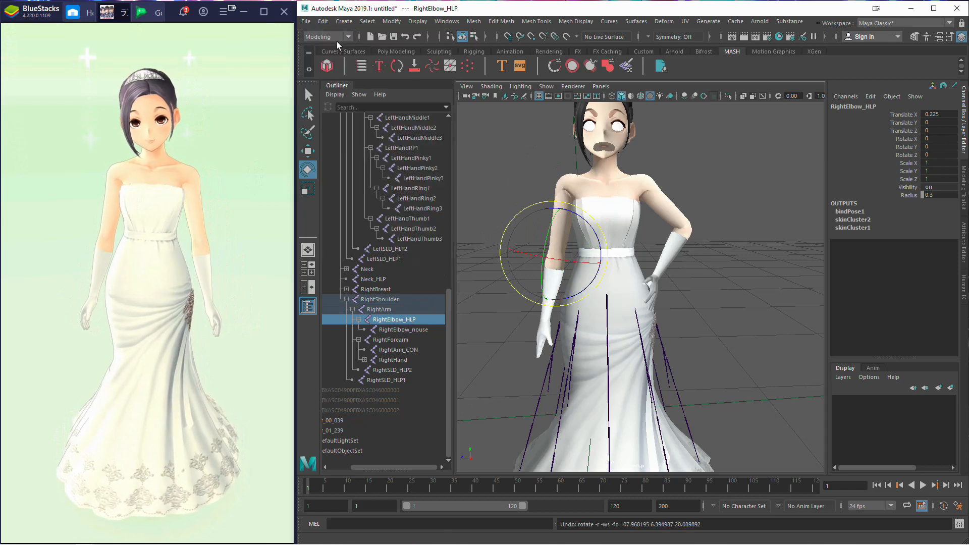
click(386, 329)
drag(513, 230, 519, 236)
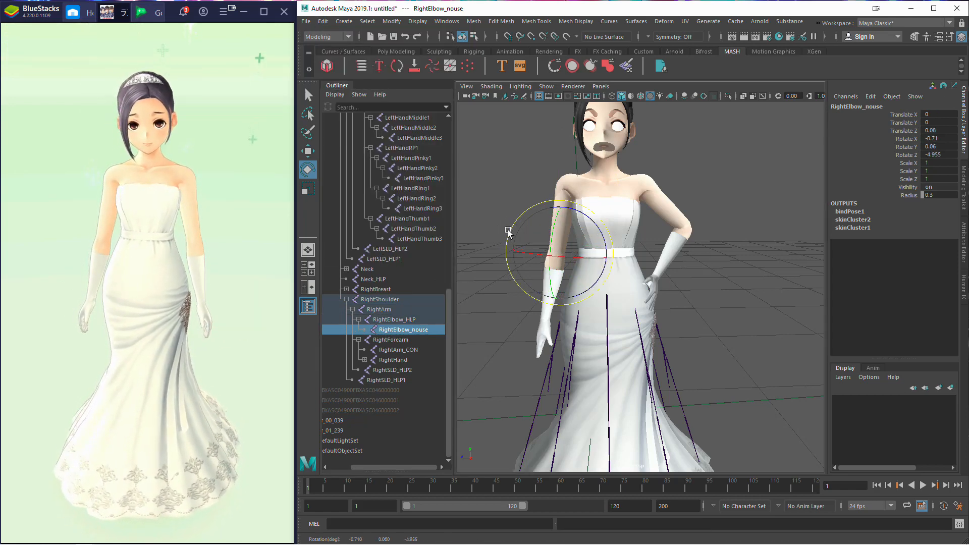
click(324, 22)
click(335, 38)
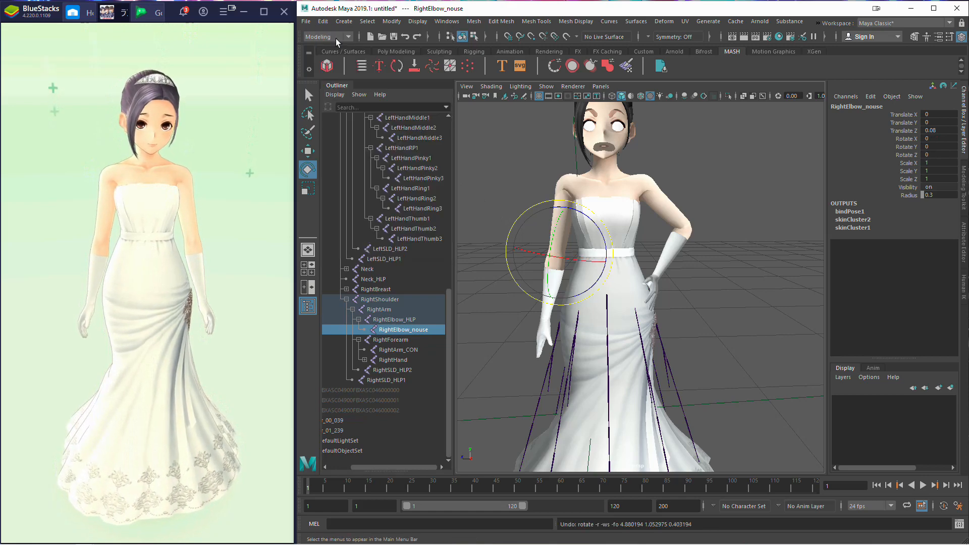
Step: Rotate the RightForearm joint to about -0.5° in X, 0.1° in Y and -4.6° in Z
click(390, 338)
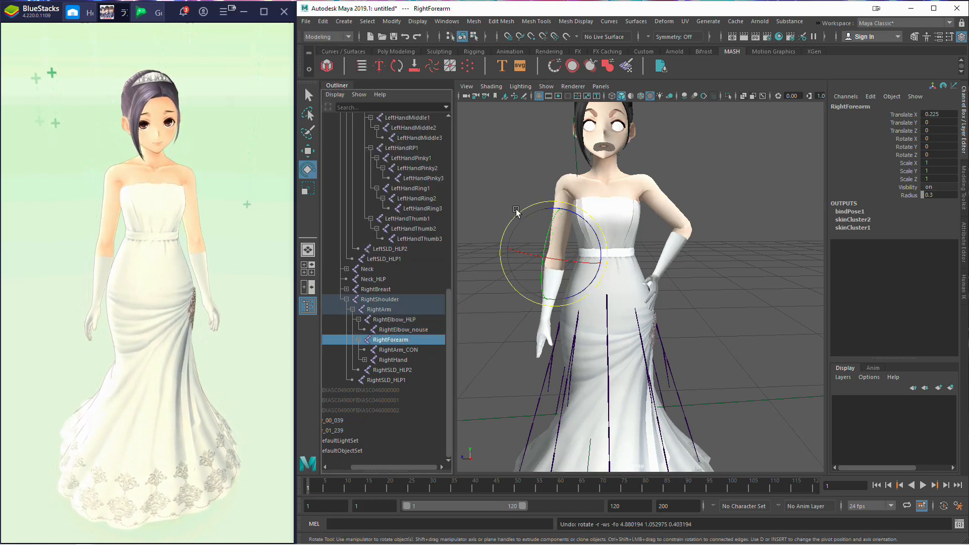
drag(516, 216, 513, 218)
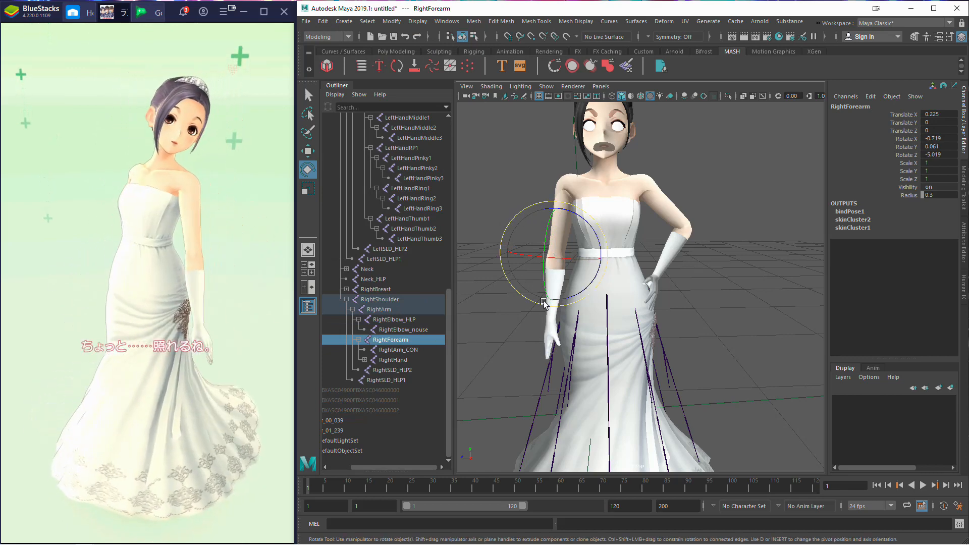
mouse_move(544, 301)
alt+mouse_down()
mouse_move(553, 288)
mouse_move(539, 298)
alt+mouse_up()
alt+right_drag(540, 297, 698, 256)
alt+middle_drag(545, 285, 632, 185)
alt+right_drag(628, 187, 656, 183)
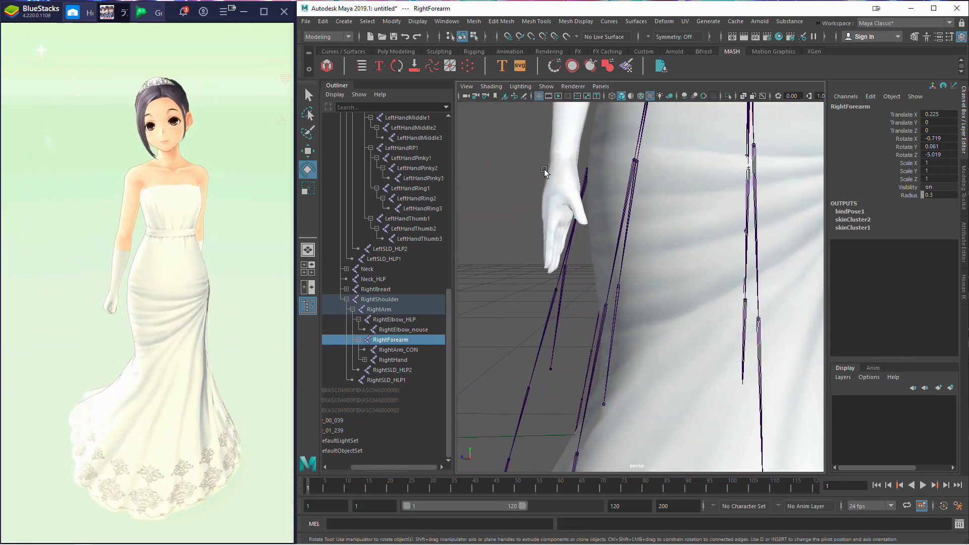
mouse_move(544, 169)
alt+mouse_down()
mouse_move(768, 181)
mouse_move(546, 182)
alt+mouse_up()
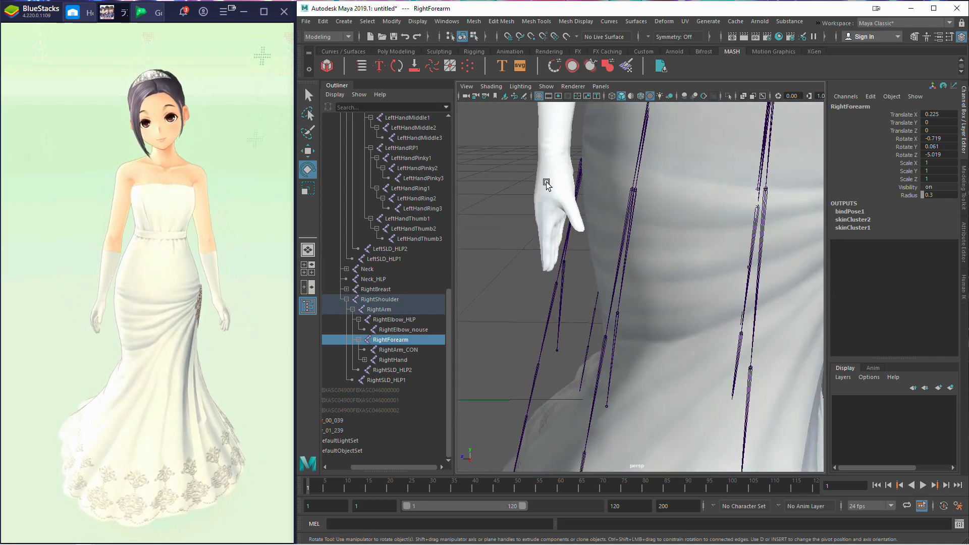
scroll(546, 183, down, 4)
drag(560, 136, 557, 135)
Step: Expand the RightHand joint hierarchy and its index finger chain down to RightHandIndex3
mouse_move(559, 182)
alt+mouse_down()
mouse_move(551, 178)
mouse_move(562, 167)
alt+mouse_up()
alt+right_drag(562, 167, 544, 167)
scroll(544, 169, up, 8)
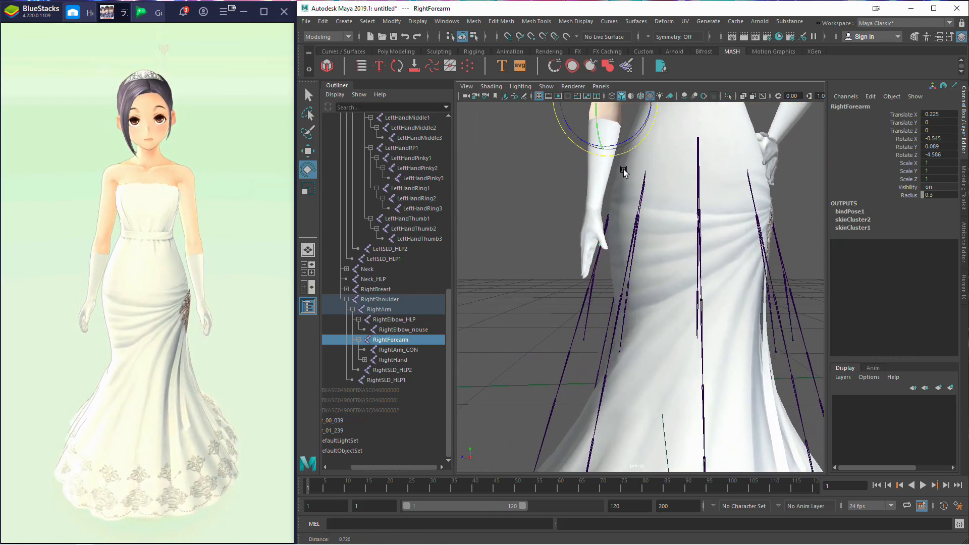
alt+drag(495, 157, 495, 163)
alt+right_drag(467, 174, 442, 188)
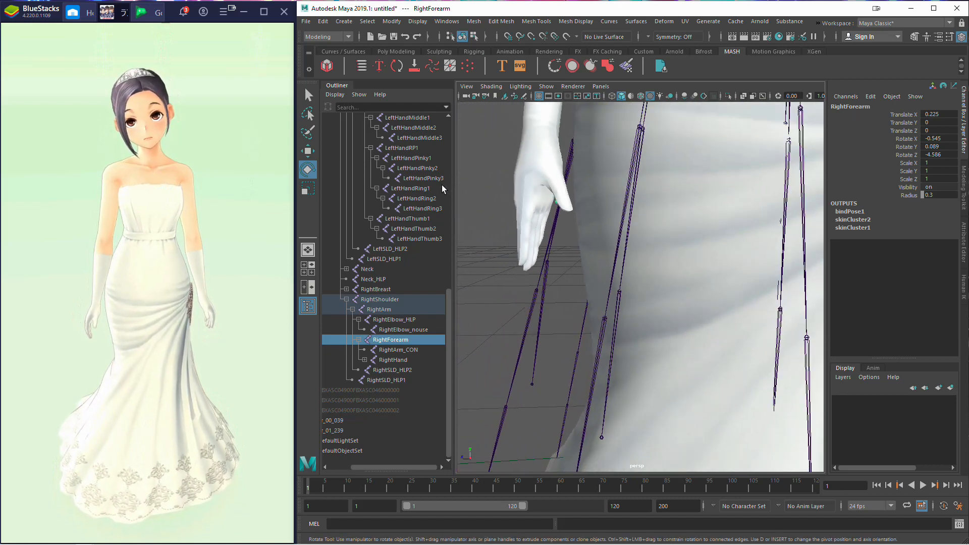
click(366, 359)
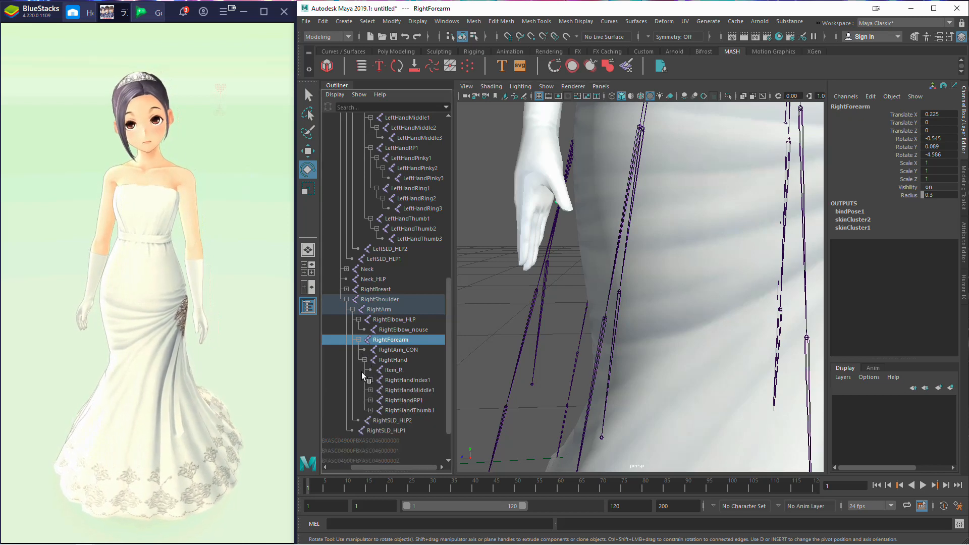
drag(445, 356, 432, 424)
click(419, 391)
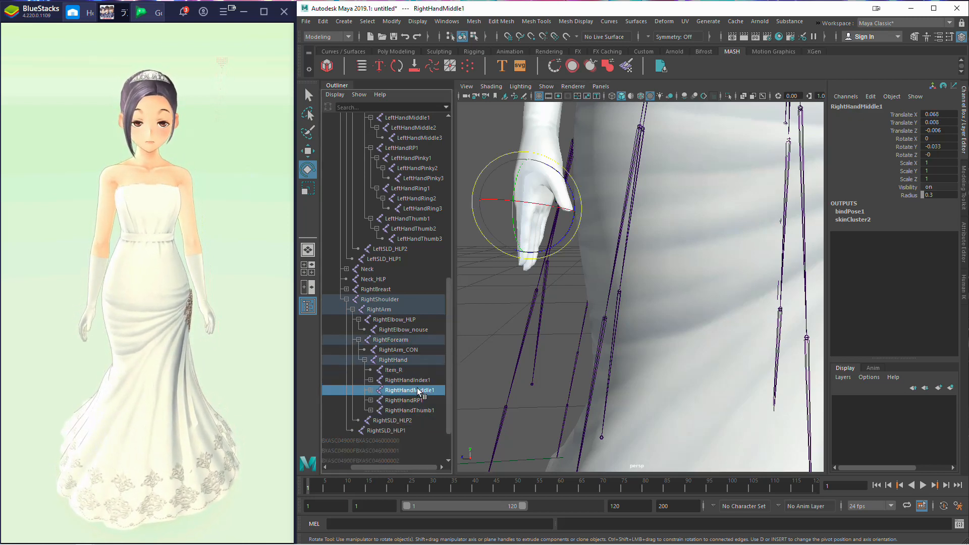
click(370, 379)
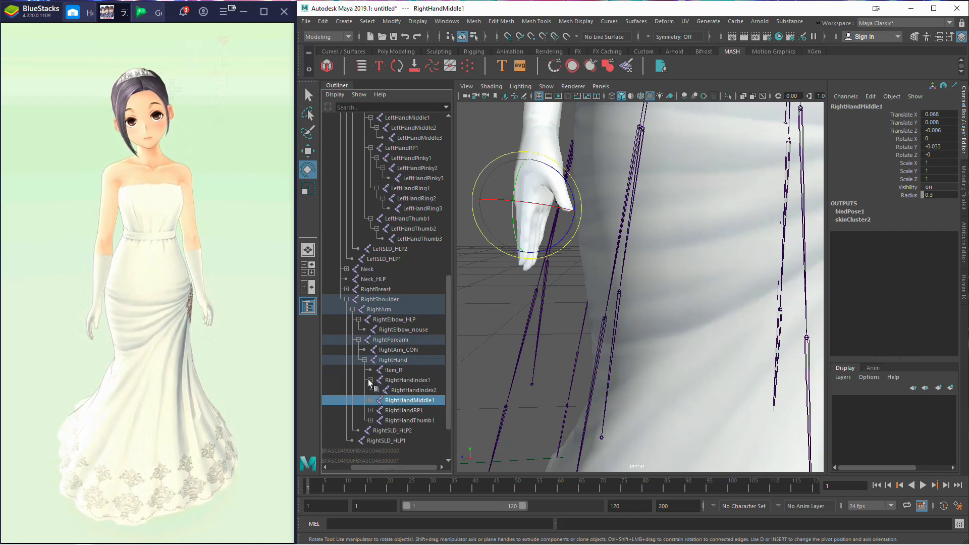
click(370, 379)
click(370, 380)
click(377, 390)
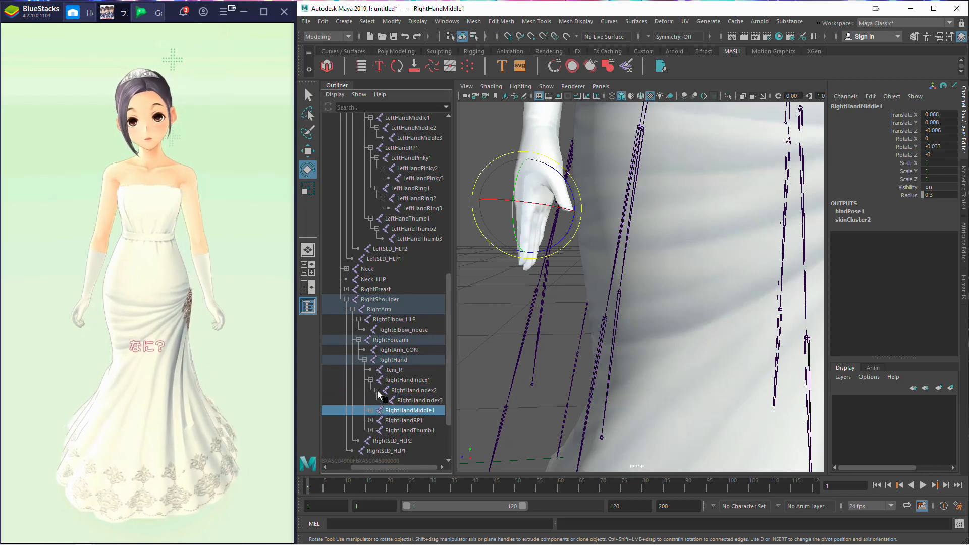
Step: Expand the right hand's middle, pinky, ring and thumb chains down to their last joints
scroll(377, 391, down, 3)
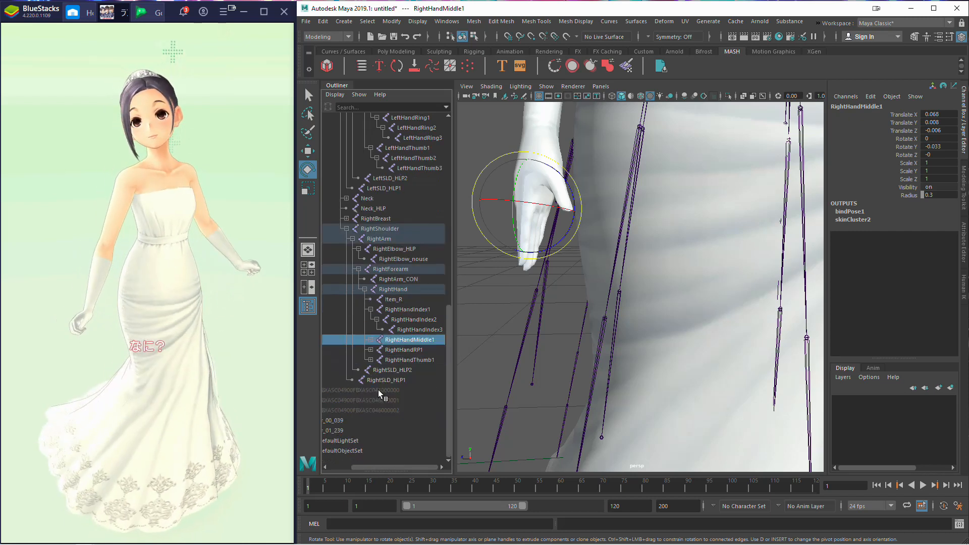
click(371, 346)
click(371, 350)
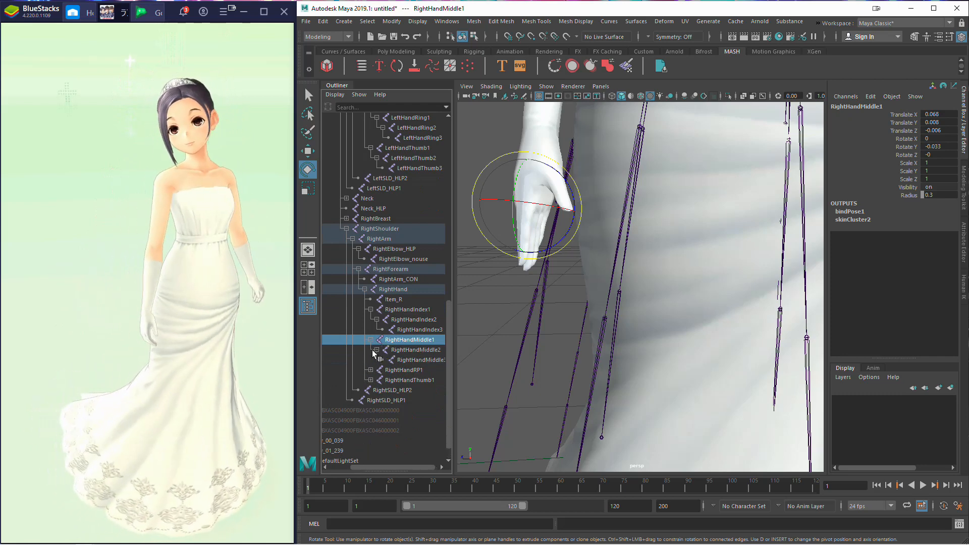
click(371, 370)
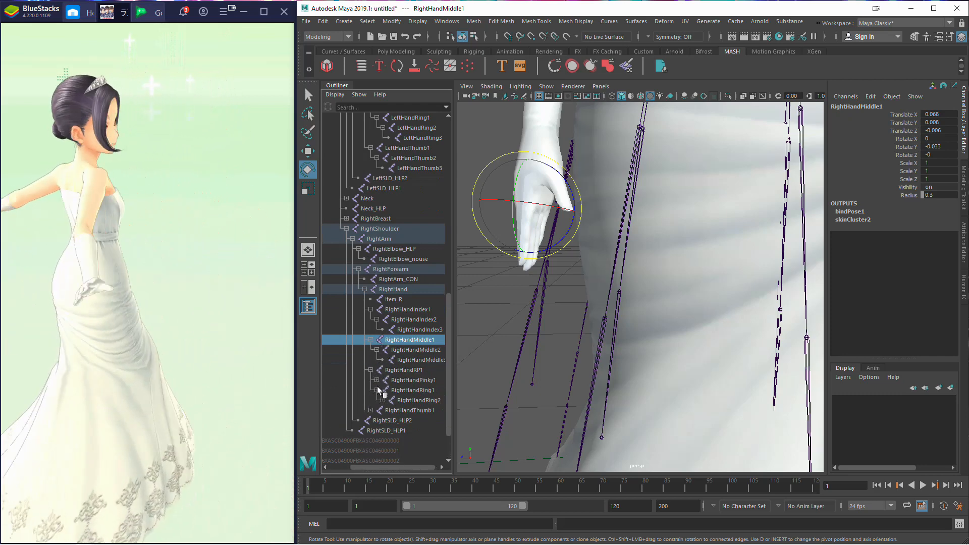
click(376, 380)
click(376, 400)
click(383, 410)
click(383, 390)
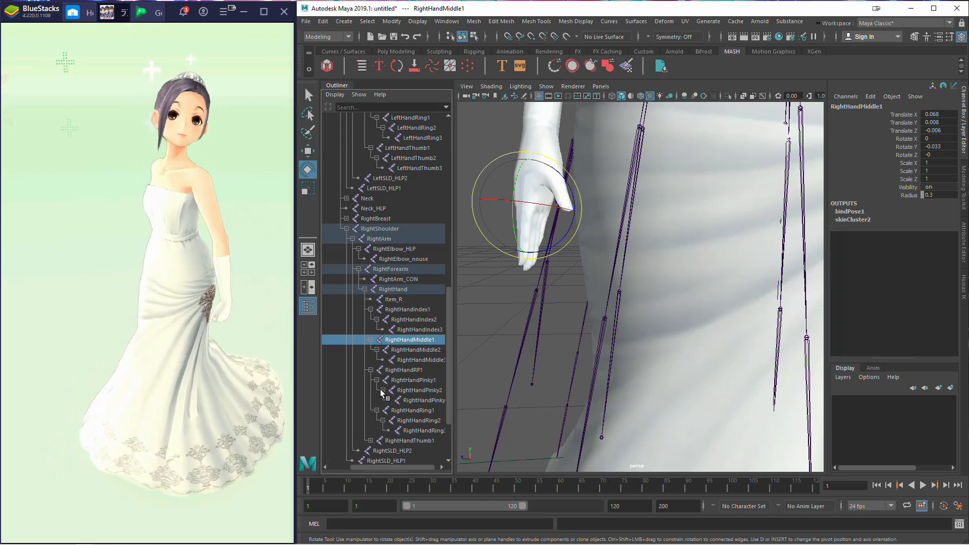
scroll(374, 401, down, 3)
click(371, 359)
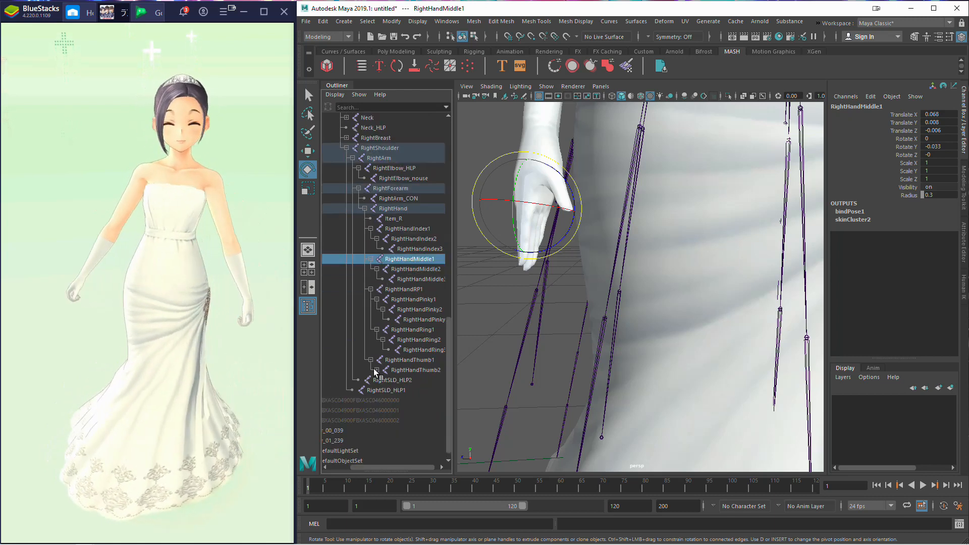
click(377, 370)
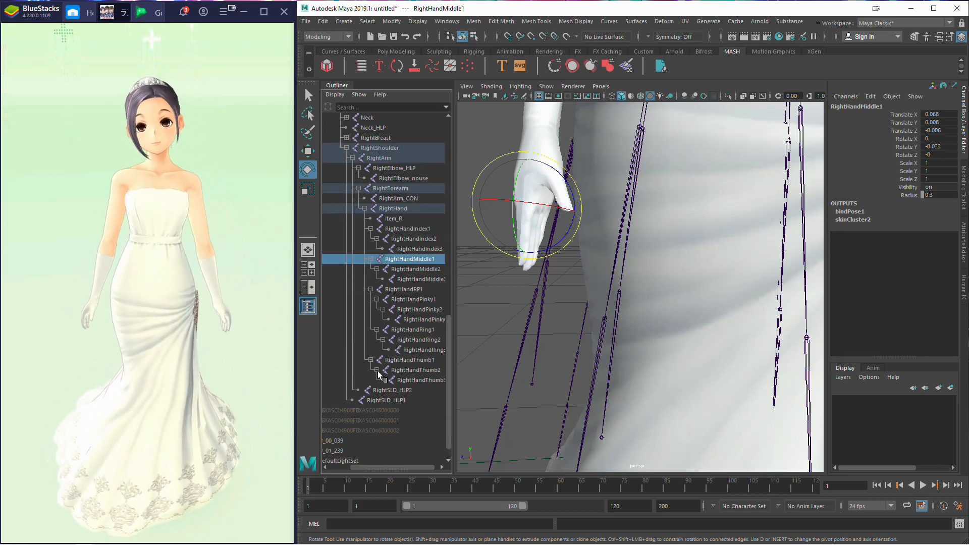
Step: Curl the right index finger by rotating its joints, with RightHandIndex3 at about -1.8° in X, -0.1° in Y and -17.3° in Z
click(400, 240)
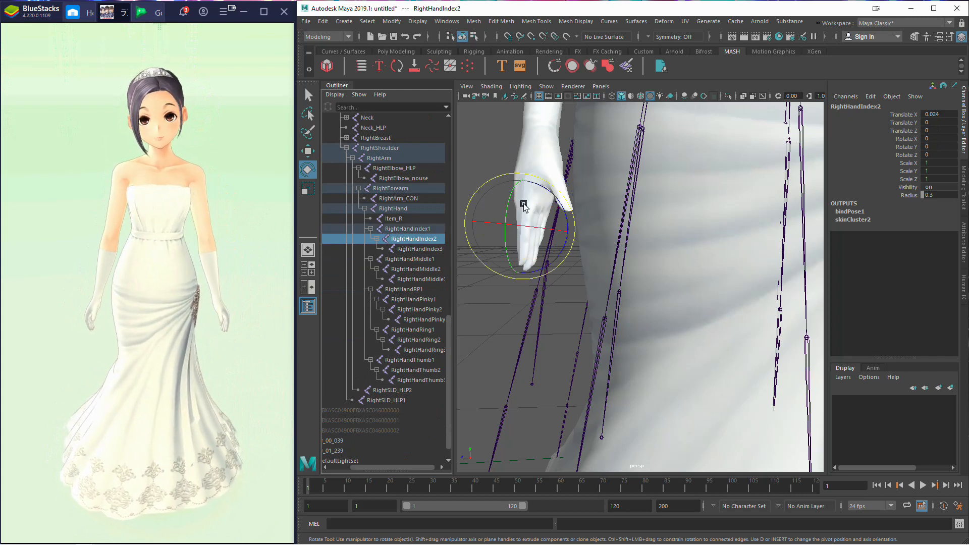
drag(481, 186, 473, 194)
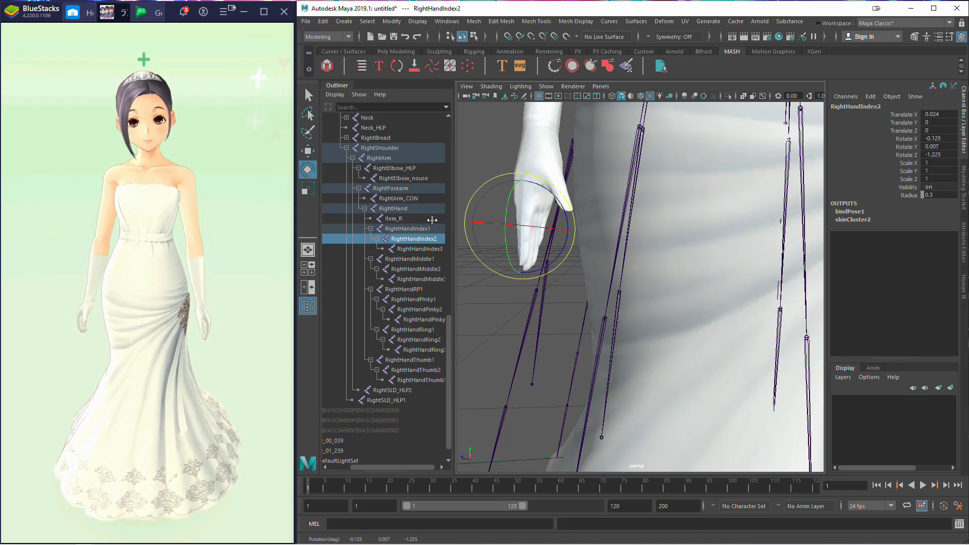
click(410, 230)
drag(478, 168, 463, 228)
key(Down)
click(405, 249)
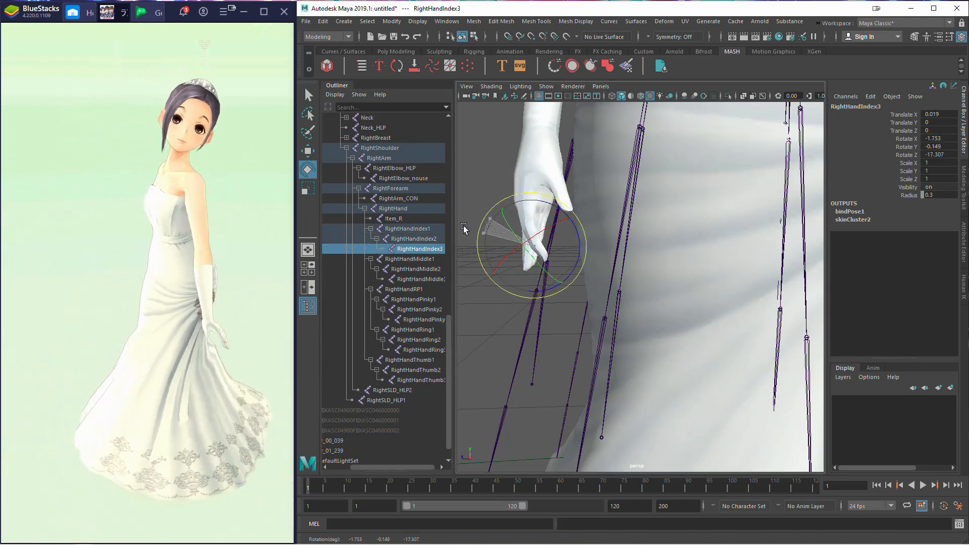
Step: Curl the right middle finger by rotating its joints, with RightHandMiddle3 at about -1.6° in X, -0.1° in Y and -15.9° in Z
click(387, 259)
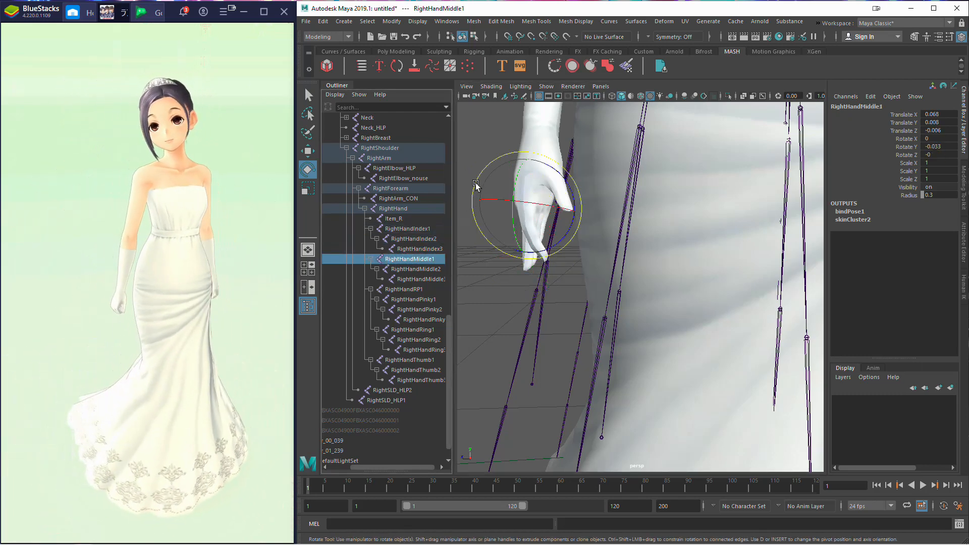
mouse_move(475, 186)
mouse_down()
mouse_move(484, 197)
mouse_move(476, 199)
mouse_up()
click(409, 269)
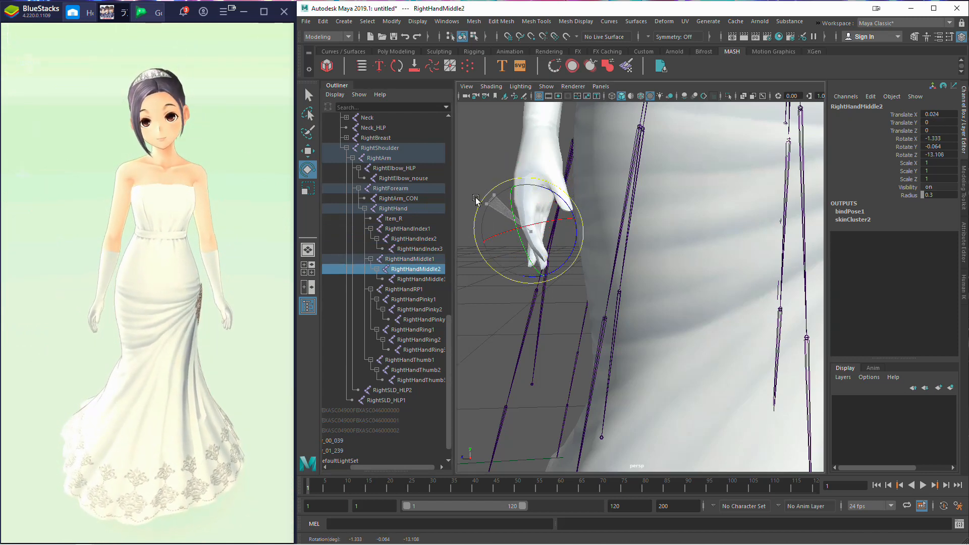
click(419, 279)
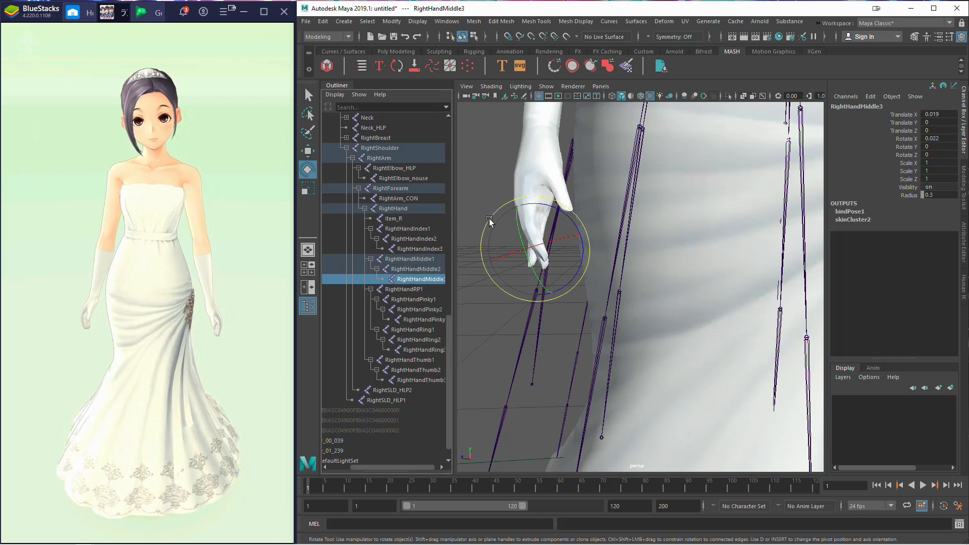
drag(489, 223, 481, 226)
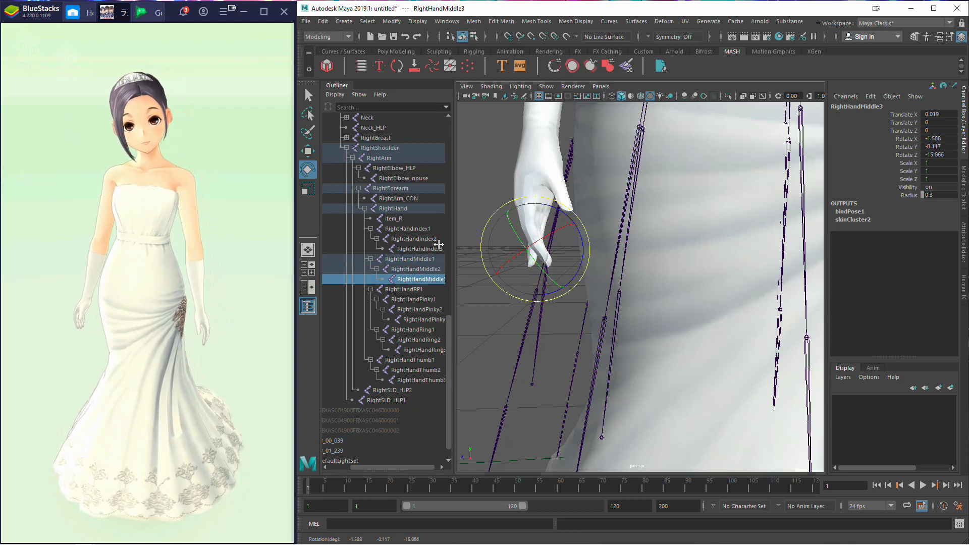
Step: Curl the right pinky by rotating its joints, with RightHandPinky3 at about -0.7° in X, 0° in Y and -15.1° in Z
click(399, 290)
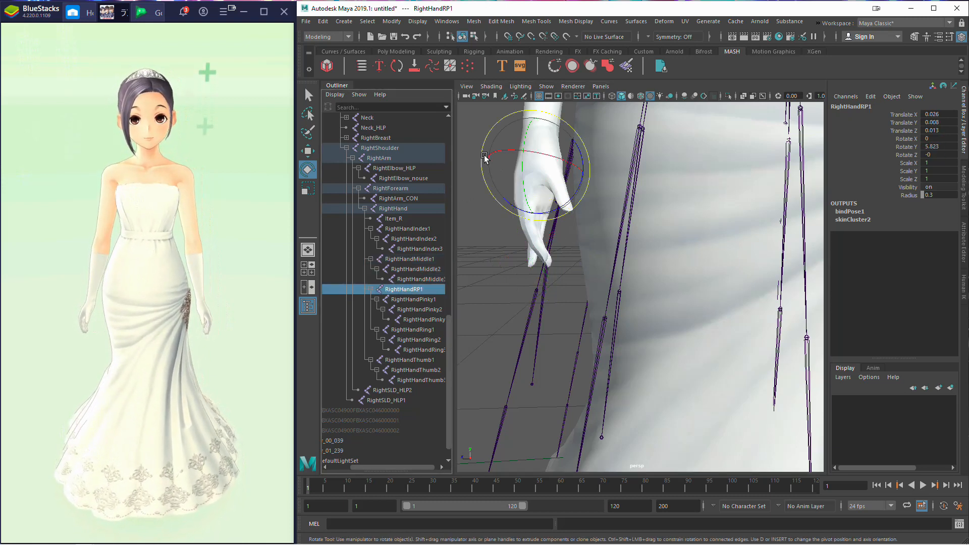
click(413, 300)
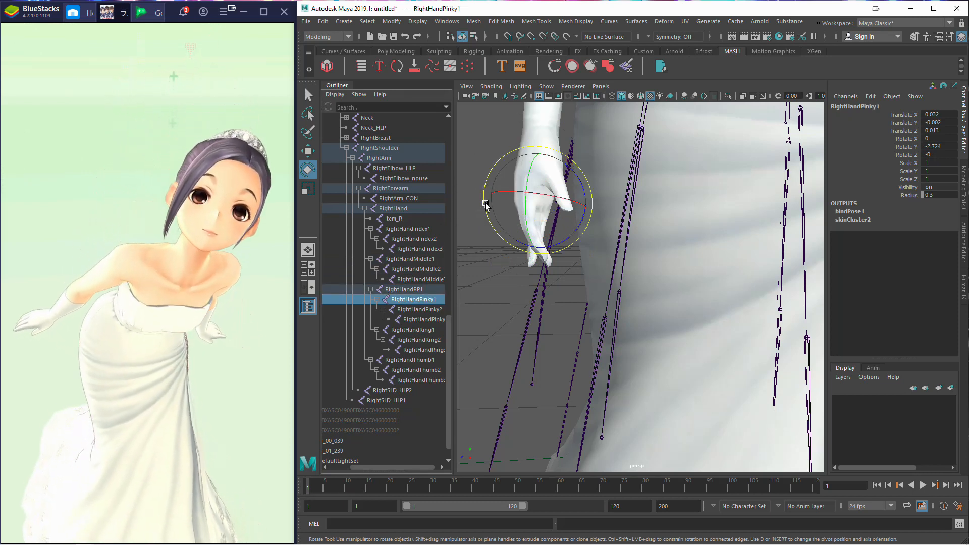
drag(485, 195, 482, 230)
key(Down)
click(412, 320)
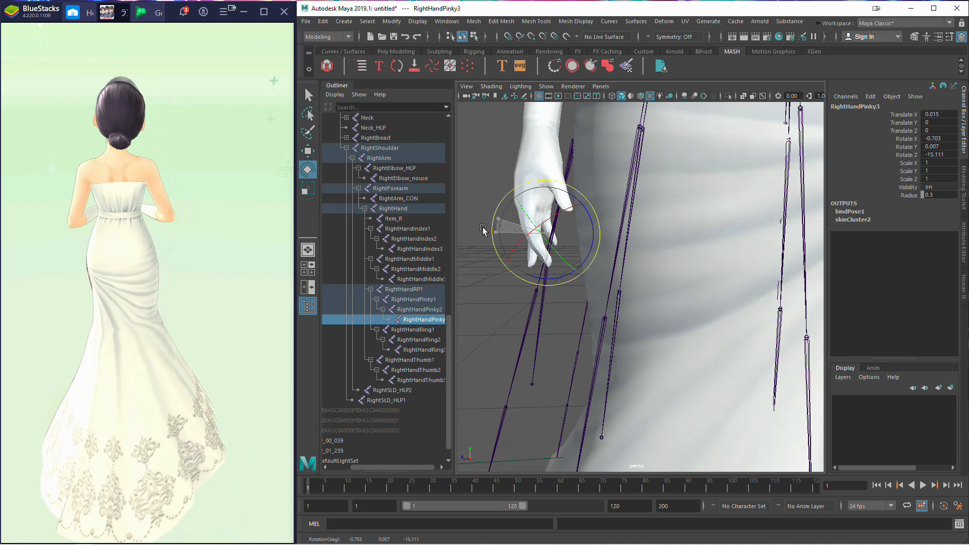
Step: Curl the right ring finger, with RightHandRing2 at about -18.2° in Z and RightHandRing3 at about -11.6° in Z
click(412, 330)
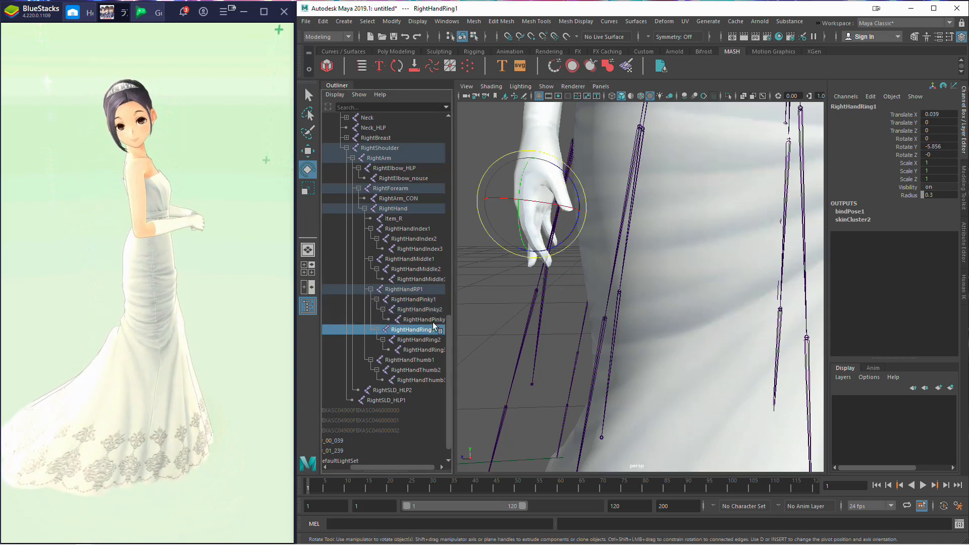
mouse_move(479, 206)
mouse_down()
mouse_move(471, 230)
mouse_move(479, 224)
mouse_up()
click(422, 338)
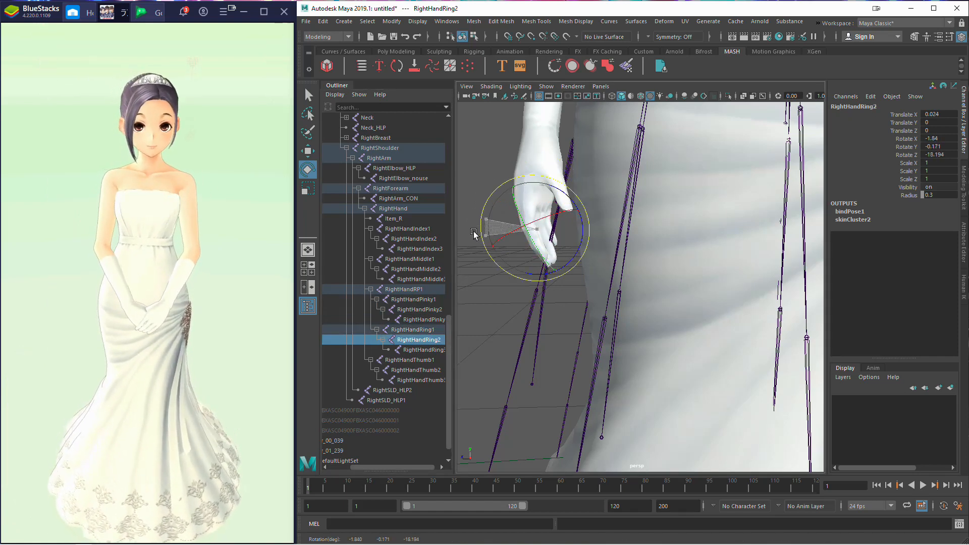
click(429, 349)
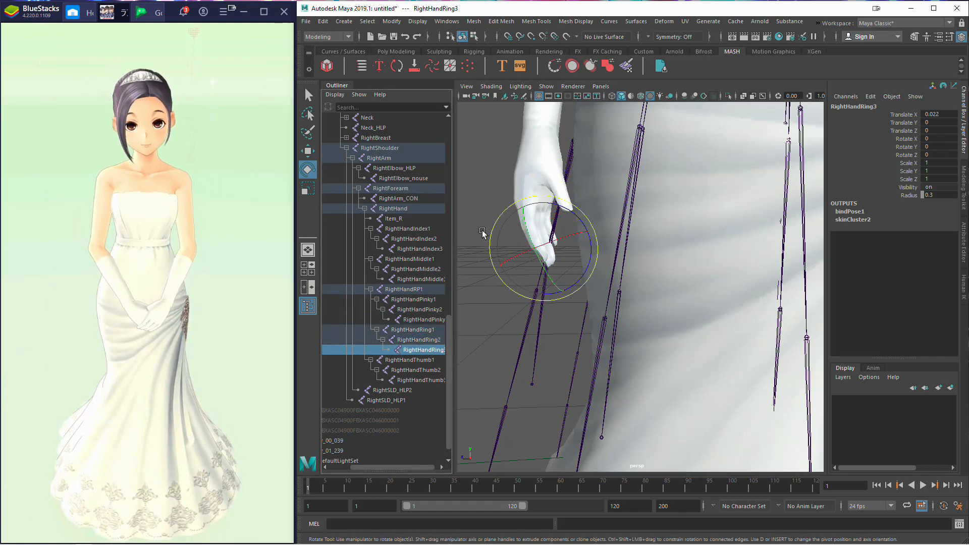
drag(494, 232, 486, 237)
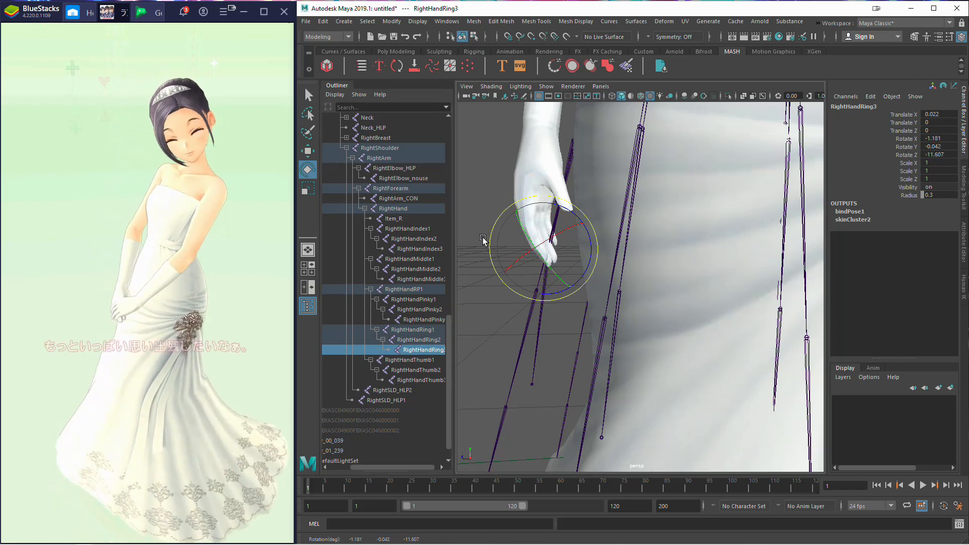
click(401, 360)
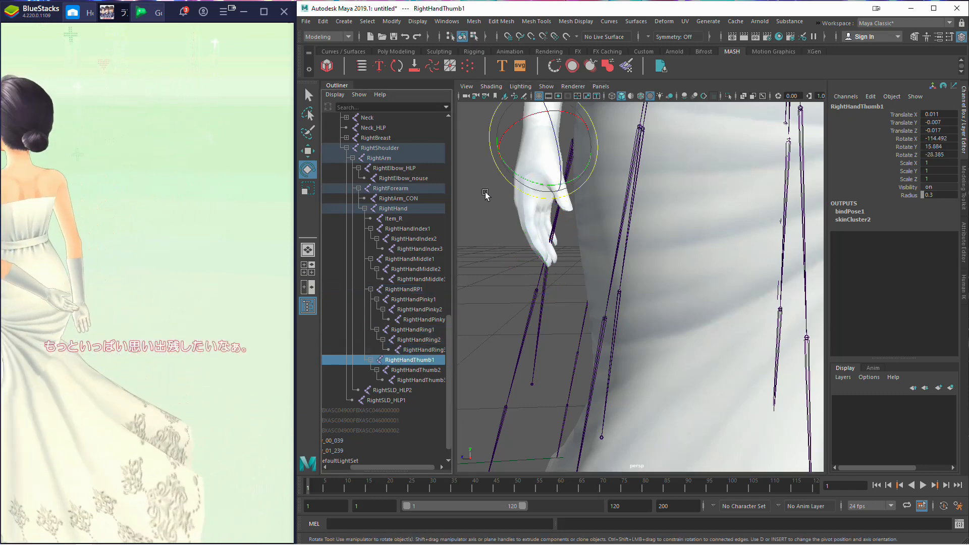
alt+drag(555, 197, 582, 206)
key(super)
scroll(581, 206, up, 5)
scroll(582, 206, down, 5)
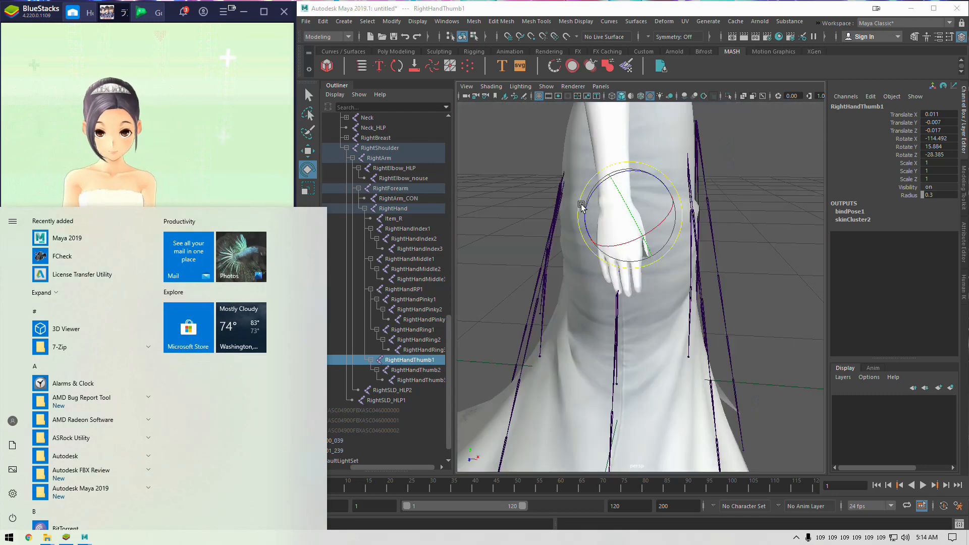
key(super)
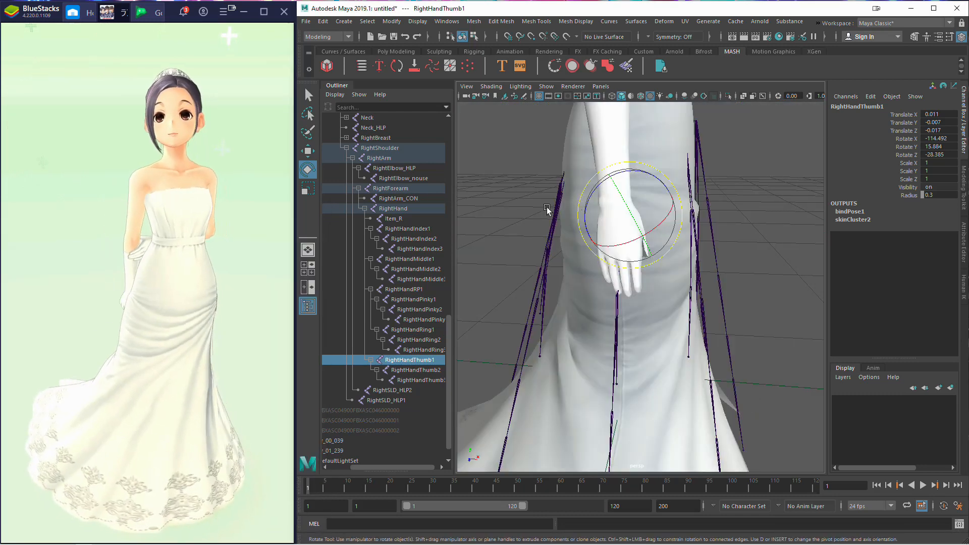
Step: Rotate the RightHand joint to about -11° in X
click(410, 209)
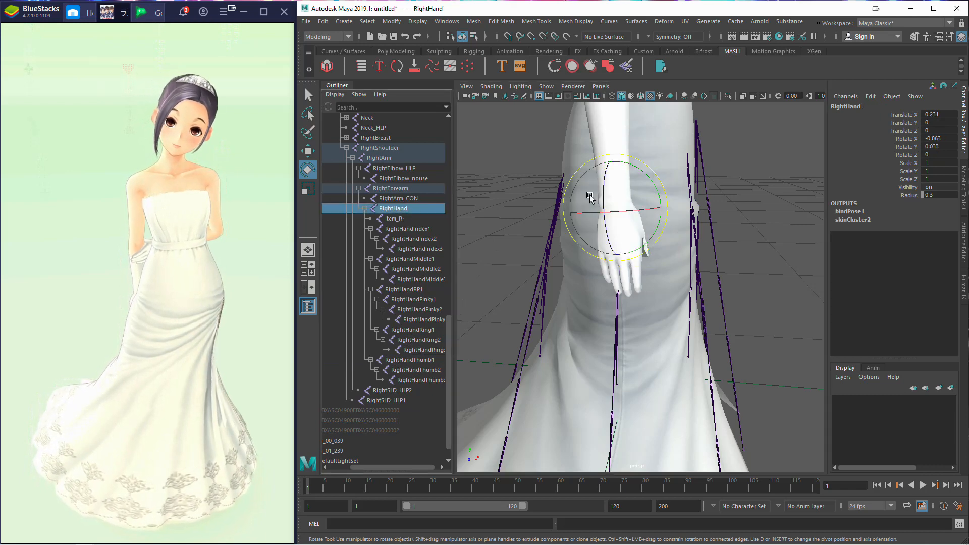
drag(588, 218, 460, 189)
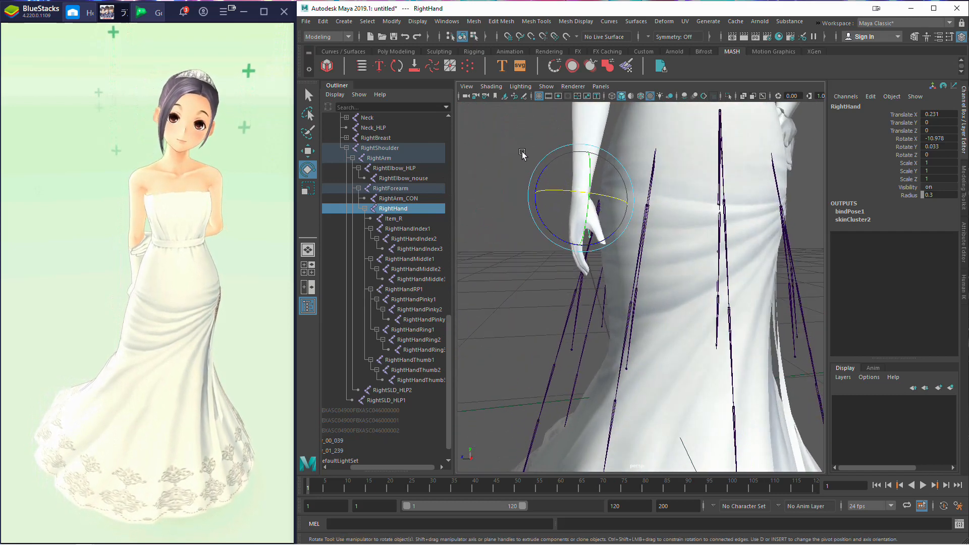
Step: Send the whole scene to Unity, choosing the Desktop as the Unity project folder
click(307, 22)
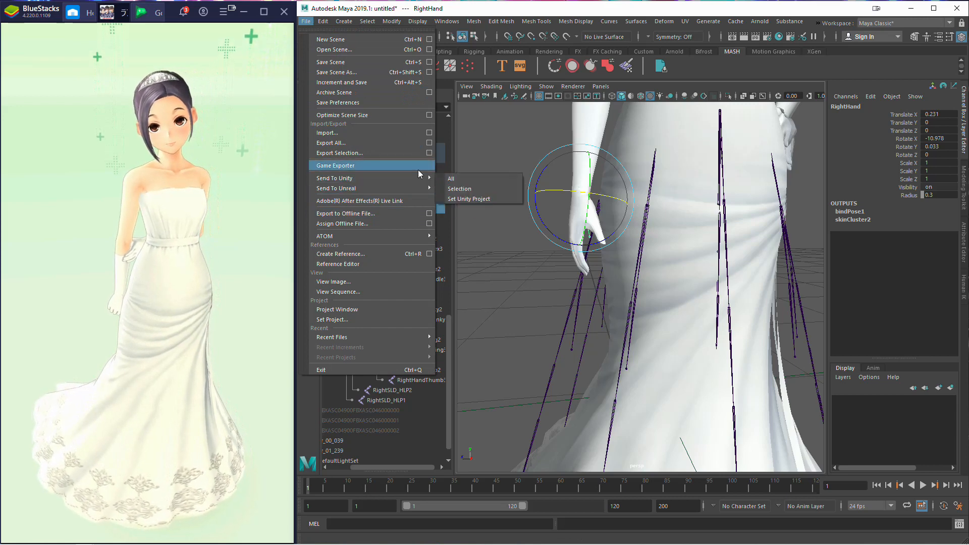
click(444, 178)
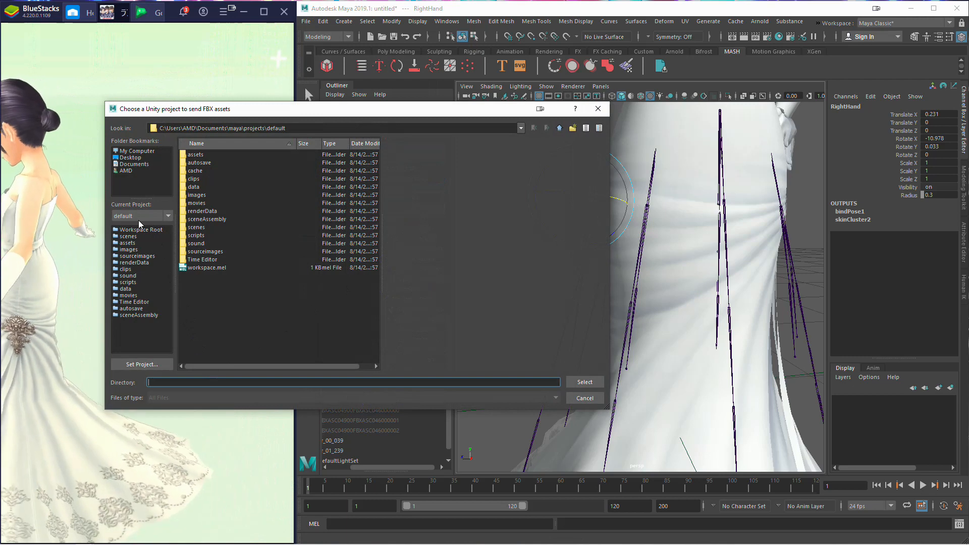
click(138, 158)
click(598, 385)
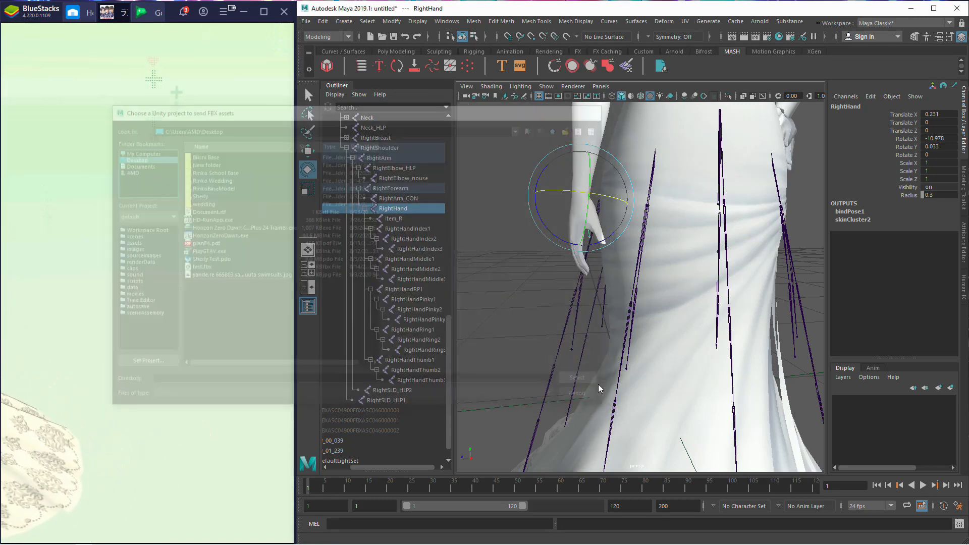
Step: Export the whole scene to the Desktop as an FBX file named Pose Test
click(132, 159)
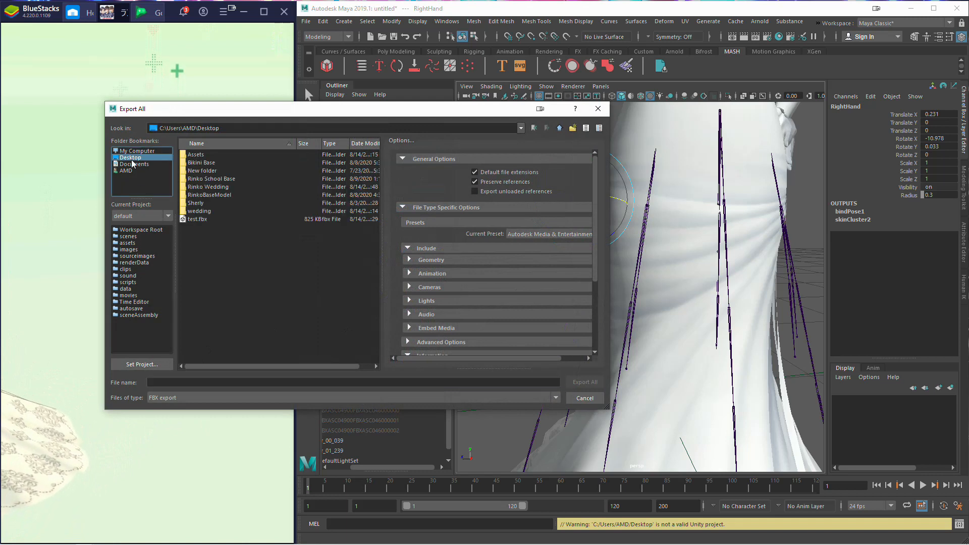
click(181, 382)
text(test)
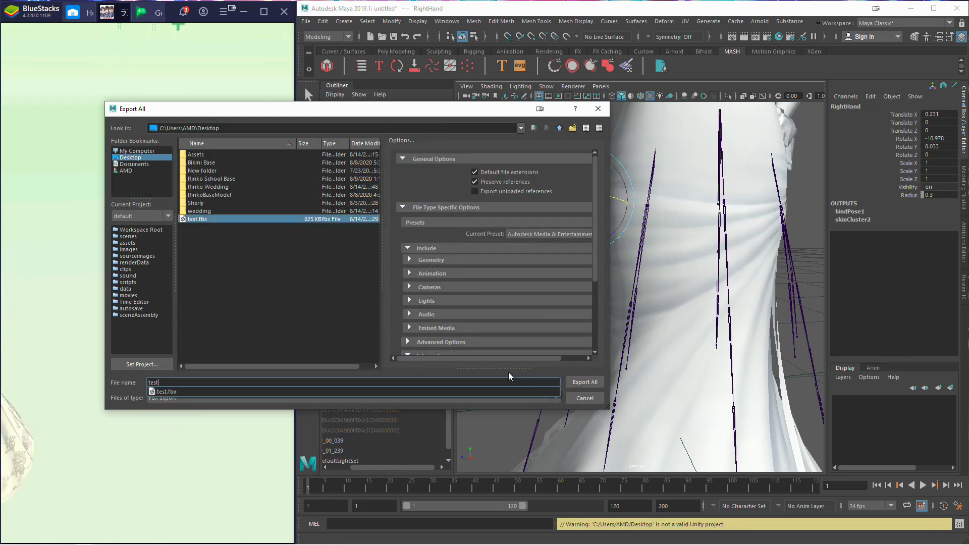
key(BackSpace)
key(BackSpace)
key(BackSpace)
key(BackSpace)
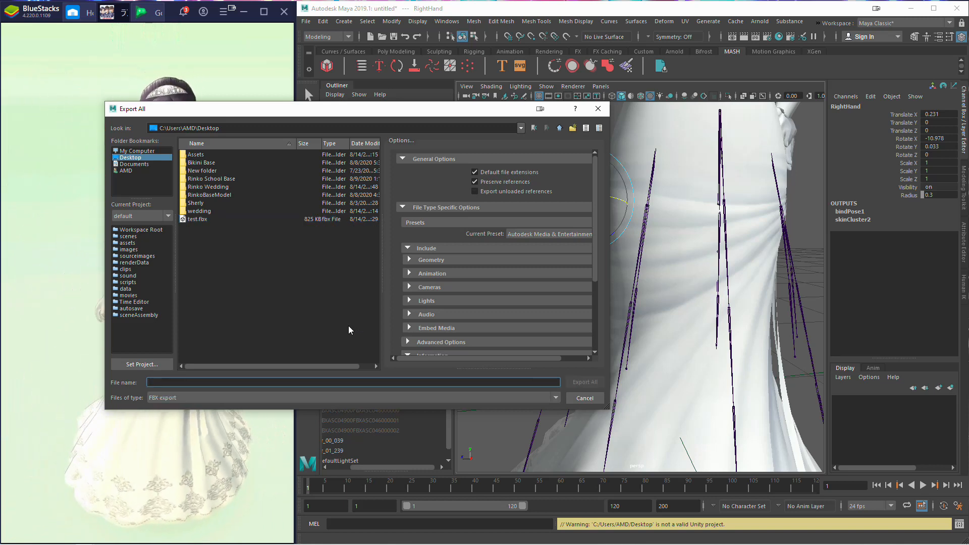
text(Pose Test)
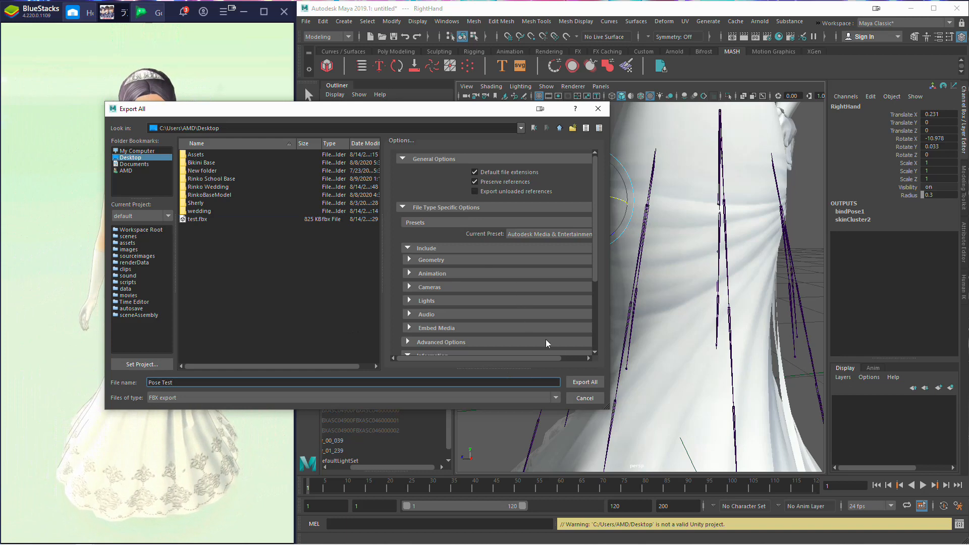
click(581, 383)
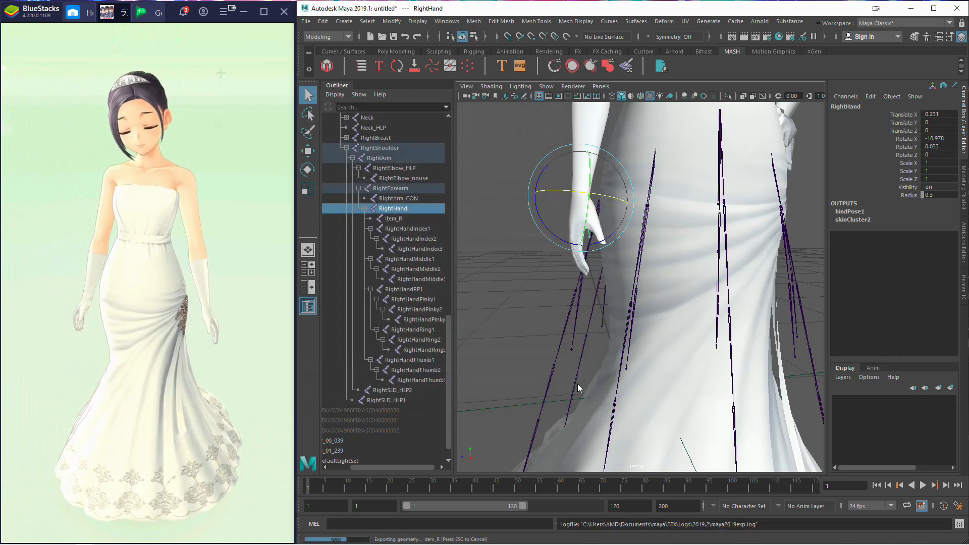
Step: Minimize BlueStacks and Maya and move Pose Test.fbx to an open area of the desktop
click(243, 11)
click(915, 10)
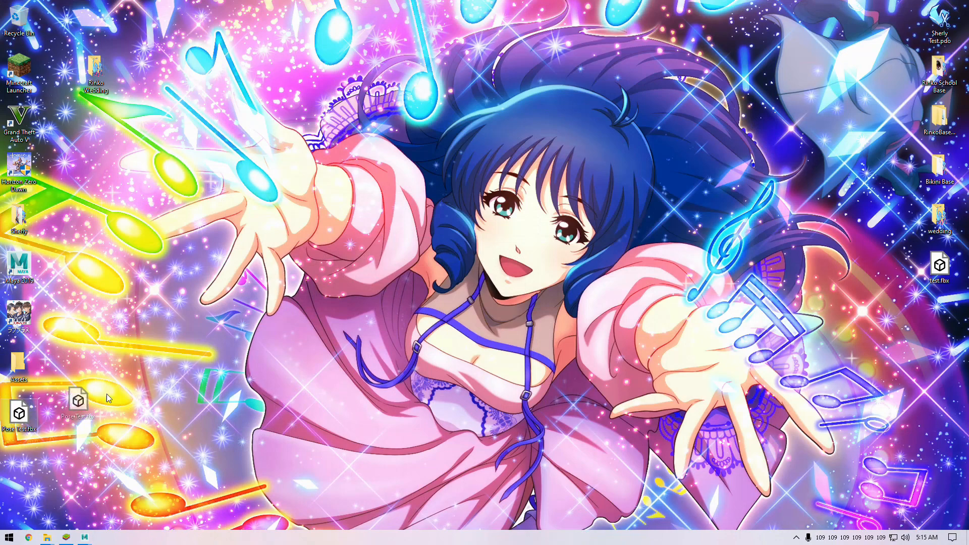
drag(107, 399, 278, 360)
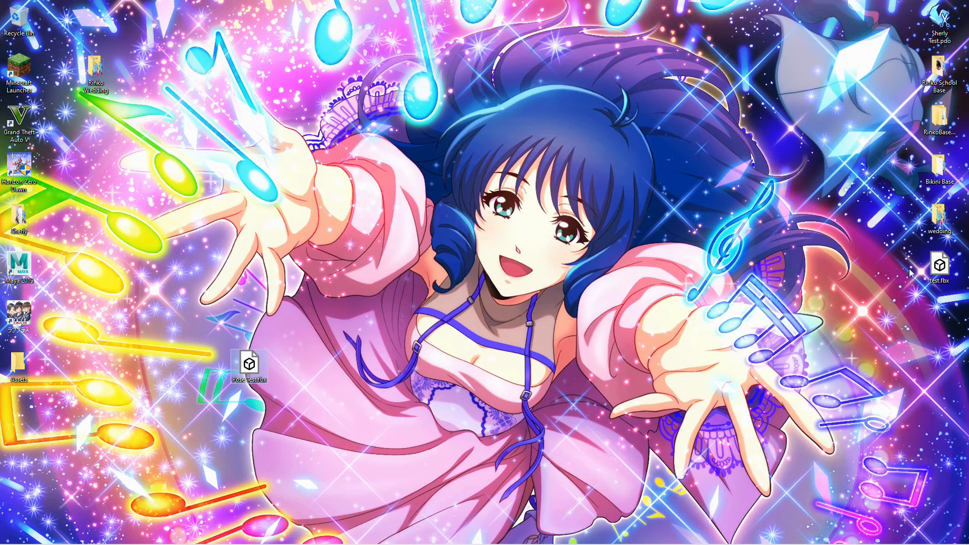
Step: Rename the test.fbx file on the desktop to Oldtest.fbx
right_click(939, 258)
click(871, 442)
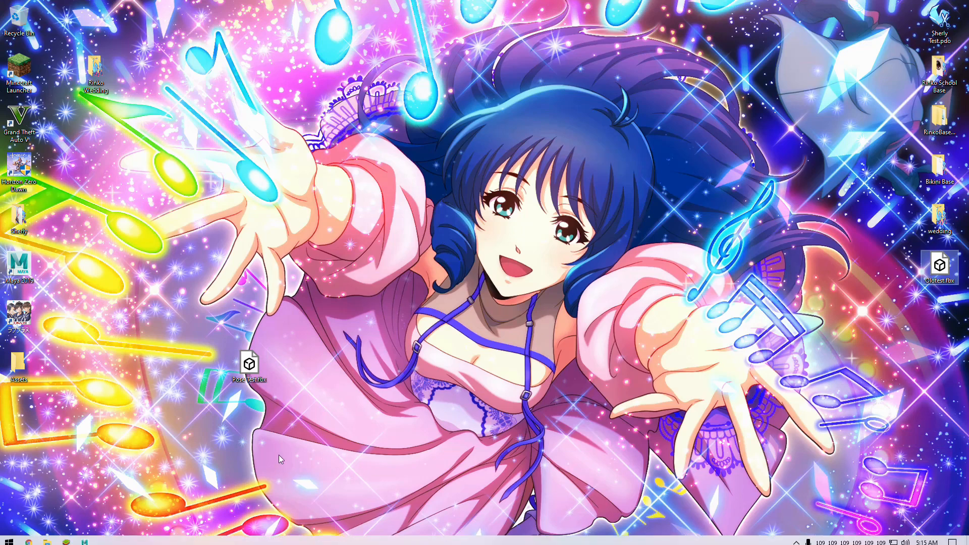
Step: Open Pose Test.fbx in 3D Viewer, inspect the exported pose from the front, and close the viewer
double_click(255, 372)
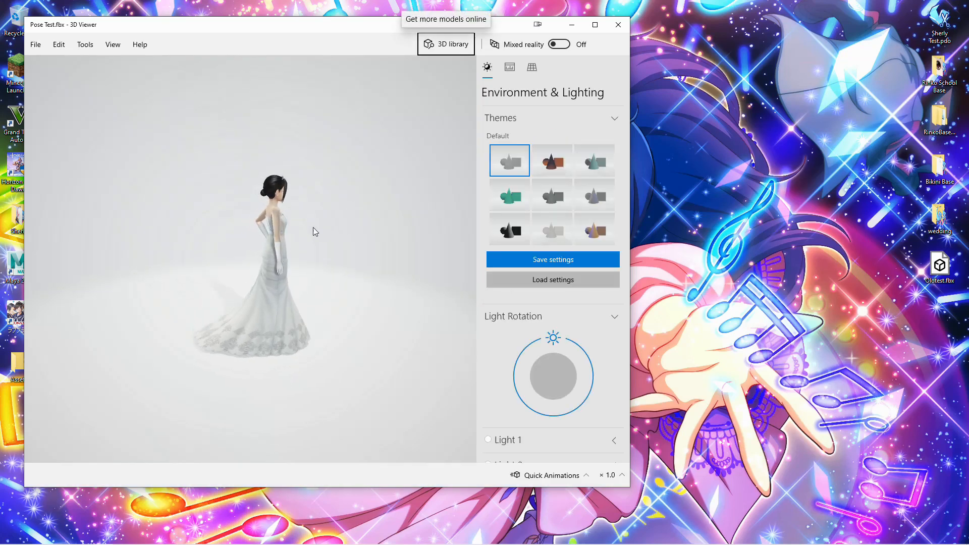
scroll(229, 220, up, 5)
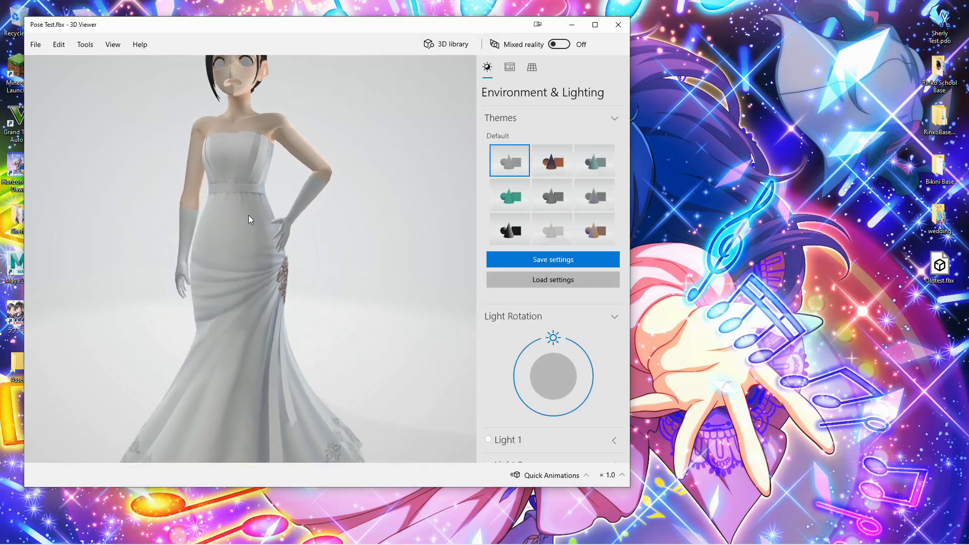
right_drag(266, 215, 268, 253)
mouse_move(268, 252)
mouse_down()
mouse_move(247, 250)
mouse_move(268, 237)
mouse_move(353, 244)
mouse_move(248, 248)
mouse_move(226, 270)
mouse_move(219, 349)
mouse_move(232, 359)
mouse_move(278, 329)
mouse_move(267, 246)
mouse_move(273, 107)
mouse_move(278, 177)
mouse_move(255, 251)
mouse_up()
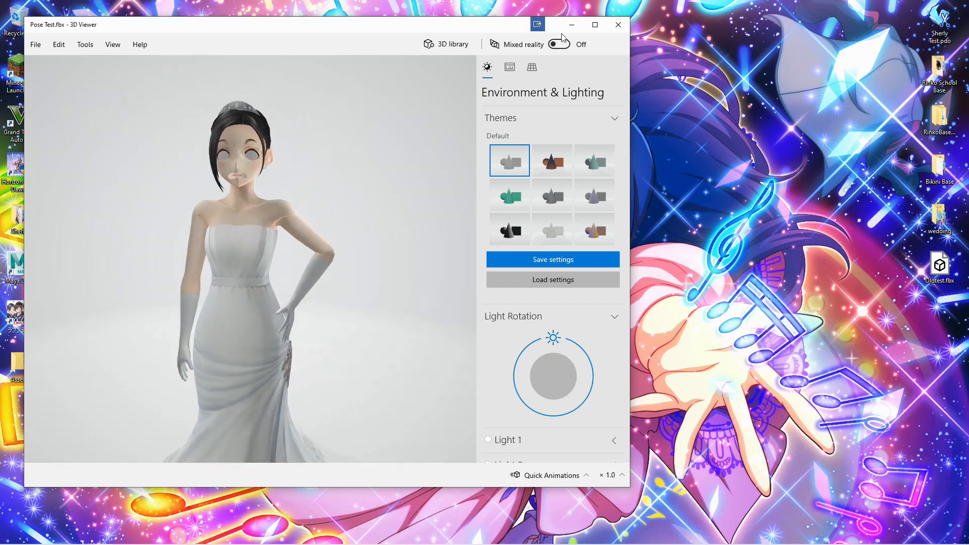
click(618, 24)
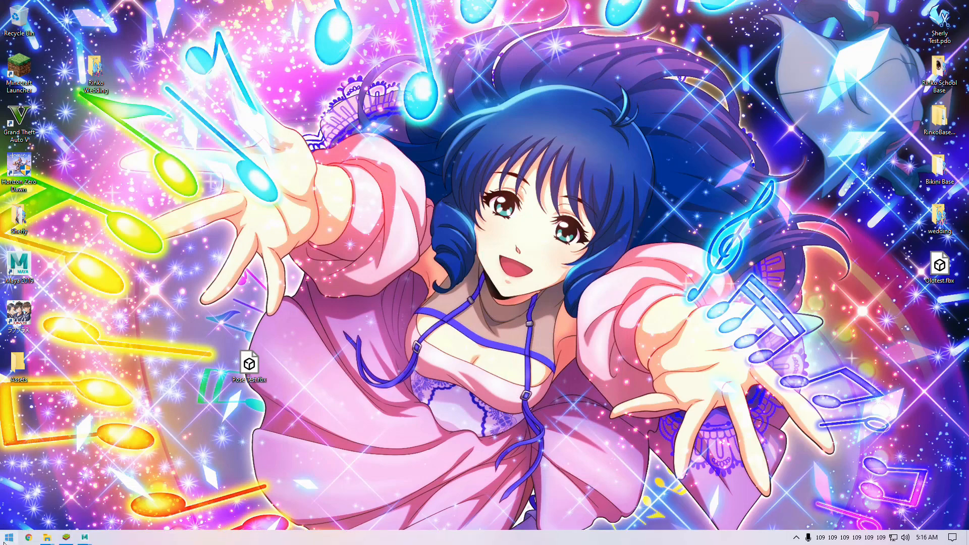
Step: Launch Blender, dismiss its splash screen and delete the default cube
click(7, 539)
text(blender)
click(74, 260)
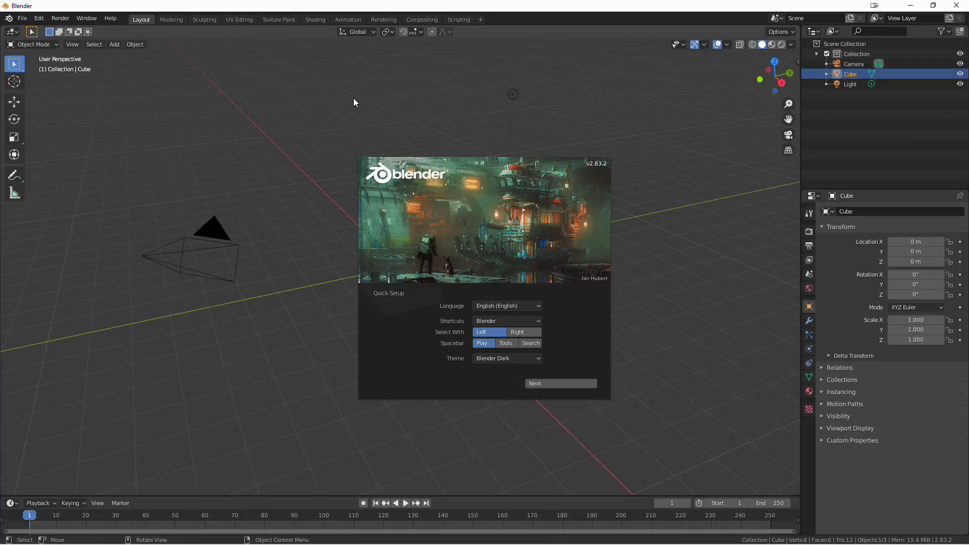
click(353, 103)
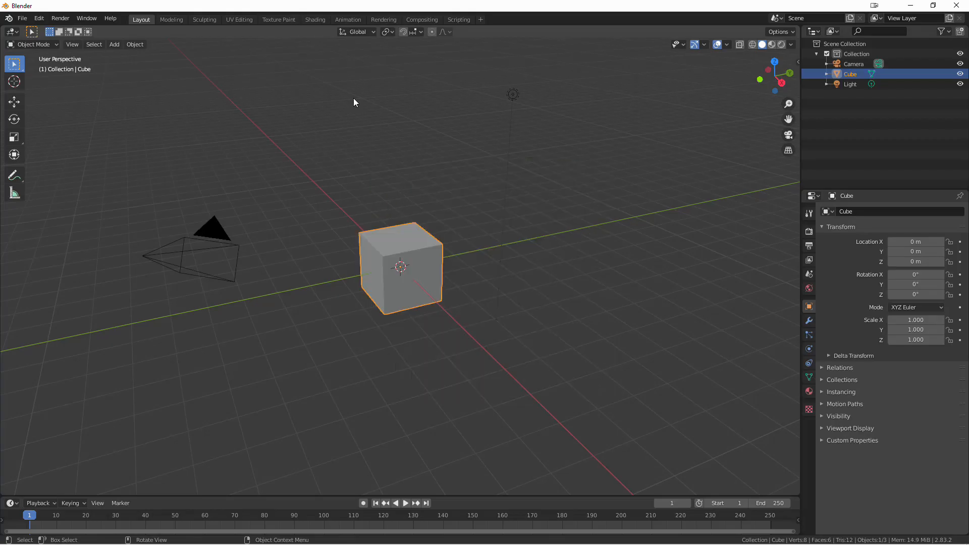
key(Delete)
Step: Import Pose Test.fbx from the desktop and switch the viewport to orthographic projection
click(22, 19)
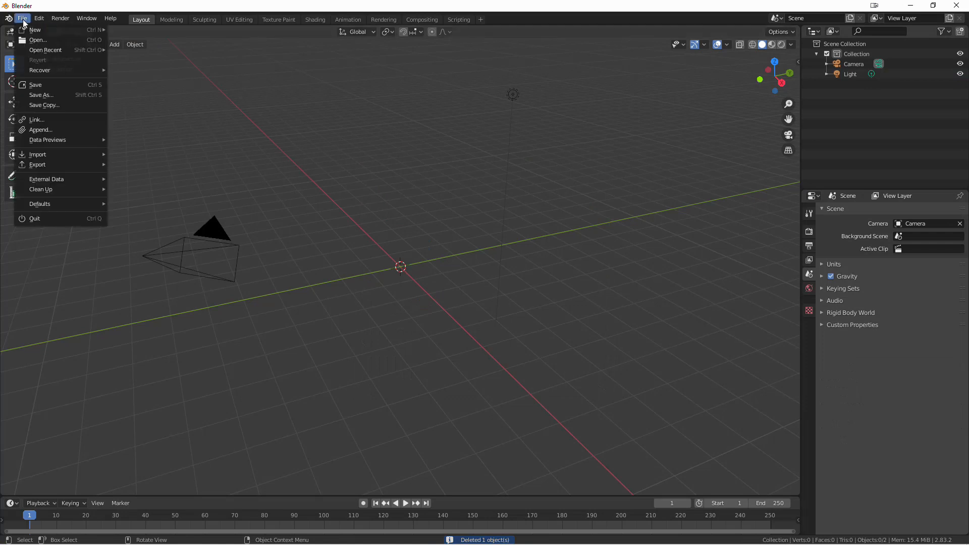
mouse_move(49, 158)
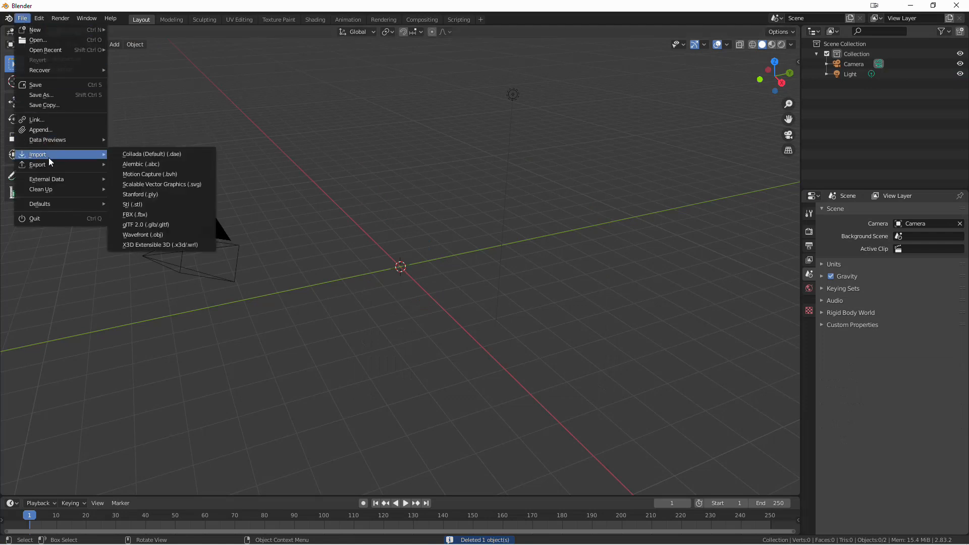
click(165, 214)
click(256, 120)
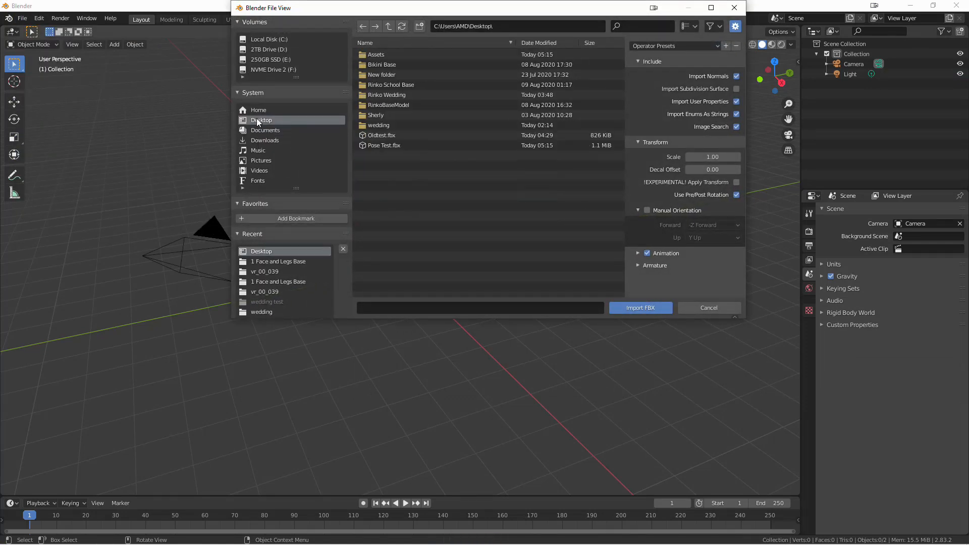
double_click(385, 145)
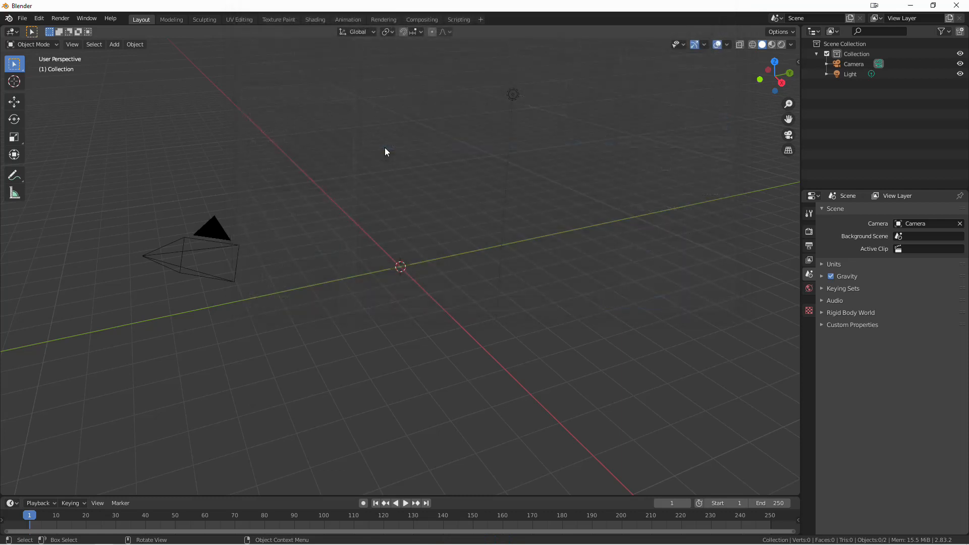
click(787, 149)
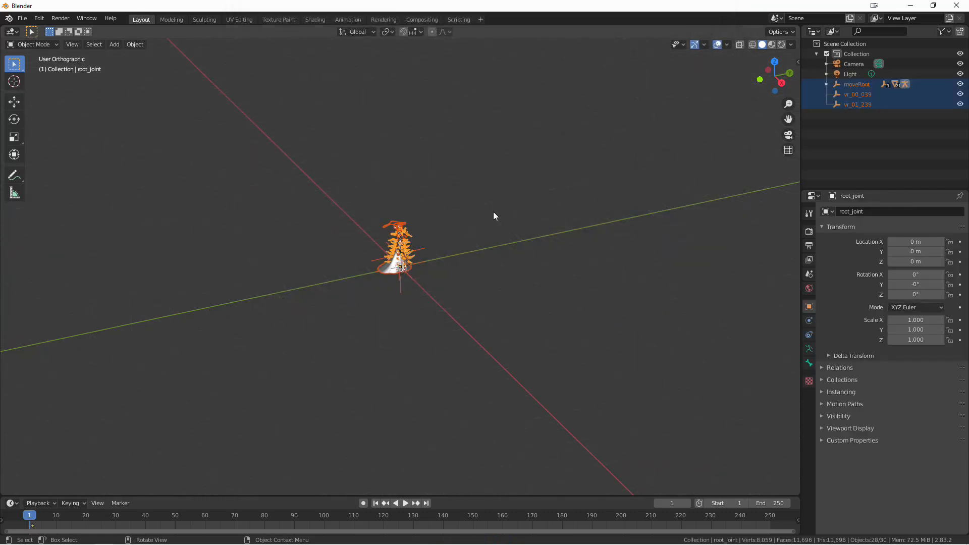
scroll(494, 216, up, 8)
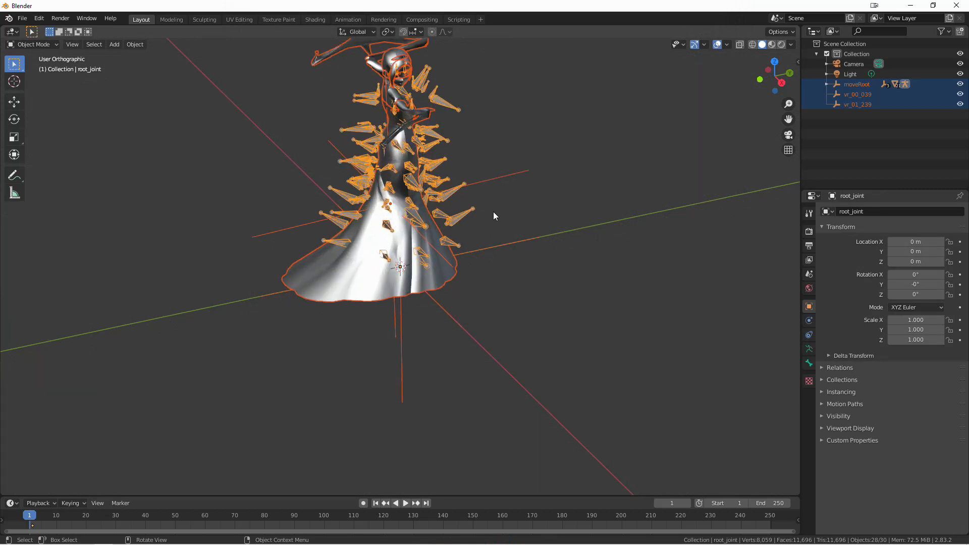
scroll(493, 216, up, 1)
scroll(493, 216, down, 2)
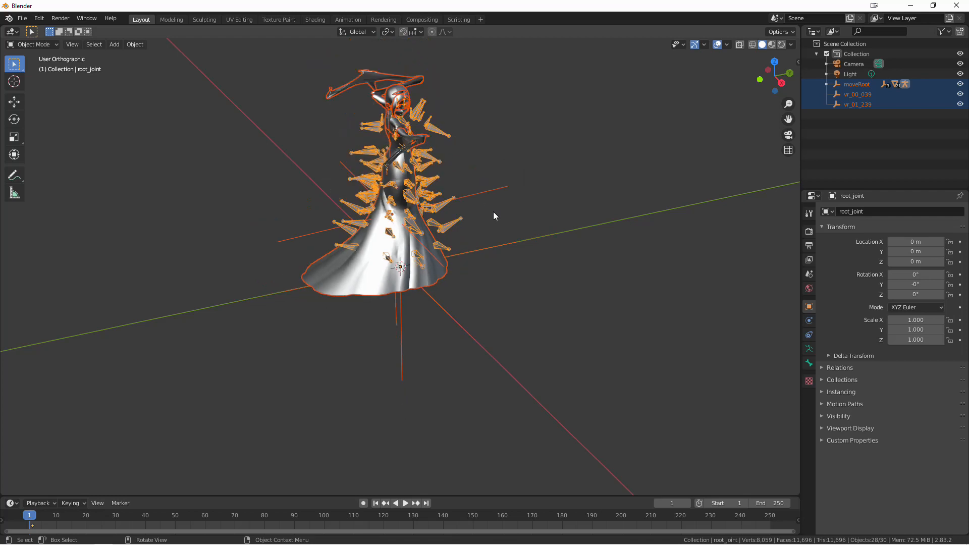
Step: Export the posed model to the desktop as untitled.obj
click(22, 20)
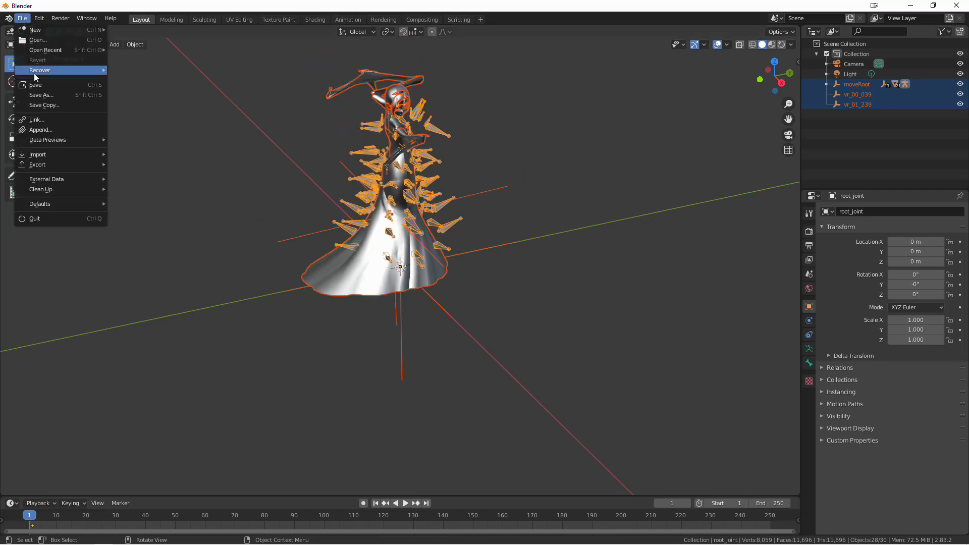
mouse_move(41, 165)
click(164, 244)
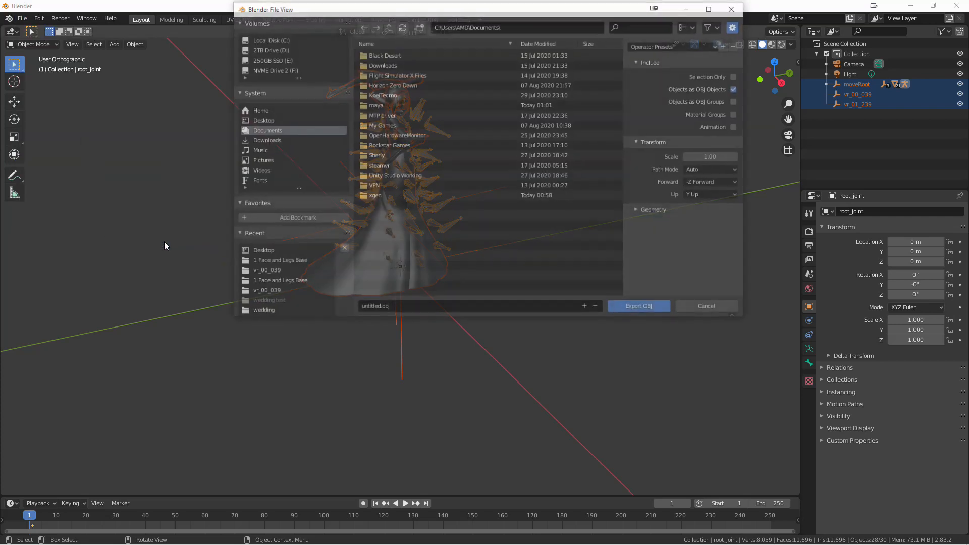
click(254, 124)
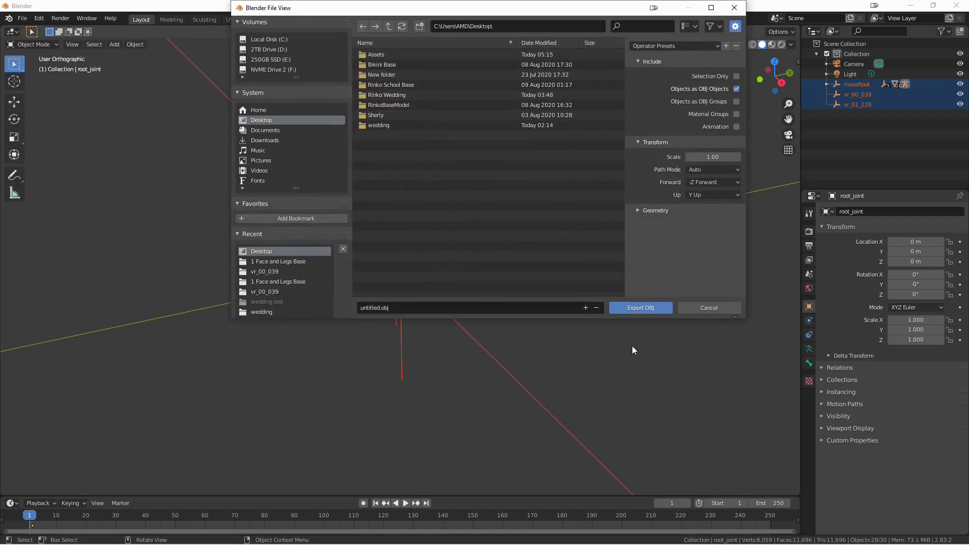
click(632, 309)
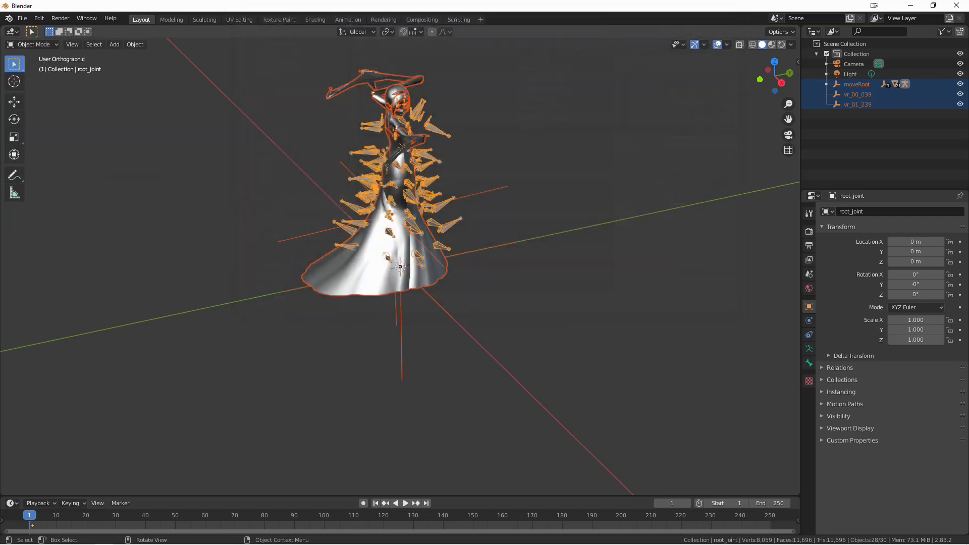
Step: Minimize Blender, open untitled.obj in Pepakura Designer with its orientation unchanged, and inspect the model in a maximized window
click(912, 8)
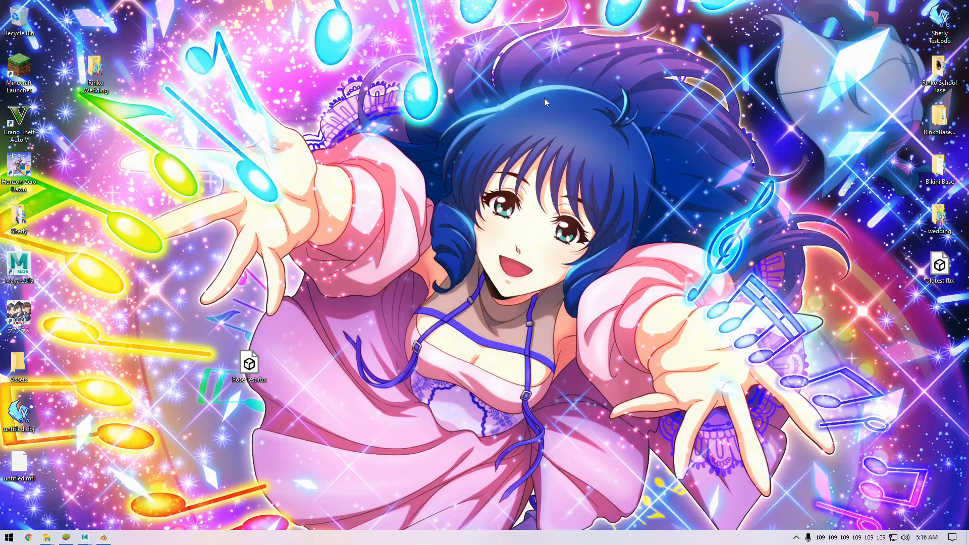
double_click(18, 427)
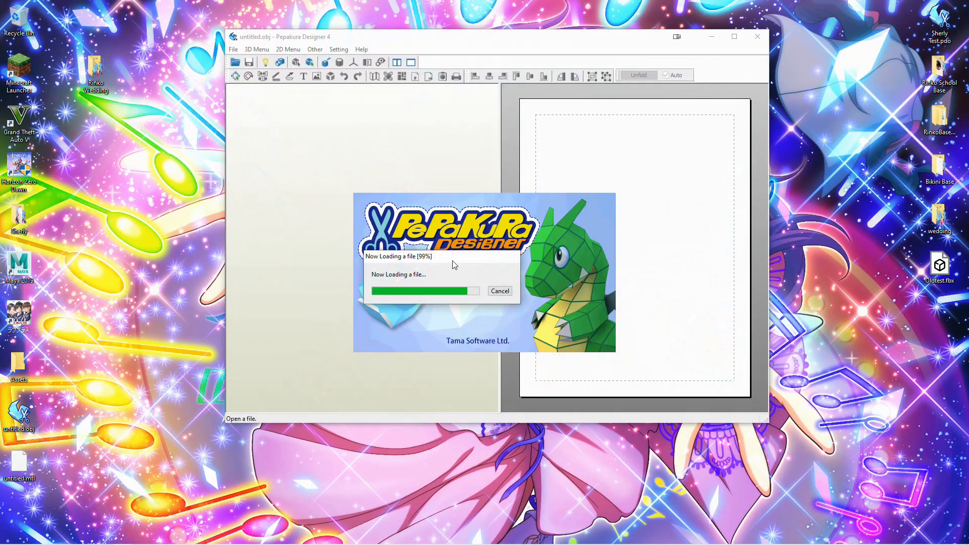
click(558, 253)
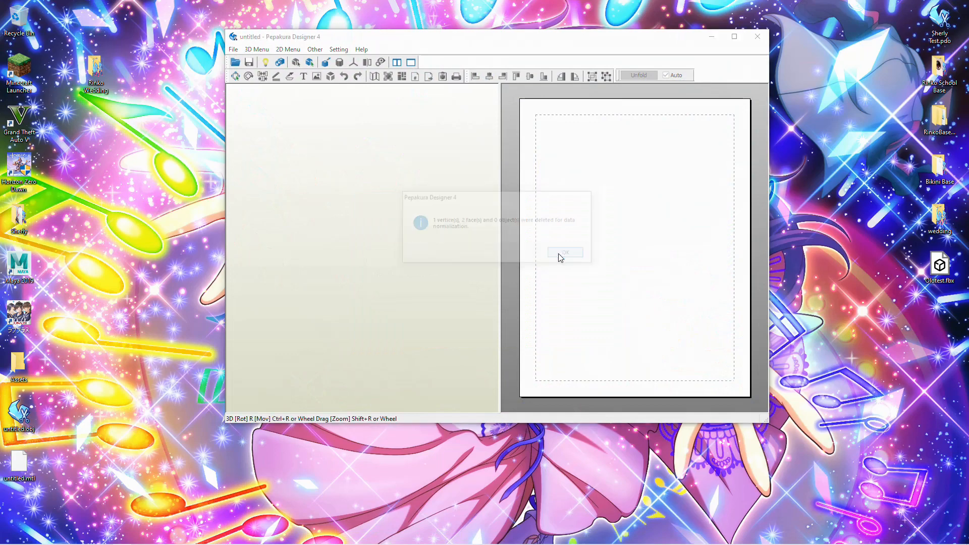
click(464, 245)
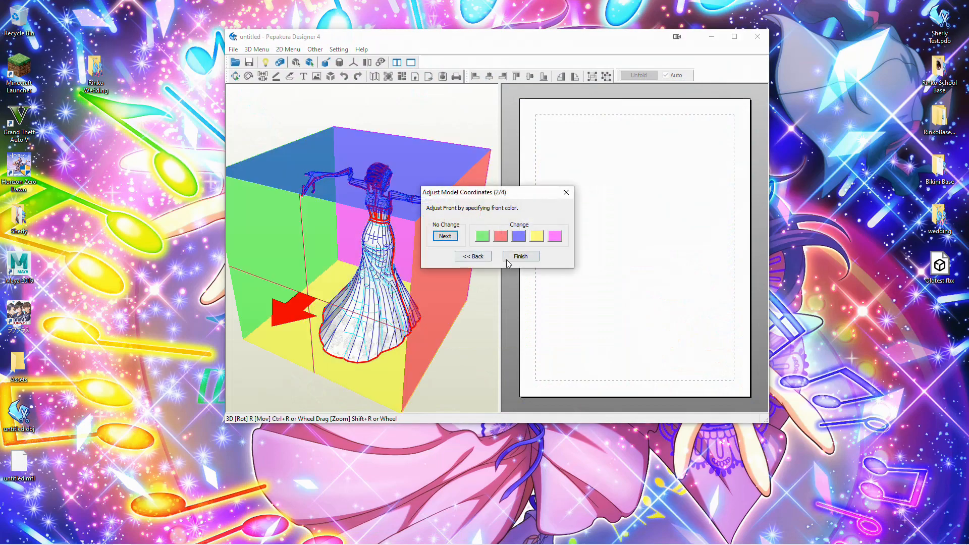
click(513, 256)
click(524, 253)
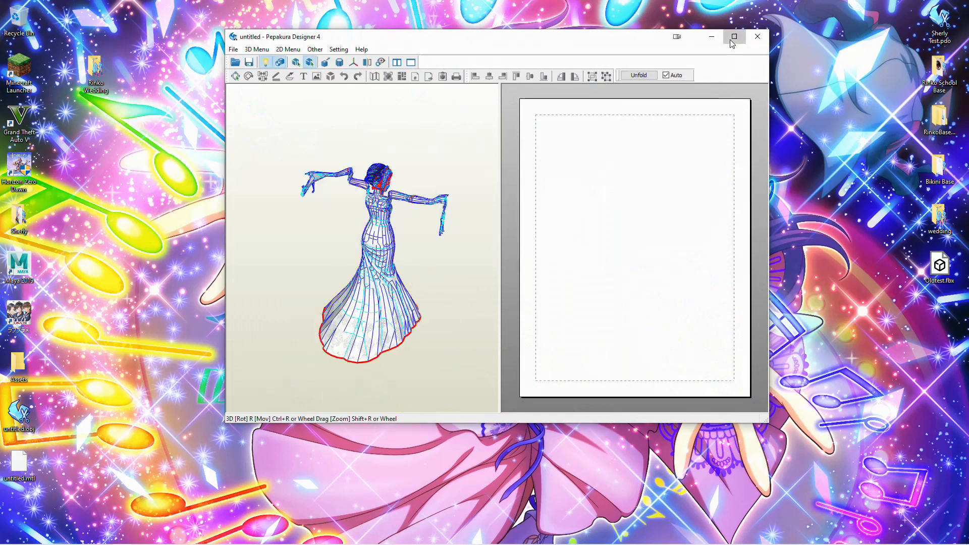
click(734, 37)
drag(426, 149, 372, 154)
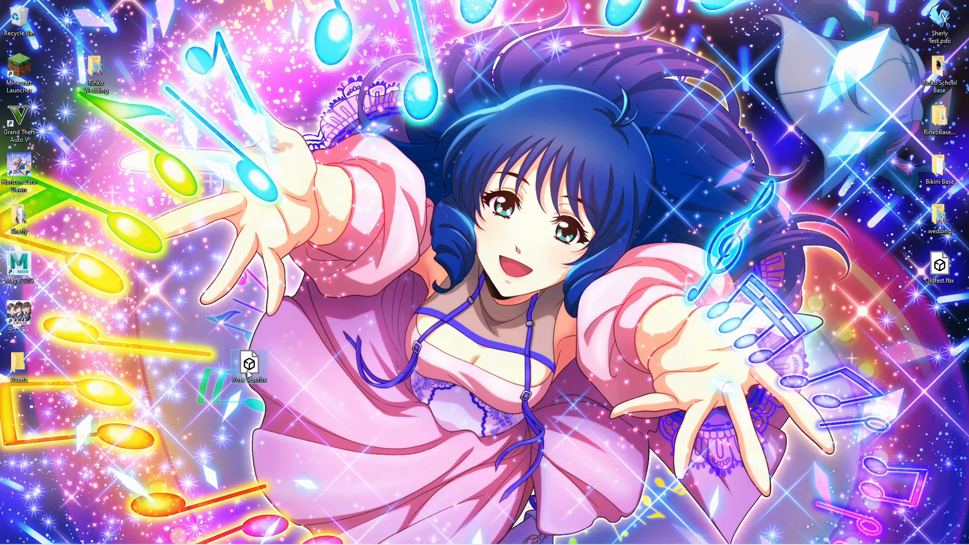
Step: Delete Pose Test.fbx from the desktop and close the Recycle Bin window
mouse_move(125, 527)
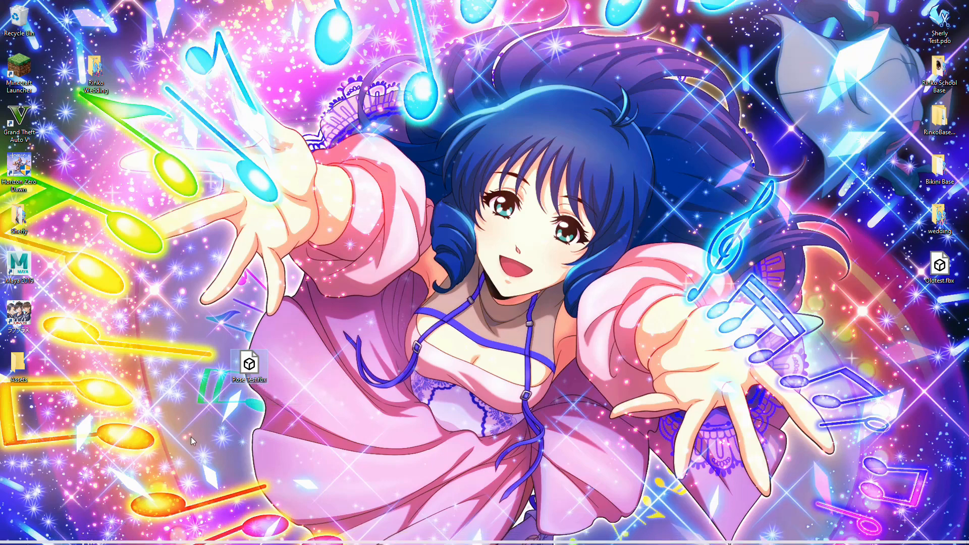
key(Delete)
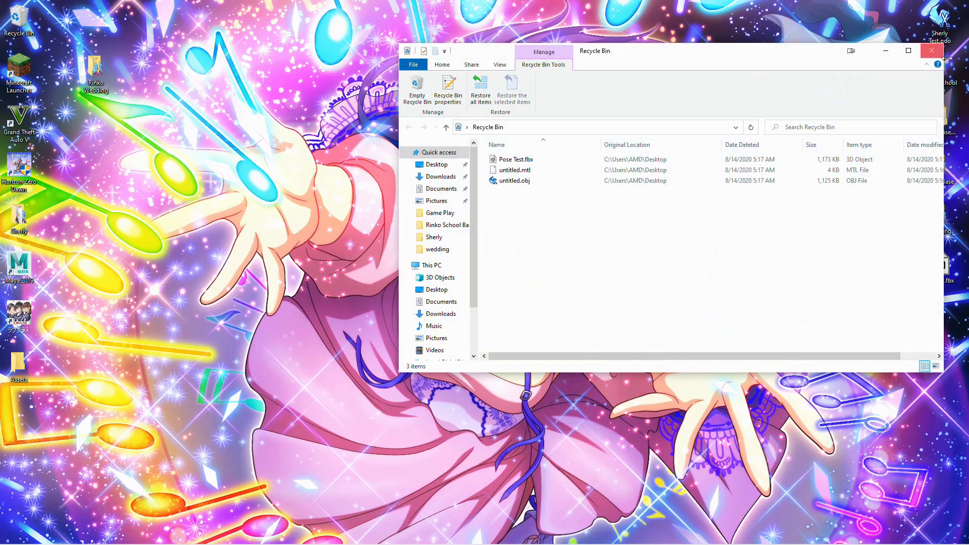
click(933, 53)
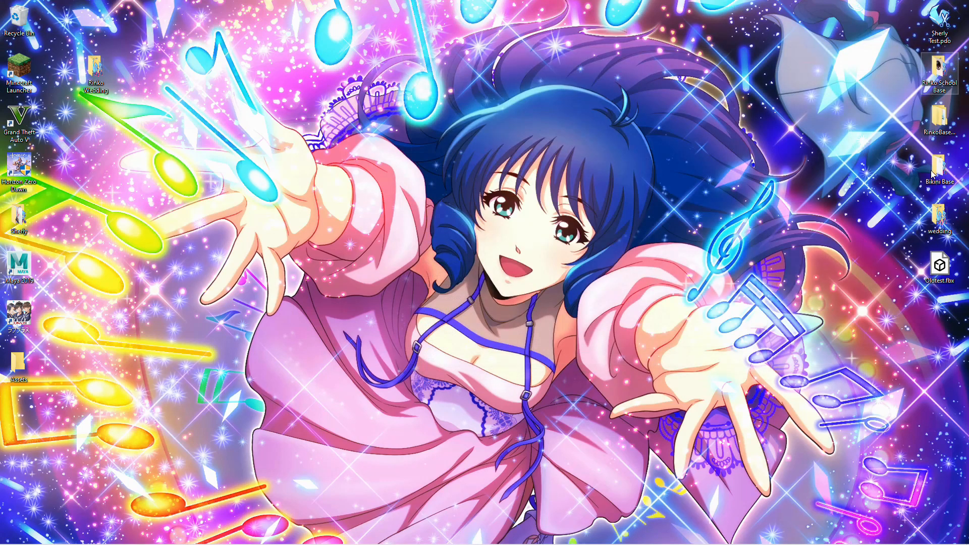
Step: Open Oldtest.fbx in 3D Viewer, inspect the dress and arms up close, and close the viewer
double_click(937, 270)
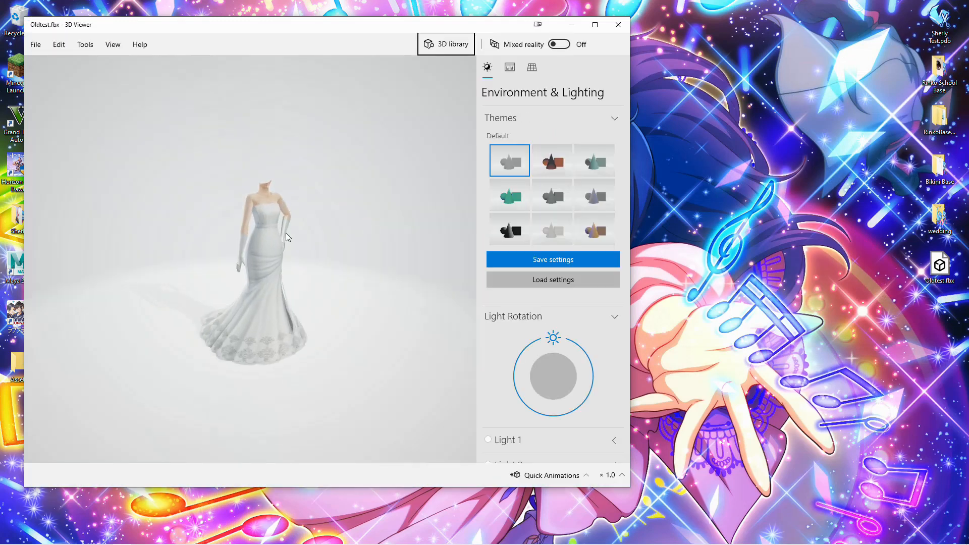
scroll(252, 225, up, 10)
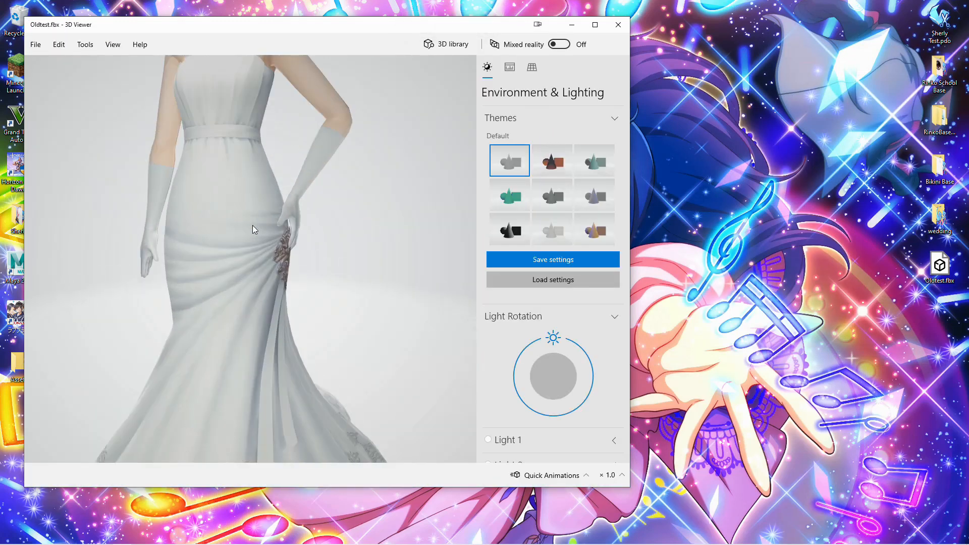
drag(251, 226, 291, 211)
click(617, 25)
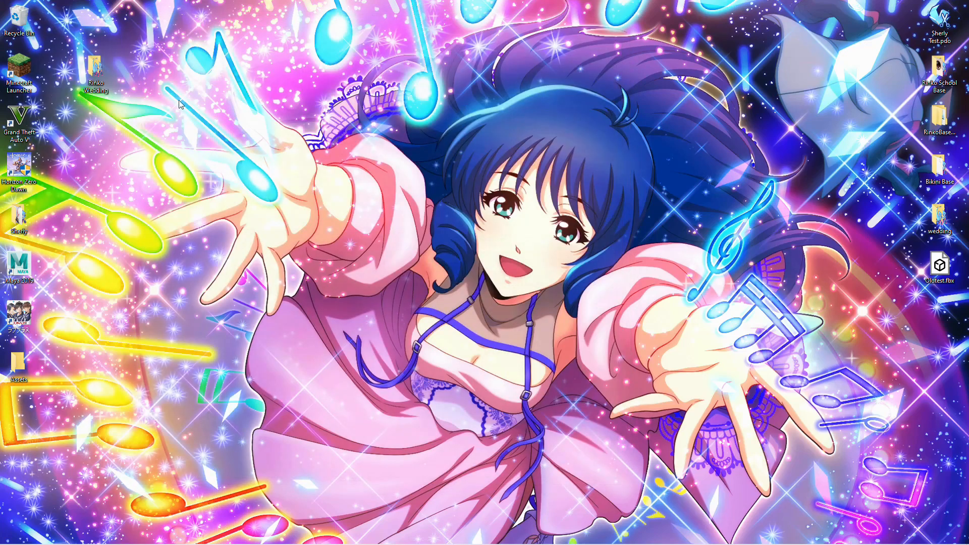
Step: Move Oldtest.fbx from the Rinko Wedding folder into the wedding folder and delete the Rinko Wedding folder
drag(95, 69, 939, 323)
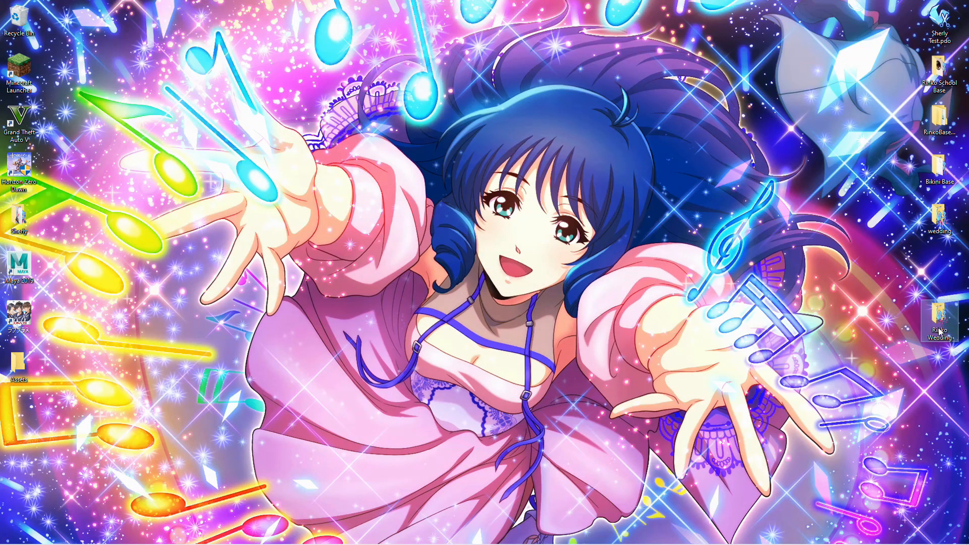
double_click(939, 332)
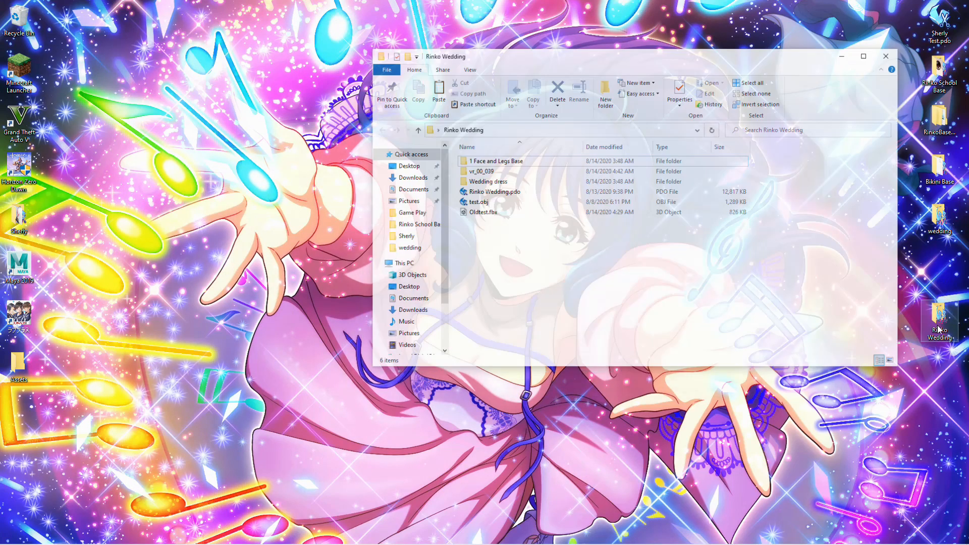
drag(616, 46, 365, 80)
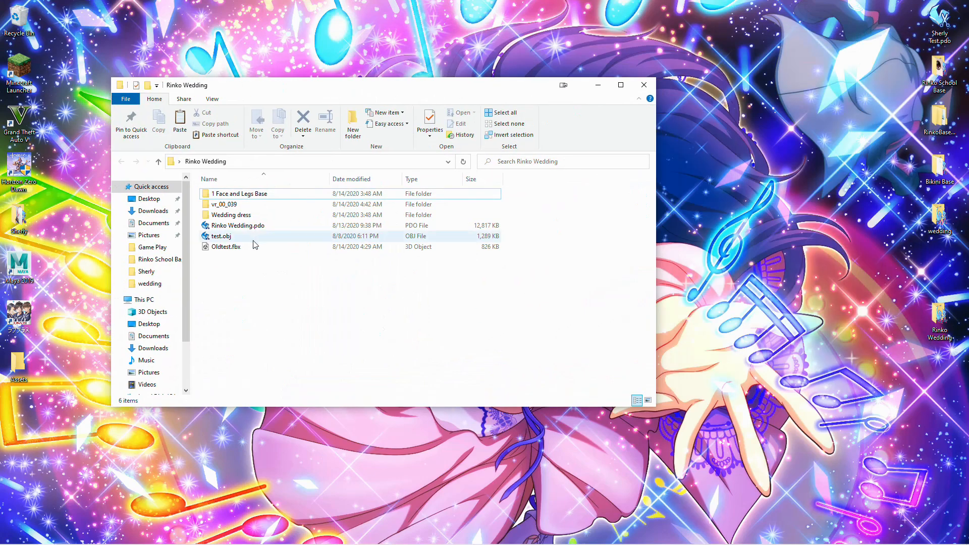
drag(255, 245, 938, 222)
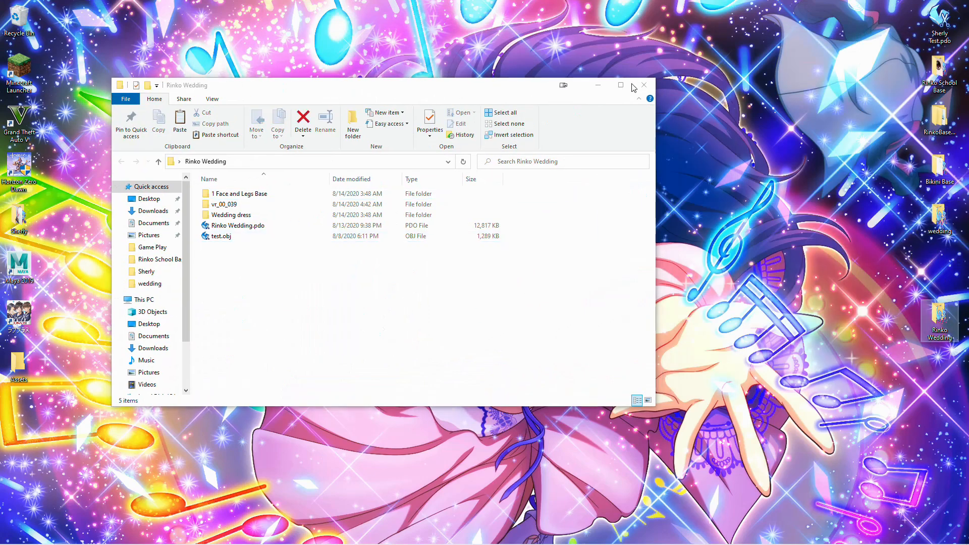
click(644, 85)
key(Delete)
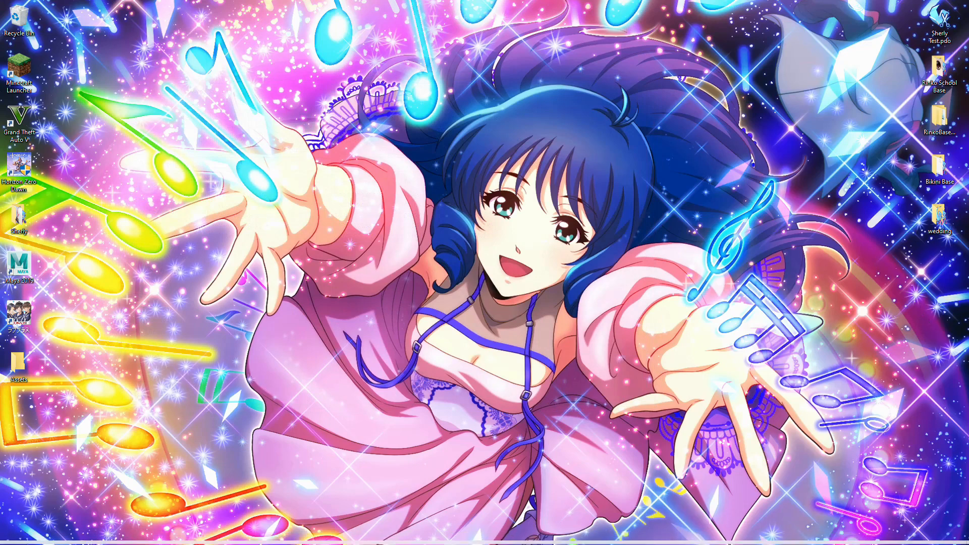
Step: Return to Blender and close it without saving the scene
click(104, 539)
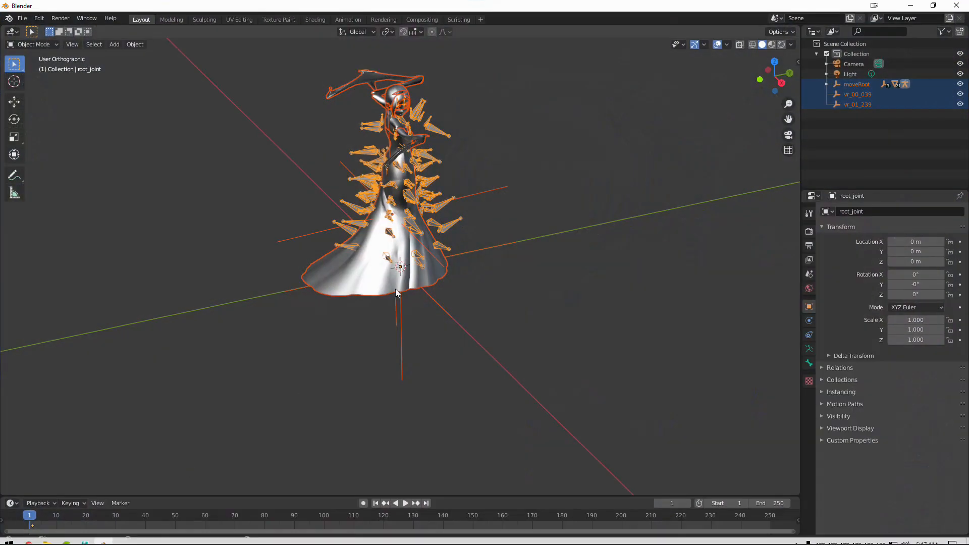
click(956, 6)
click(476, 294)
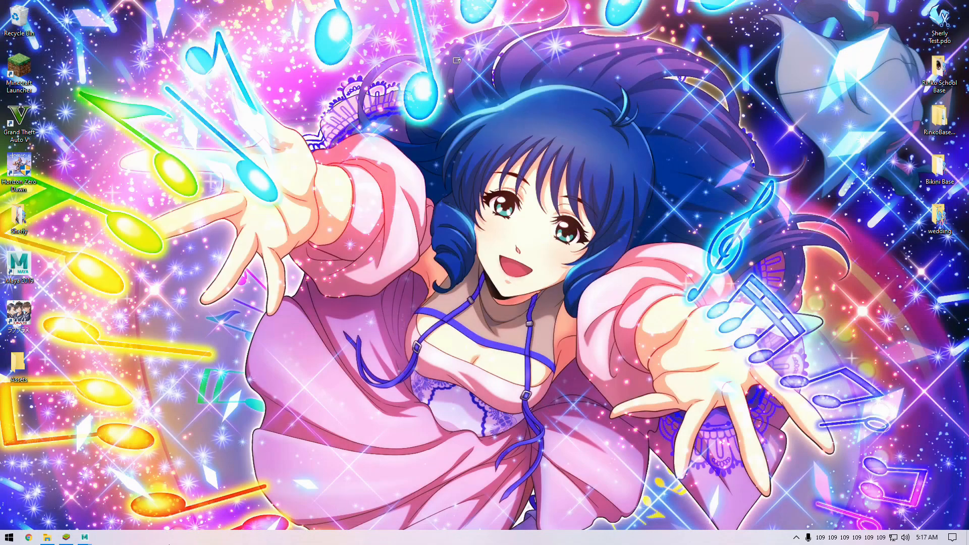
Step: Switch back to Maya and save the scene to the Desktop as a Maya Binary file named Posed Rinko
mouse_move(84, 537)
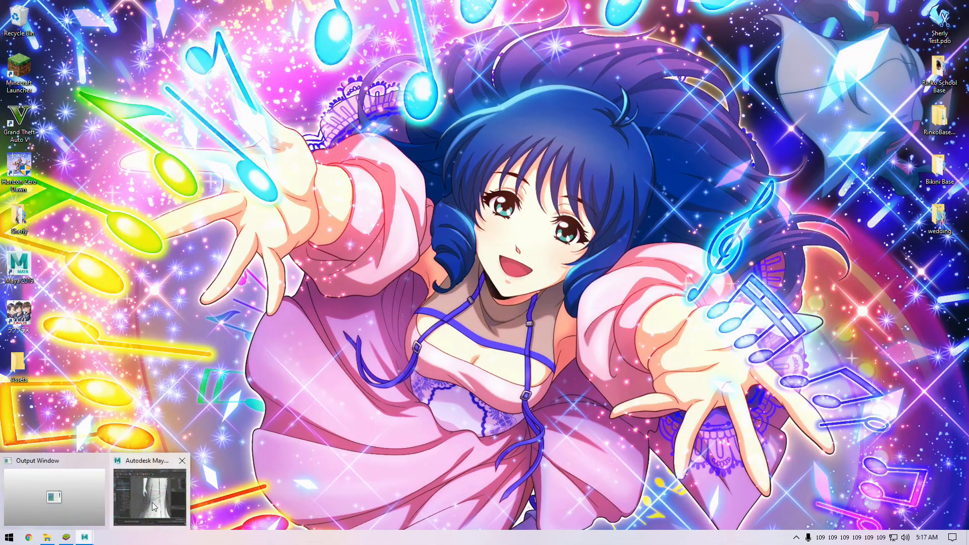
click(154, 506)
click(312, 22)
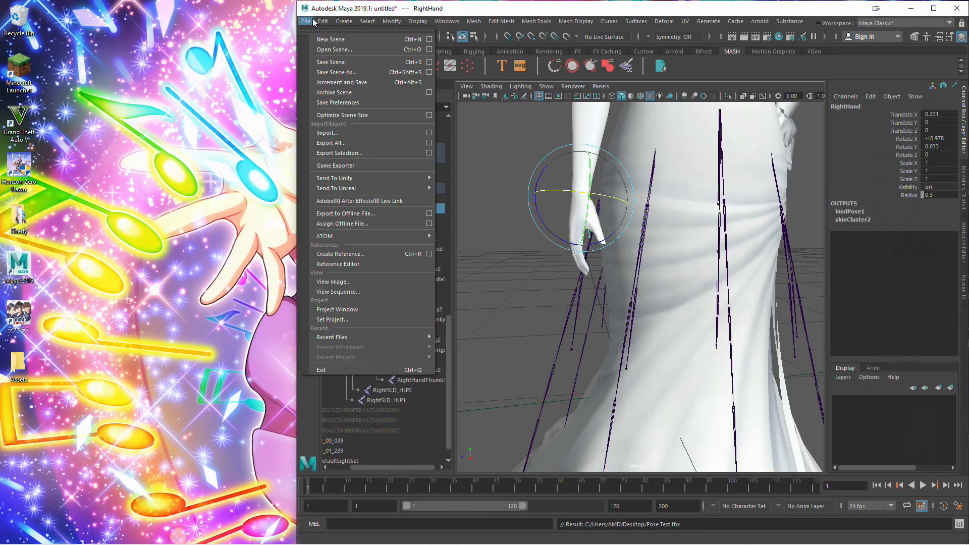
mouse_move(357, 182)
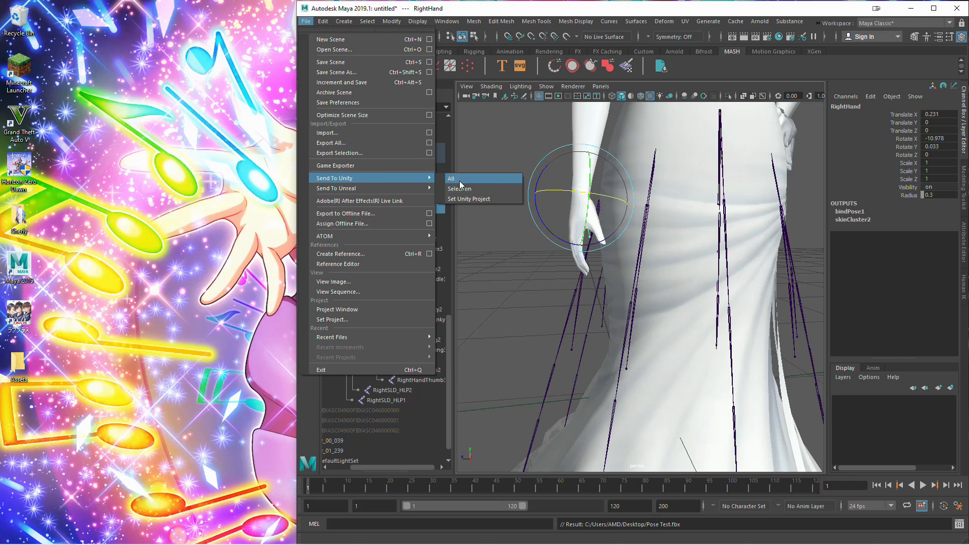
click(337, 71)
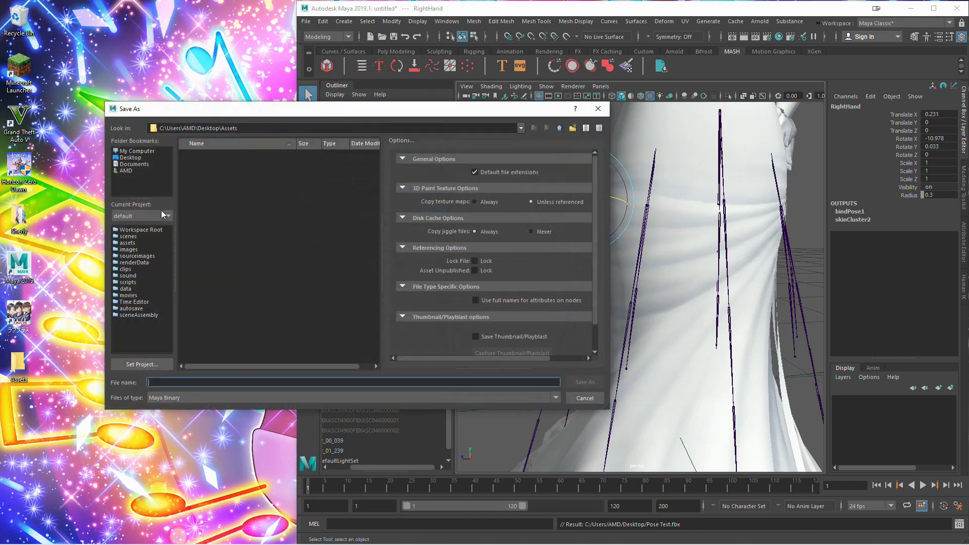
click(134, 158)
click(162, 381)
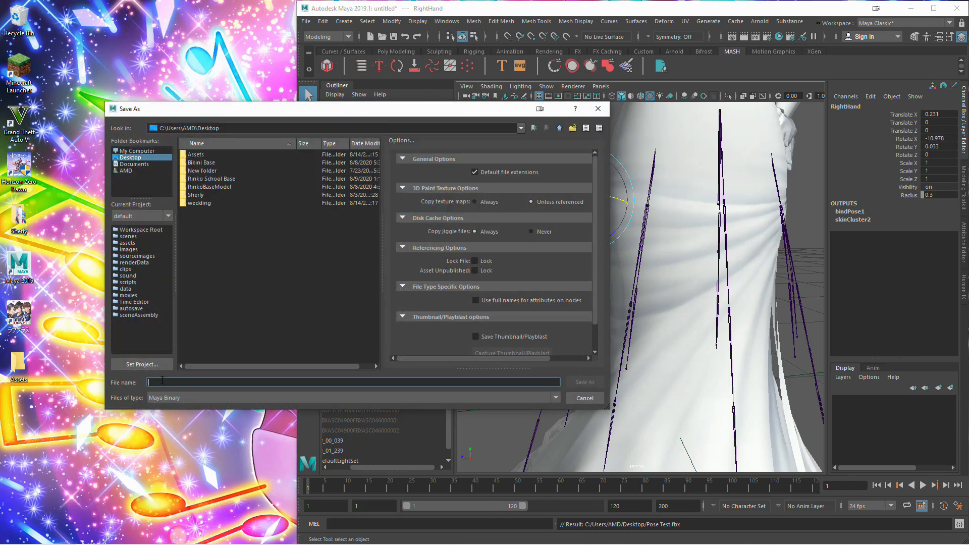
text(Posed Rinko)
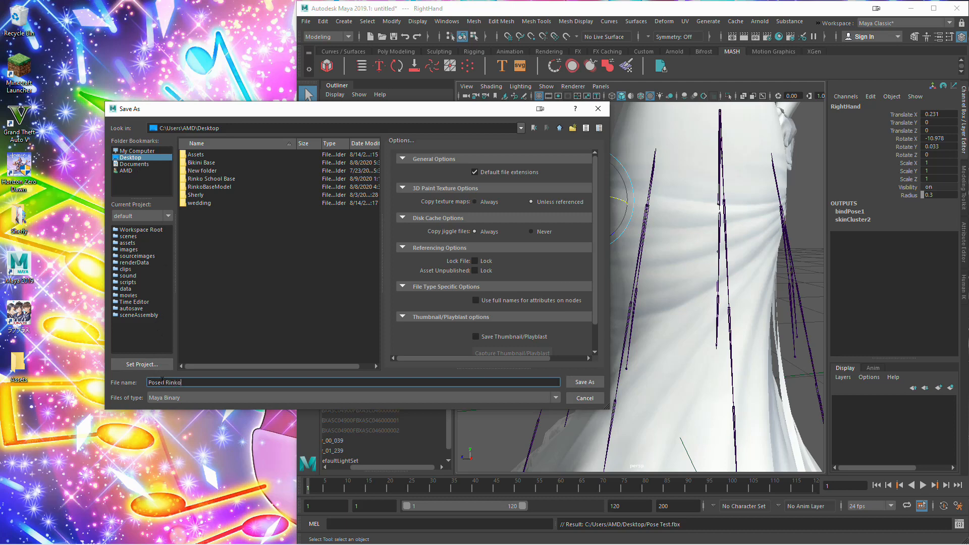
click(584, 382)
Step: Check the whole posed bride in the viewport and close Maya, saving the changes to Posed Rinko.mb
key(e)
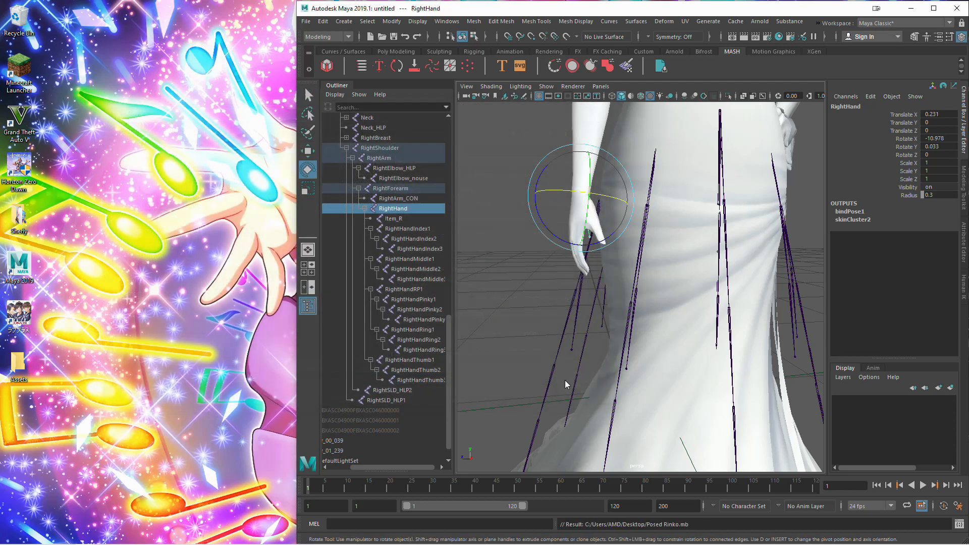
key(a)
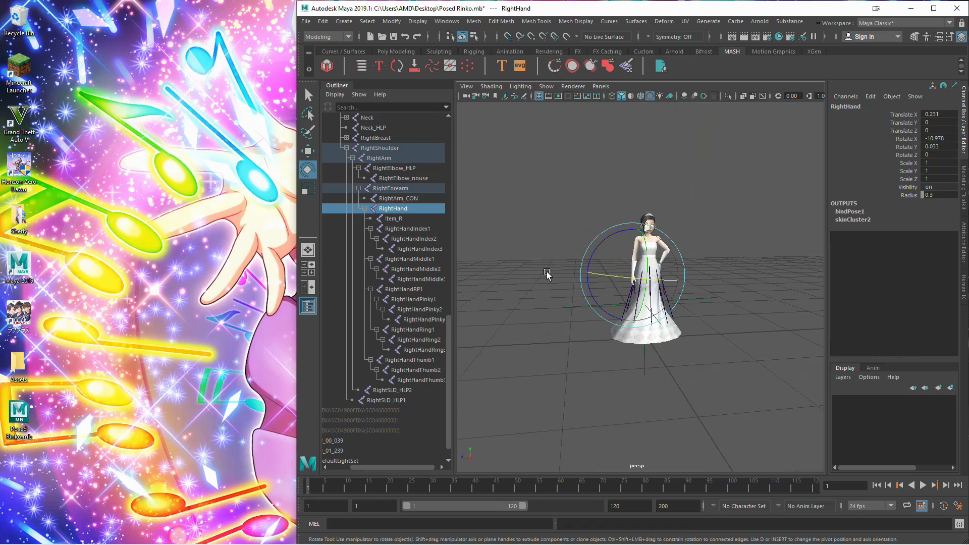
scroll(547, 274, up, 3)
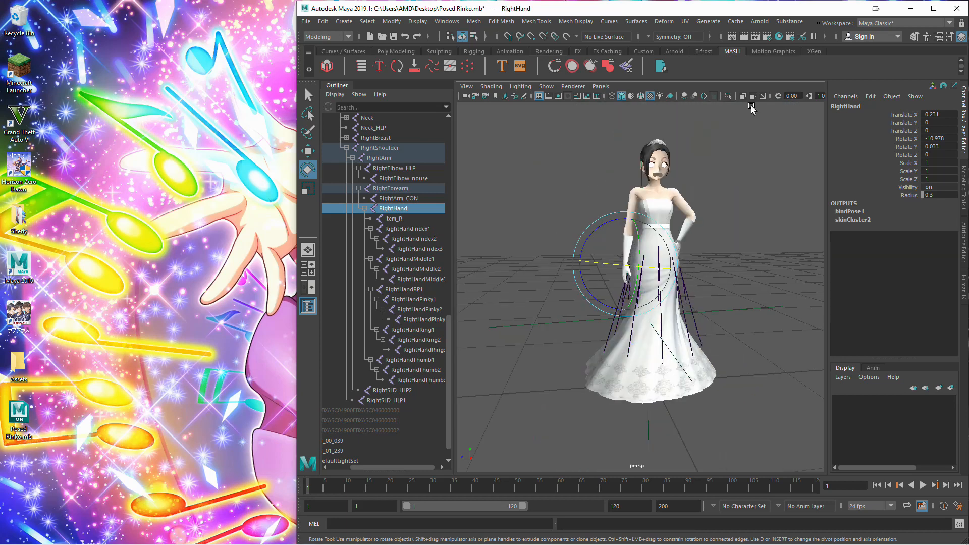
click(956, 8)
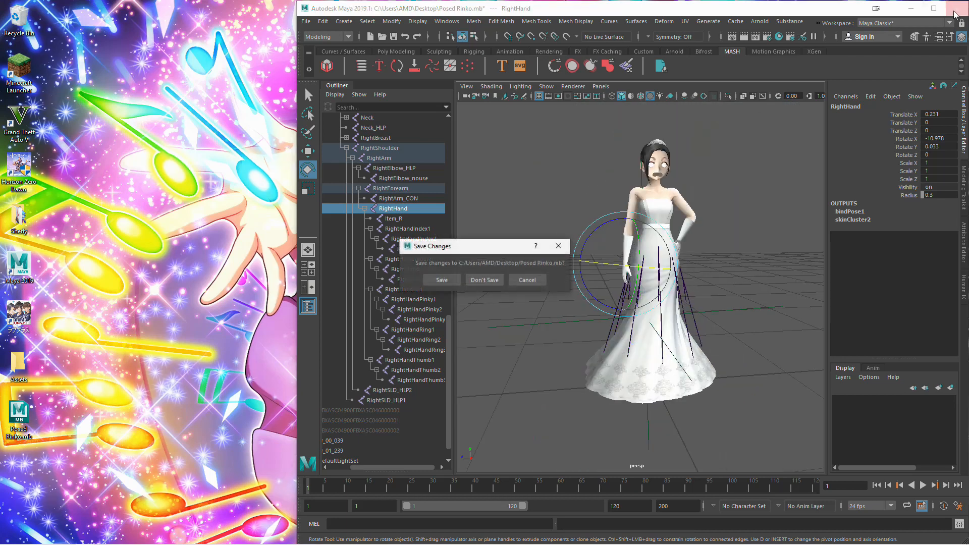
click(443, 280)
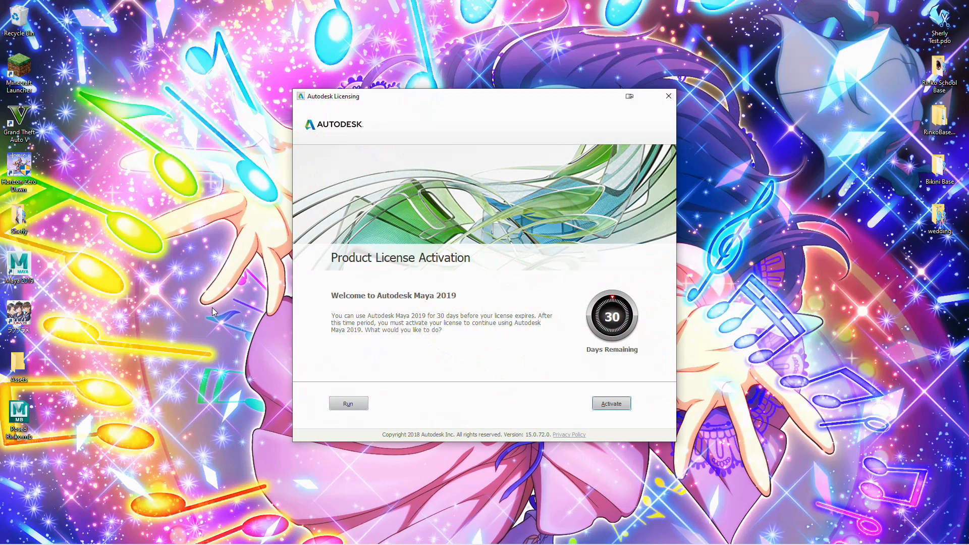
Step: Run the Maya 2019 trial to reopen Posed Rinko.mb and inspect the bride's saved pose
click(354, 398)
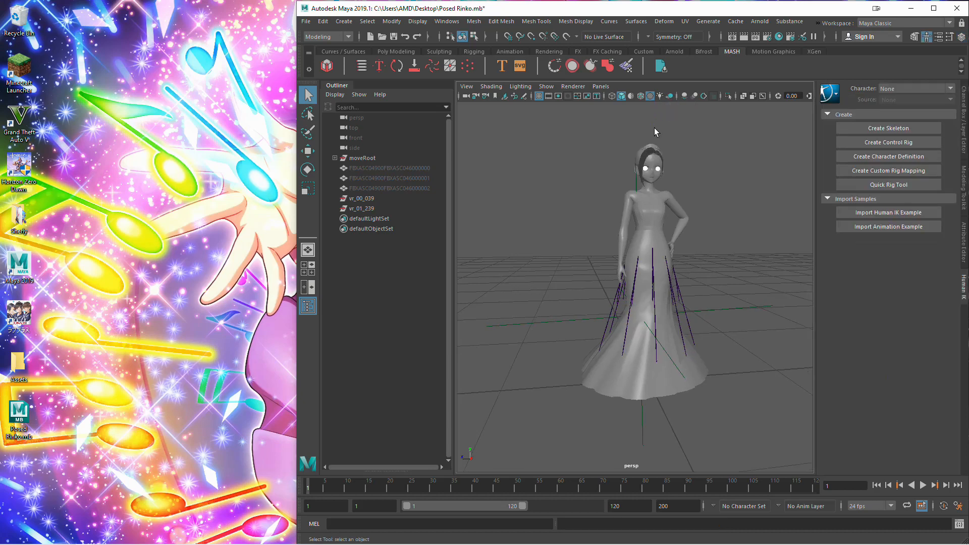
scroll(654, 129, down, 5)
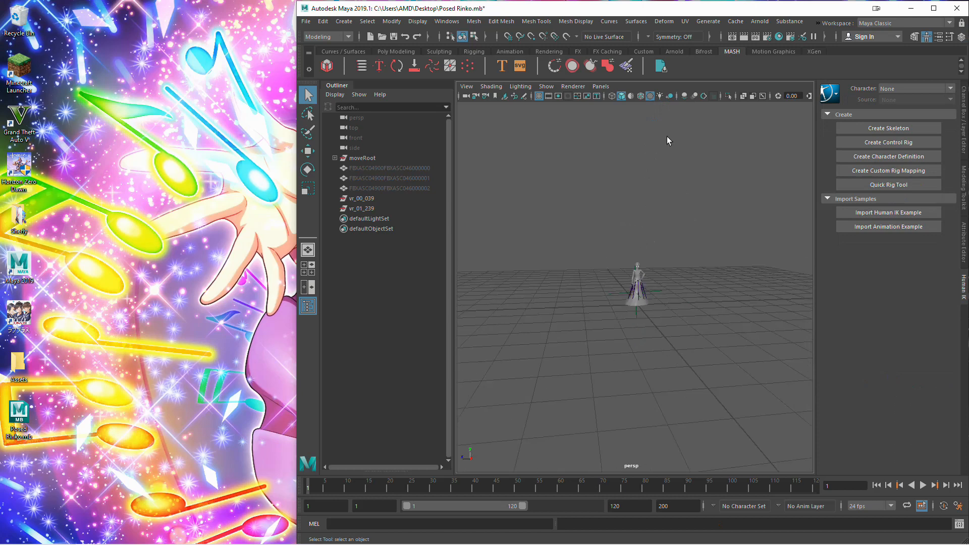
scroll(667, 136, up, 8)
scroll(657, 124, down, 3)
Step: Toggle the viewport's textured display, scene lighting and wireframe overlay to check the bride's textures, and close Maya without saving
click(651, 96)
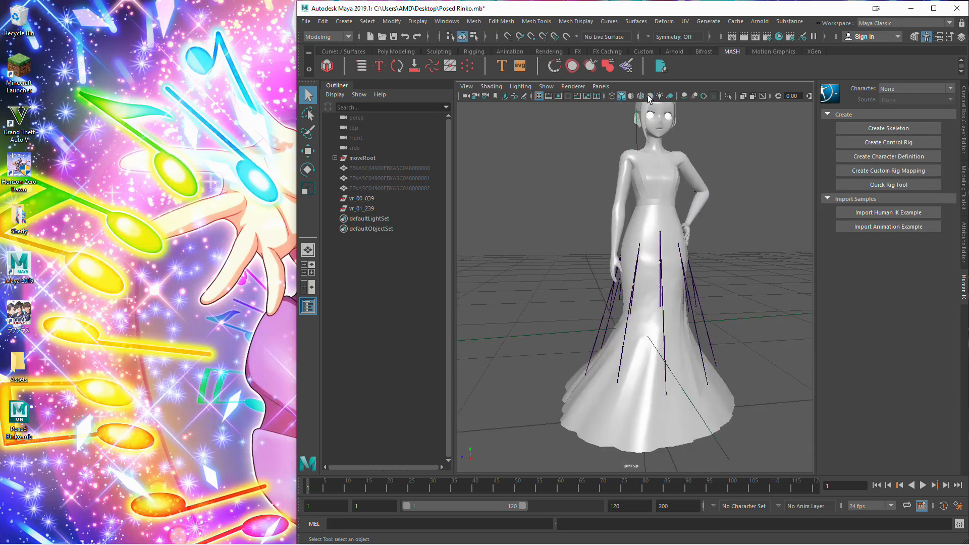
click(650, 96)
click(659, 96)
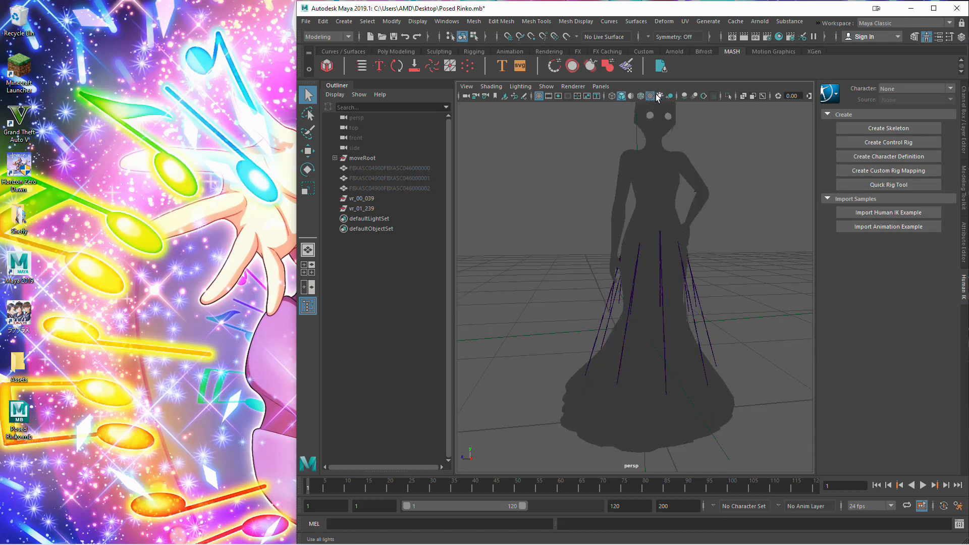
click(660, 96)
click(640, 96)
click(641, 96)
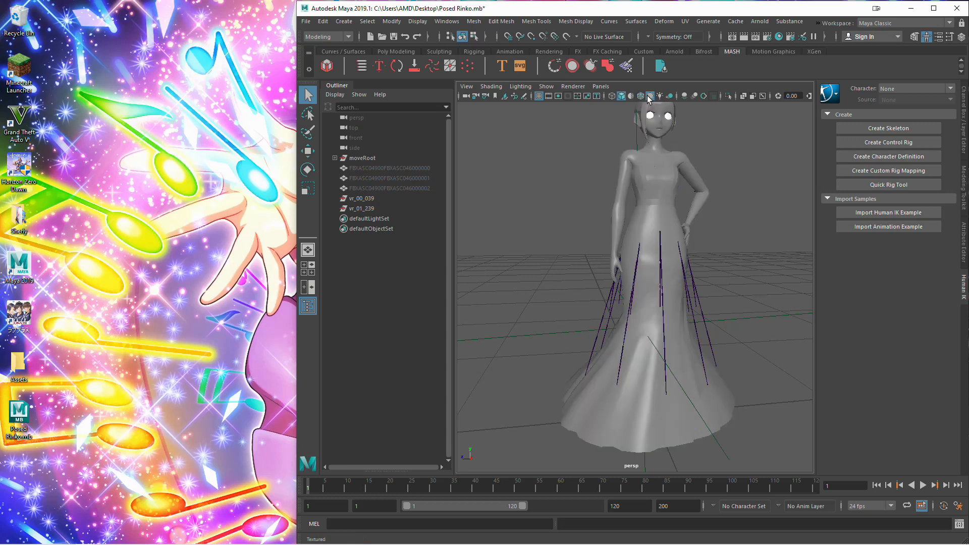
click(649, 97)
click(650, 97)
click(958, 8)
click(483, 279)
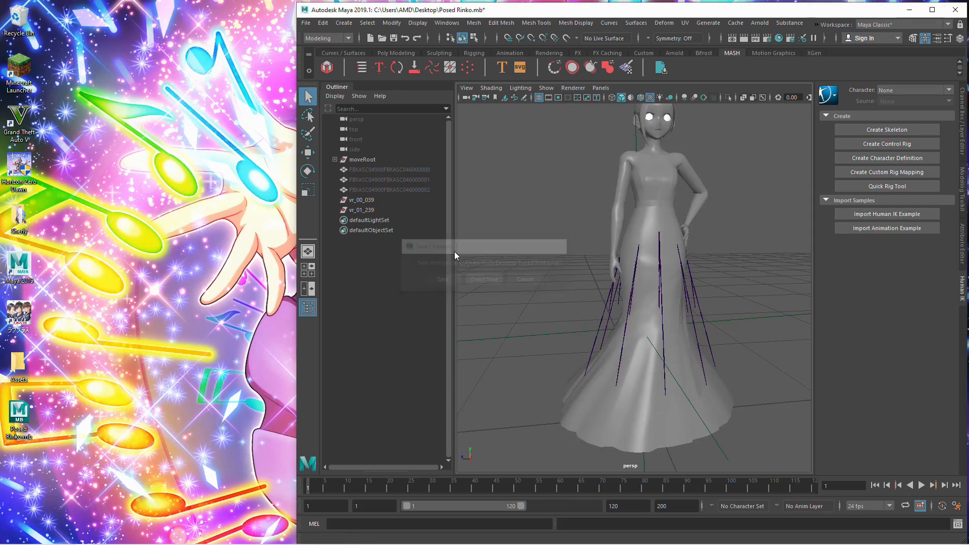
Step: Restore the Rinko Wedding folder from the Recycle Bin to the desktop and place it near the wedding folder
double_click(19, 20)
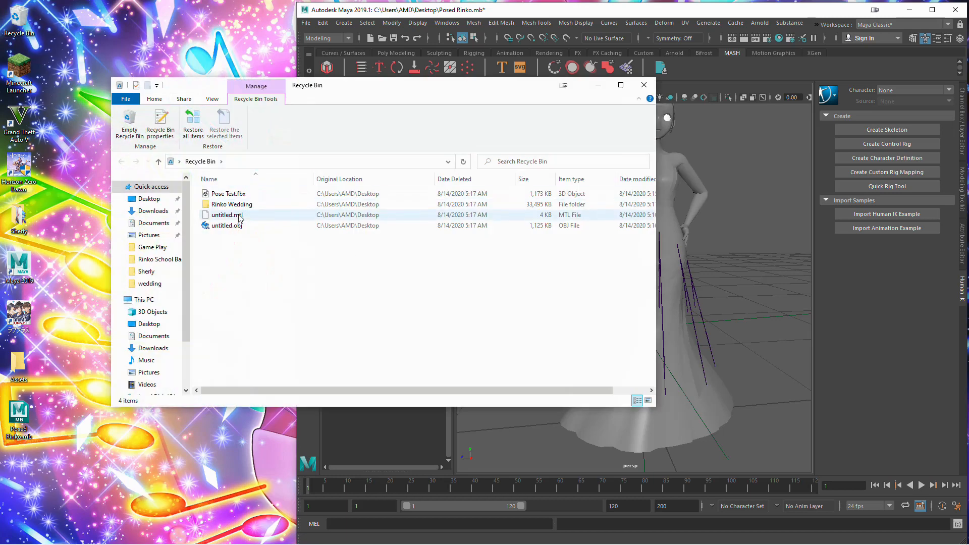
click(227, 204)
drag(223, 206, 208, 38)
click(645, 86)
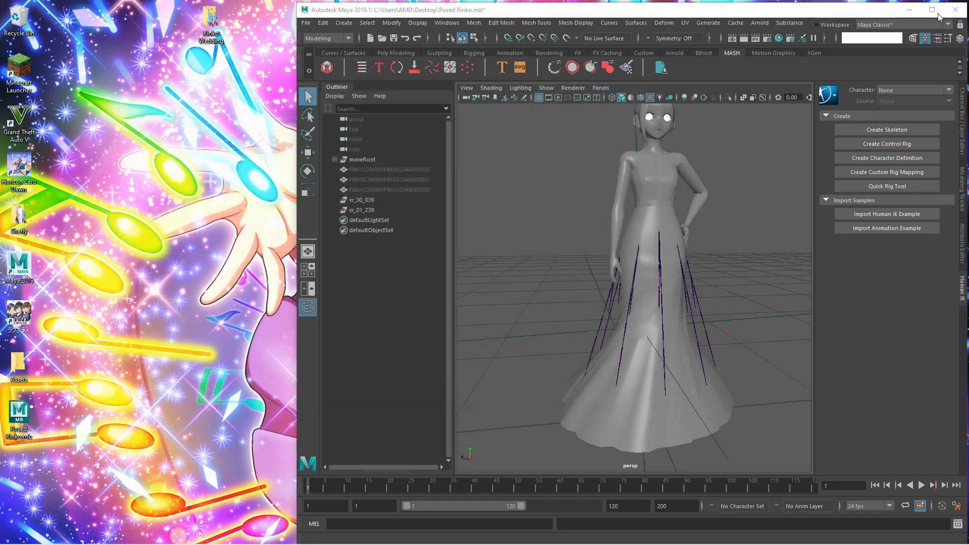
key(super+d)
drag(206, 21, 894, 254)
Step: Reopen Posed Rinko.mb in a maximized Maya window, inspect the textured bride, and close Maya without saving
double_click(18, 415)
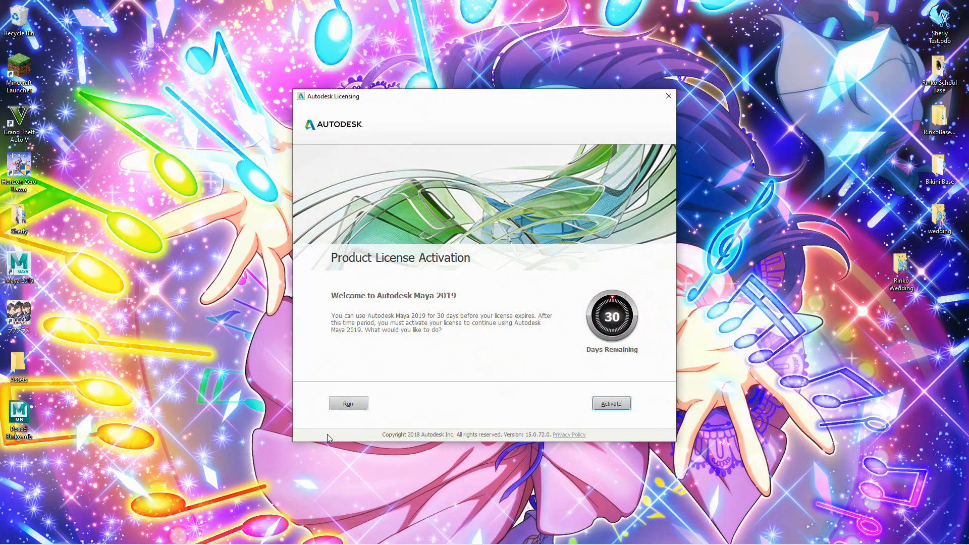
click(348, 407)
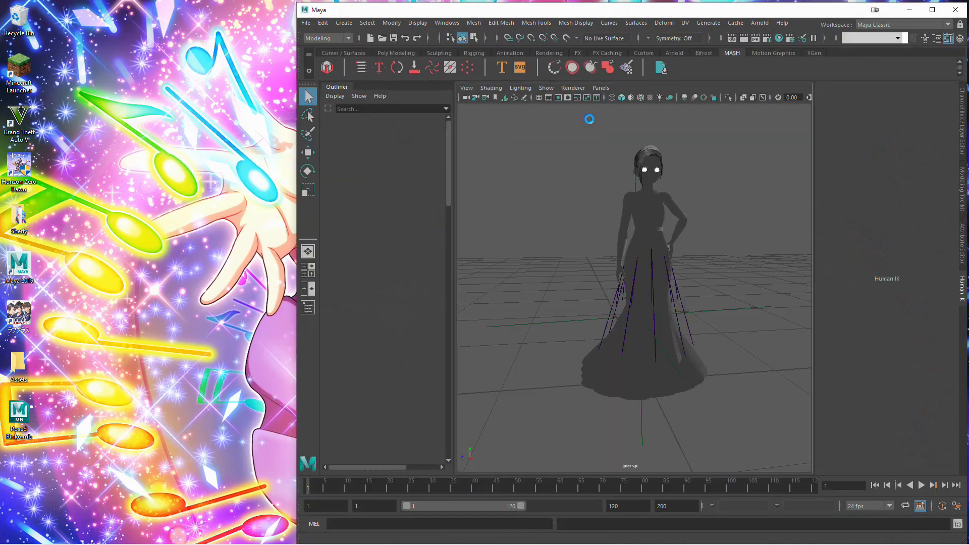
click(932, 10)
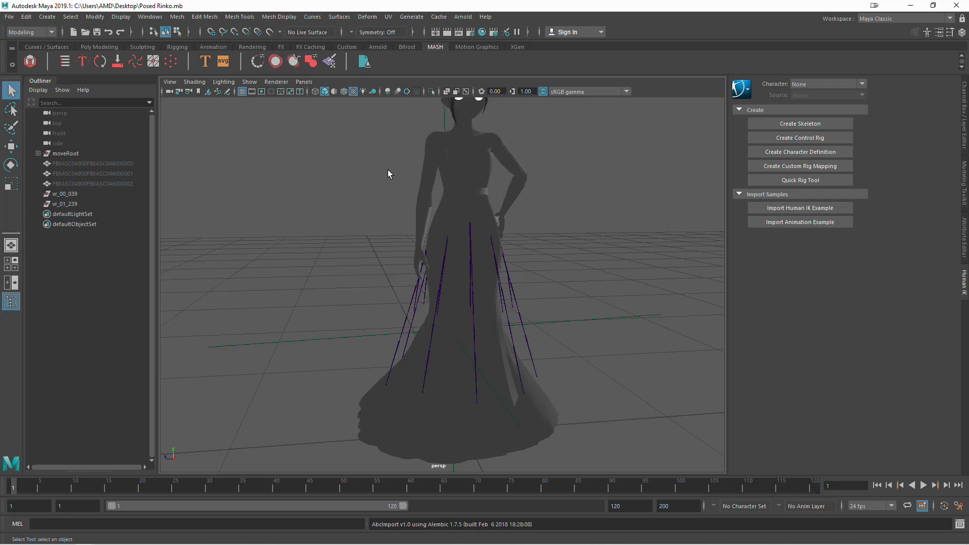
scroll(387, 170, down, 4)
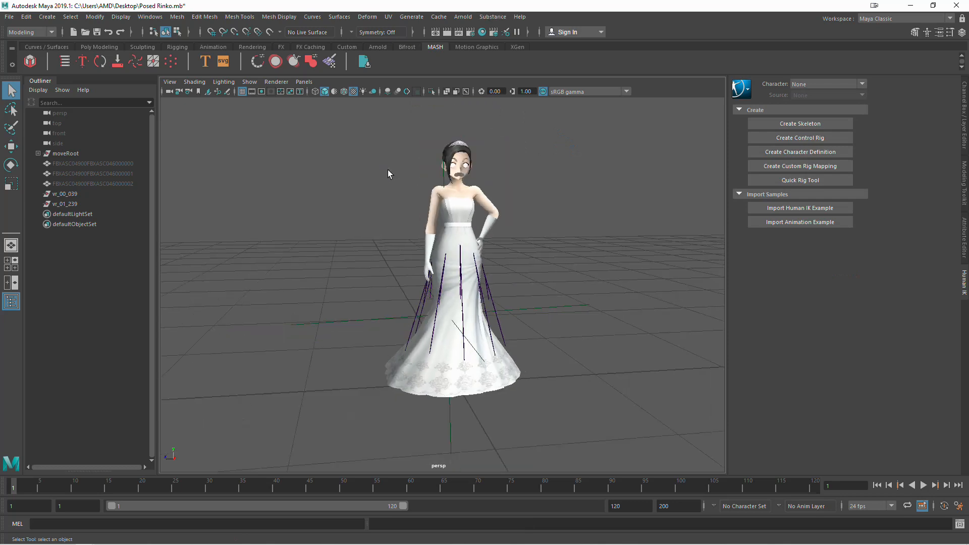
scroll(388, 170, up, 3)
scroll(387, 169, down, 2)
scroll(388, 169, up, 2)
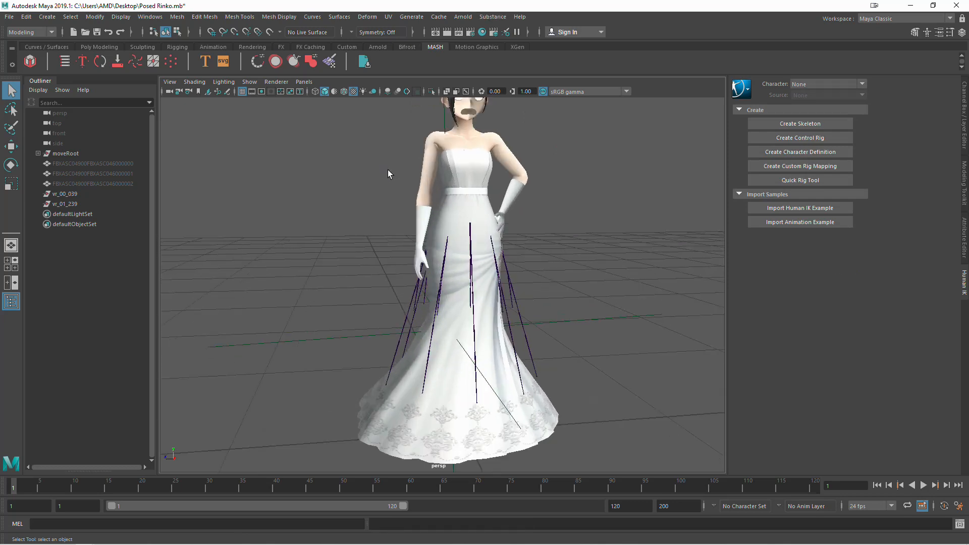
click(956, 5)
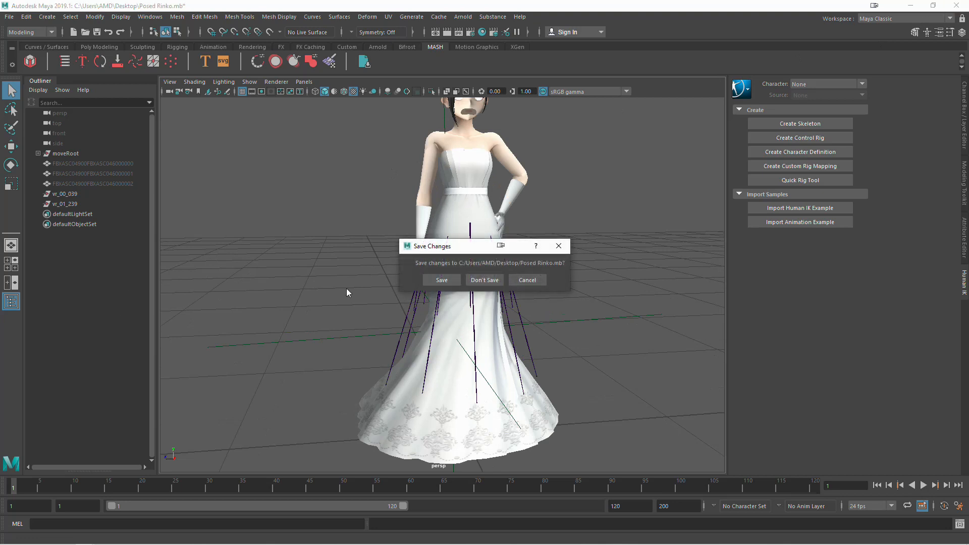
click(483, 280)
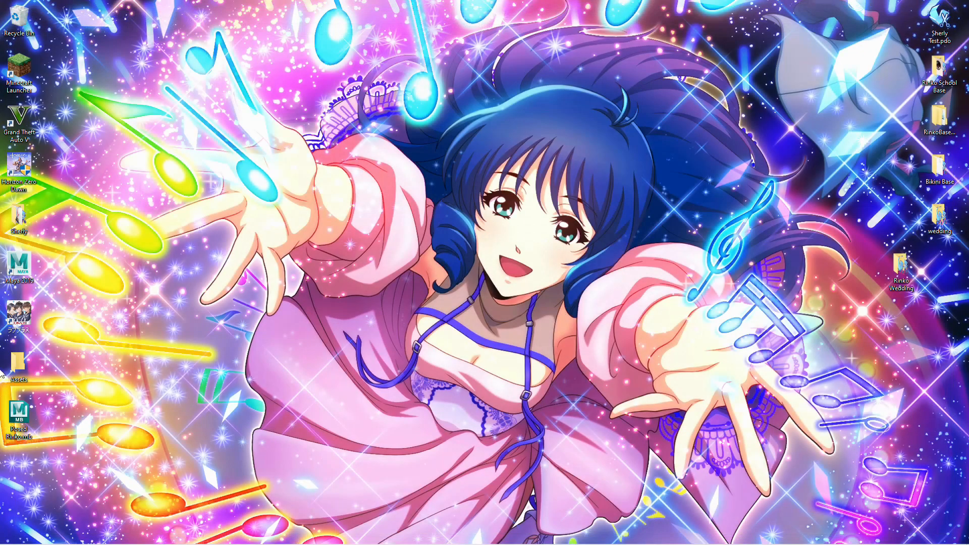
right_click(20, 428)
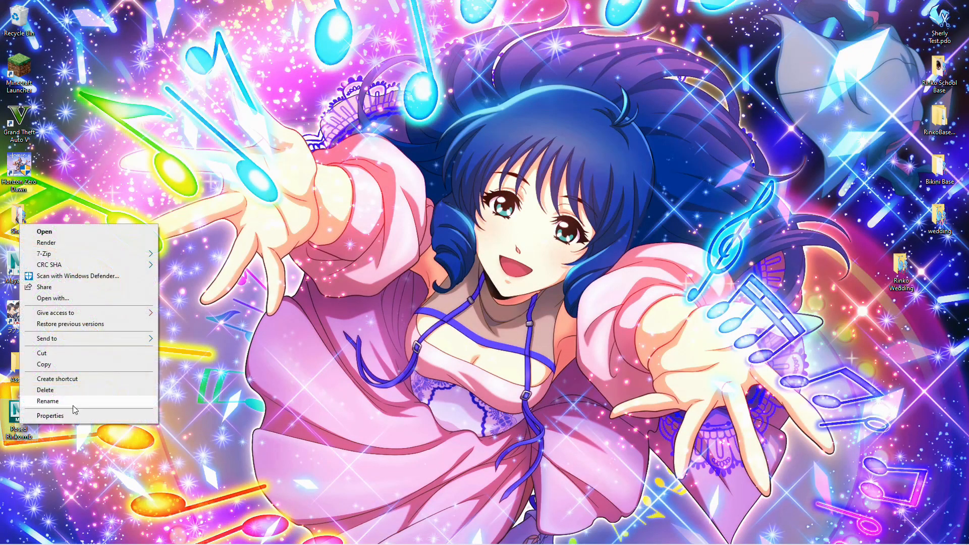
click(72, 405)
key(Escape)
Step: Duplicate Posed Rinko.mb on the desktop
right_click(35, 422)
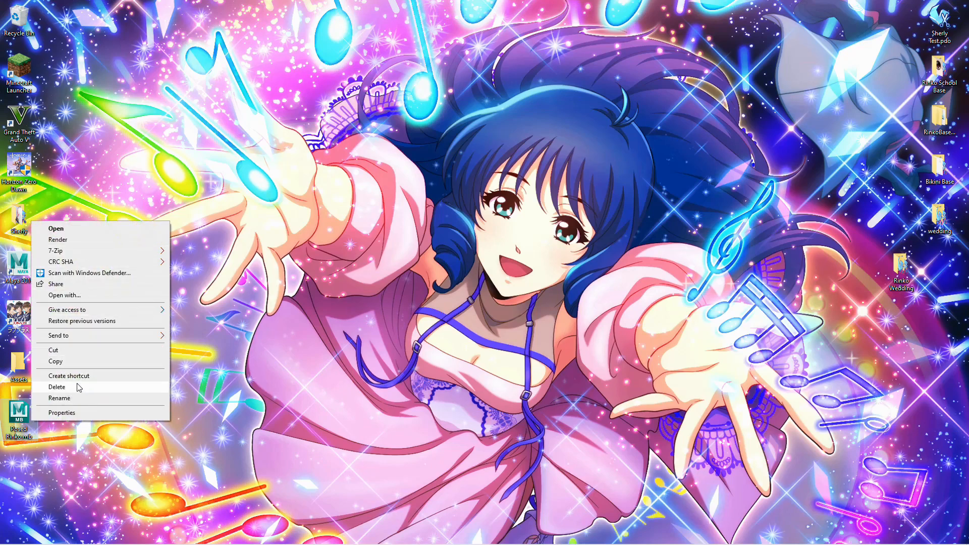
click(55, 361)
right_click(275, 170)
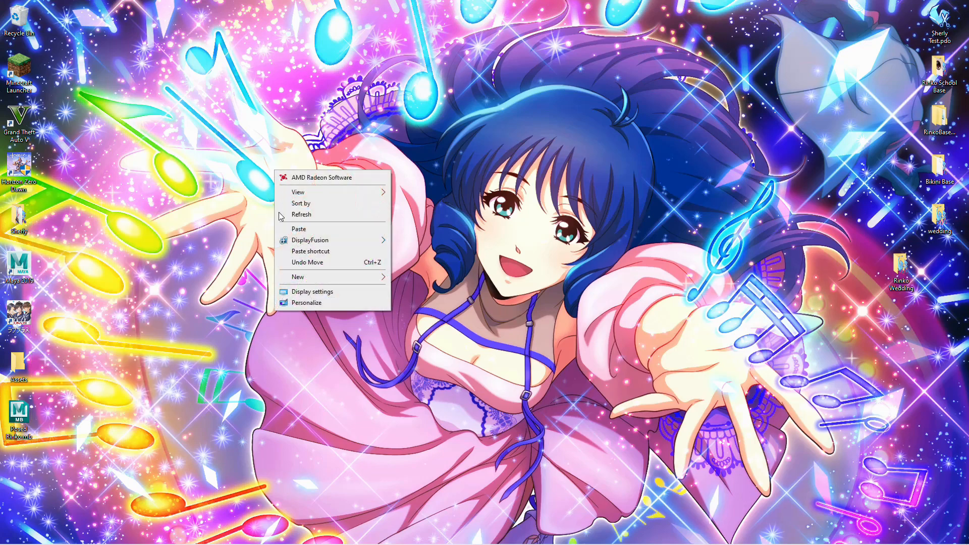
click(298, 229)
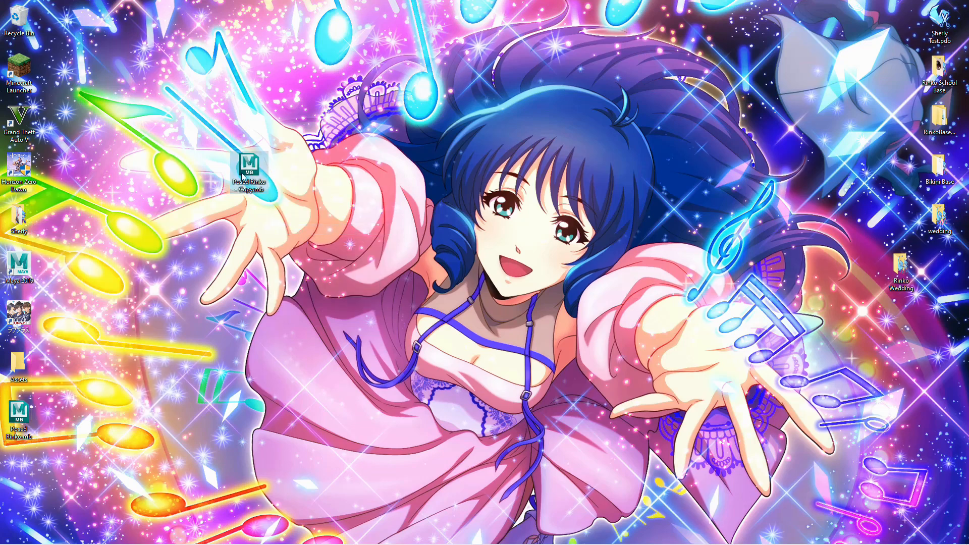
Step: Rename the duplicated Maya file, replacing "Copy" in its name with "Testing"
right_click(243, 174)
click(274, 350)
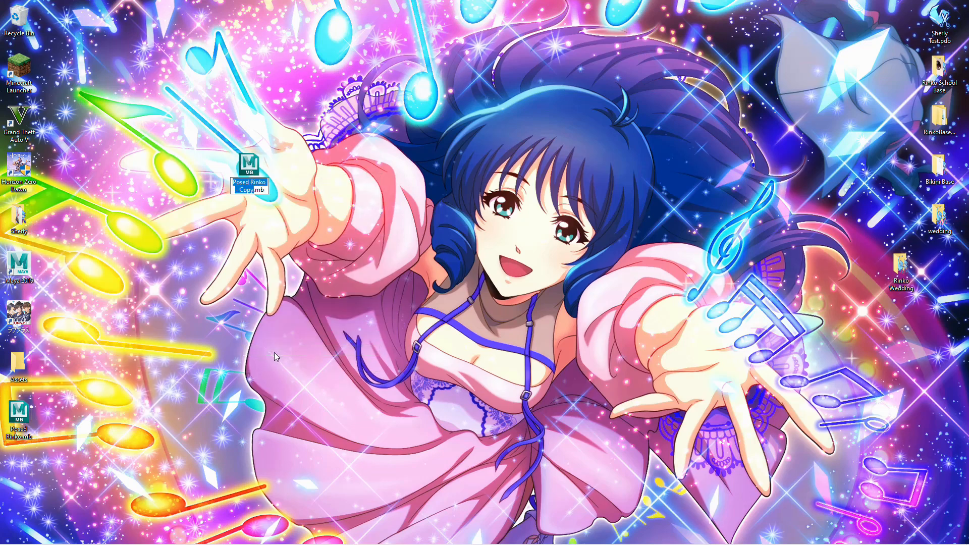
key(Right)
key(BackSpace)
key(BackSpace)
key(BackSpace)
key(BackSpace)
text(Testing)
key(Return)
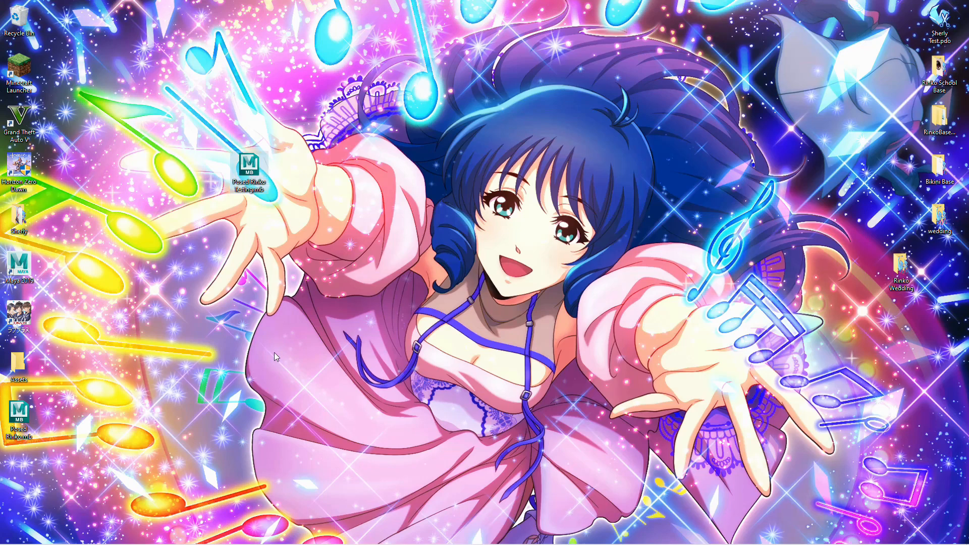
Step: Arrange the desktop with Posed Rinko.mb beside Sherly Test.pdo and the Rinko Wedding folder below the wedding folder
drag(19, 416, 861, 25)
drag(901, 269, 948, 252)
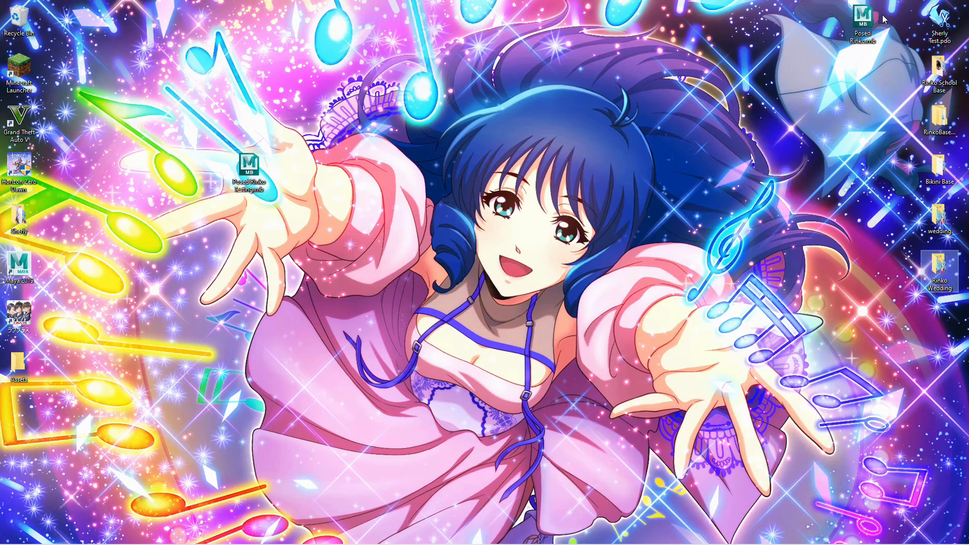
mouse_move(862, 27)
mouse_down()
mouse_move(919, 349)
mouse_move(817, 109)
mouse_move(860, 43)
mouse_up()
Step: Copy Posed Rinko.mb from the desktop into the Rinko Wedding folder and close the folder window
right_click(861, 15)
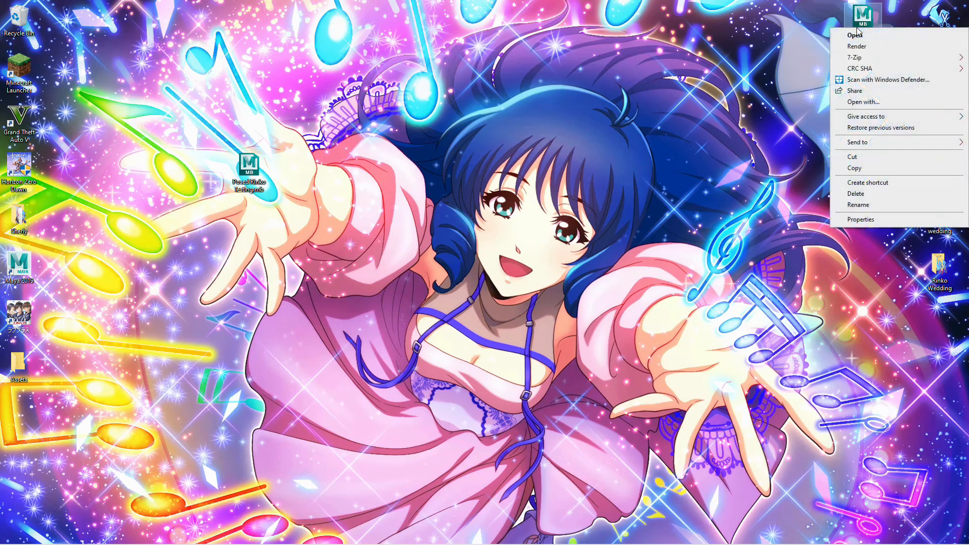
click(864, 170)
double_click(939, 270)
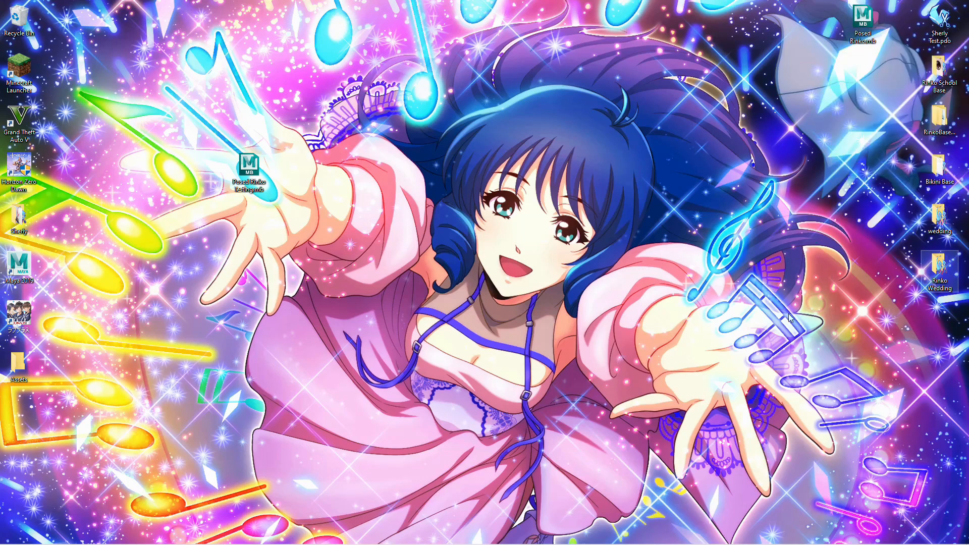
right_click(568, 355)
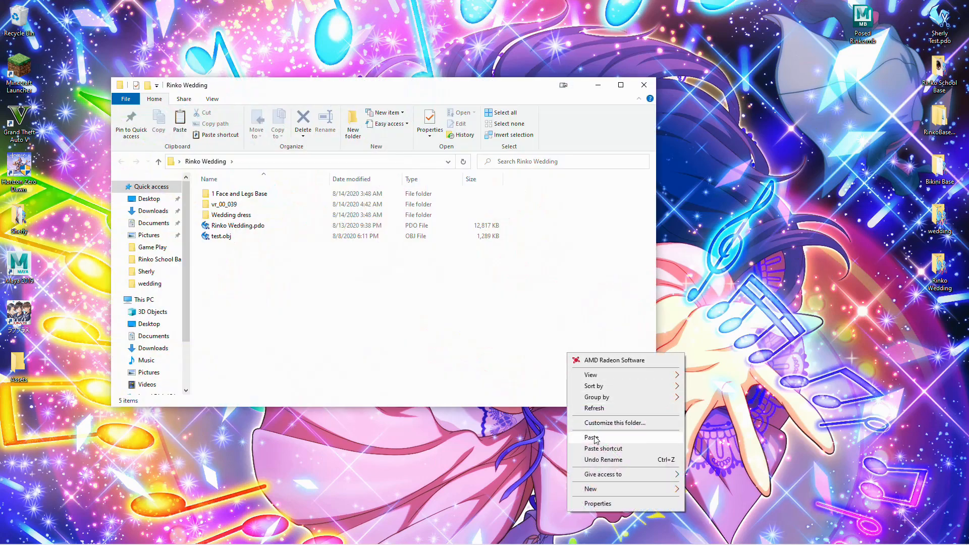
click(595, 437)
click(644, 85)
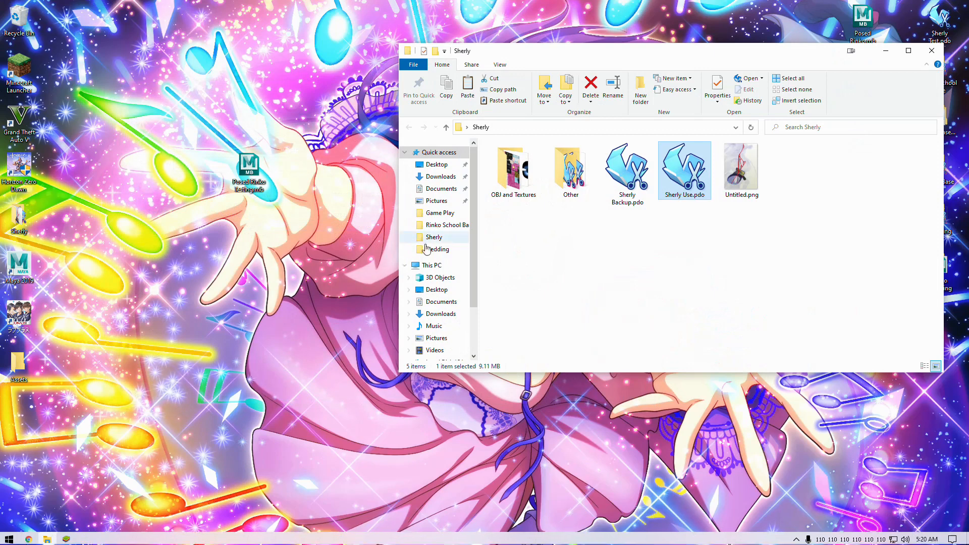
Step: Place a backup copy of Posed Rinko.mb at the root of 2TB Drive (D:)
click(429, 265)
double_click(662, 280)
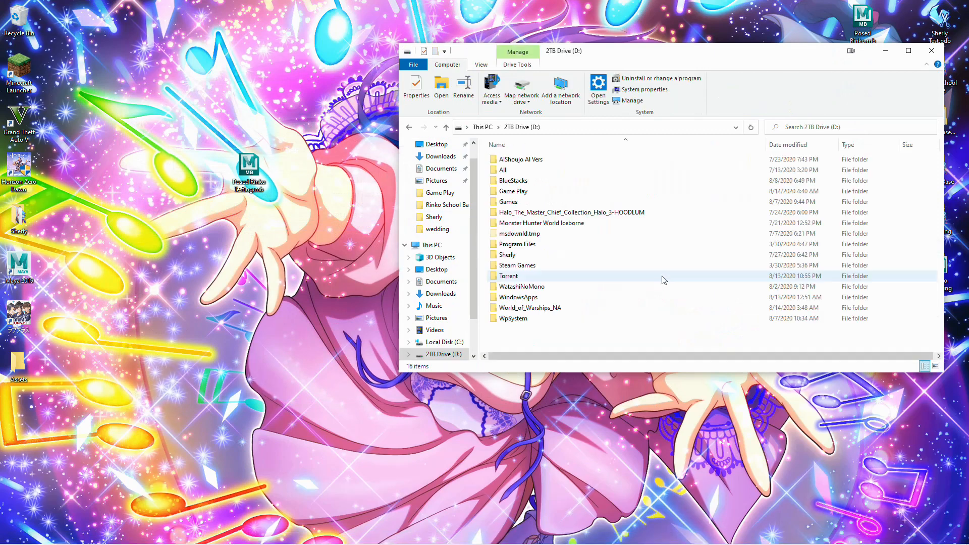
right_click(599, 340)
click(639, 437)
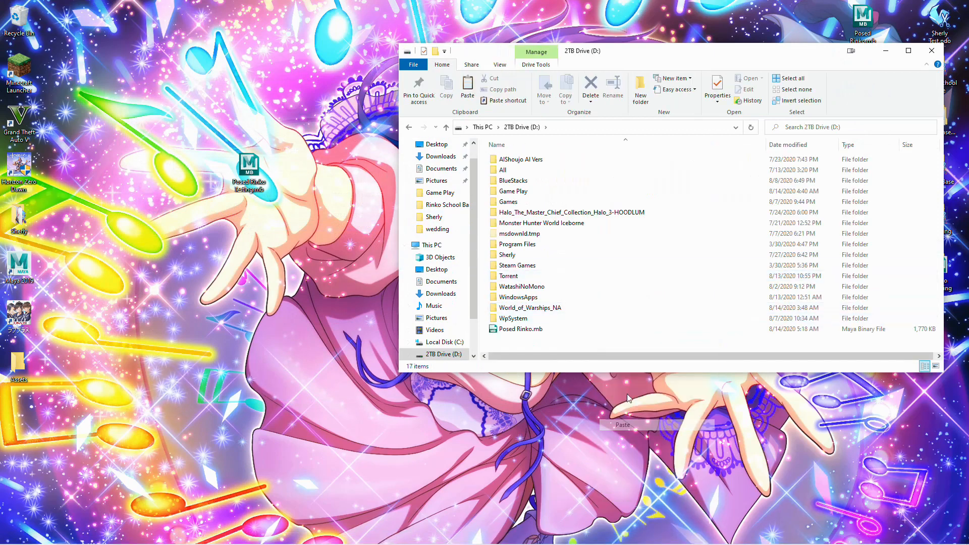
Step: Place a backup copy of Posed Rinko.mb at the root of 250GB SSD (E:)
click(409, 127)
double_click(791, 266)
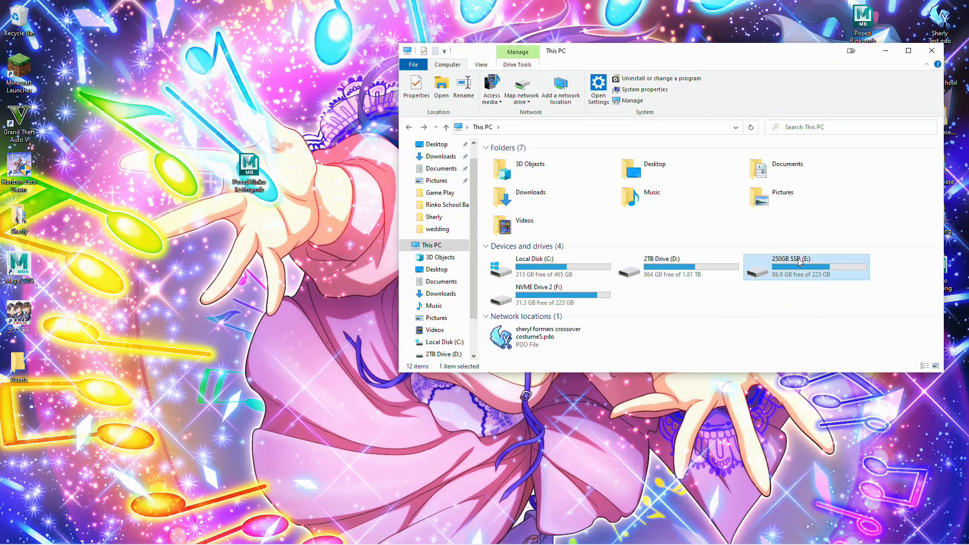
right_click(599, 338)
click(635, 435)
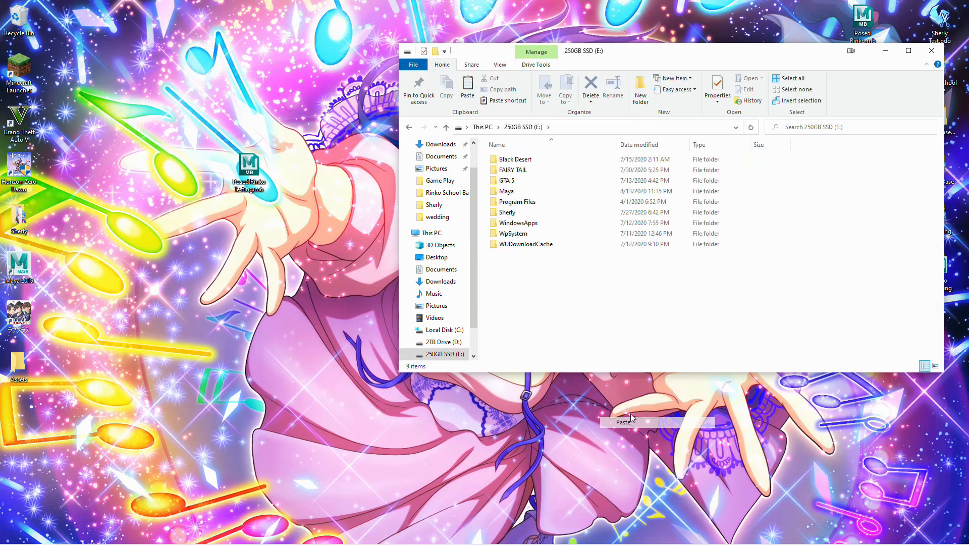
Step: Place a backup copy of Posed Rinko.mb at the root of NVME Drive 2 (F:) and close the file window
click(409, 126)
double_click(538, 294)
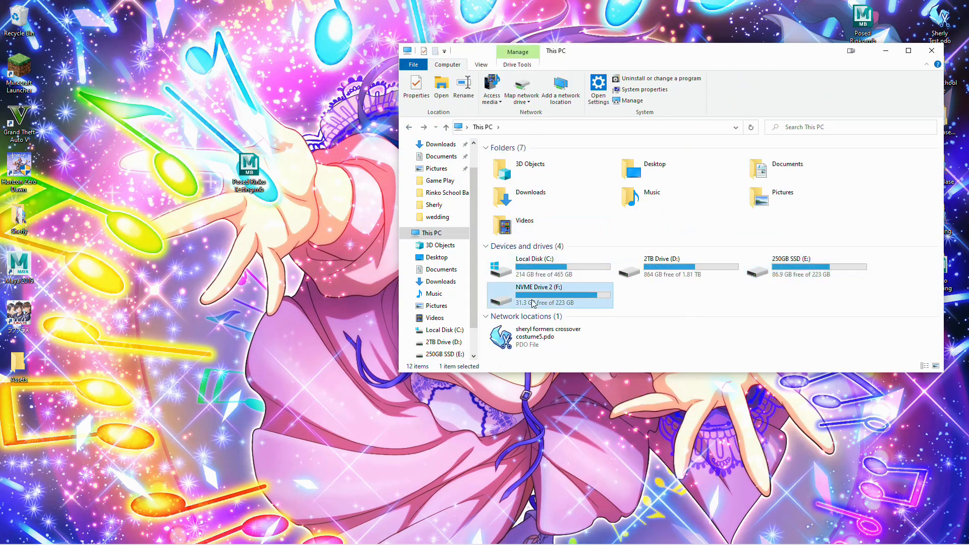
right_click(539, 319)
click(564, 414)
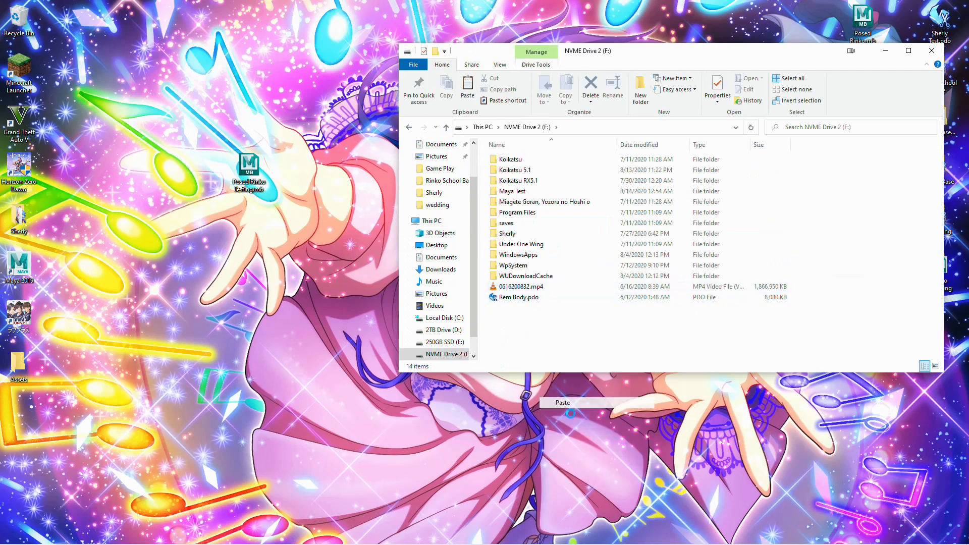
click(931, 50)
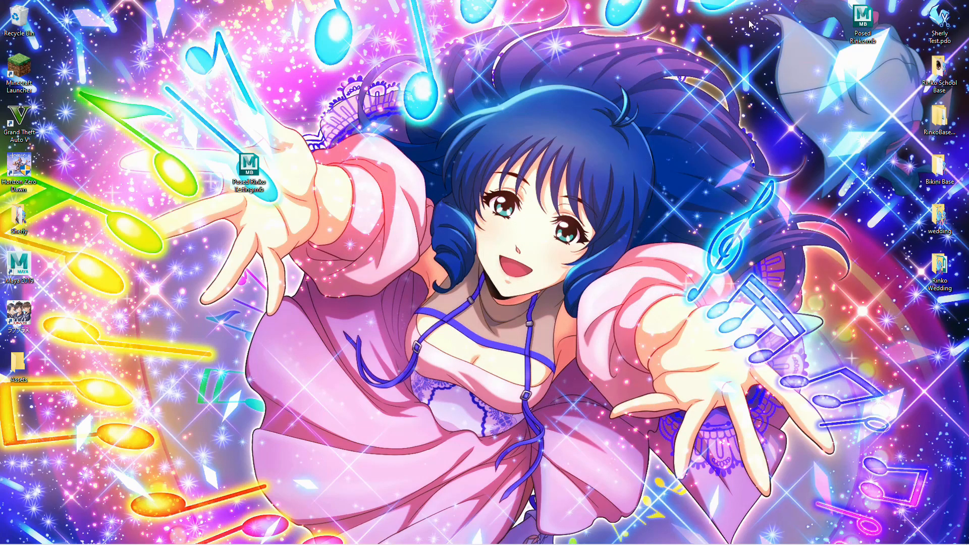
Step: Clear the original Posed Rinko.mb off the desktop and open Posed Rinko Testing.mb in the Maya 2019 trial
drag(934, 336, 0, 142)
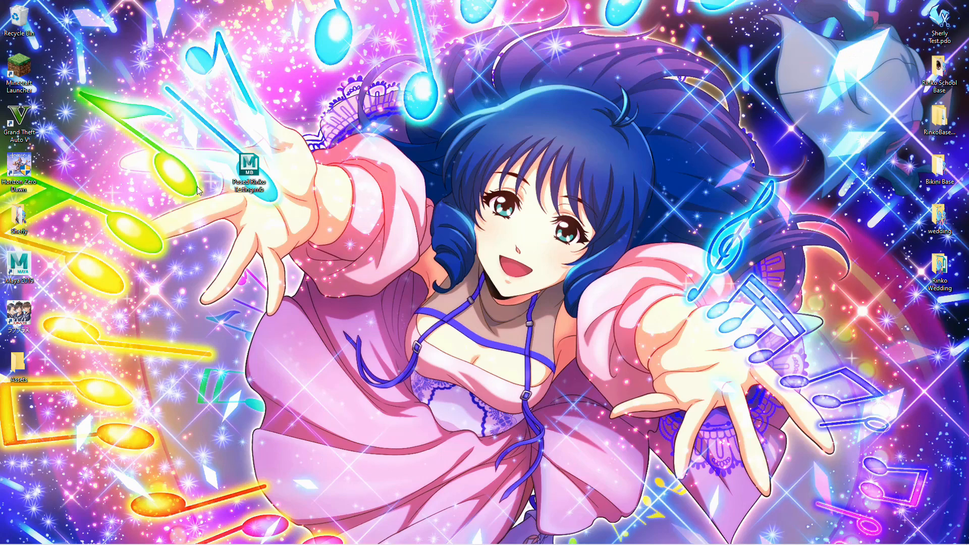
drag(249, 167, 249, 271)
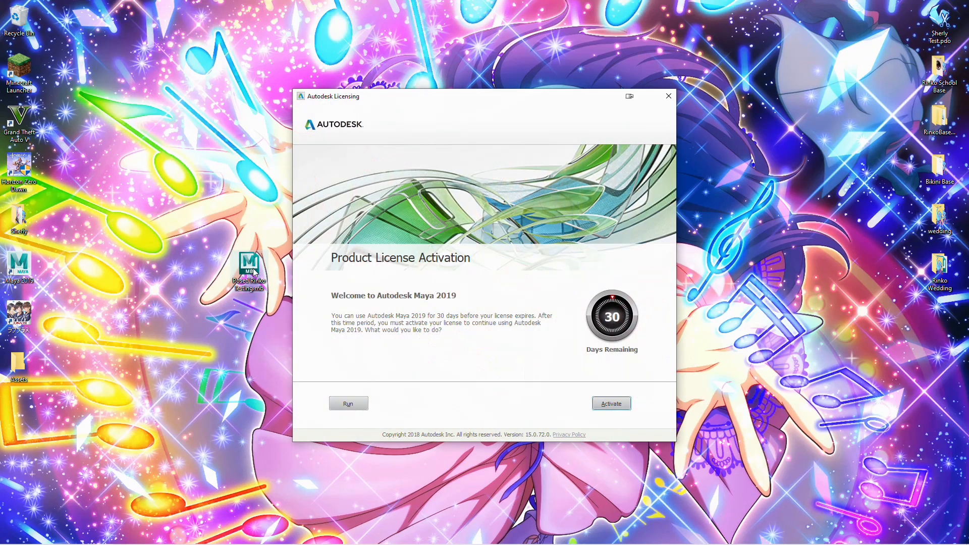
click(345, 404)
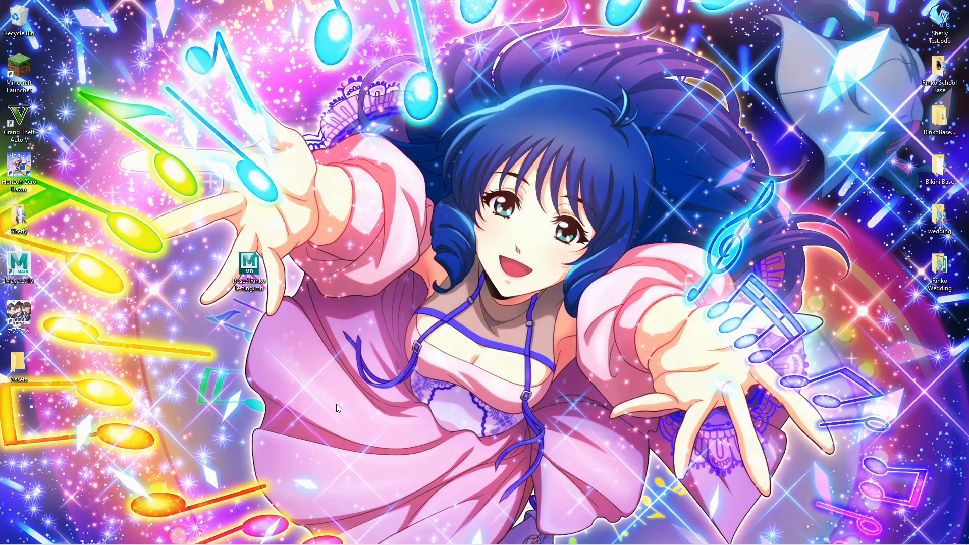
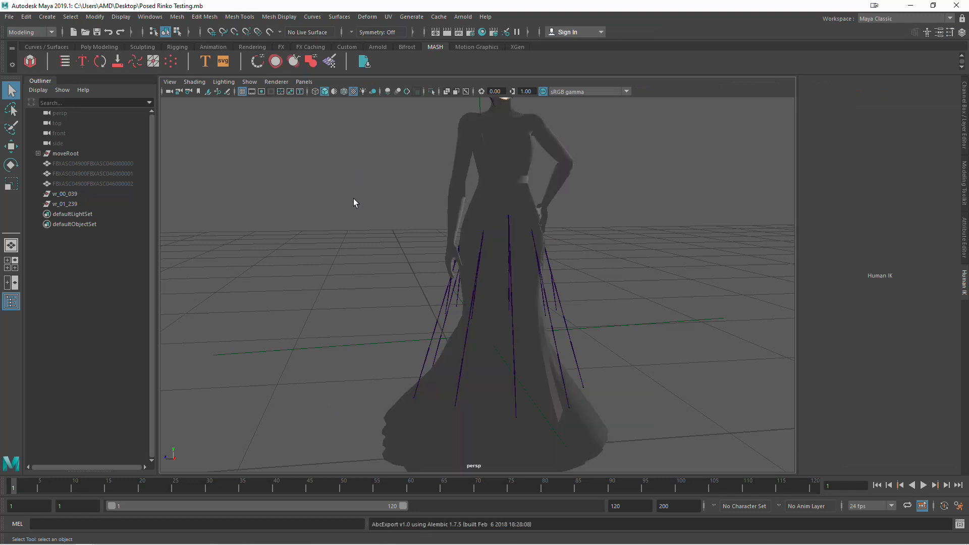
Step: Display the bride with textures, select her skeleton joints and delete them
key(f)
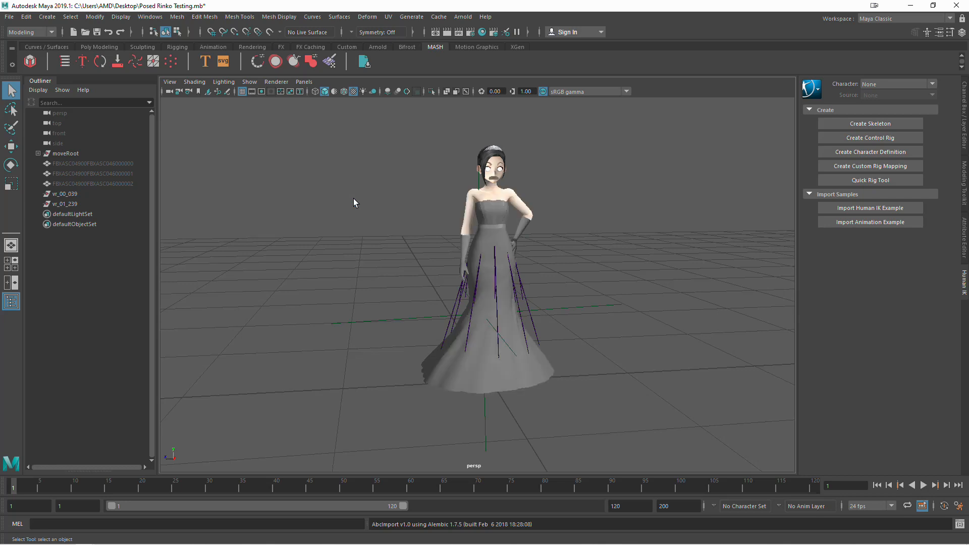
drag(381, 116, 618, 416)
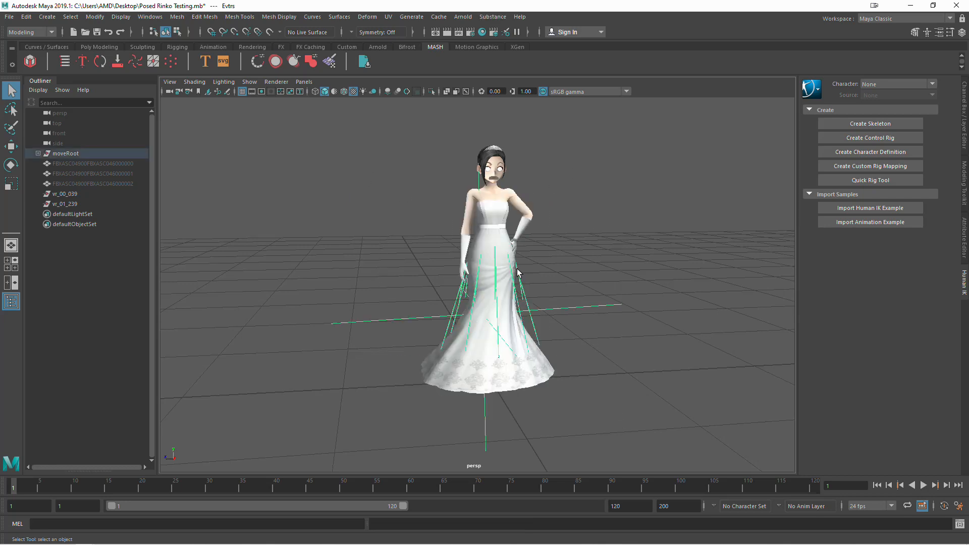
key(Delete)
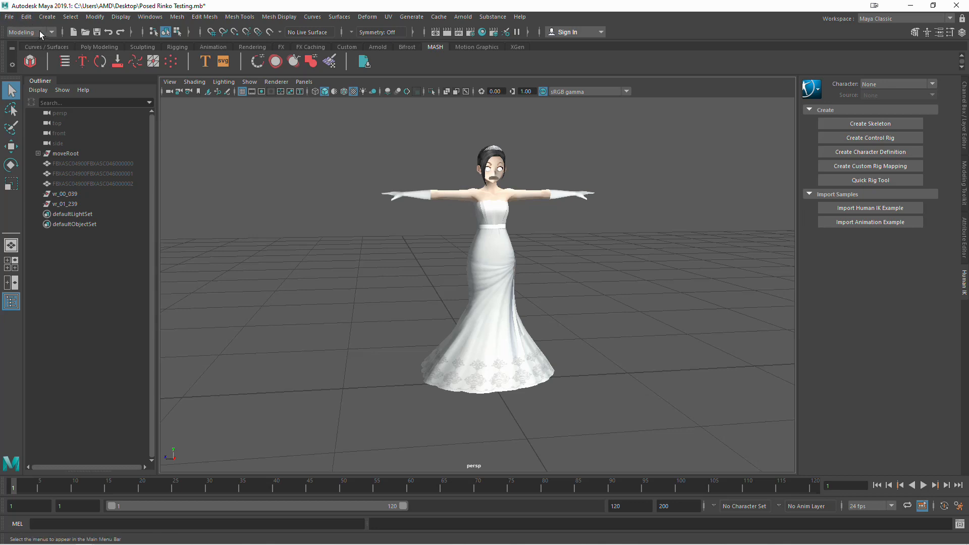
click(52, 33)
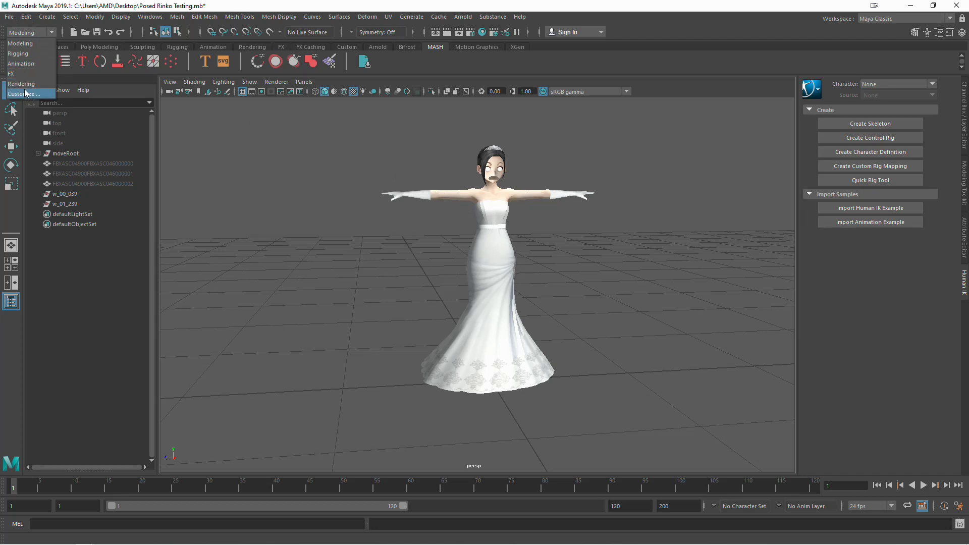
click(277, 169)
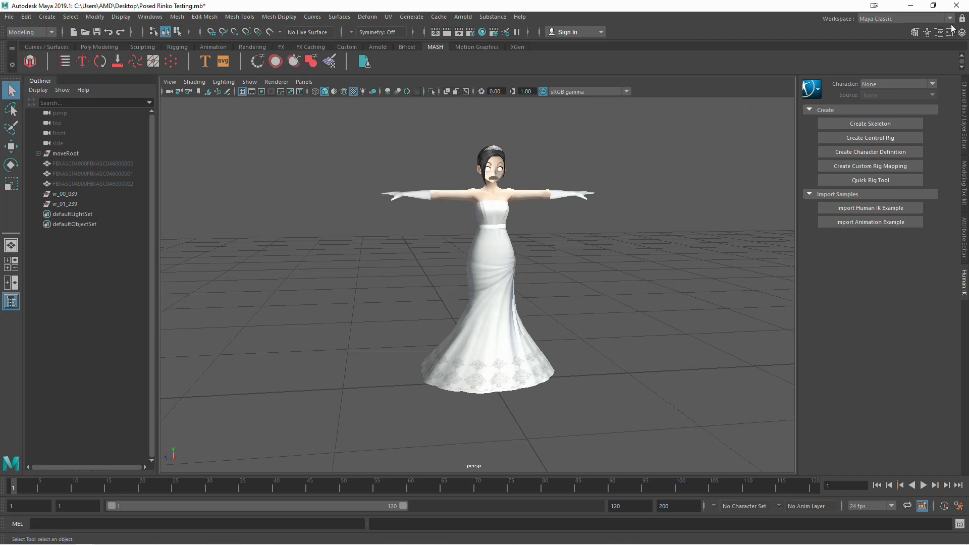
click(956, 5)
click(516, 275)
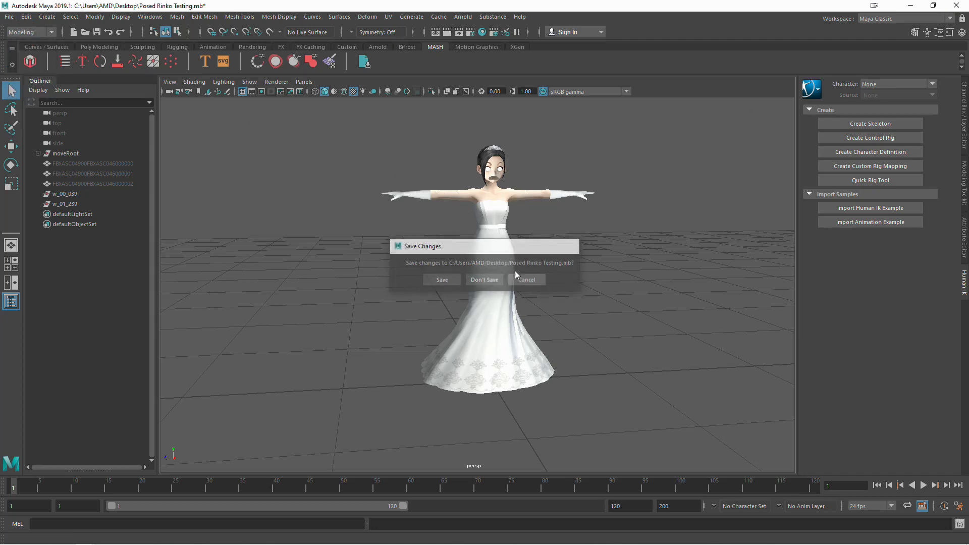
Step: Undo the deletion and selection of the bride's skeleton to restore her pose
click(26, 17)
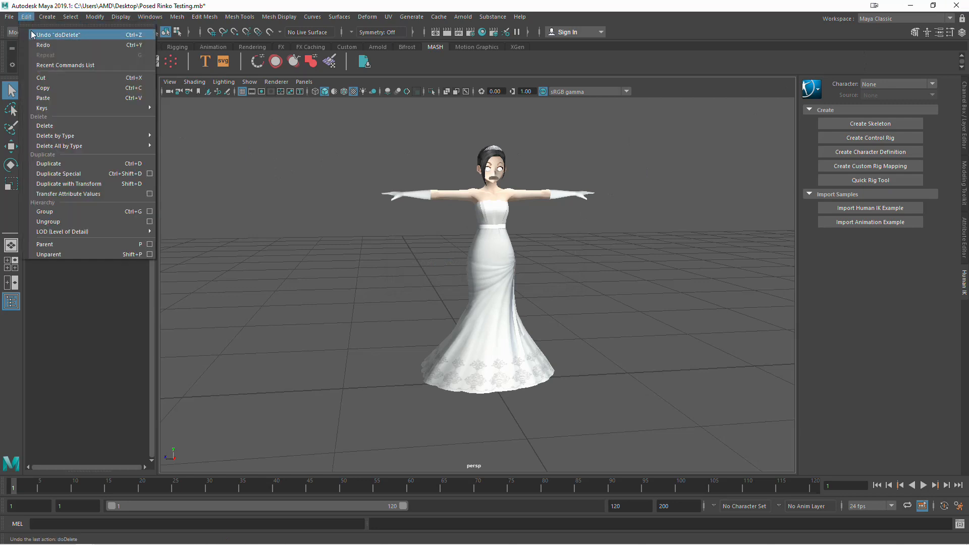
click(33, 35)
click(26, 17)
click(51, 34)
click(25, 17)
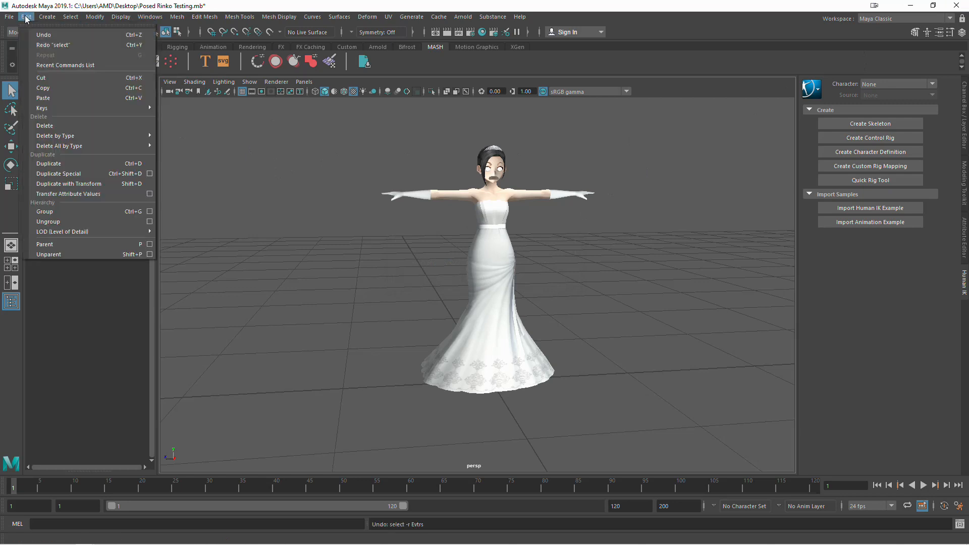
click(35, 30)
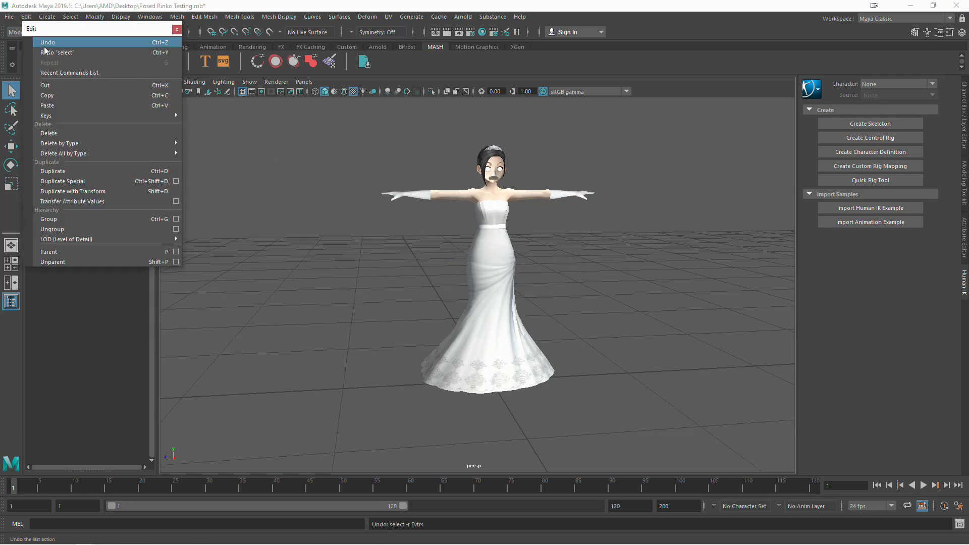
click(48, 43)
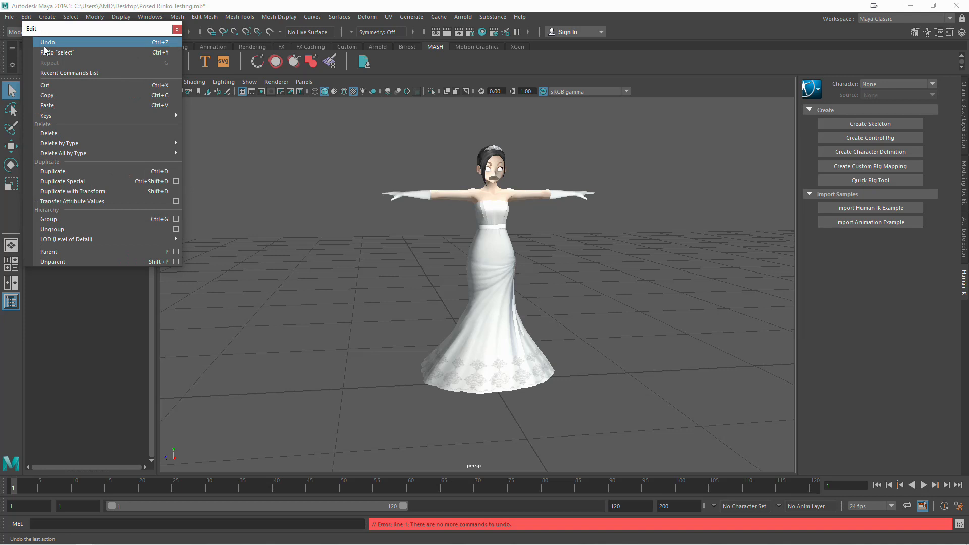
click(329, 145)
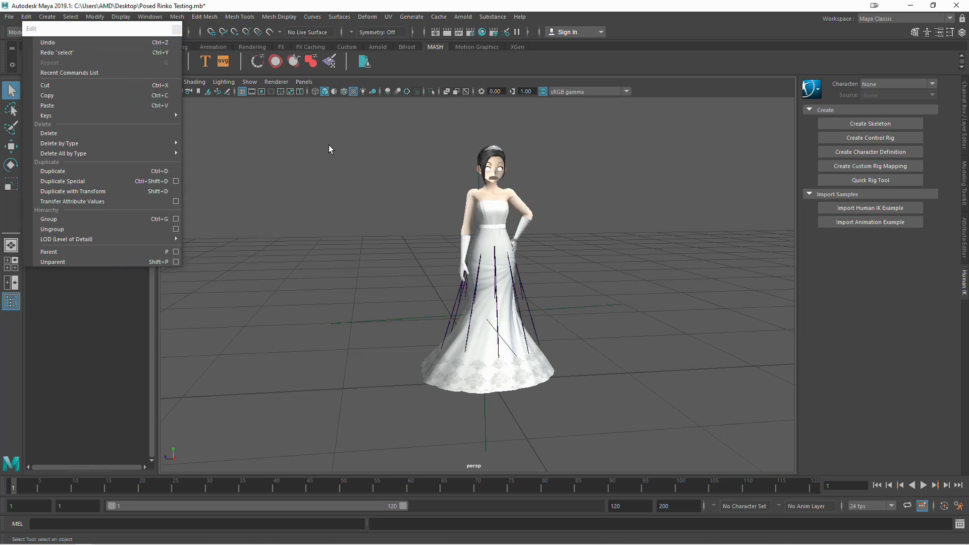
click(176, 28)
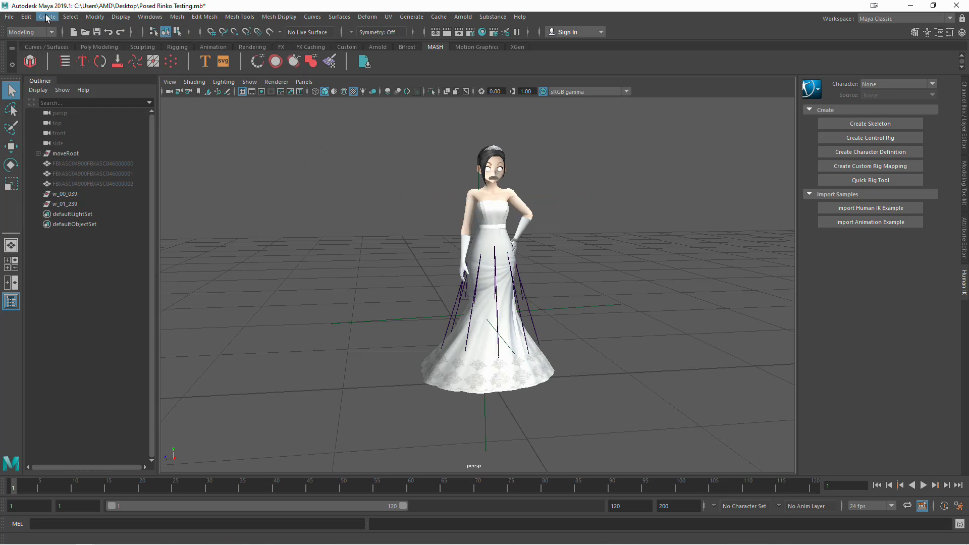
Step: Show the rigging tools and HumanIK character controls, and create a new HumanIK skeleton with the default settings
scroll(428, 177, up, 3)
scroll(428, 181, up, 5)
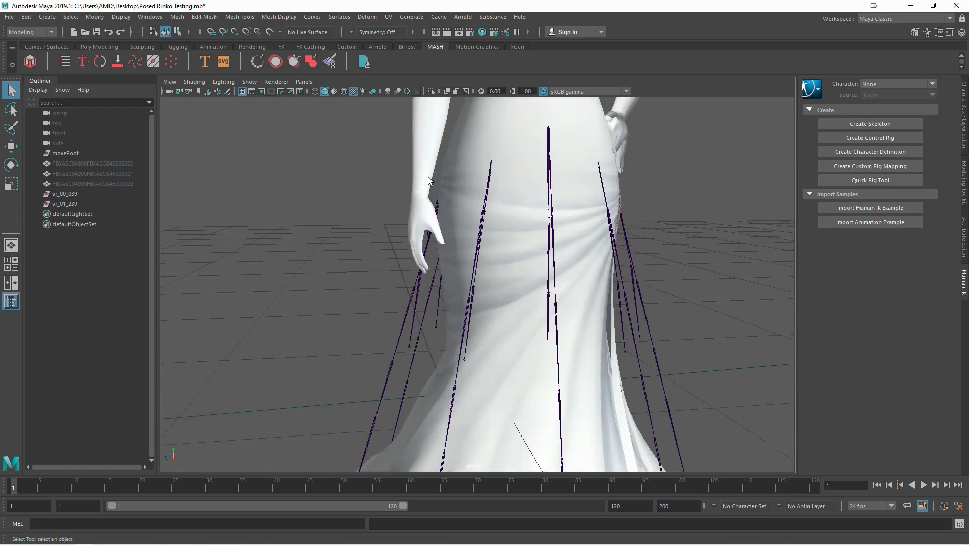
scroll(428, 181, down, 4)
scroll(428, 179, down, 3)
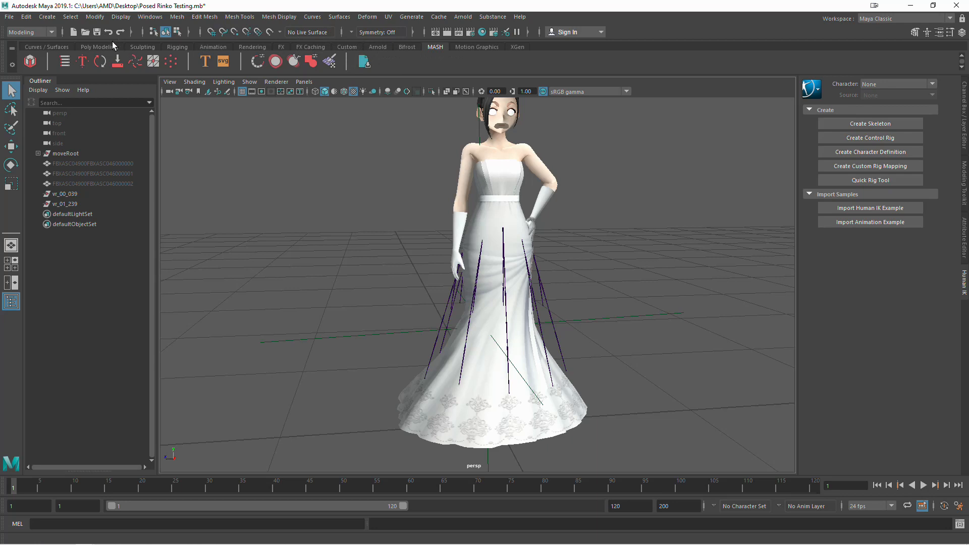
click(174, 47)
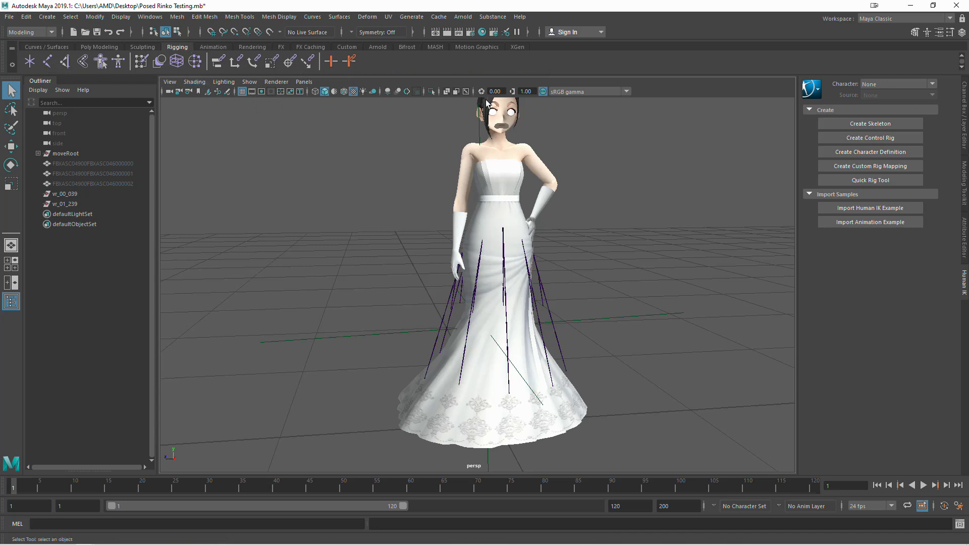
click(962, 121)
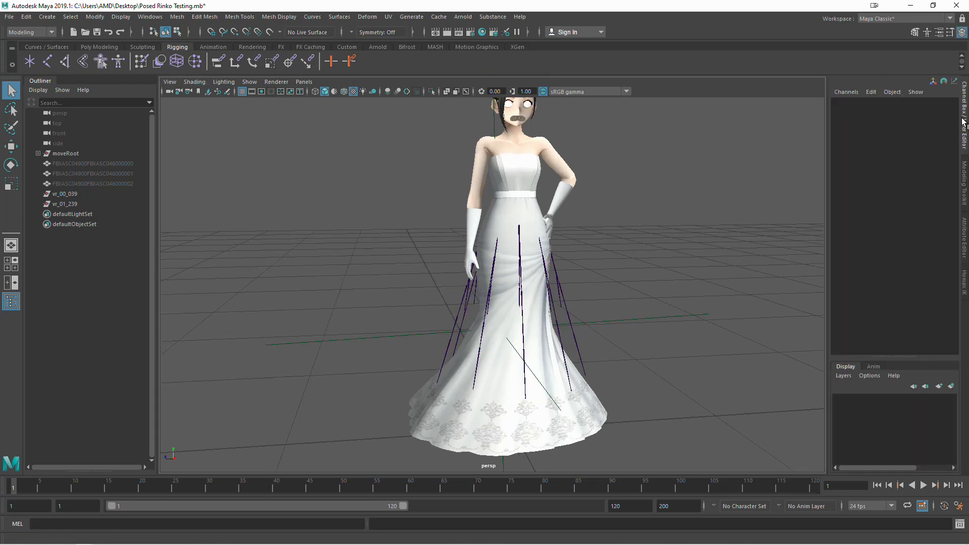
click(927, 33)
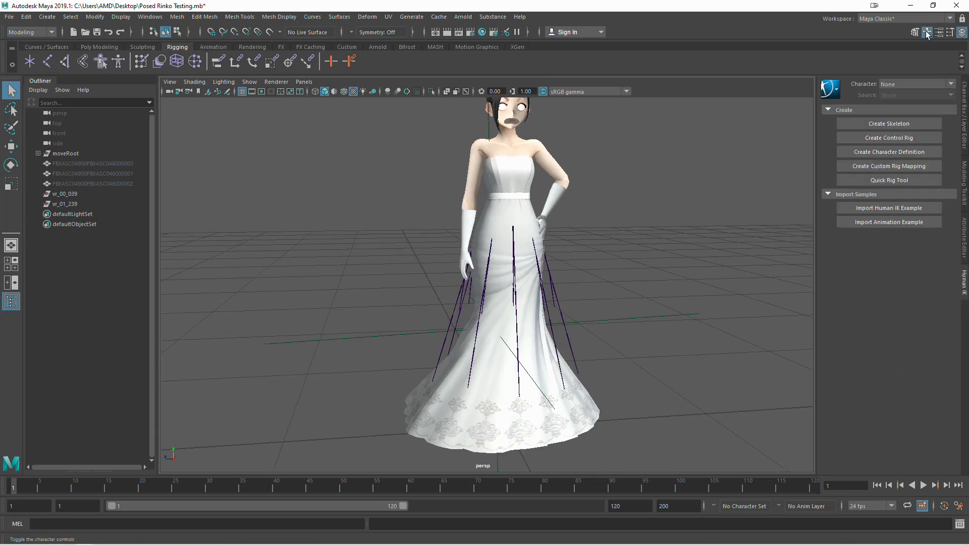
click(896, 83)
click(897, 84)
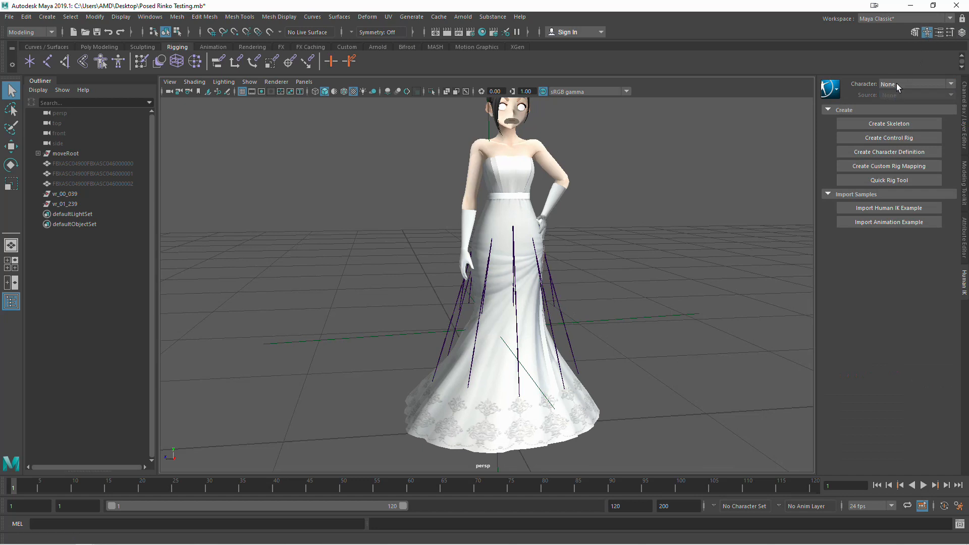
click(888, 125)
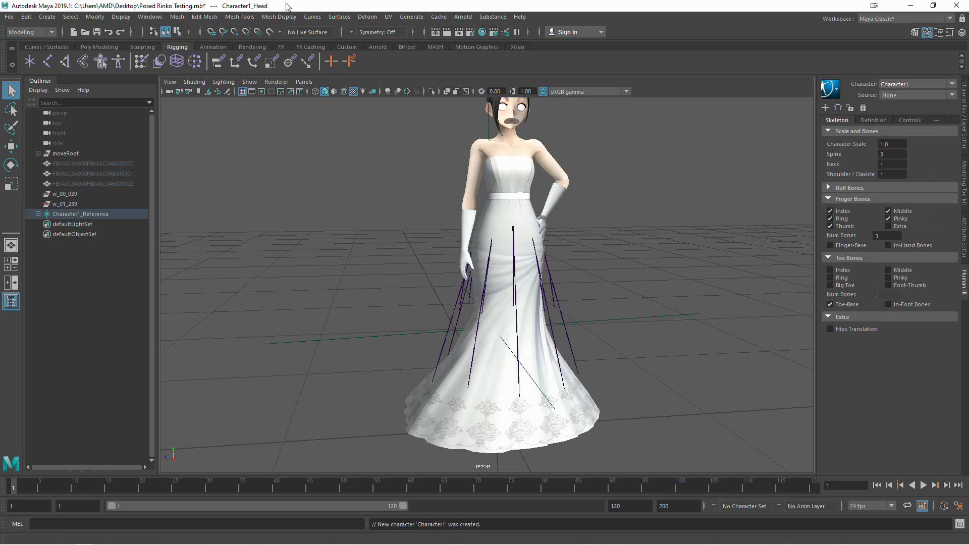
Step: Undo the creation of the HumanIK skeleton and display the modeling toolkit
click(42, 17)
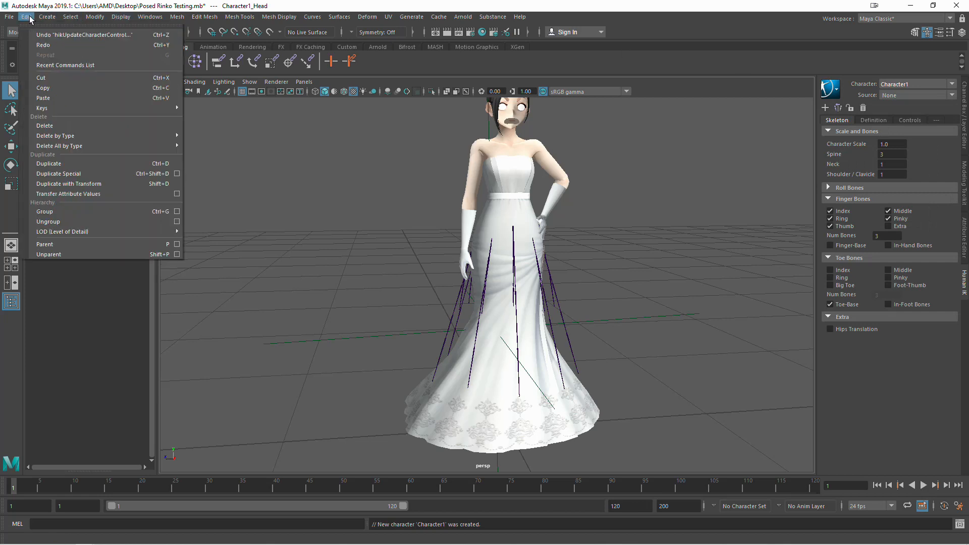
click(46, 34)
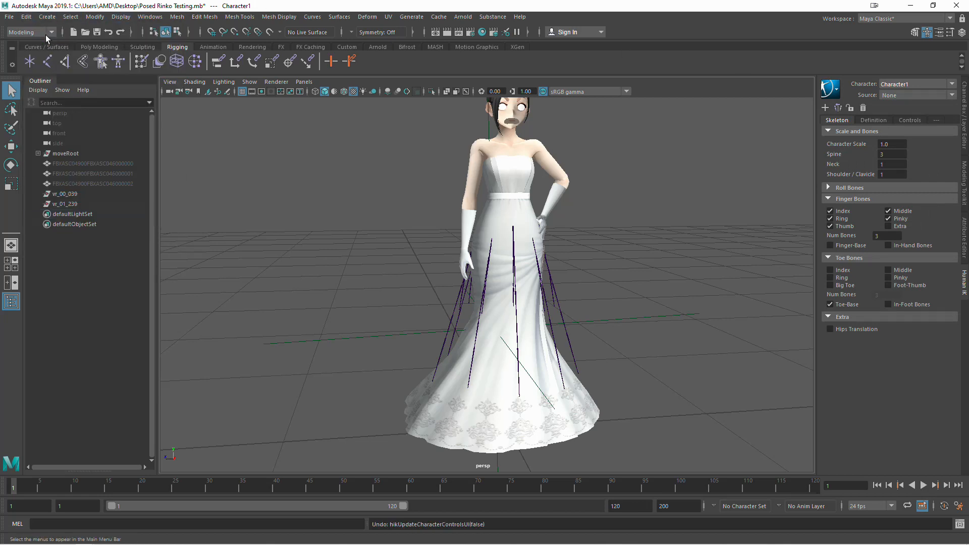
click(26, 16)
click(50, 34)
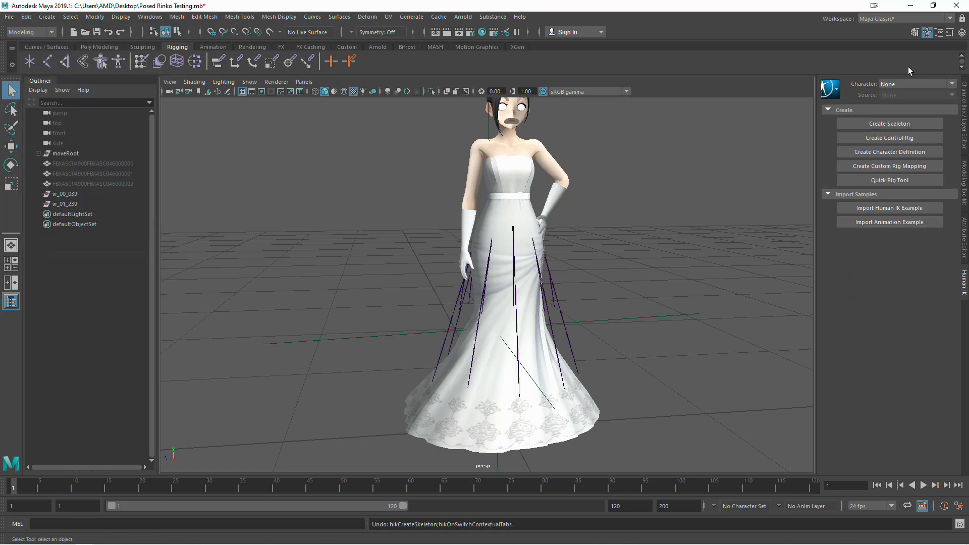
click(914, 34)
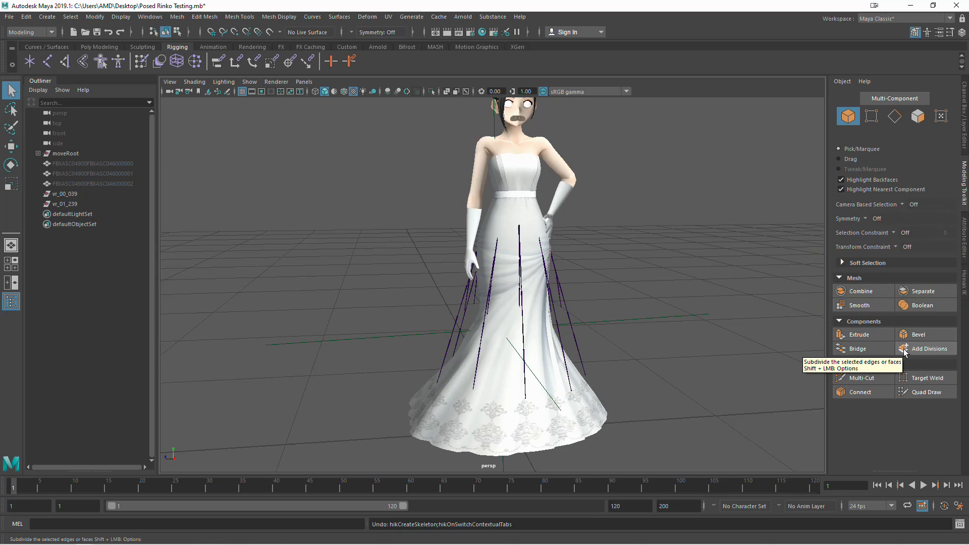
Step: Select the bride's skeleton joints in the perspective view, show their channel attributes and try to delete the joints
click(390, 338)
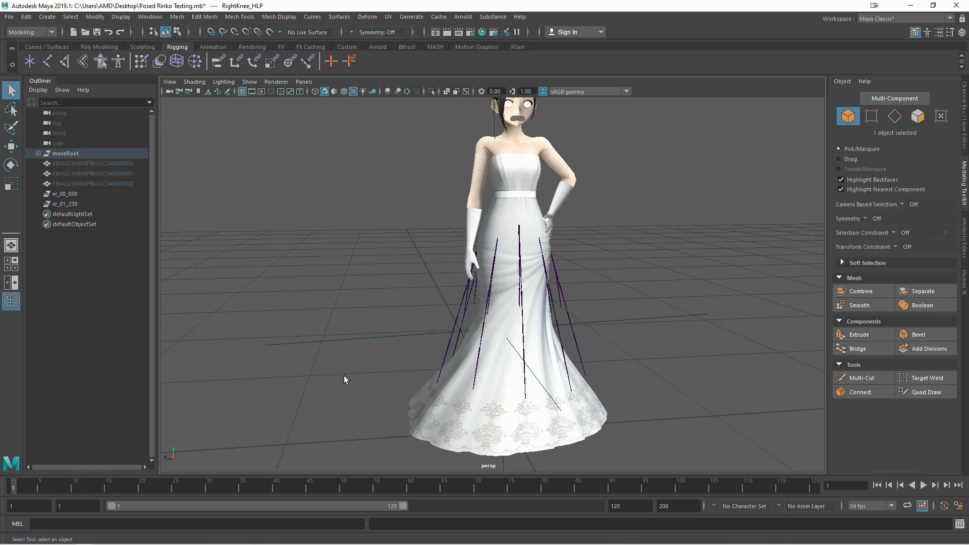
click(337, 356)
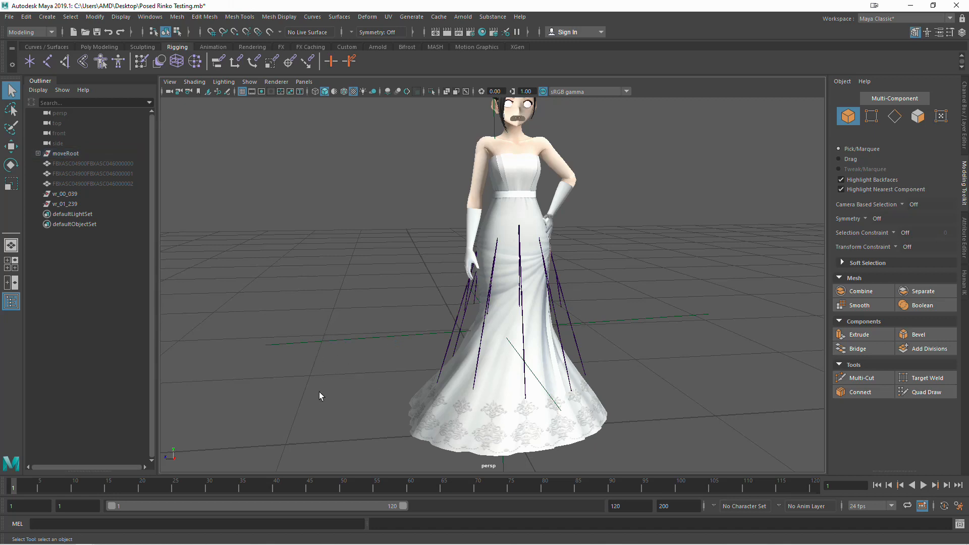
click(459, 311)
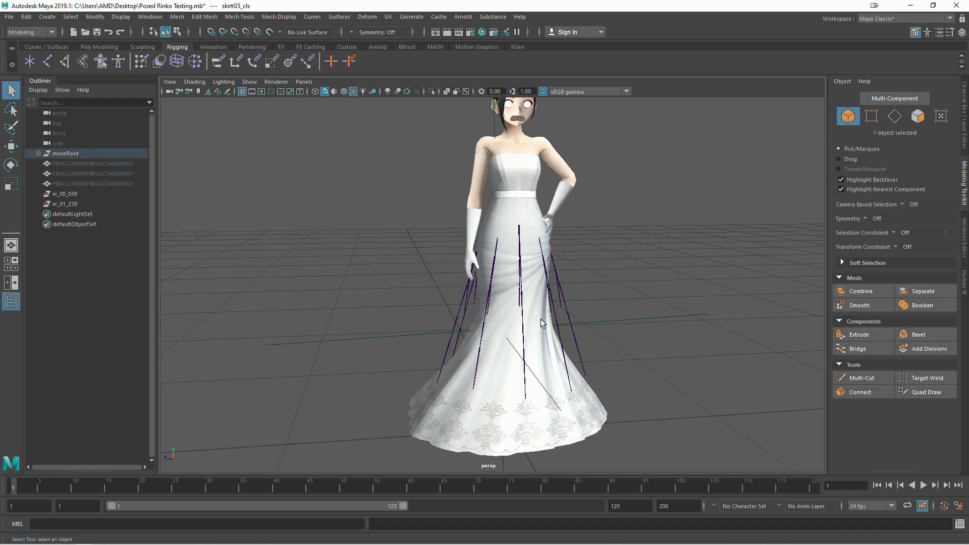
drag(623, 314, 425, 331)
click(964, 121)
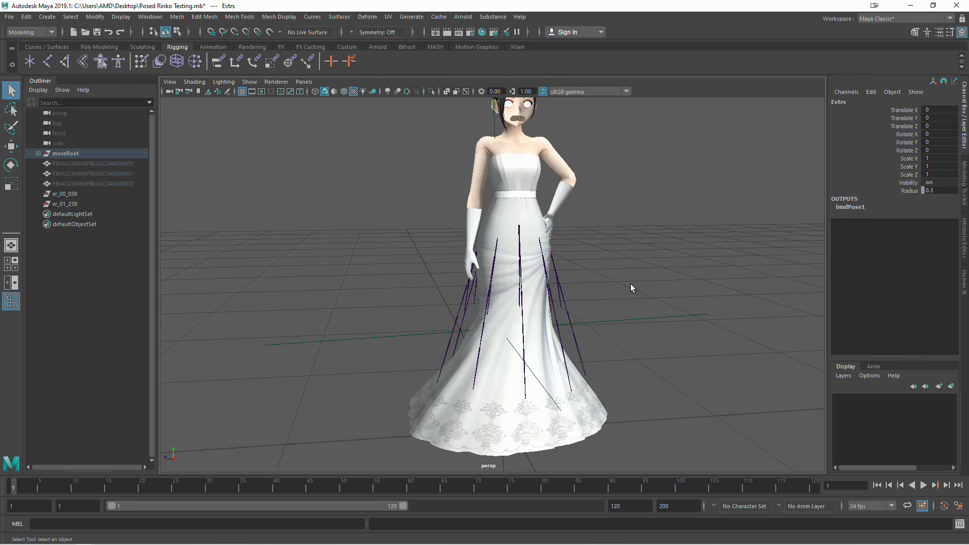
drag(630, 313, 319, 298)
click(287, 279)
Step: Expand the moveRoot and vr_base_999 hierarchy, select mesh_vr_00_039_09 and activate the Rotate tool
click(56, 153)
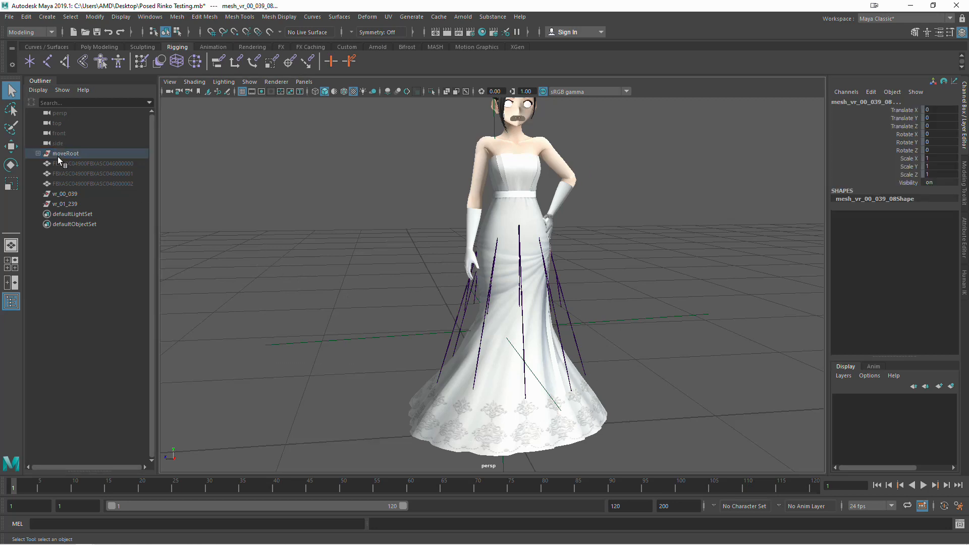
click(38, 153)
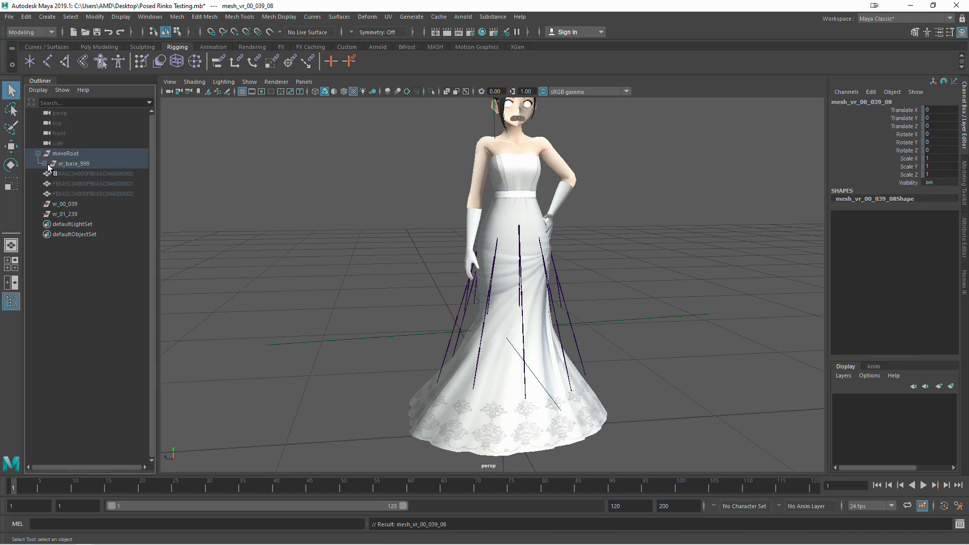
click(44, 163)
click(84, 214)
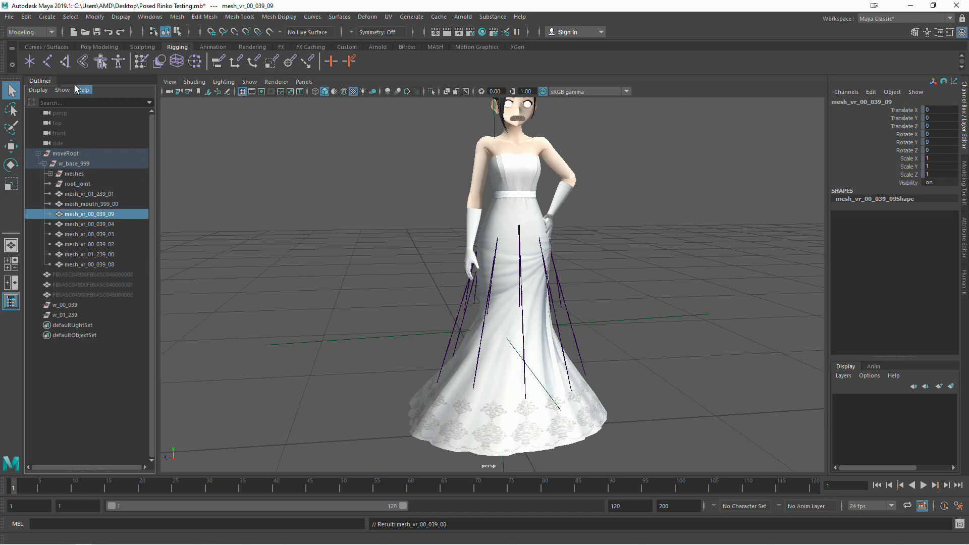
click(7, 163)
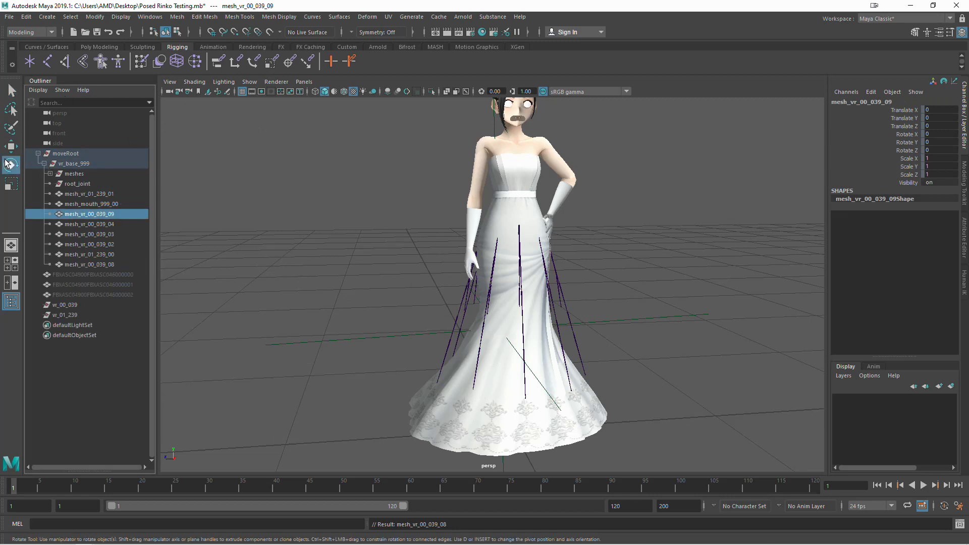
Step: Select mesh_vr_01_239_01 to examine the dress and gloves at different distances, and reselect mesh_vr_00_039_09
click(95, 207)
click(89, 193)
scroll(417, 208, down, 5)
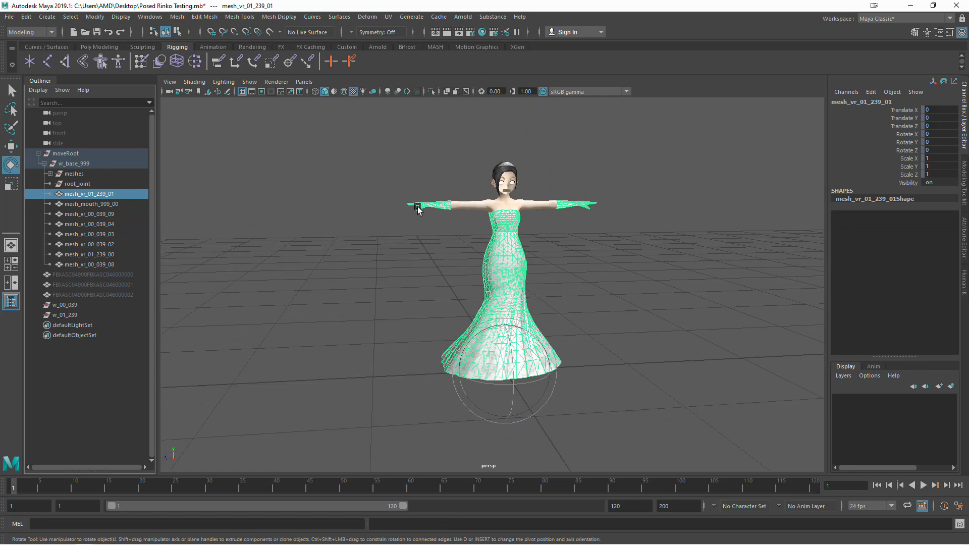
scroll(418, 210, up, 3)
scroll(418, 209, down, 1)
scroll(418, 209, up, 2)
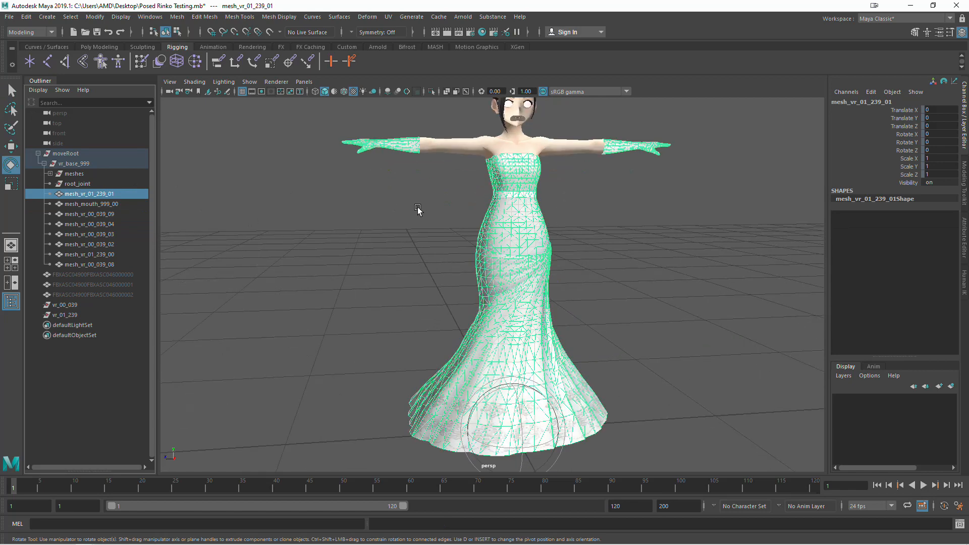
scroll(418, 210, down, 1)
click(83, 214)
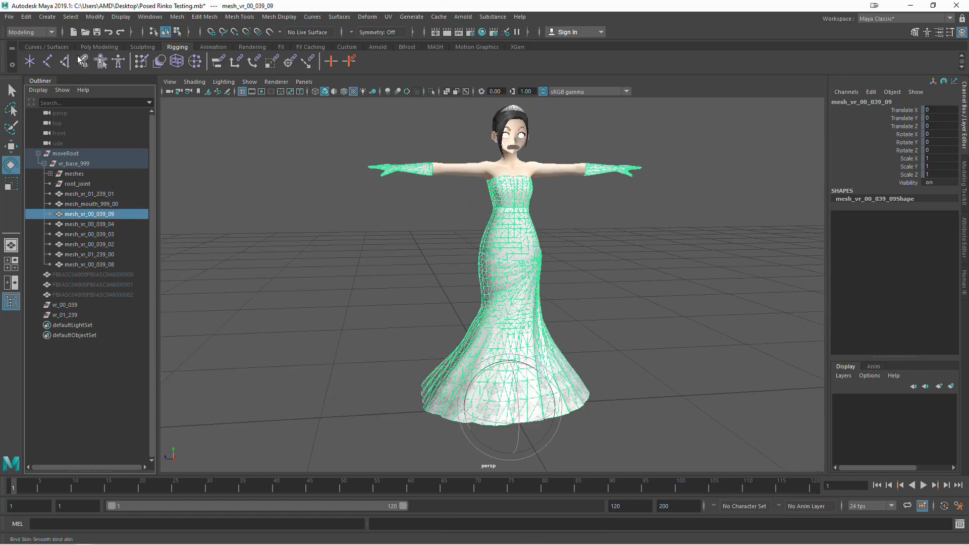
Step: Undo the mesh selections and the skeleton removal as far back as the history allows
click(28, 17)
click(41, 34)
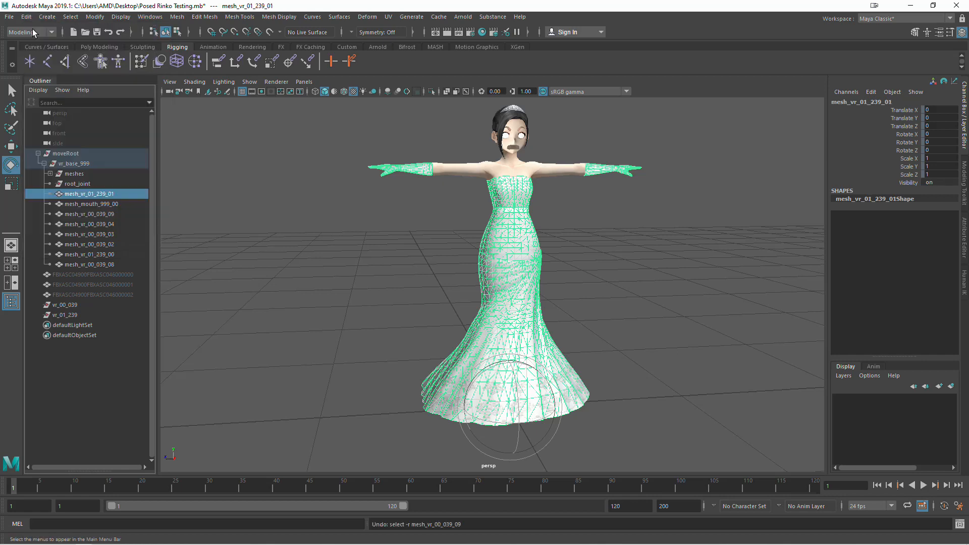
click(27, 17)
click(40, 35)
click(26, 17)
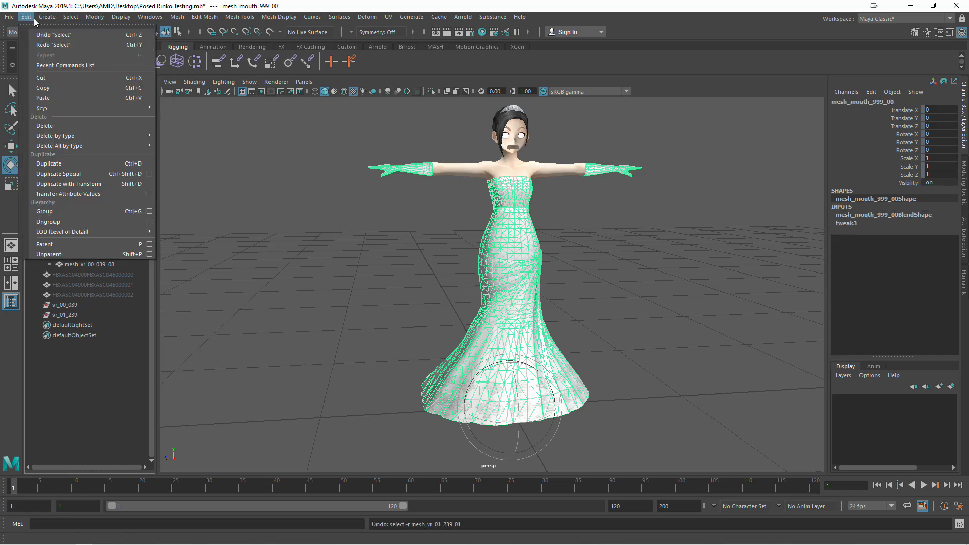
click(41, 35)
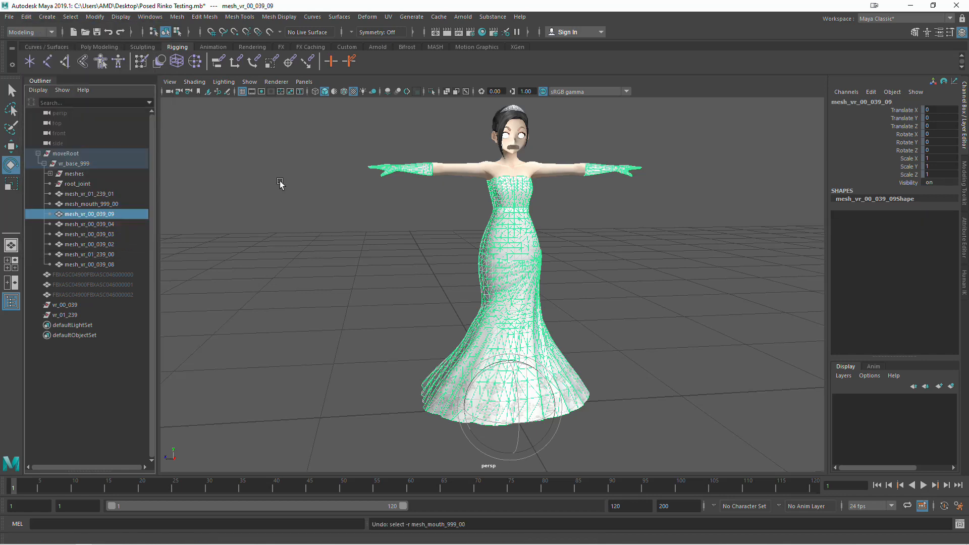
key(ctrl+z)
key(ctrl+z)
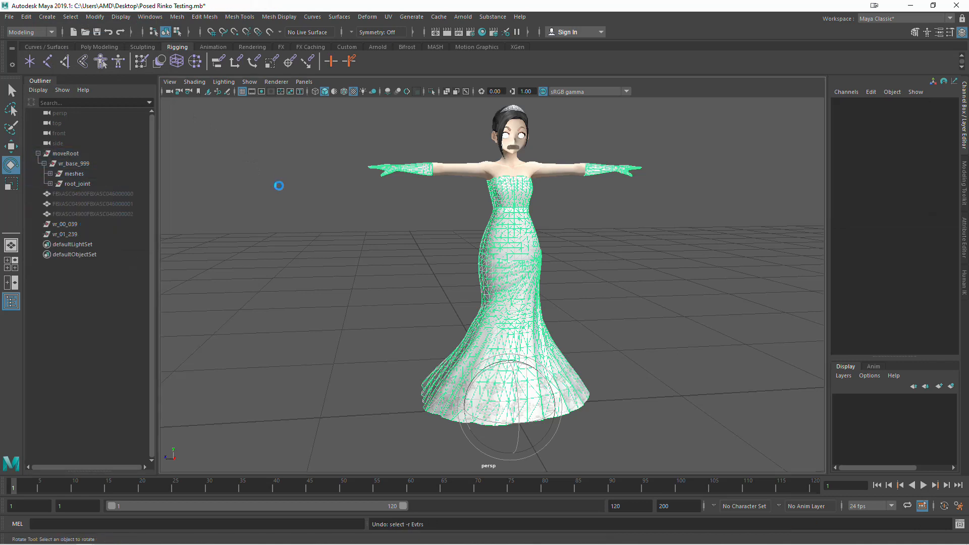
key(ctrl+z)
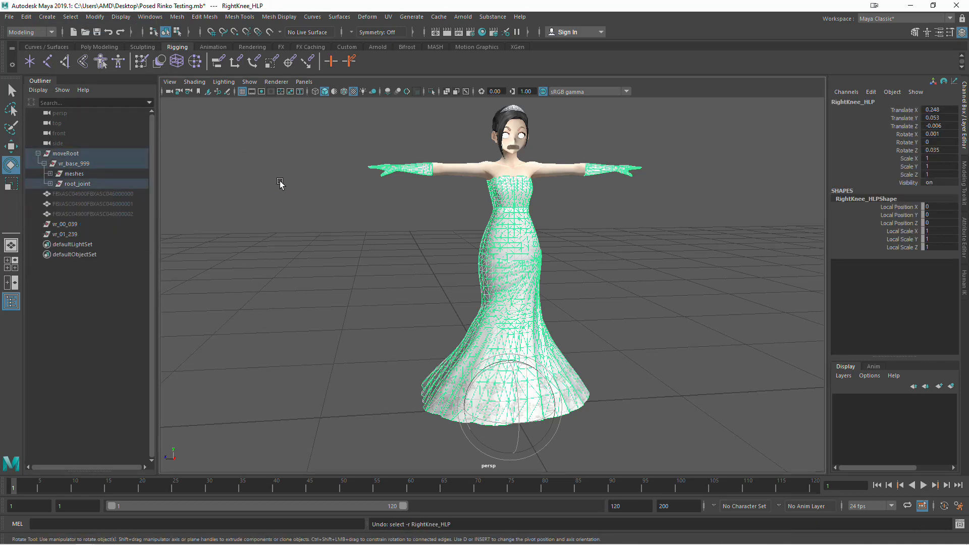
key(ctrl+z)
key(ctrl+z)
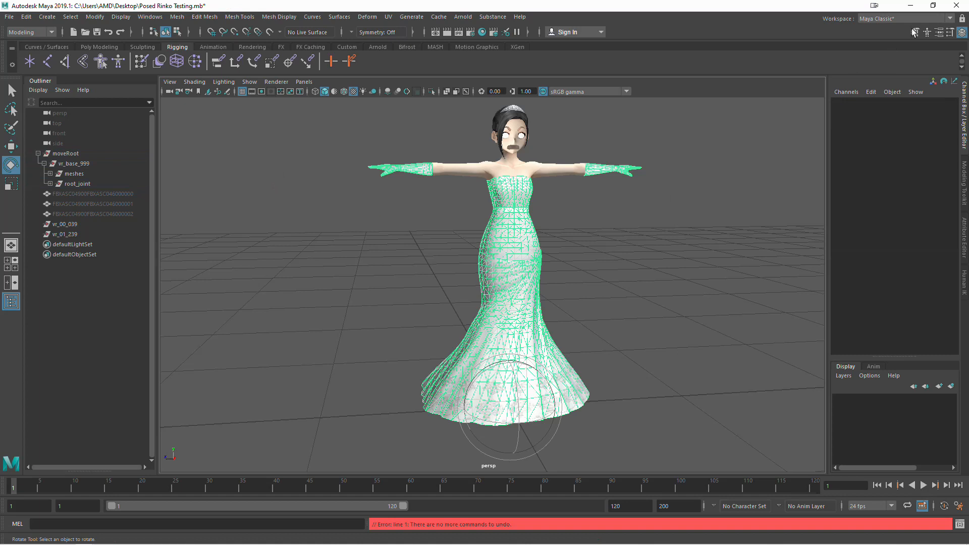
Step: Close the scene without saving and reopen Posed Rinko Testing.mb in the Maya 2019 trial
click(956, 5)
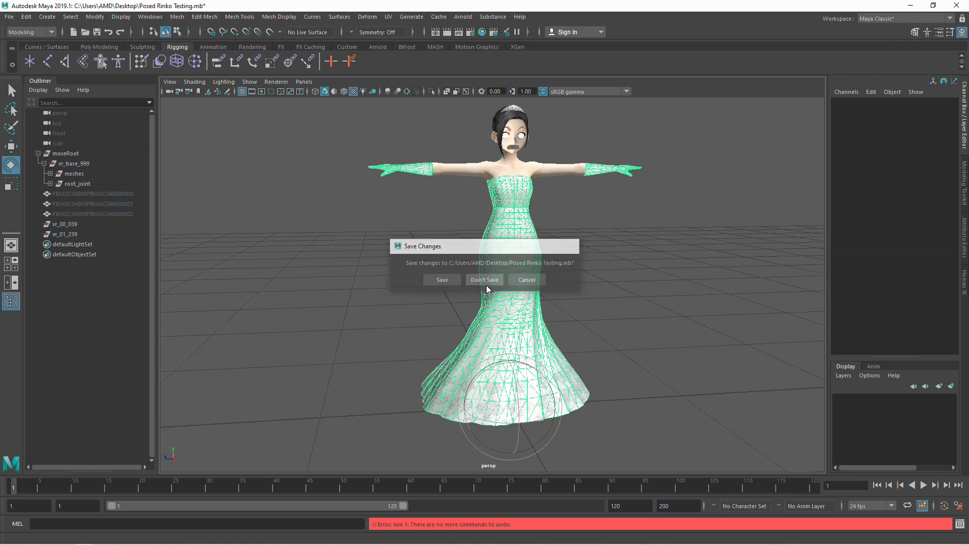
click(482, 279)
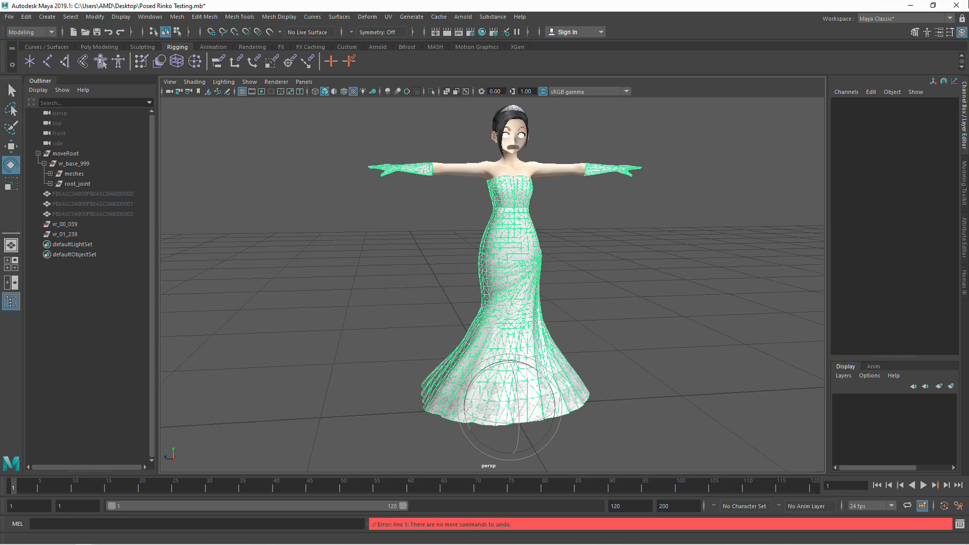
click(957, 5)
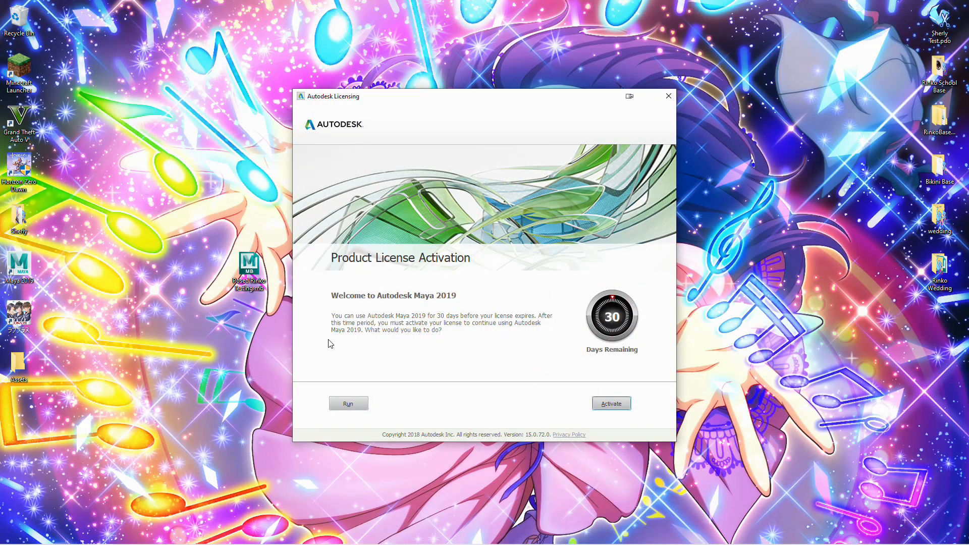
click(349, 404)
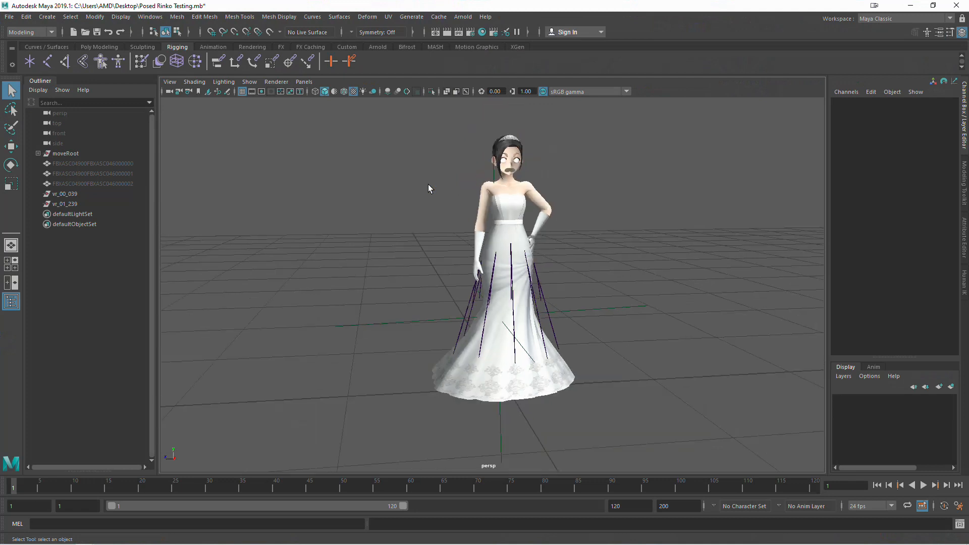
Step: Start sending the scene to Unity, choosing the Desktop as the project folder
click(11, 16)
mouse_move(52, 186)
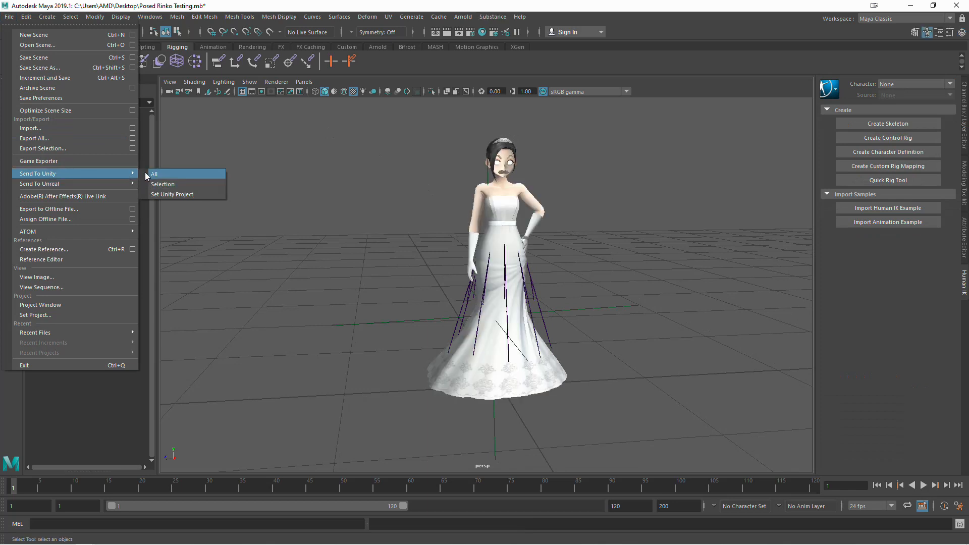
click(155, 184)
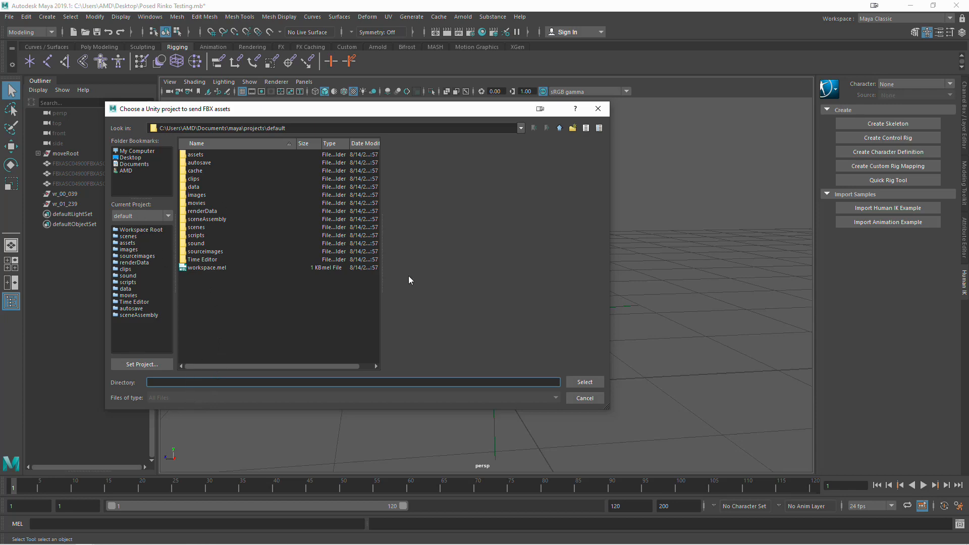
click(130, 158)
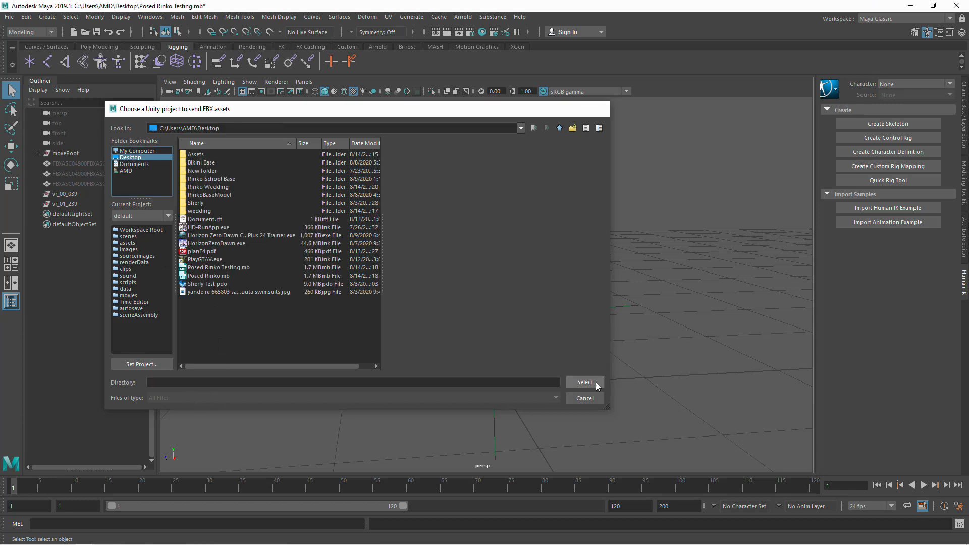
click(585, 382)
Step: Export the whole scene to the Desktop in OBJ format with the file name test, and show the desktop
click(173, 398)
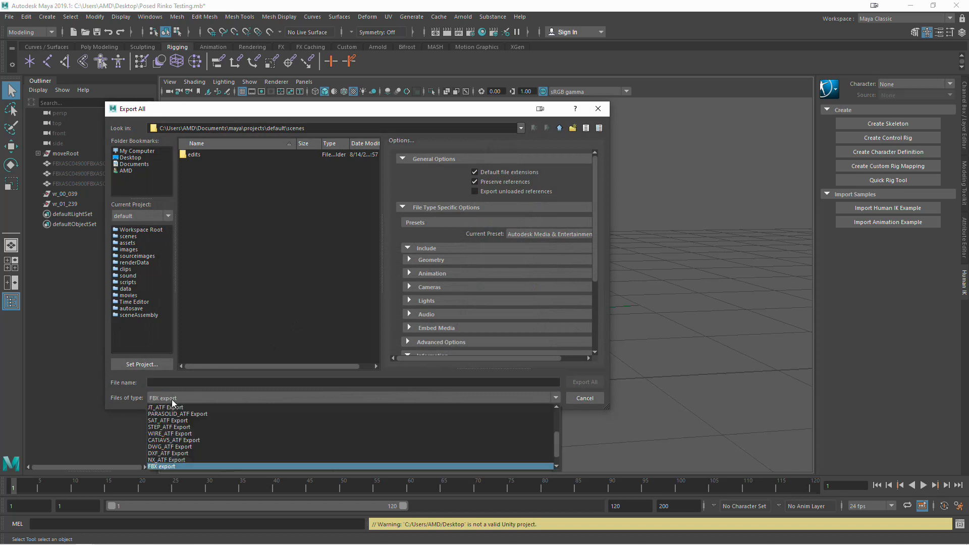
scroll(191, 422, down, 1)
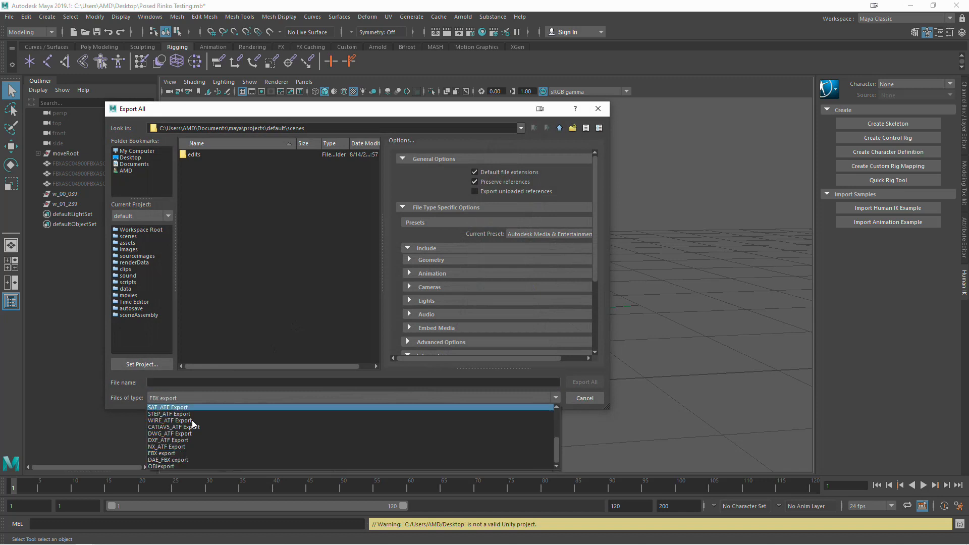
click(170, 466)
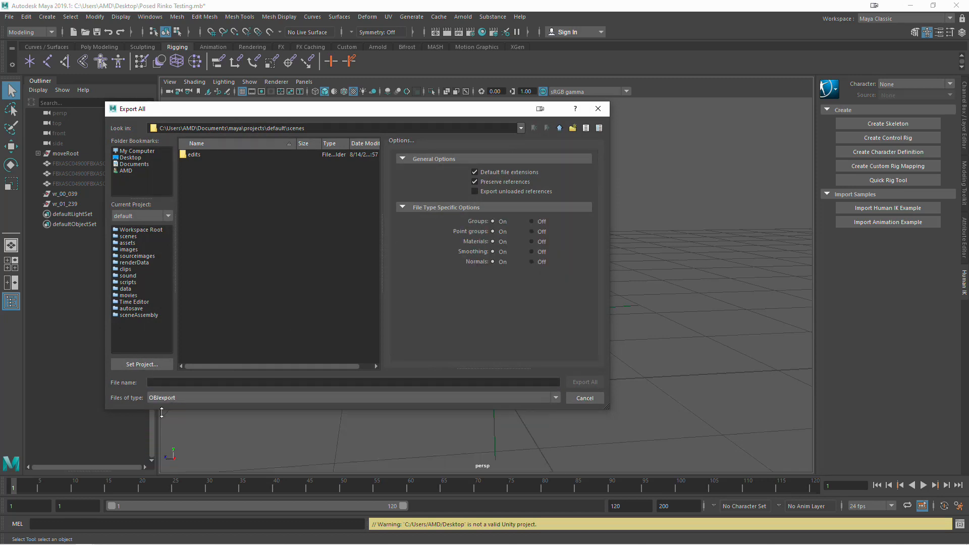
click(163, 384)
text(test)
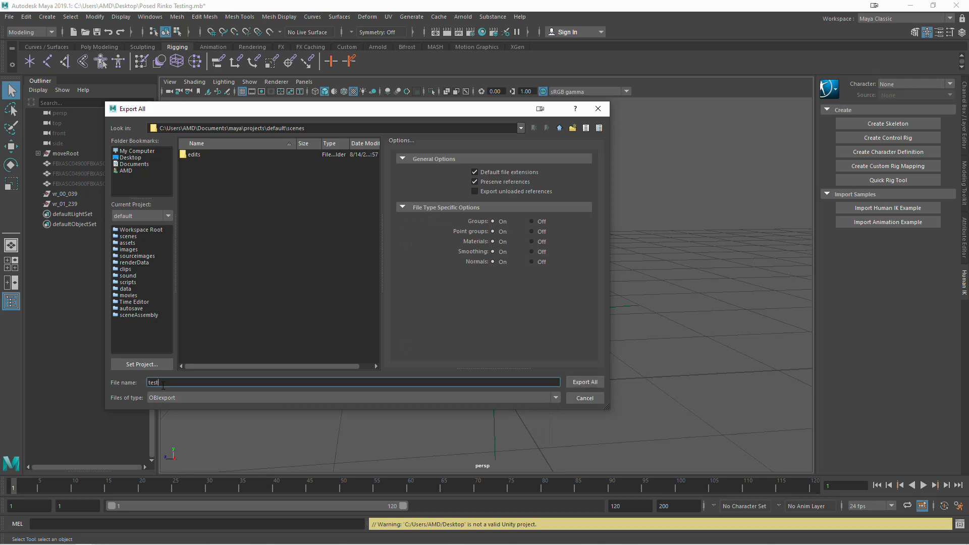
click(136, 158)
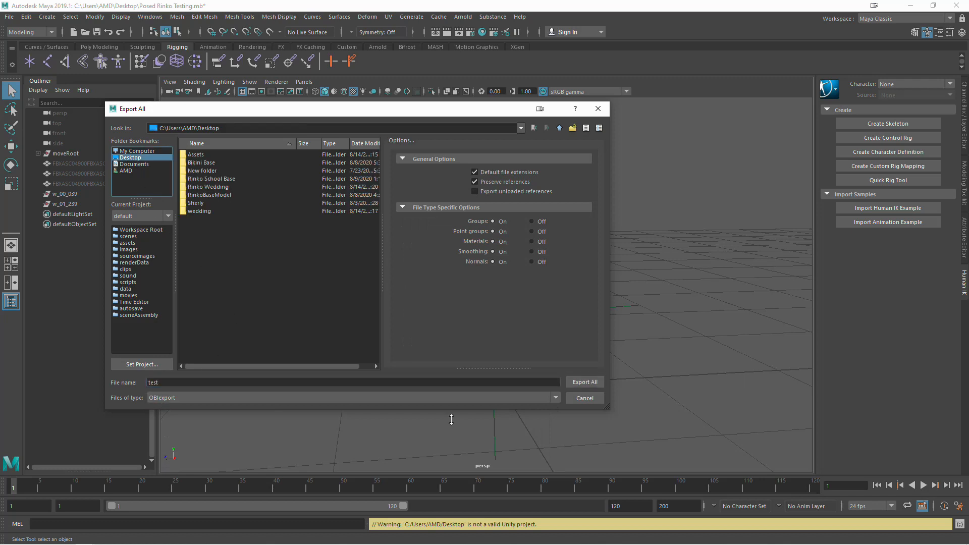
click(584, 382)
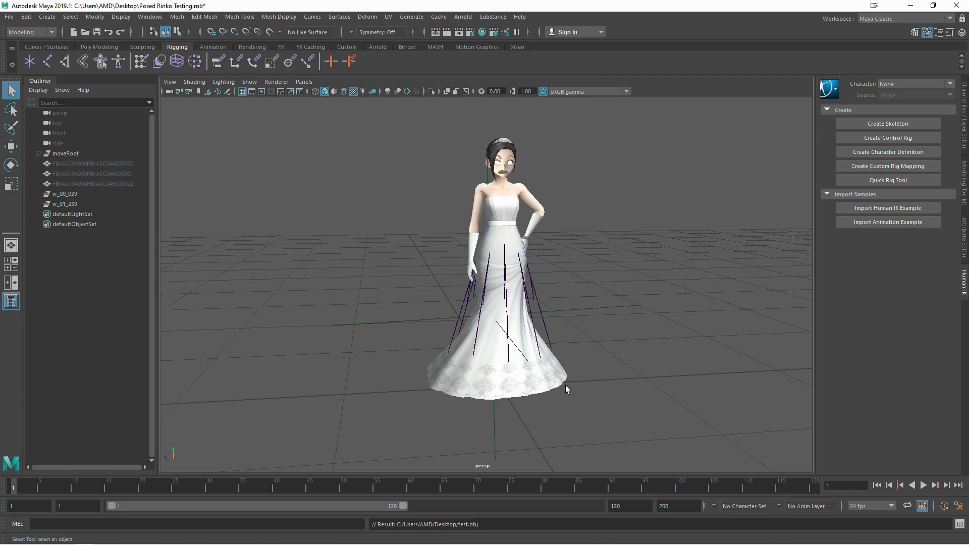
click(910, 5)
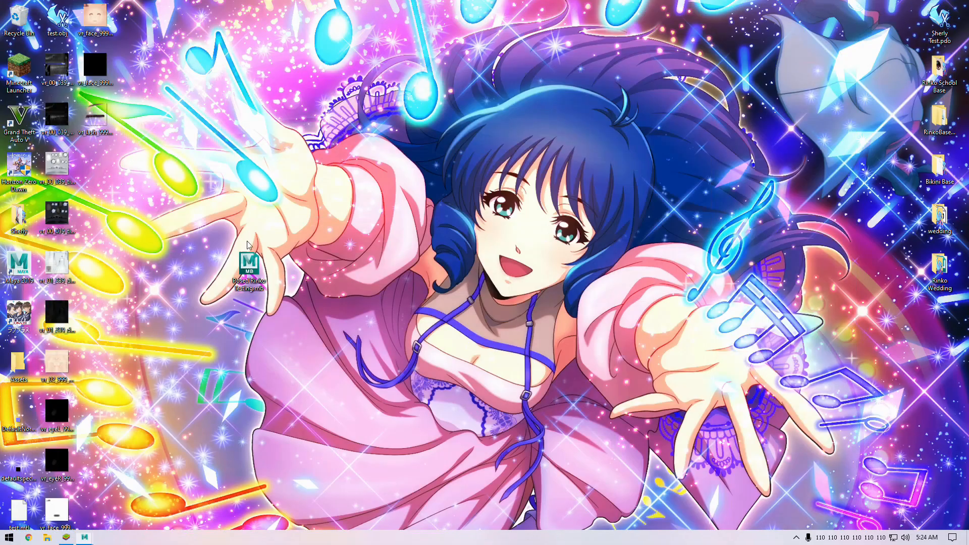
Step: Open the exported test.obj from the desktop in Pepakura Designer 4 without flipping faces, accept the edge merging, and maximize the window
double_click(55, 21)
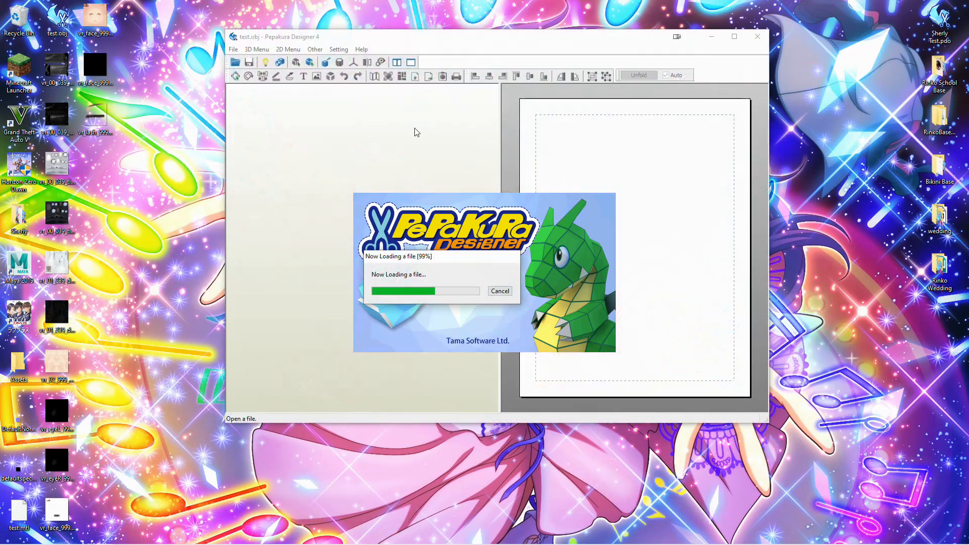
click(562, 258)
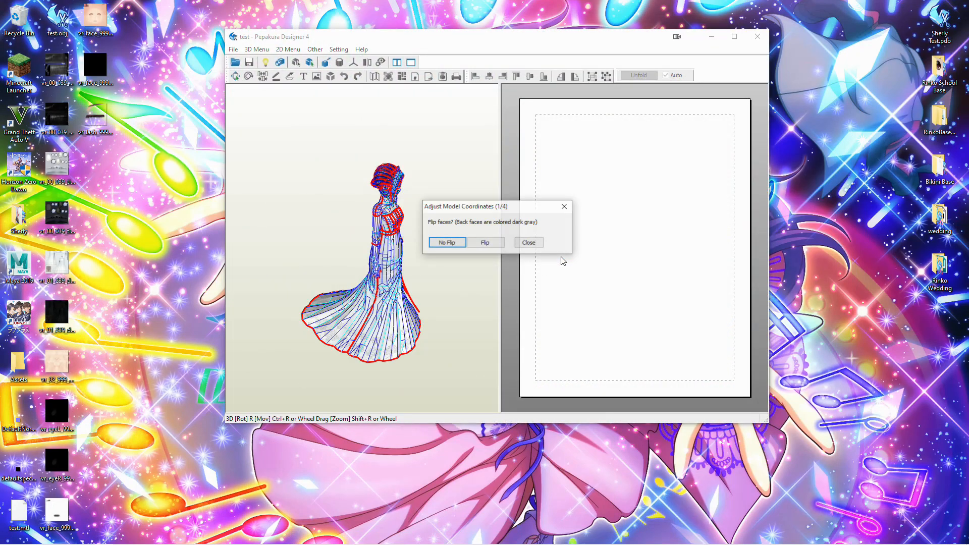
click(447, 242)
click(518, 256)
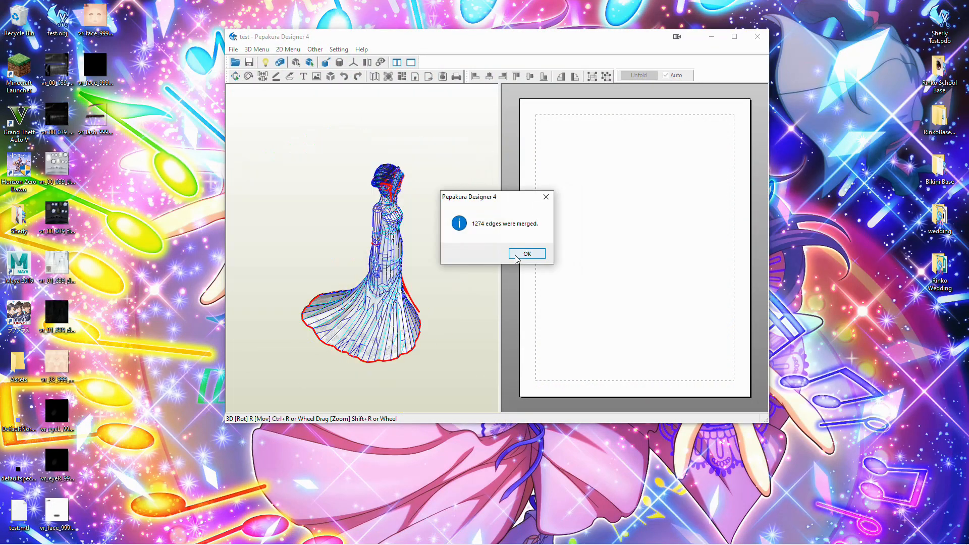
click(526, 254)
click(734, 36)
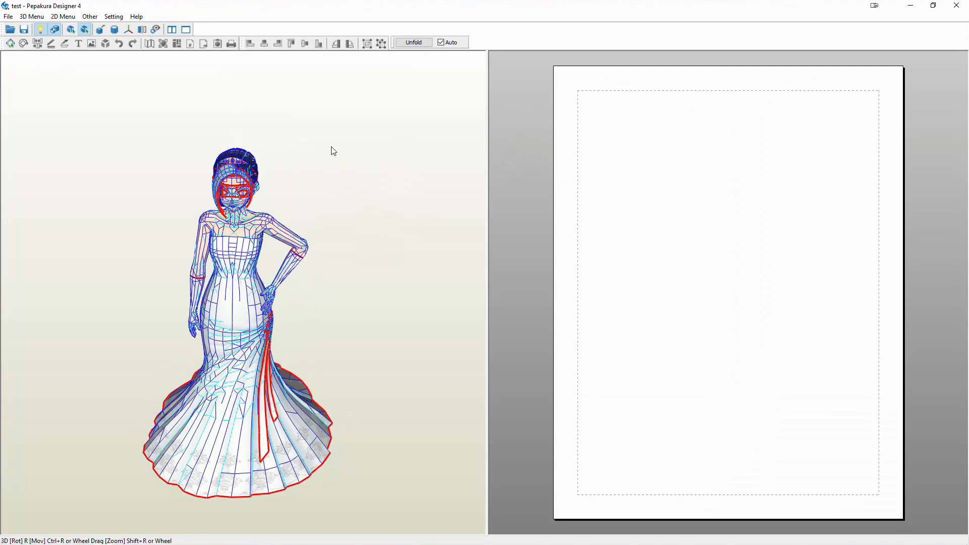
Step: Assign Right.png from the Rinko School Base folder as the texture image of the right eye material mesh_eyeR_999_00SG
scroll(333, 150, up, 8)
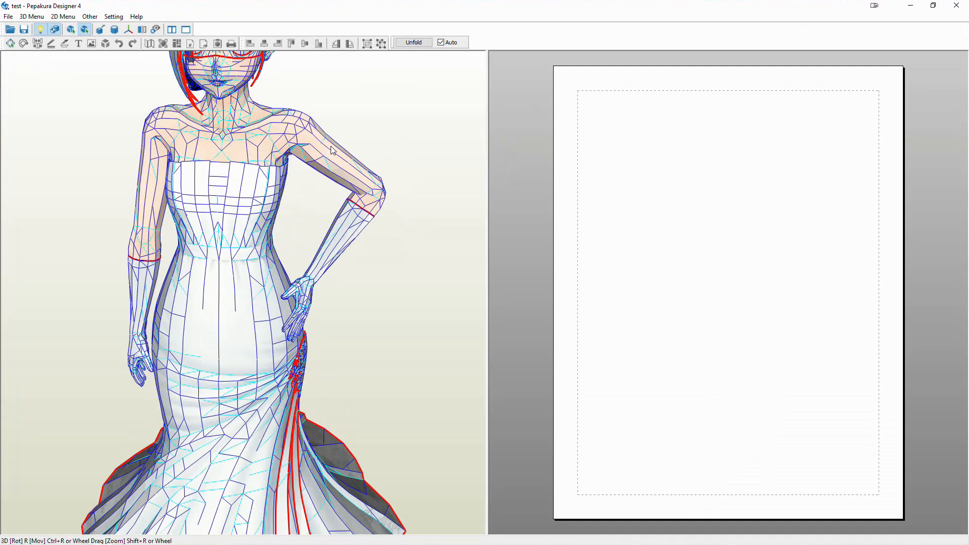
scroll(350, 257, up, 6)
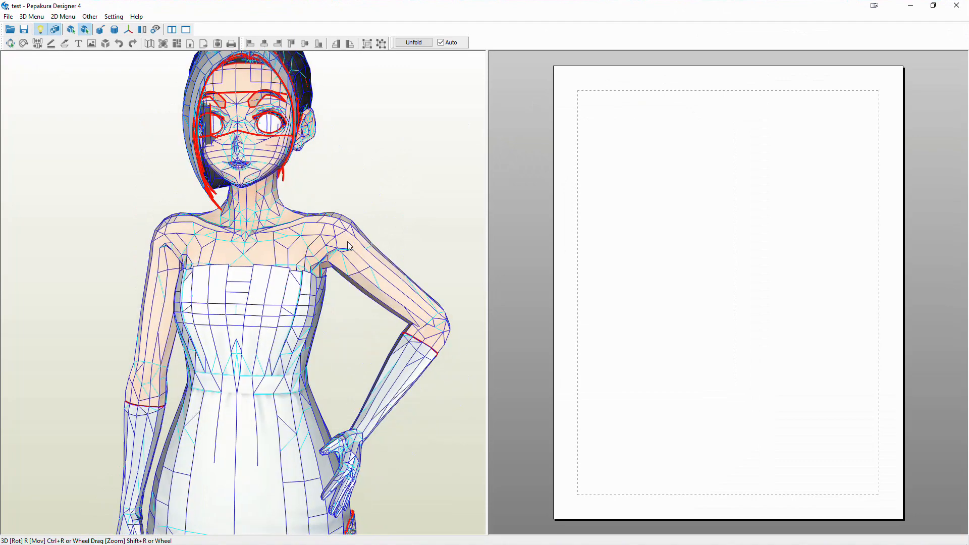
scroll(356, 295, up, 6)
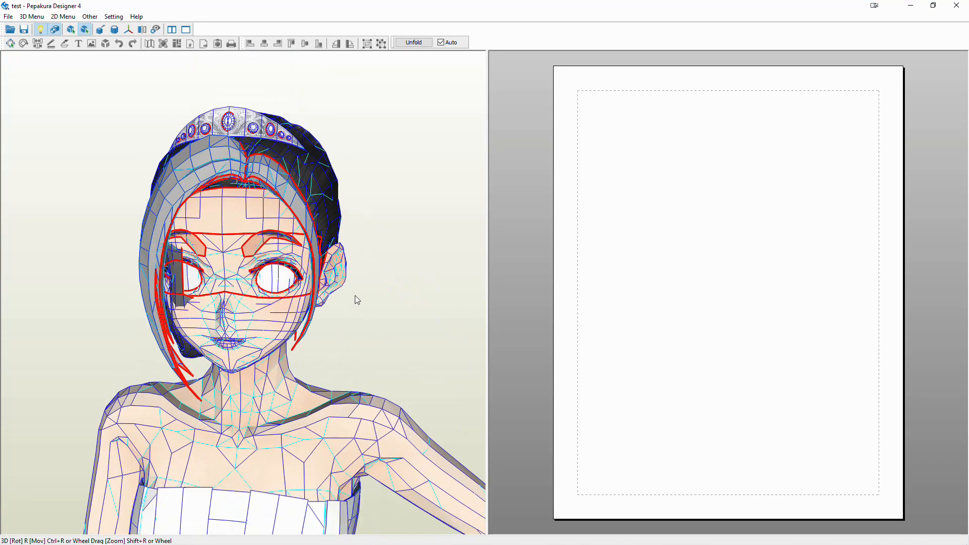
mouse_move(356, 295)
mouse_down()
mouse_move(345, 289)
mouse_move(364, 282)
mouse_up()
click(113, 16)
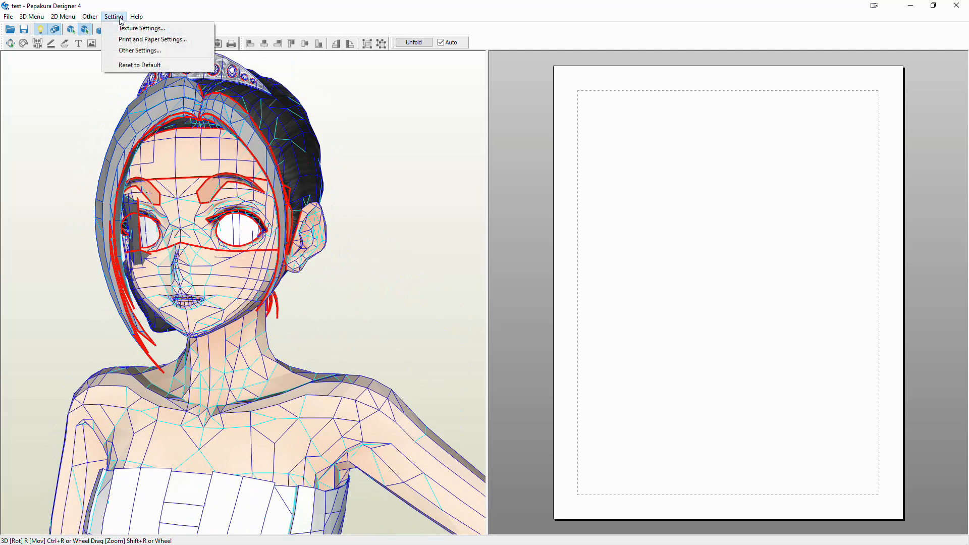
click(127, 28)
drag(290, 61, 504, 146)
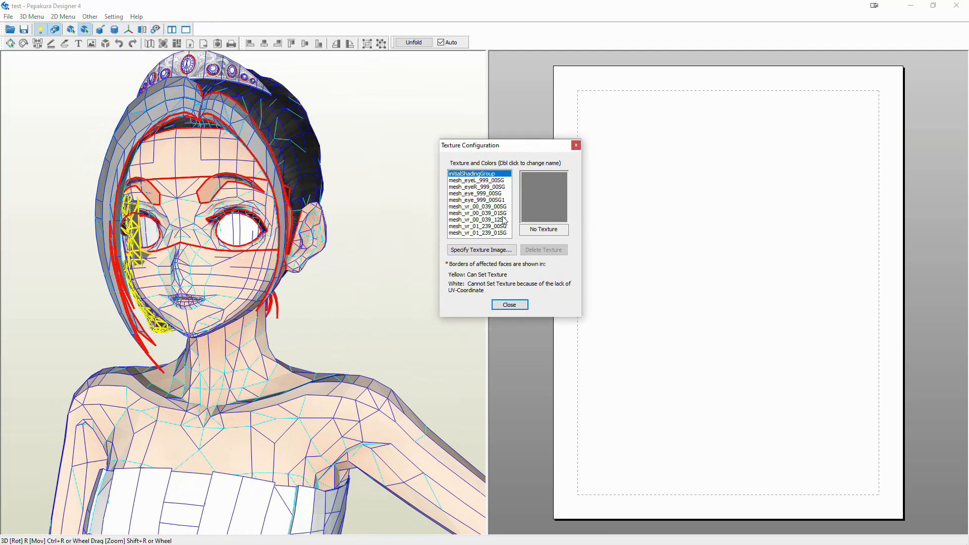
click(477, 180)
click(477, 187)
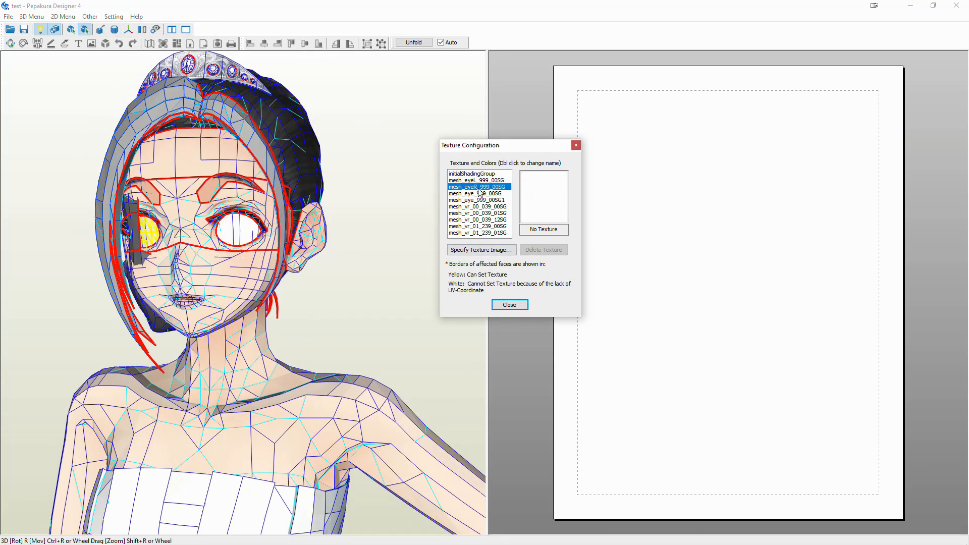
click(482, 201)
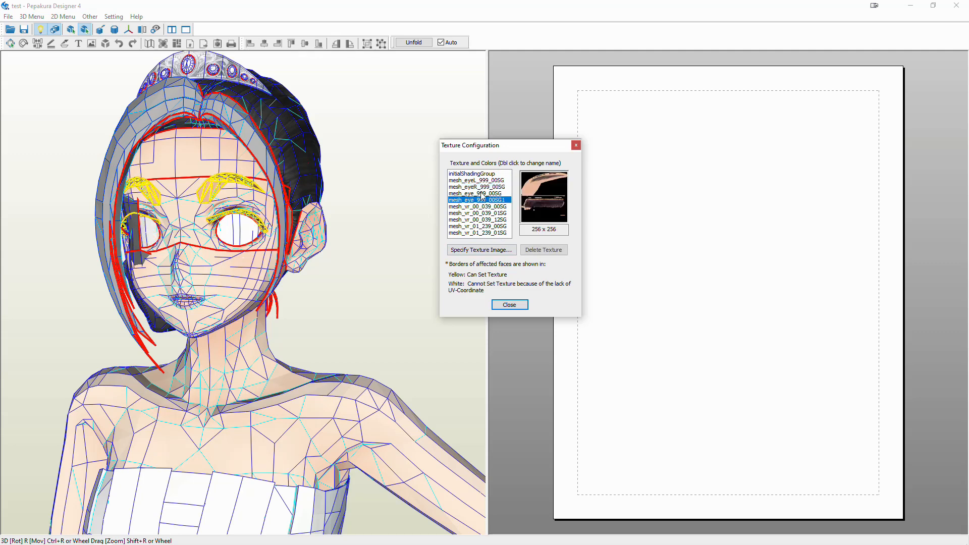
click(482, 194)
click(481, 188)
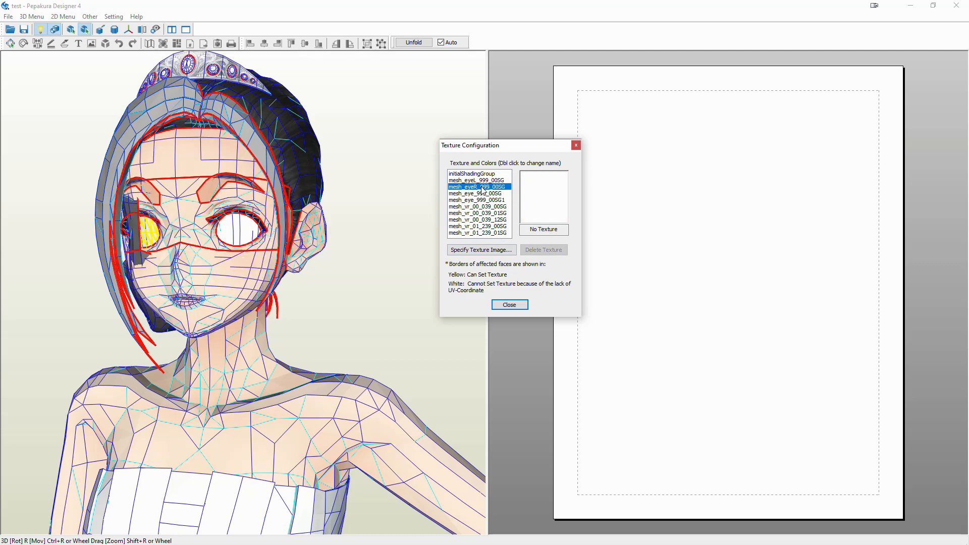
click(485, 250)
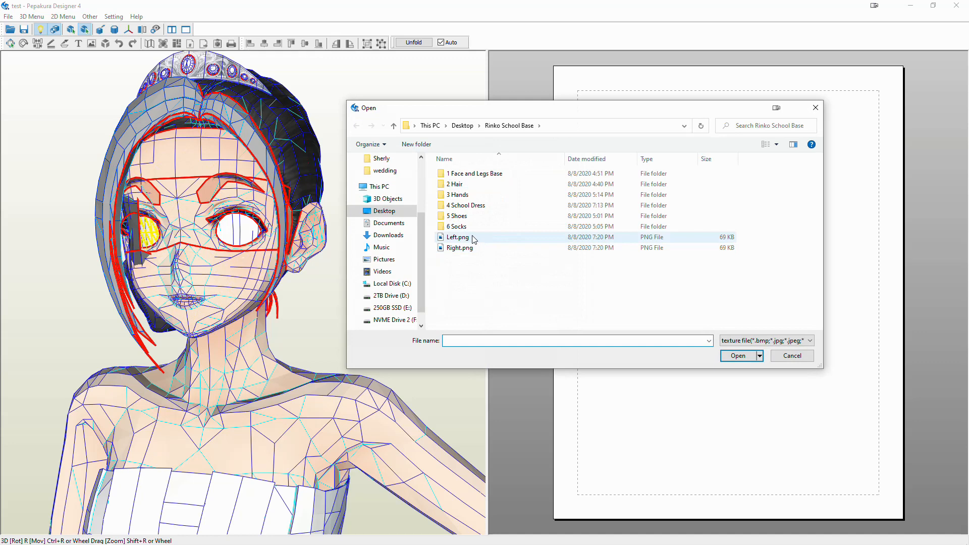
double_click(459, 248)
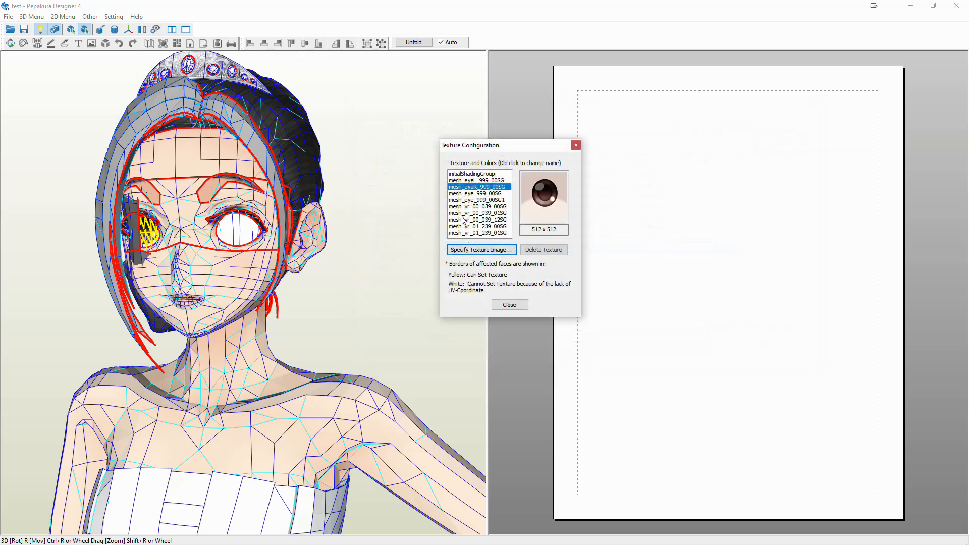
Step: Assign Left.png as the texture image of the left eye material mesh_eyeL_999_00SG and close the texture configuration
click(469, 181)
click(480, 250)
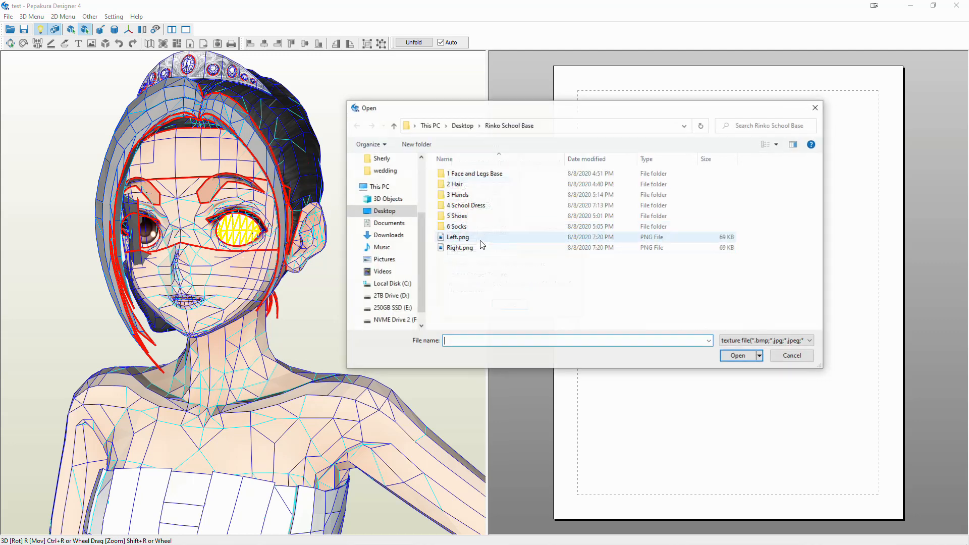
double_click(459, 238)
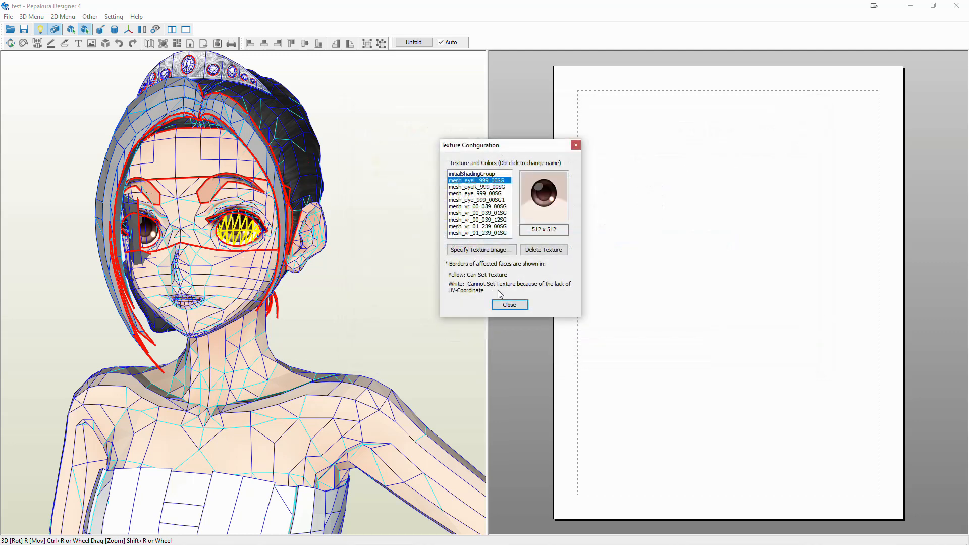
click(509, 304)
Step: Show the object list and hide the three FBXASC04900 objects, including the gray piece over the right eye
drag(454, 287, 398, 258)
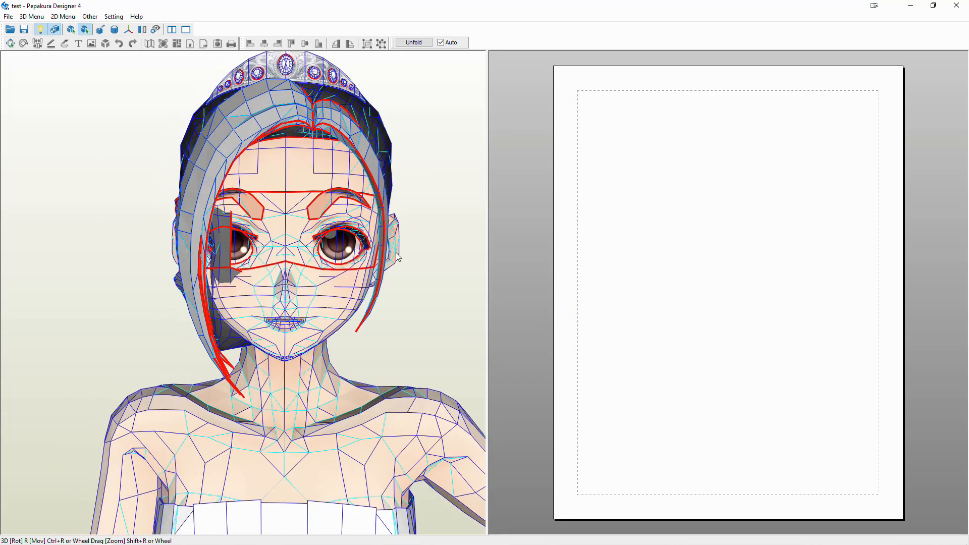
click(31, 16)
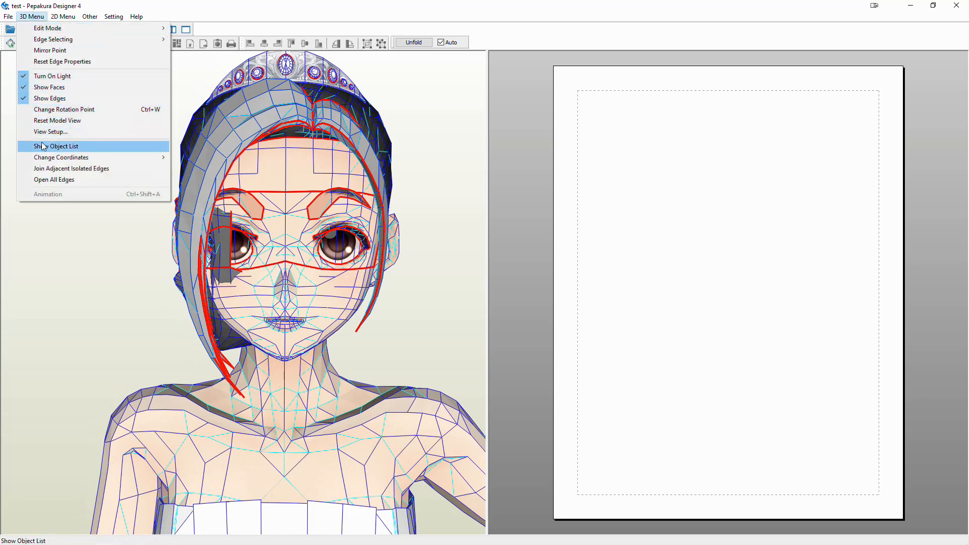
click(43, 146)
drag(256, 61, 505, 132)
scroll(538, 217, up, 2)
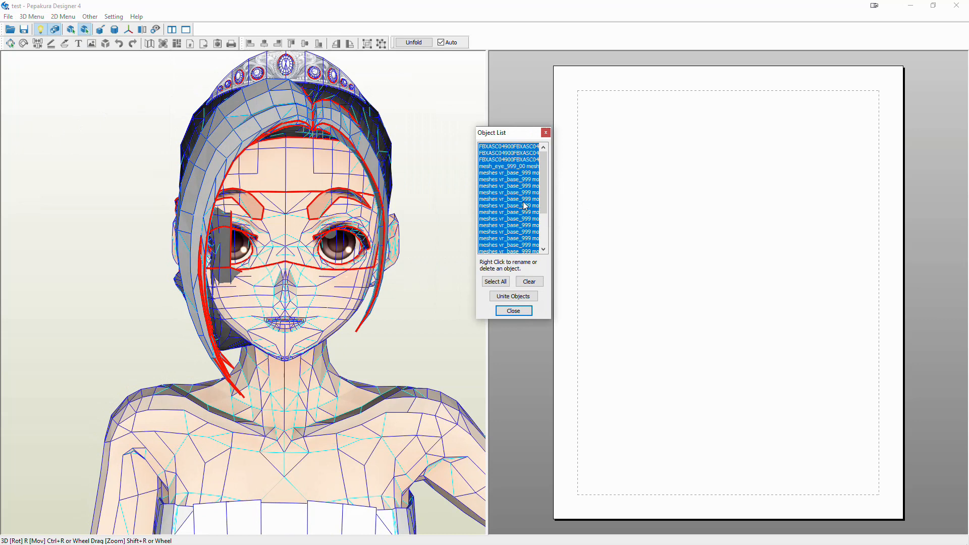
click(514, 160)
click(514, 153)
click(514, 152)
click(515, 151)
click(515, 148)
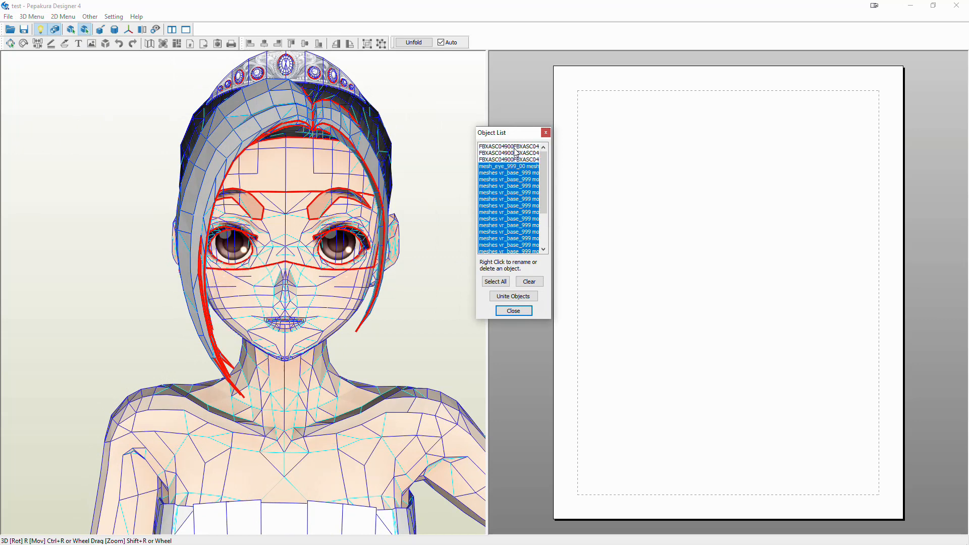
Step: Delete the three hidden FBXASC04900 objects from the model and close the object list
right_click(514, 147)
click(535, 165)
scroll(524, 151, up, 2)
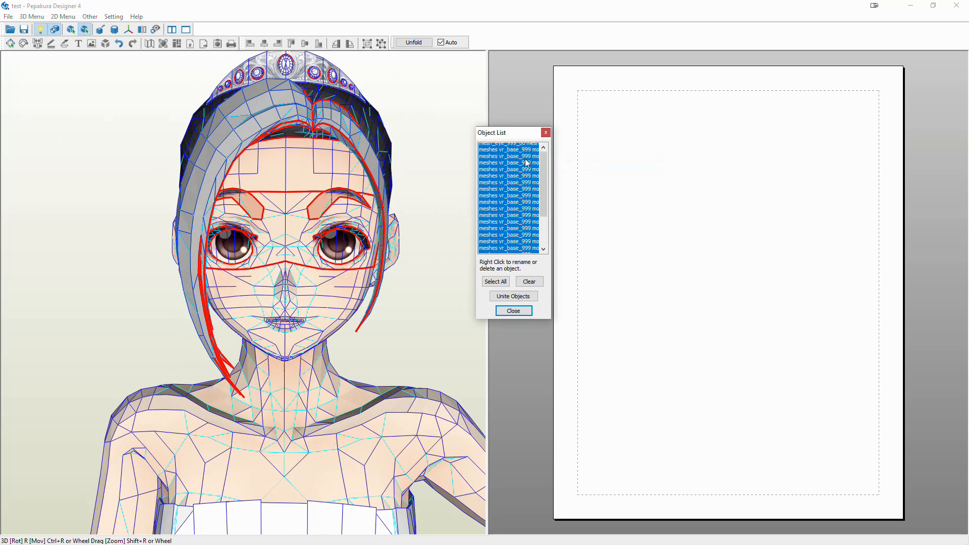
right_click(525, 150)
click(531, 166)
scroll(525, 157, up, 2)
right_click(523, 148)
click(535, 164)
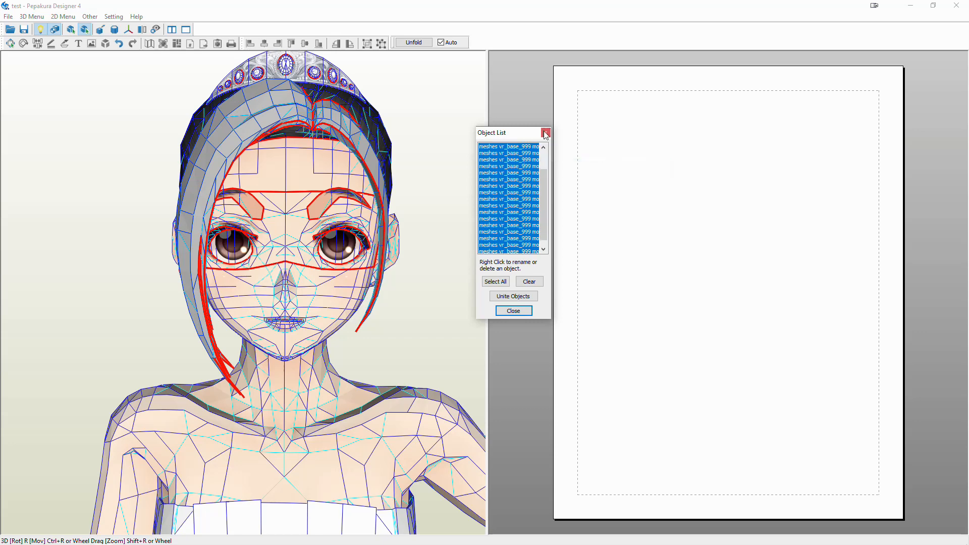
click(546, 132)
Step: Examine the model from beneath the skirt through its interior, and then the face and tiara from the front
scroll(375, 339, down, 3)
middle_drag(374, 336, 344, 217)
right_drag(345, 323, 344, 216)
middle_drag(343, 216, 326, 301)
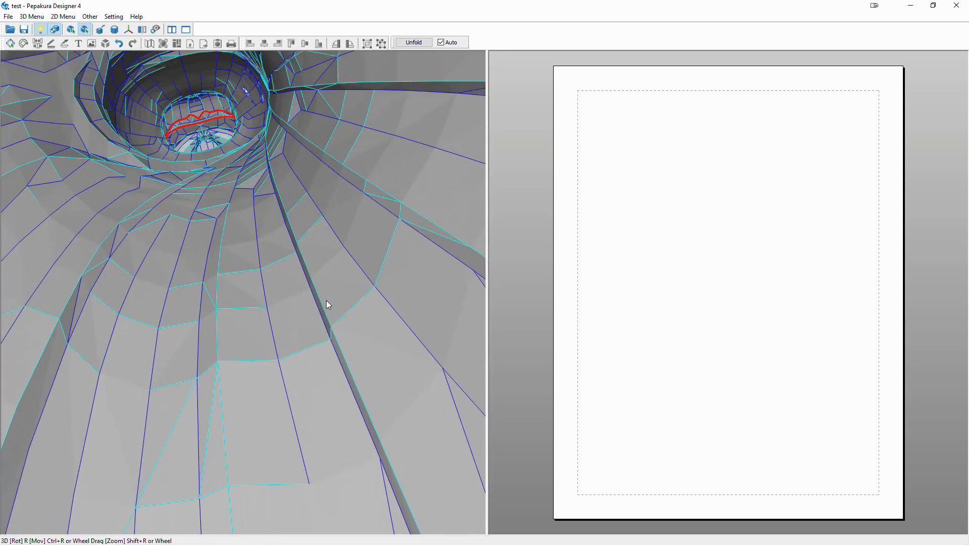
right_drag(326, 300, 337, 311)
right_drag(305, 236, 344, 262)
middle_drag(349, 232, 321, 285)
scroll(322, 288, up, 4)
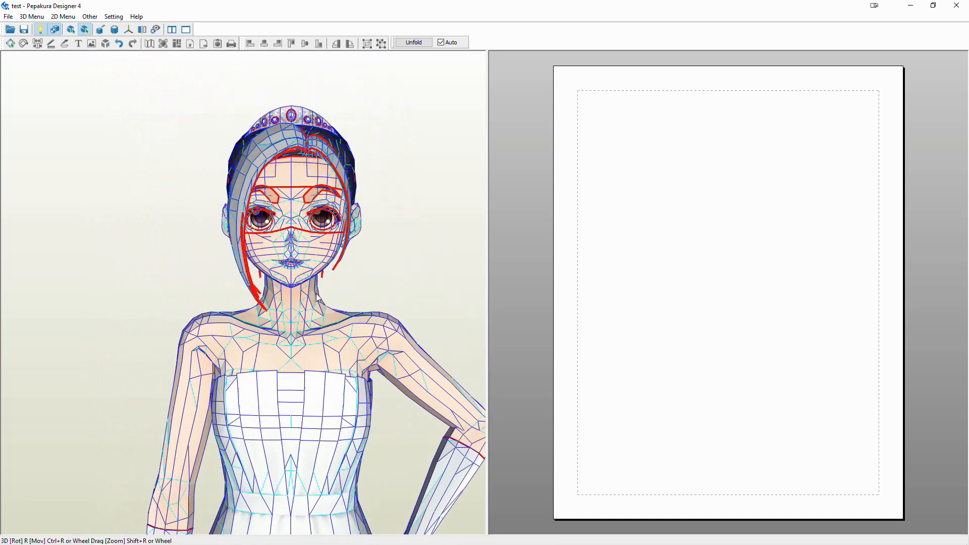
scroll(308, 305, up, 4)
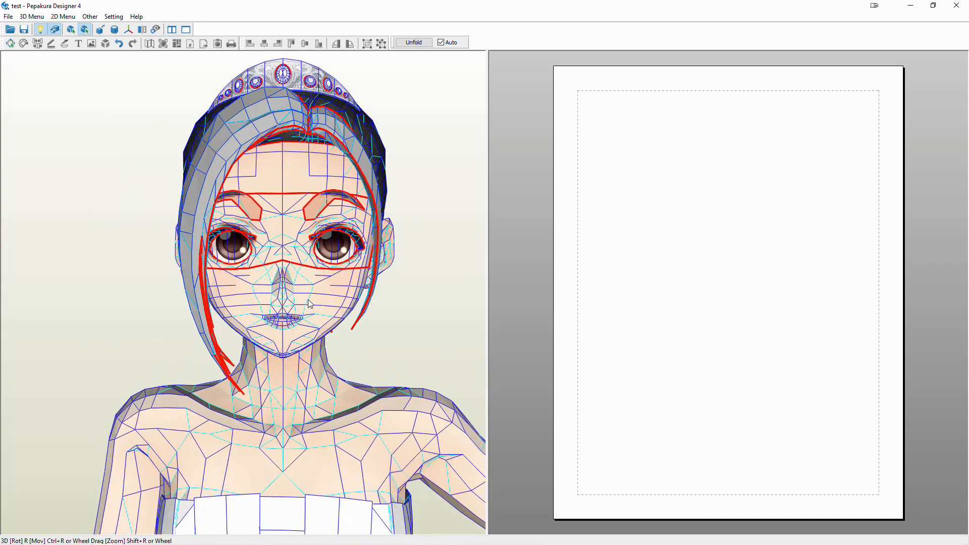
mouse_move(301, 313)
right_down()
mouse_move(279, 310)
mouse_move(298, 314)
right_up()
Step: Review the textures assigned to the eye materials, initialShadingGroup and the hair material mesh_vr_00_039_01SG
click(113, 17)
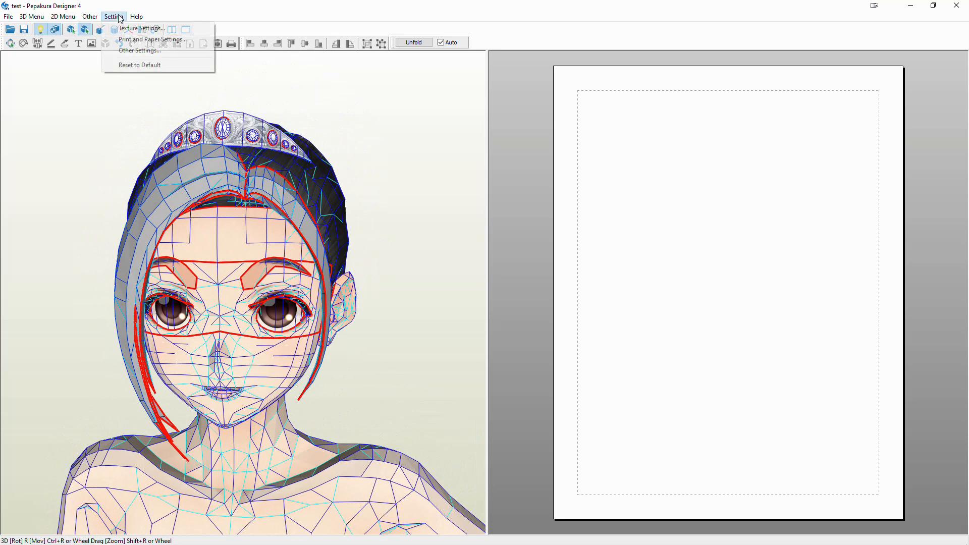
click(131, 26)
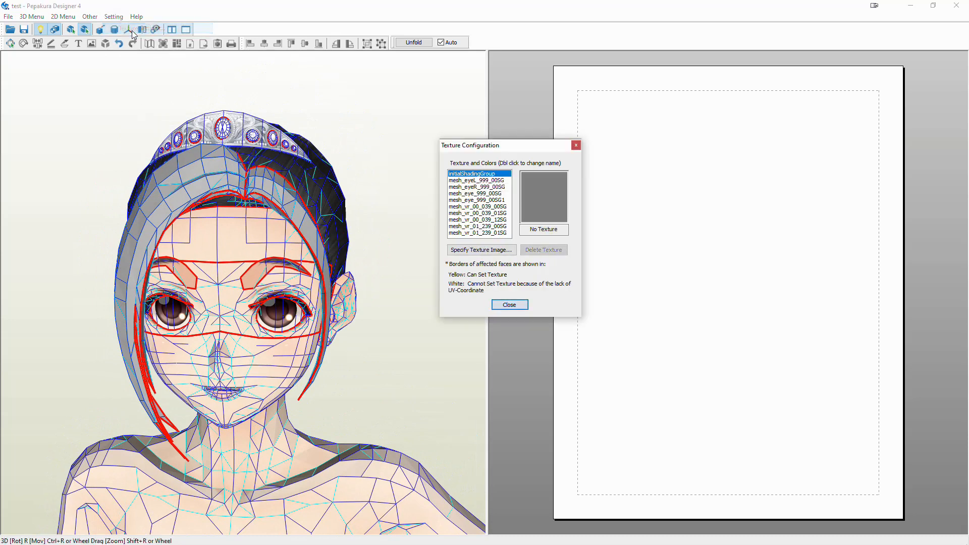
click(474, 185)
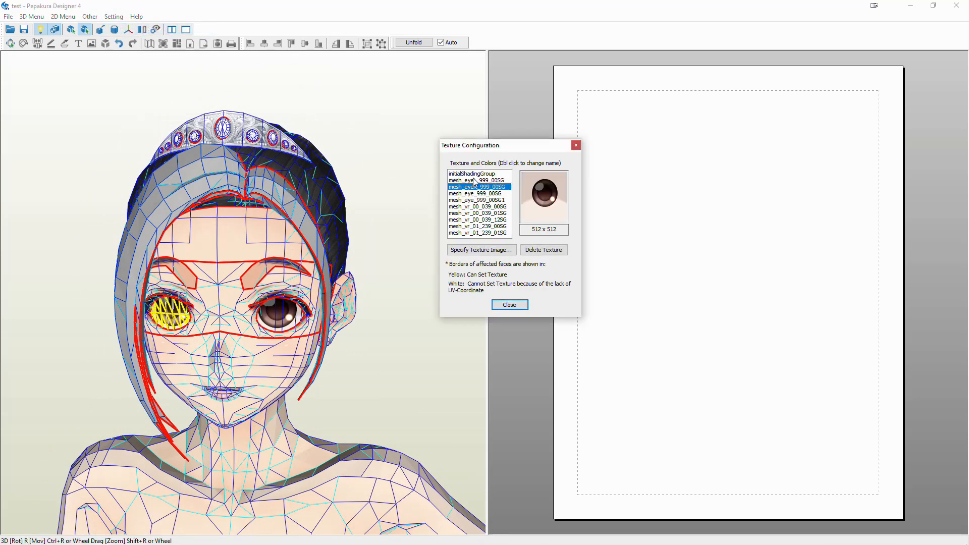
click(474, 179)
click(473, 173)
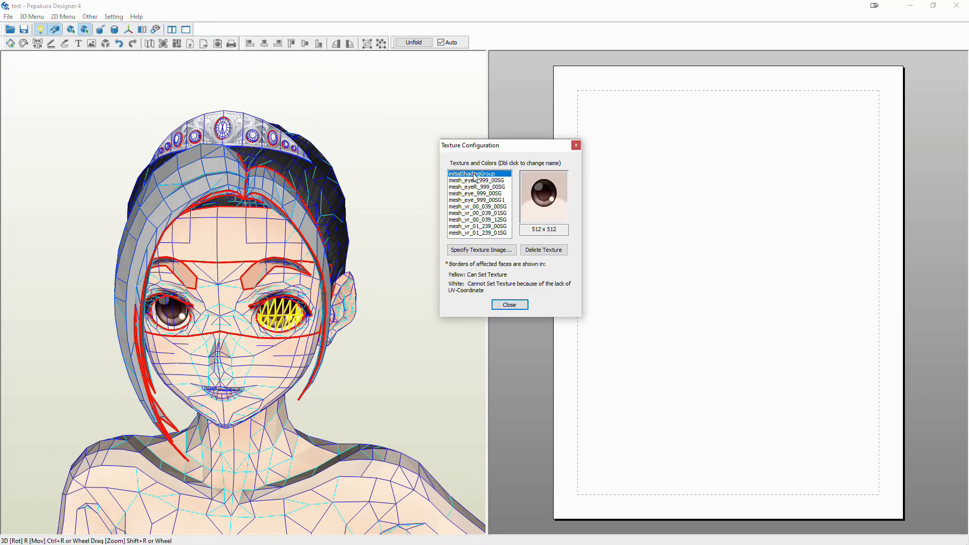
click(468, 213)
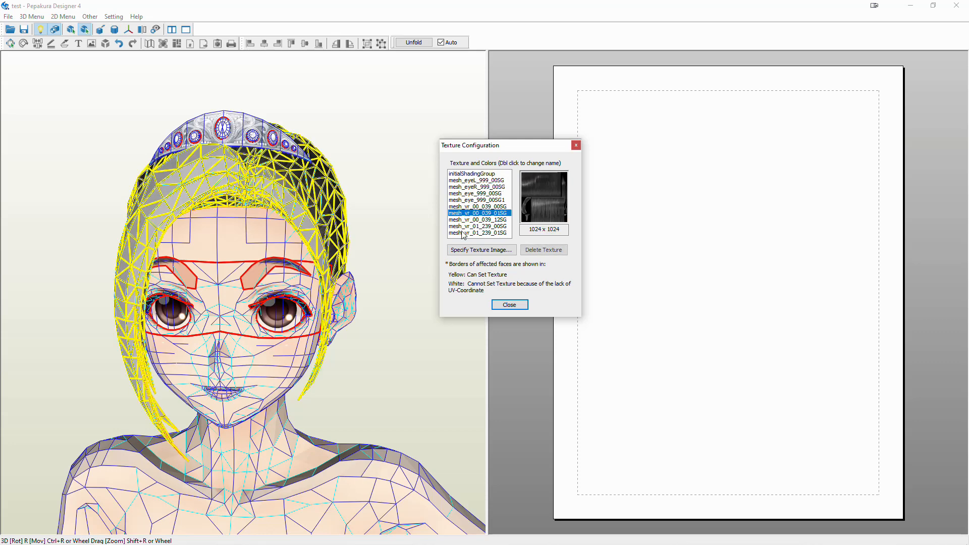
click(508, 305)
Step: Show the object list and toggle the eye and face objects one at a time to identify each piece
click(32, 16)
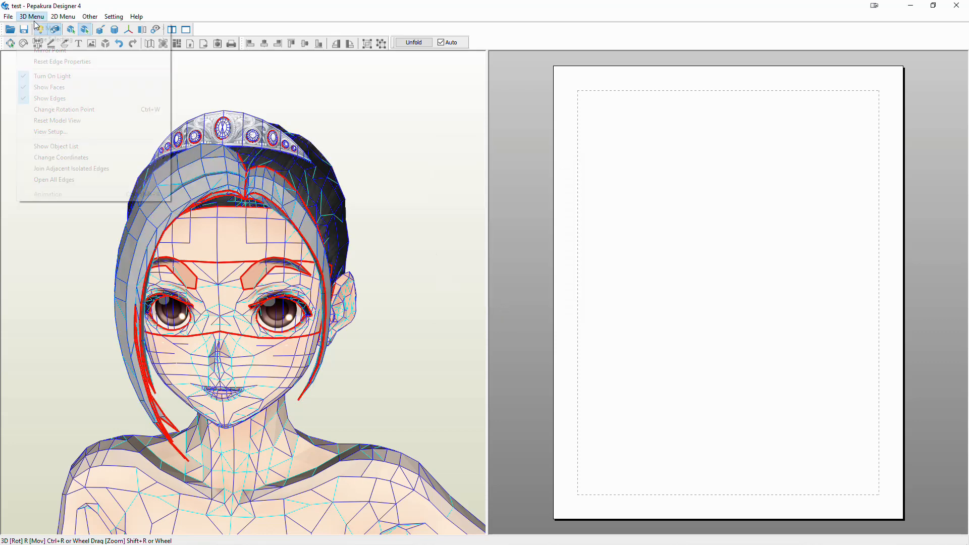
click(88, 147)
scroll(501, 204, down, 1)
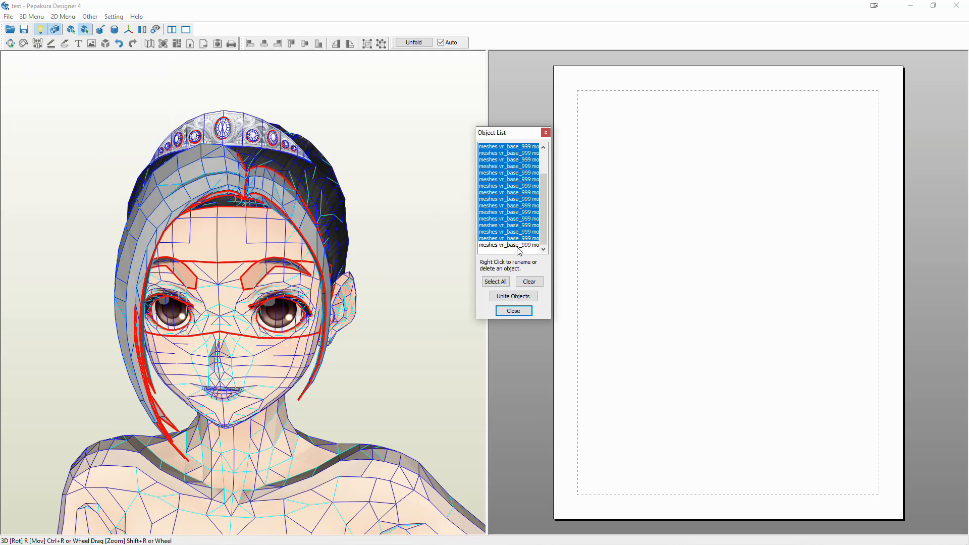
scroll(519, 217, up, 3)
click(518, 153)
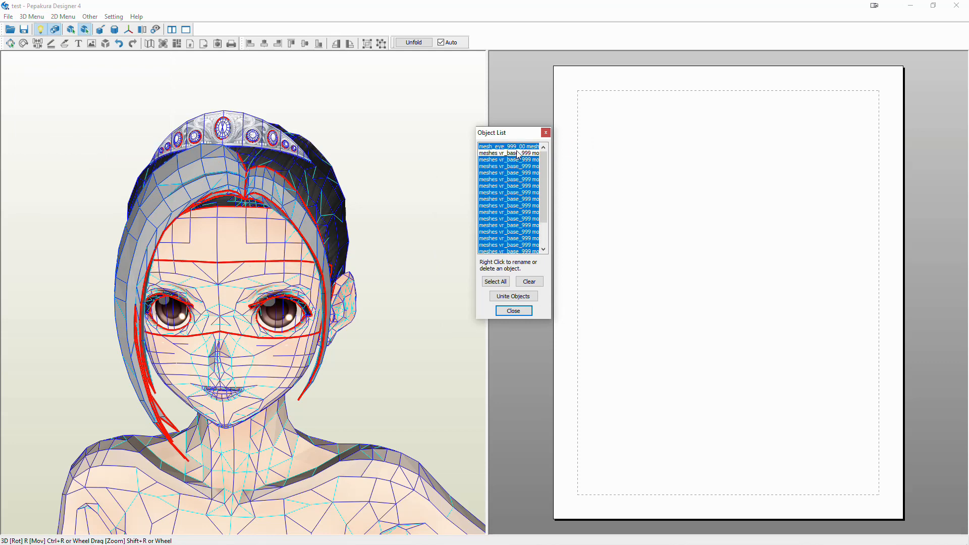
click(518, 153)
click(520, 160)
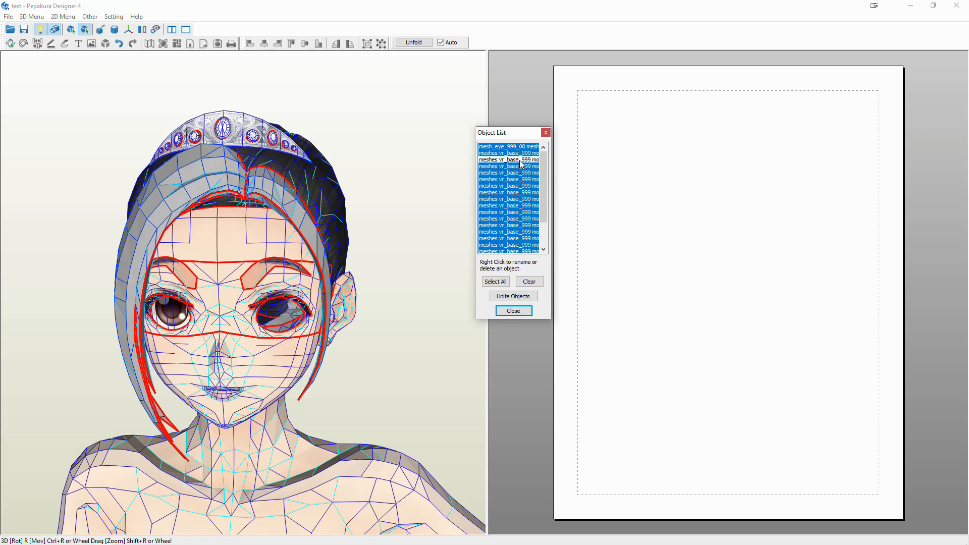
click(520, 160)
click(520, 172)
click(521, 173)
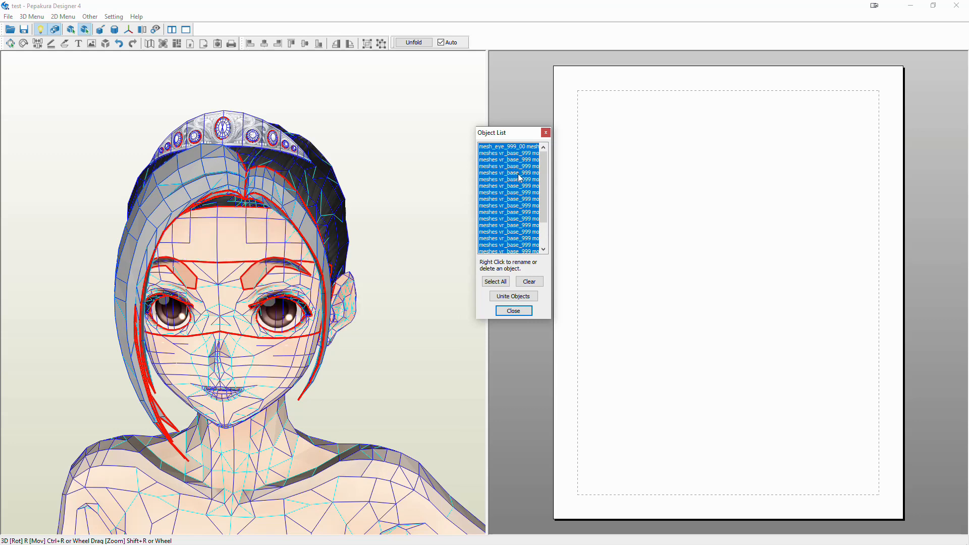
click(520, 173)
click(521, 172)
click(519, 179)
click(520, 180)
click(519, 187)
click(519, 187)
Step: Toggle the mid-list hair objects off and on to identify the back hair and the hair layers above the forehead
click(520, 199)
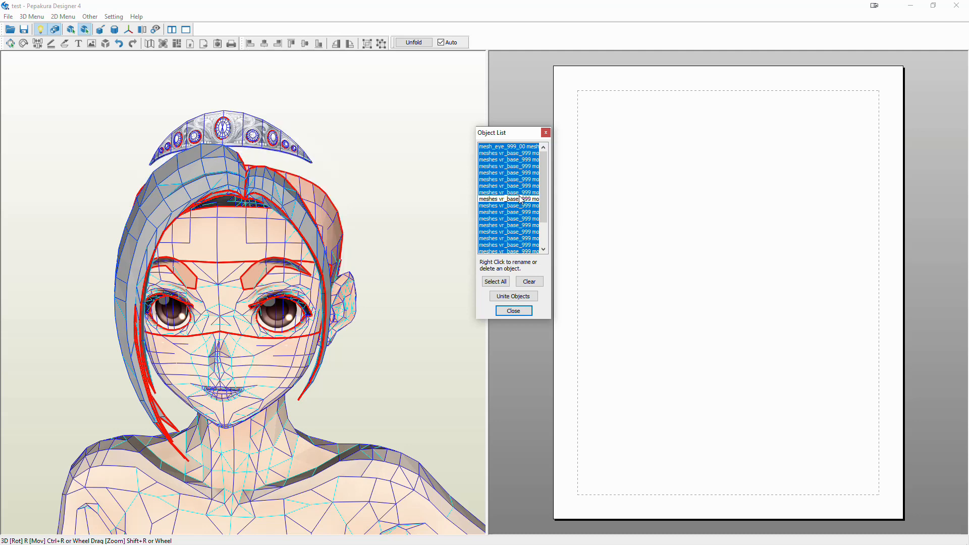
click(520, 199)
click(520, 192)
click(520, 192)
click(520, 185)
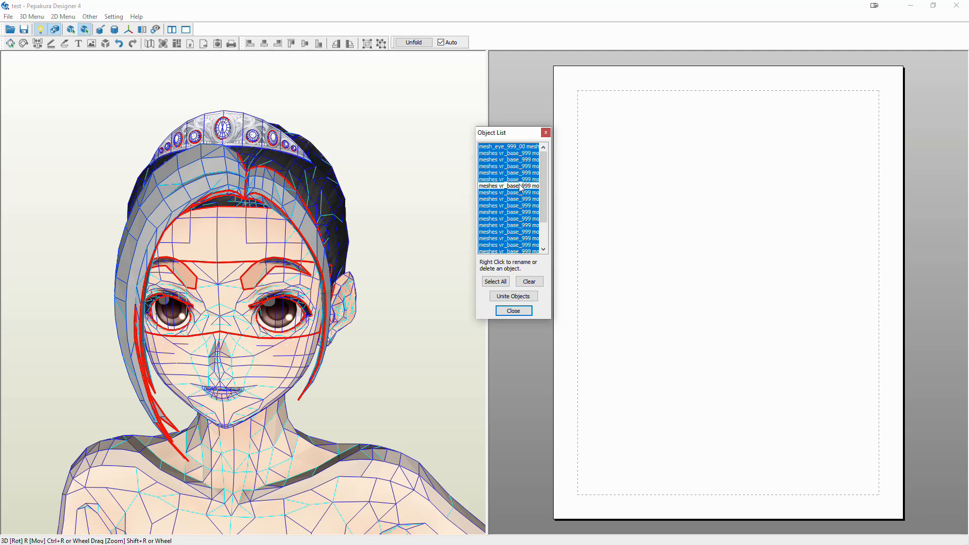
click(520, 187)
click(521, 205)
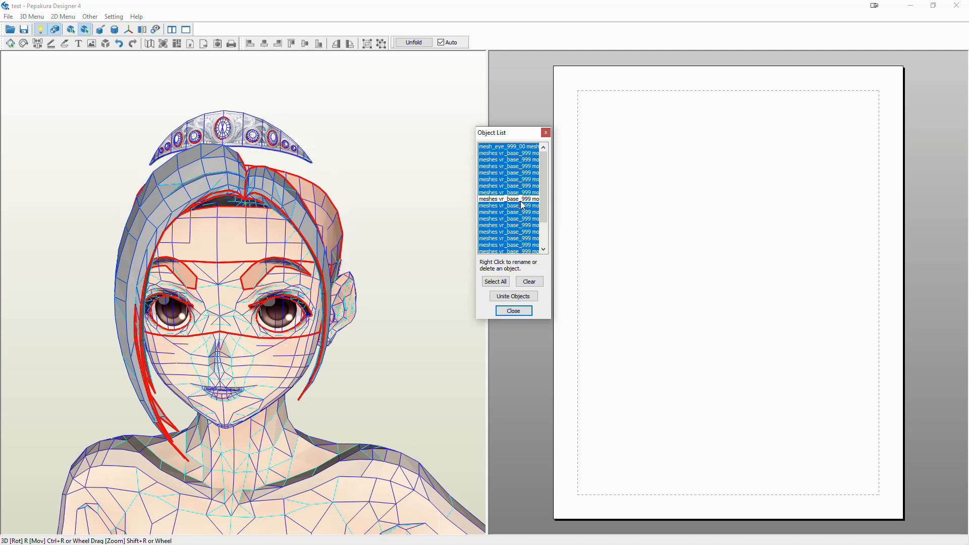
click(521, 206)
click(522, 206)
click(521, 205)
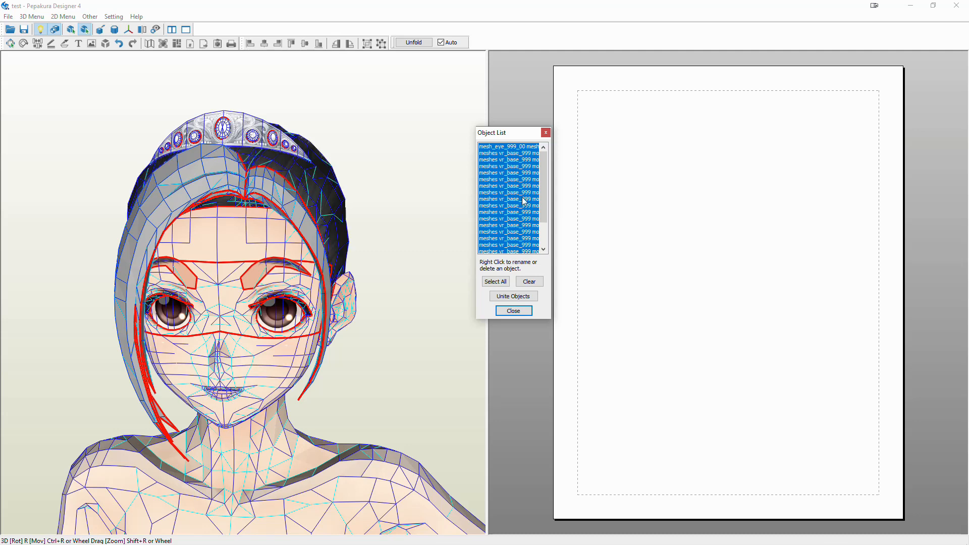
click(522, 198)
click(523, 197)
click(523, 206)
click(523, 206)
click(522, 211)
click(522, 211)
click(520, 219)
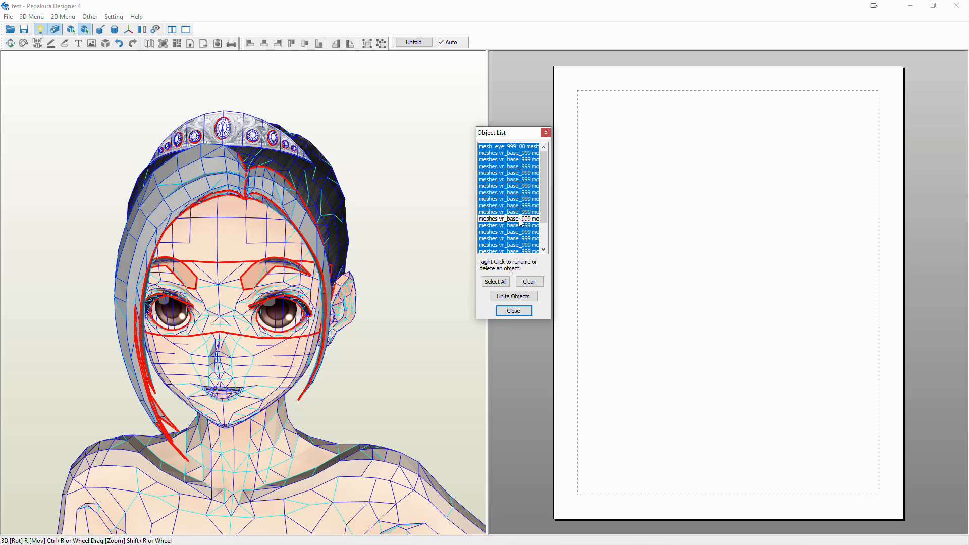
click(521, 219)
Step: Hide the two gray outer hair shells covering the textured hair on both sides of the parting
click(518, 226)
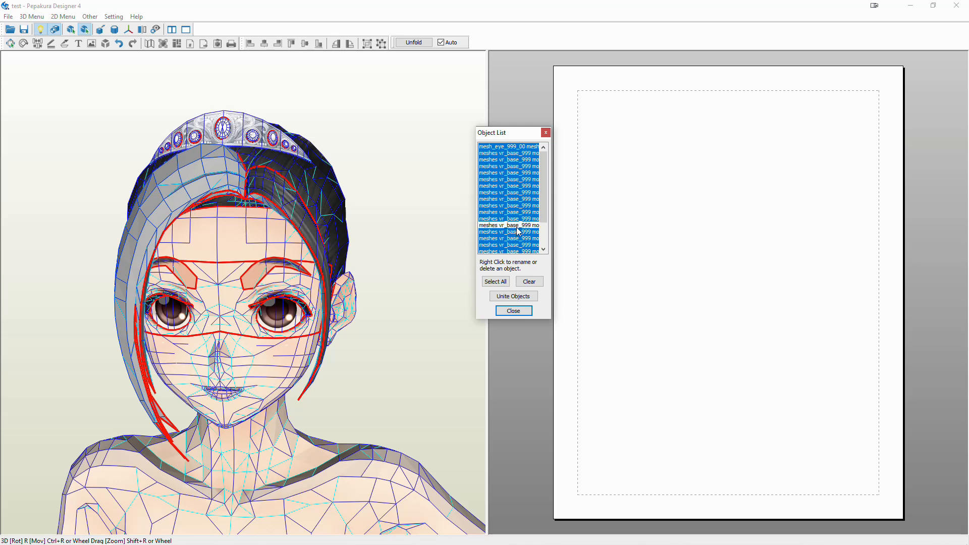
click(518, 226)
click(519, 225)
click(519, 232)
click(519, 232)
click(519, 232)
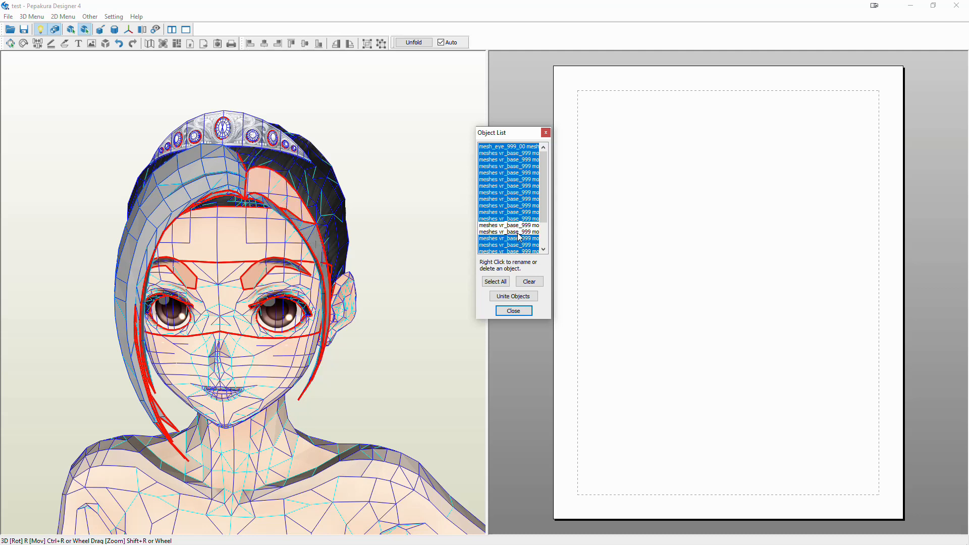
click(519, 232)
click(519, 239)
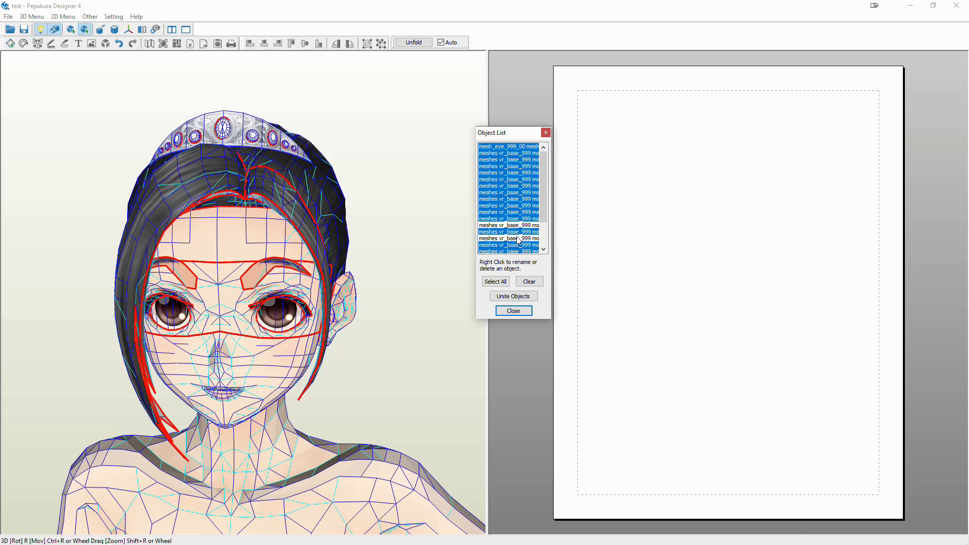
Step: Check the next hair objects in the list and hide the gray layer beneath the front hair
scroll(518, 240, down, 1)
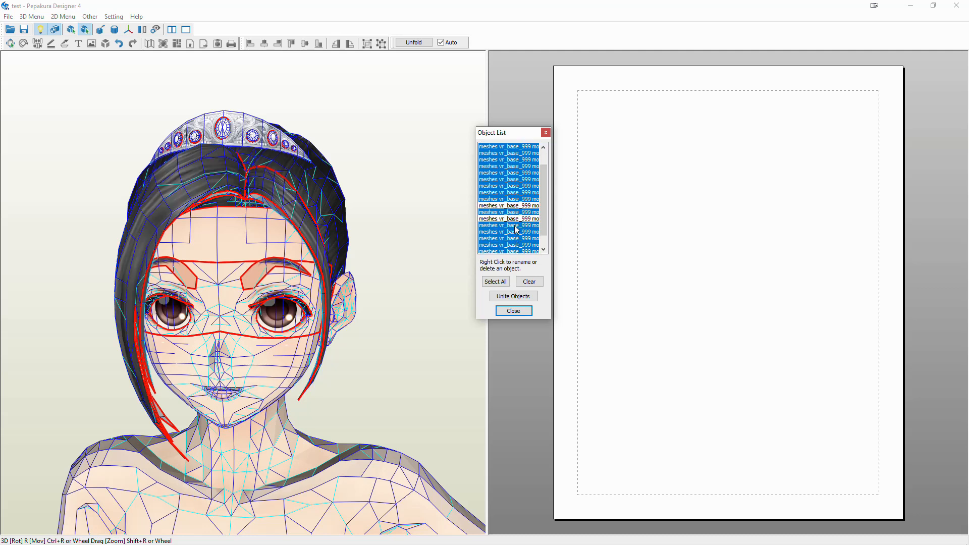
click(516, 226)
click(516, 225)
click(515, 233)
click(515, 234)
click(515, 233)
click(516, 234)
click(515, 234)
click(516, 234)
click(516, 233)
Step: Toggle the remaining objects at the end of the list, including the tiara, to identify each piece
click(517, 238)
click(517, 239)
click(517, 245)
click(517, 245)
scroll(517, 245, down, 1)
click(517, 245)
click(518, 245)
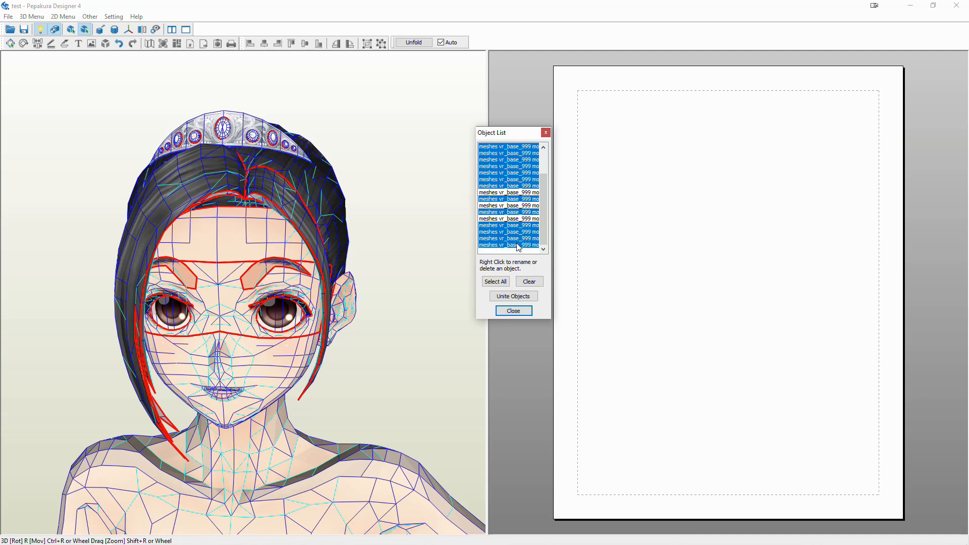
click(518, 239)
click(518, 238)
click(516, 232)
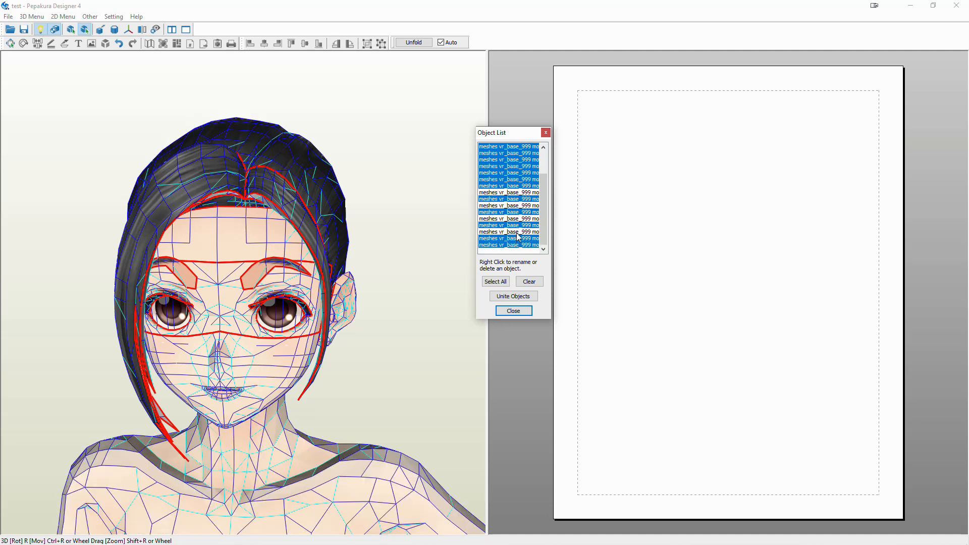
click(516, 232)
Step: View the head from below the chin and make all objects visible again
mouse_move(400, 231)
right_down()
mouse_move(406, 210)
mouse_move(408, 228)
right_up()
scroll(406, 225, up, 3)
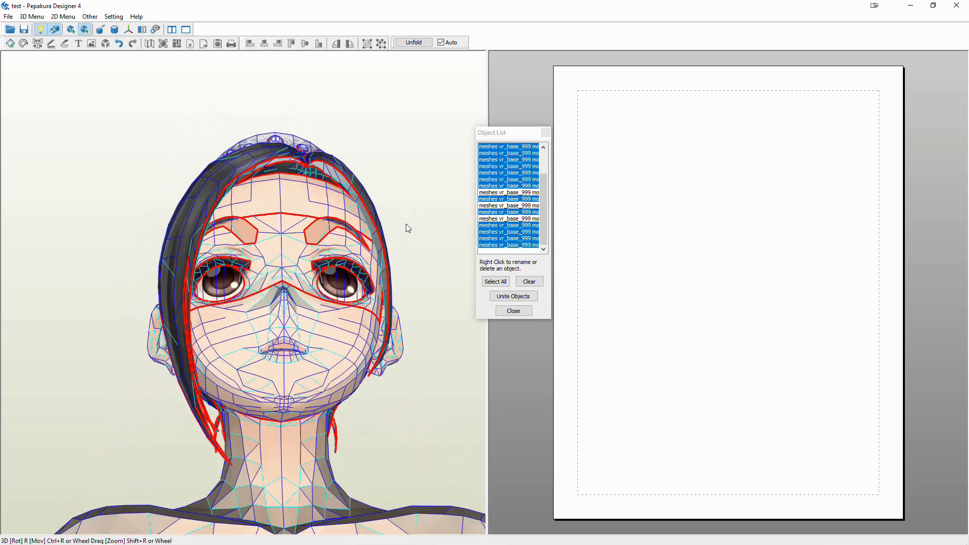
click(506, 279)
scroll(512, 222, up, 8)
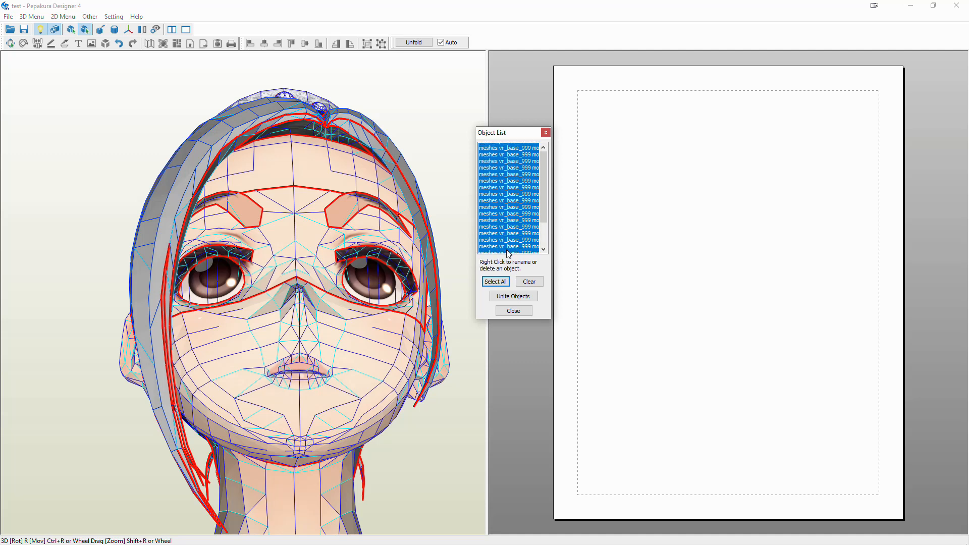
Step: Toggle the eye, forehead and lower face objects individually to see what lies behind each one
click(515, 154)
click(516, 154)
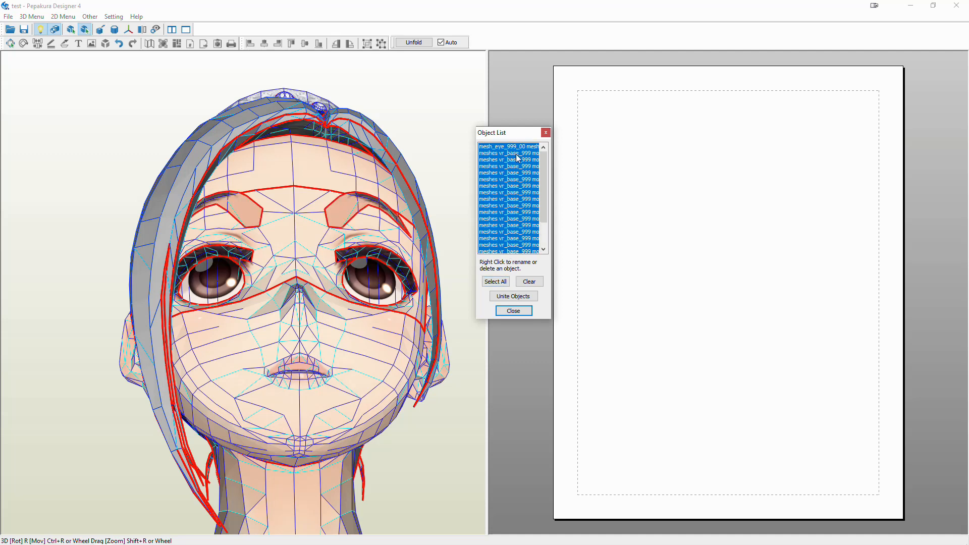
click(517, 161)
click(517, 160)
click(517, 167)
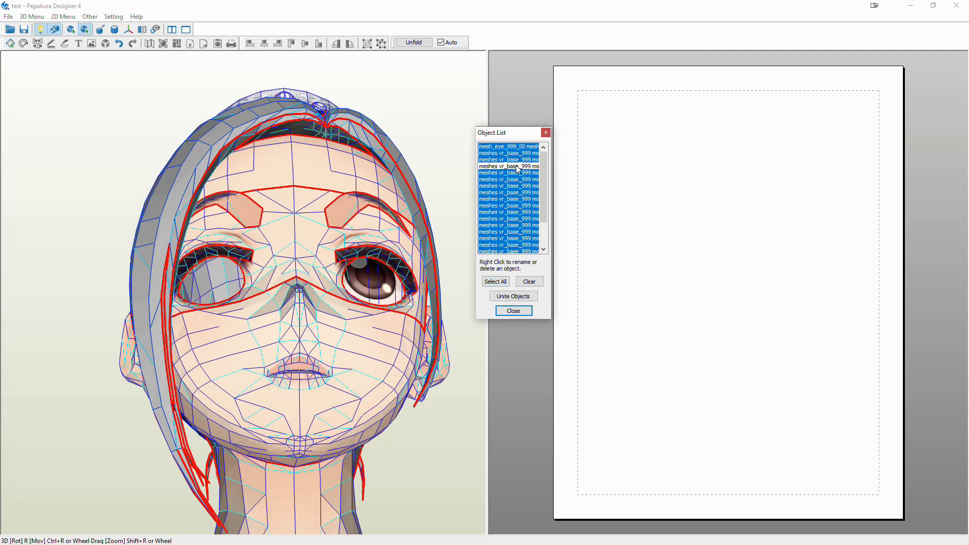
click(518, 167)
click(517, 173)
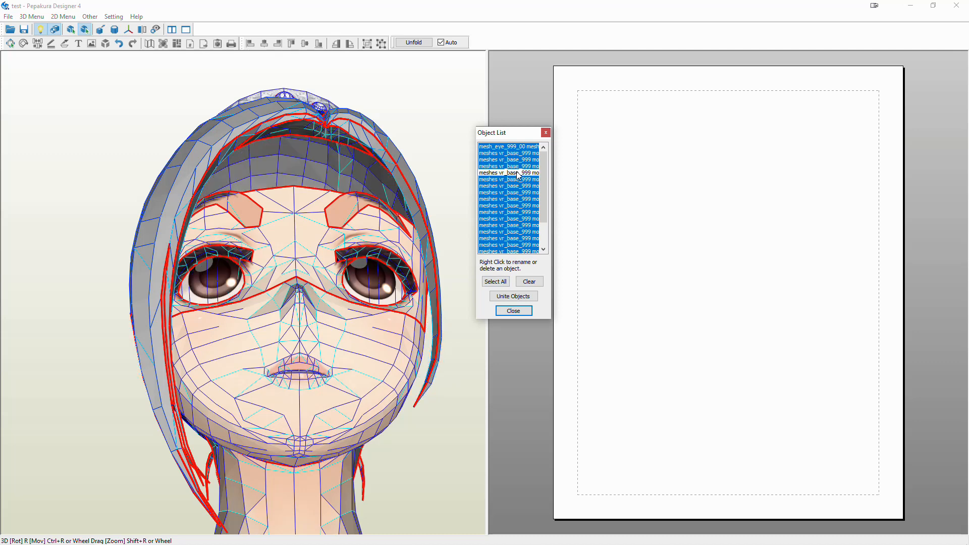
click(519, 179)
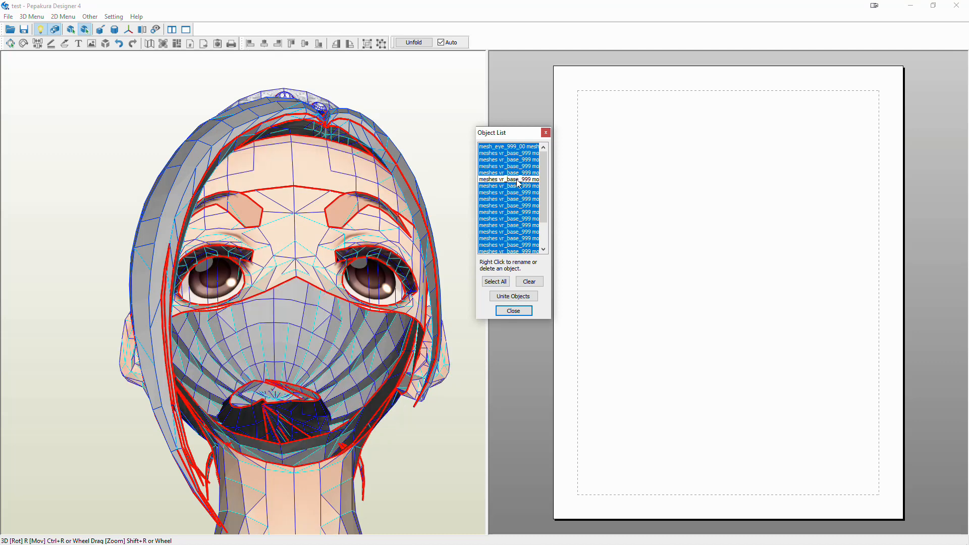
click(518, 180)
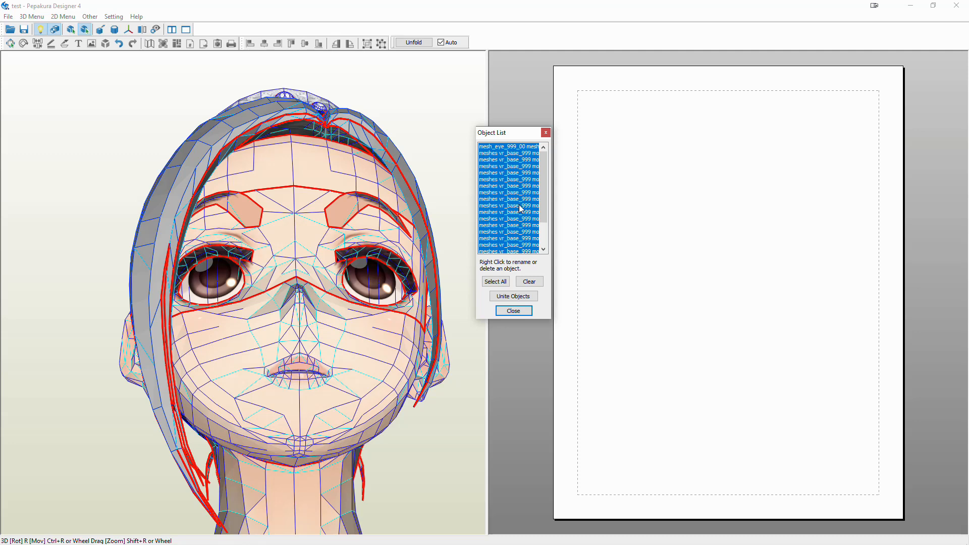
Step: Hide the two gray hair shells that cover the dark textured hair on either side of the face
click(524, 231)
click(524, 231)
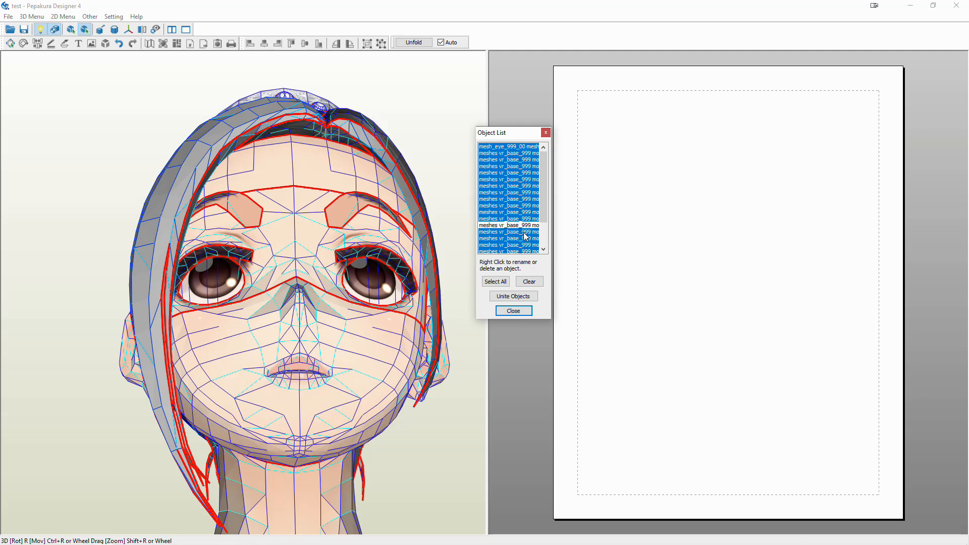
click(525, 232)
click(525, 232)
click(526, 239)
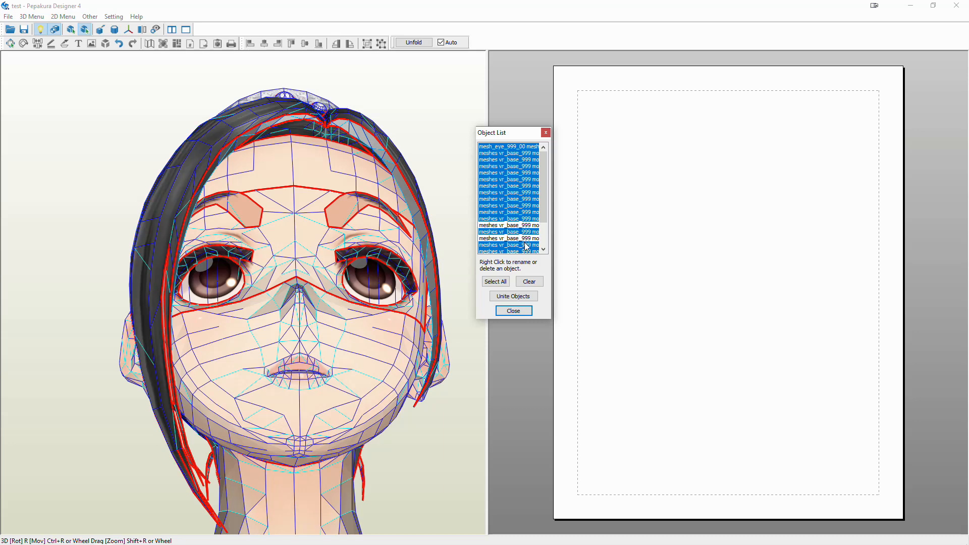
click(526, 245)
click(526, 245)
click(525, 239)
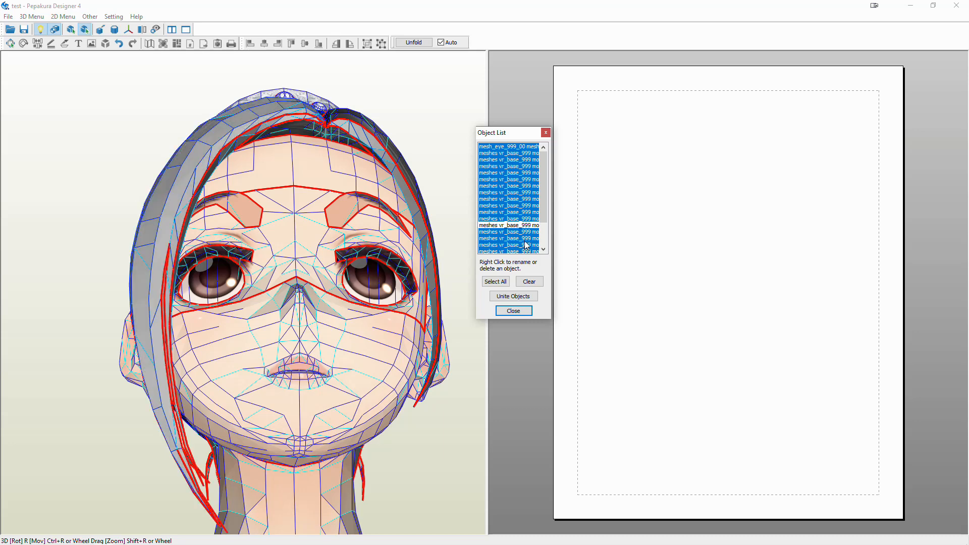
click(525, 239)
scroll(526, 240, down, 5)
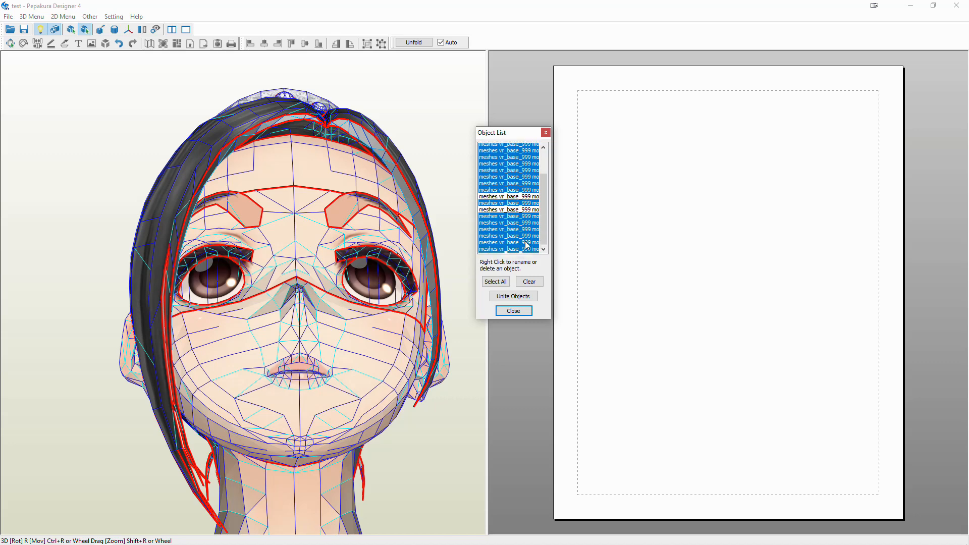
Step: Hide the gray inner layer under the front hair, mesh_vr_00_039_11
click(523, 214)
click(523, 214)
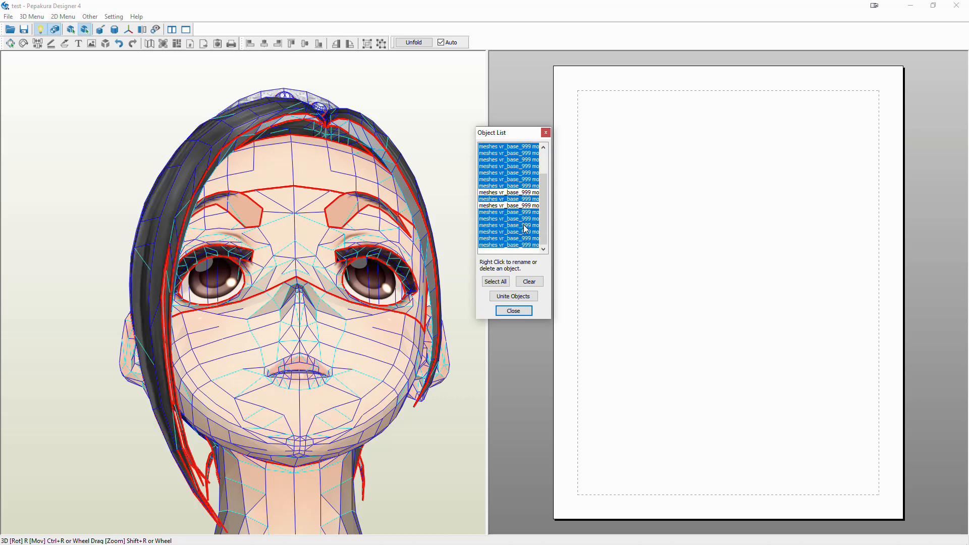
click(525, 226)
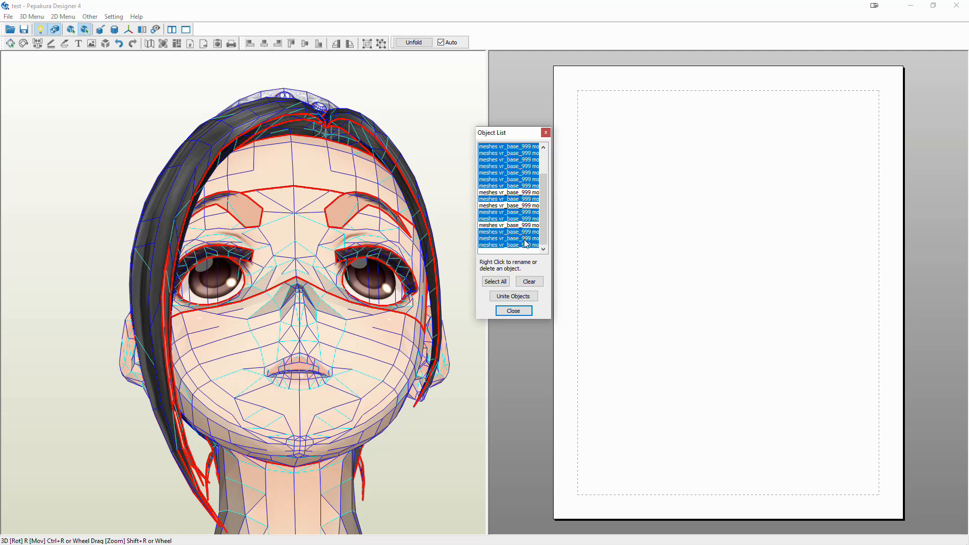
click(525, 239)
click(525, 239)
Step: Delete the three hidden gray hair objects, including mesh_vr_00_039_11 and mesh_vr_00_039_08, and close the object list
right_click(516, 226)
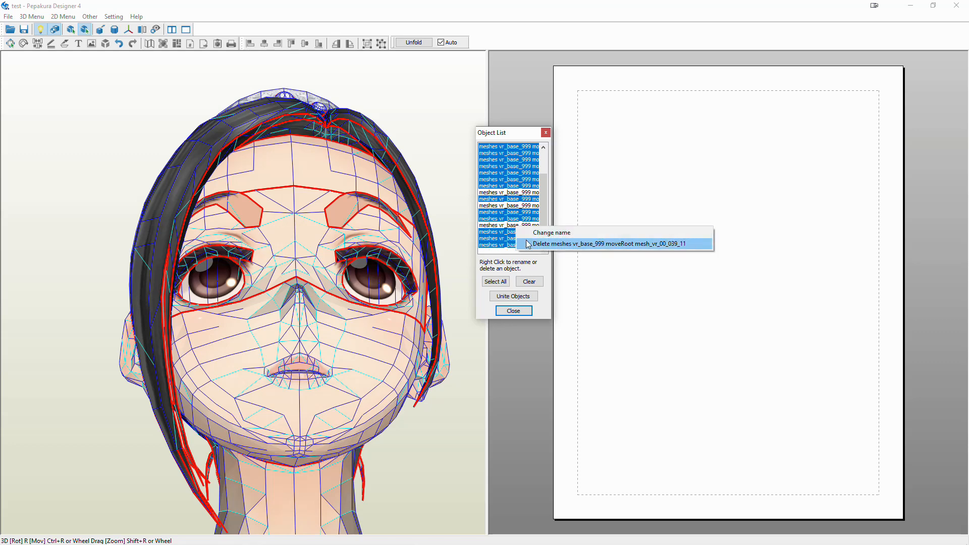
click(523, 241)
right_click(513, 222)
click(525, 235)
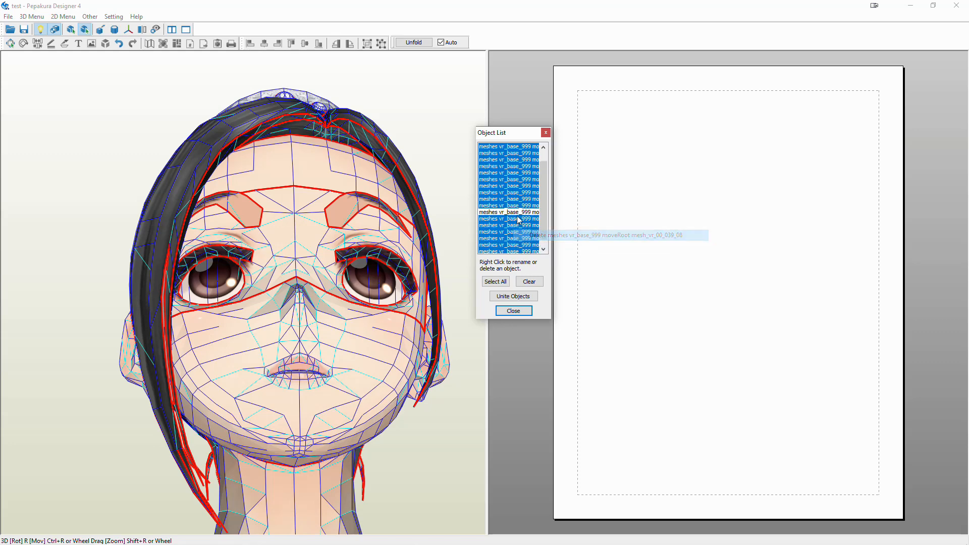
right_click(518, 217)
click(525, 229)
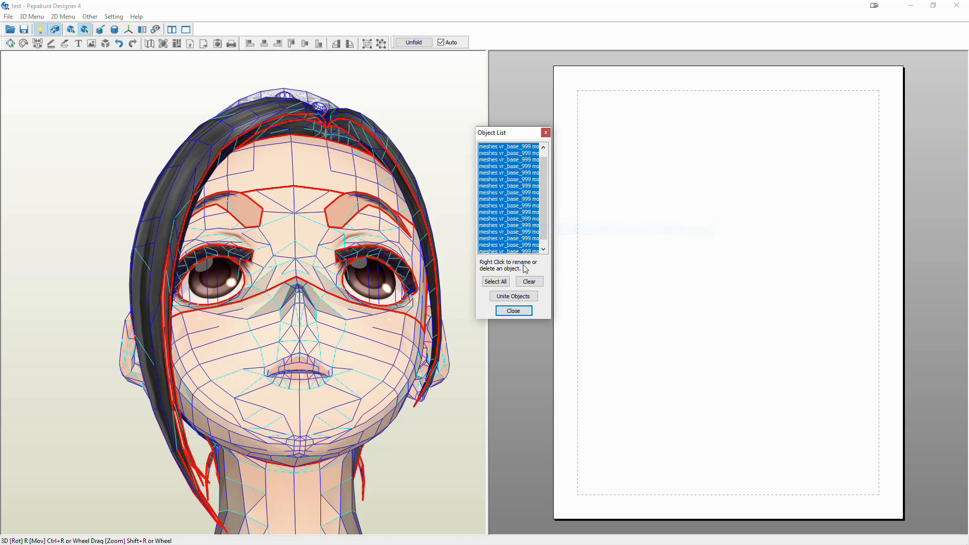
click(517, 312)
Step: Examine the cleaned model from the head down to the hand and skirt ornament, and back up to the face and tiara
scroll(362, 278, down, 4)
right_drag(361, 268, 363, 309)
scroll(363, 308, down, 3)
middle_drag(362, 329, 399, 141)
middle_drag(389, 225, 376, 320)
right_drag(376, 320, 341, 310)
scroll(352, 319, up, 5)
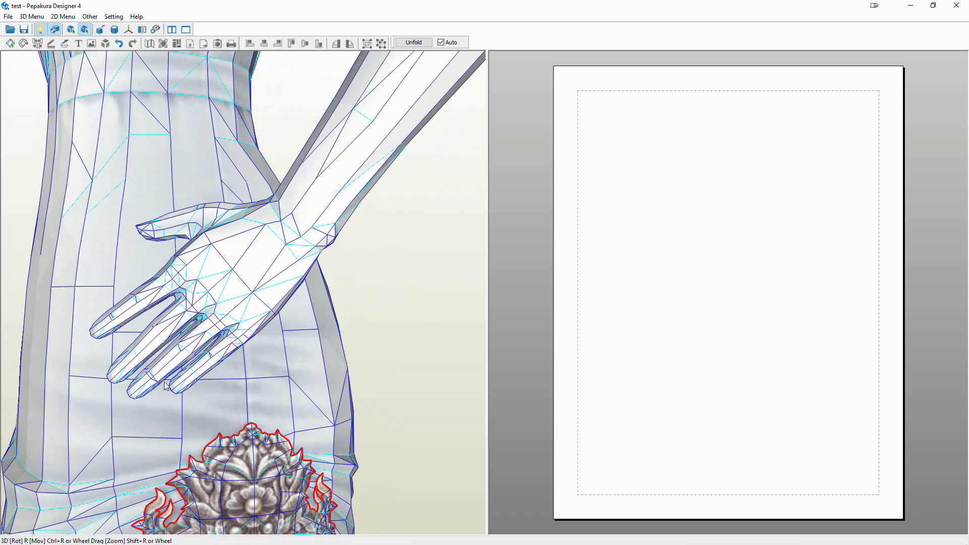
right_drag(166, 244, 217, 240)
scroll(217, 240, down, 3)
middle_drag(230, 234, 158, 509)
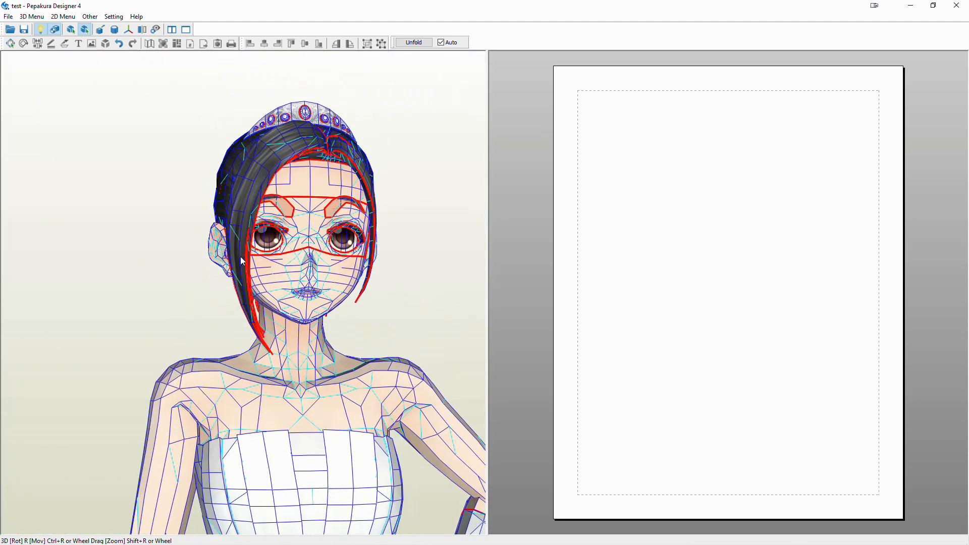
mouse_move(258, 288)
right_down()
mouse_move(243, 298)
mouse_move(259, 299)
right_up()
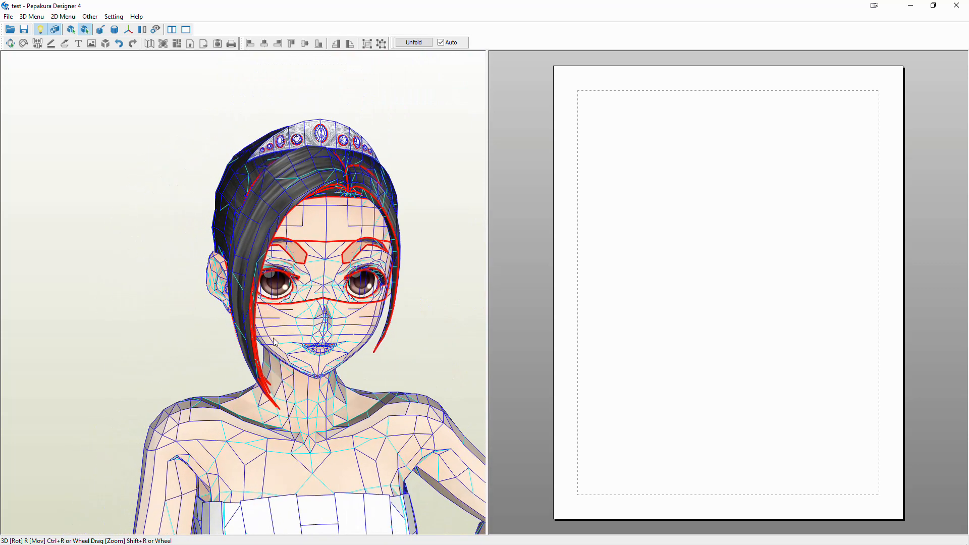
Step: Look over the cleaned bride model from the full upper body down to the skirt and back to the face
scroll(274, 342, down, 3)
scroll(273, 322, down, 2)
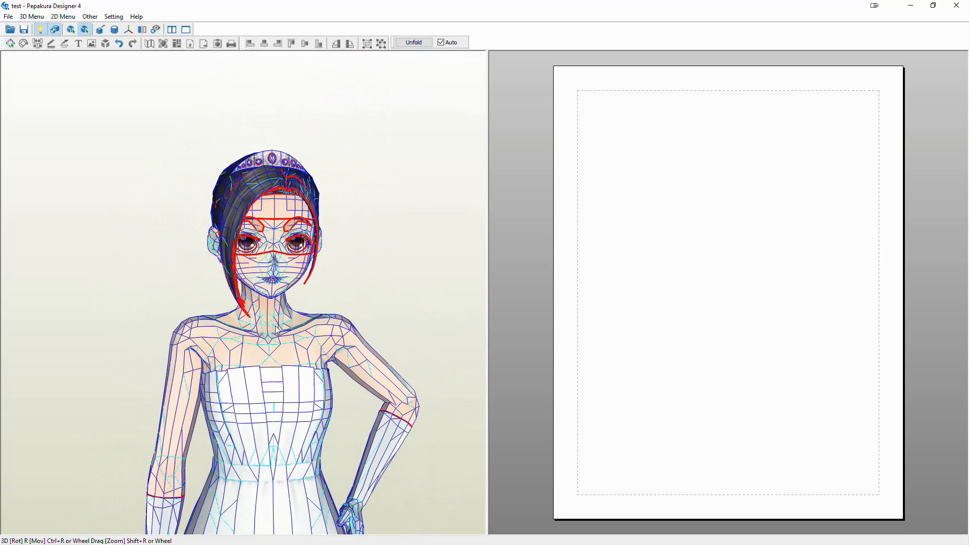
mouse_move(342, 390)
middle_down()
mouse_move(332, 269)
mouse_move(340, 372)
mouse_move(364, 182)
middle_up()
middle_drag(350, 282, 341, 490)
middle_drag(344, 232, 347, 404)
scroll(347, 360, up, 5)
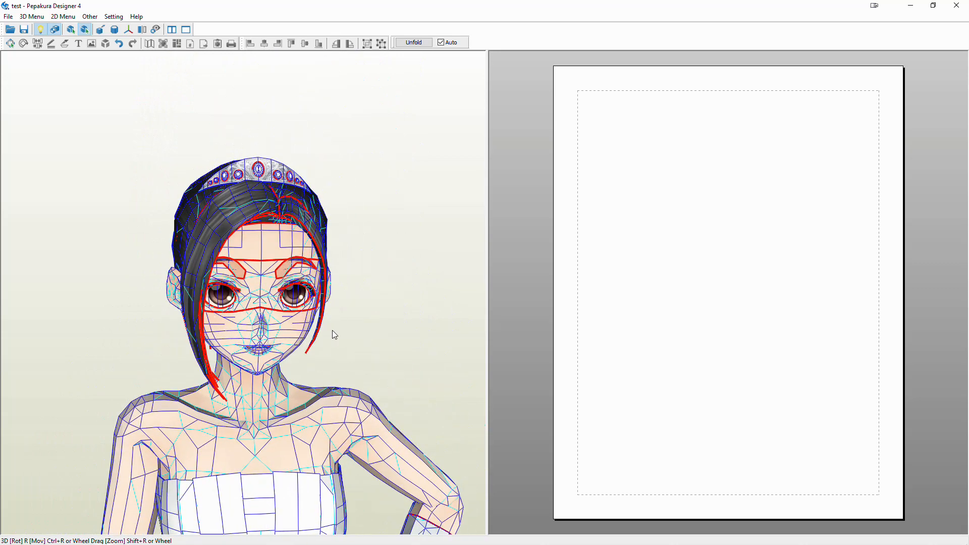
mouse_move(333, 335)
mouse_down()
mouse_move(296, 333)
mouse_move(346, 331)
mouse_move(334, 333)
mouse_up()
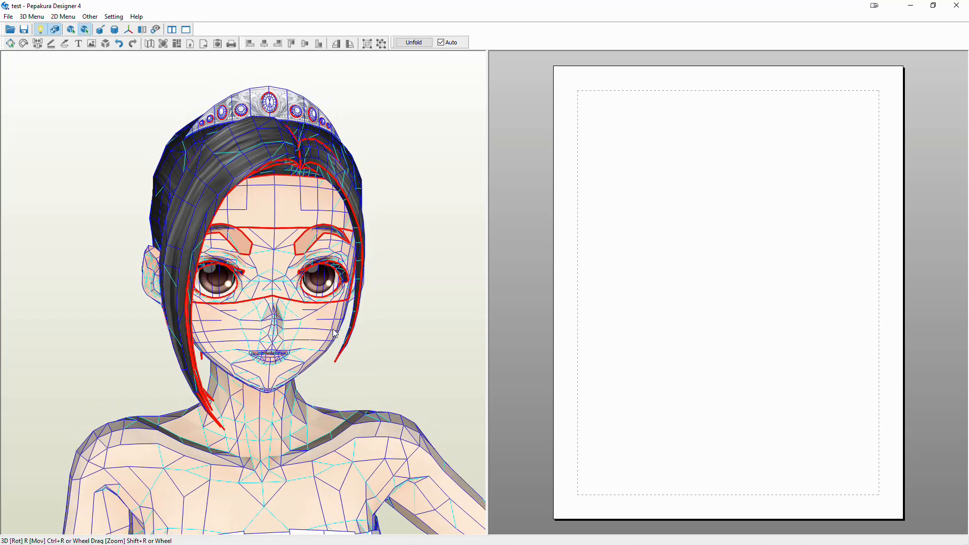
Step: Save the model as a Pepakura Designer file named Rinko Posed in the Rinko School Base folder
click(9, 16)
click(30, 52)
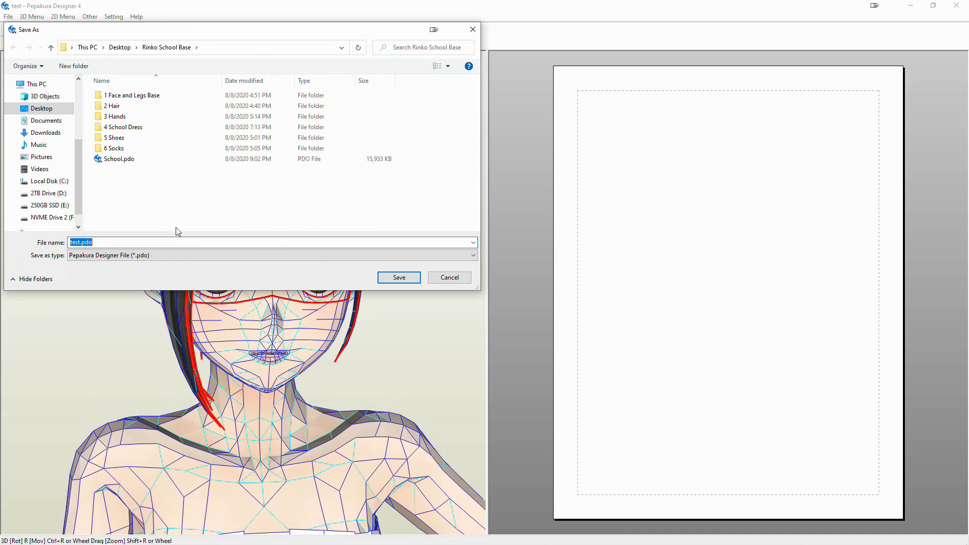
text(Rinko Posed)
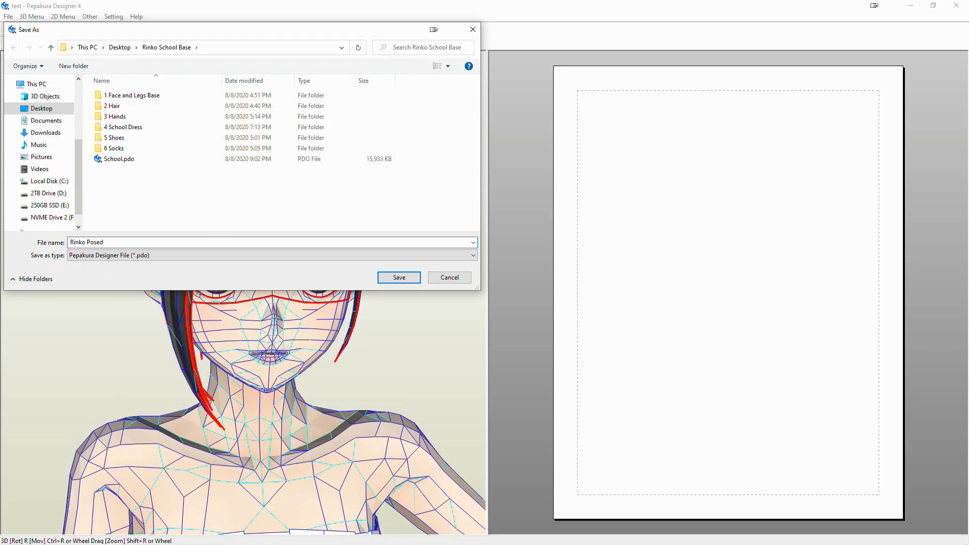
click(398, 278)
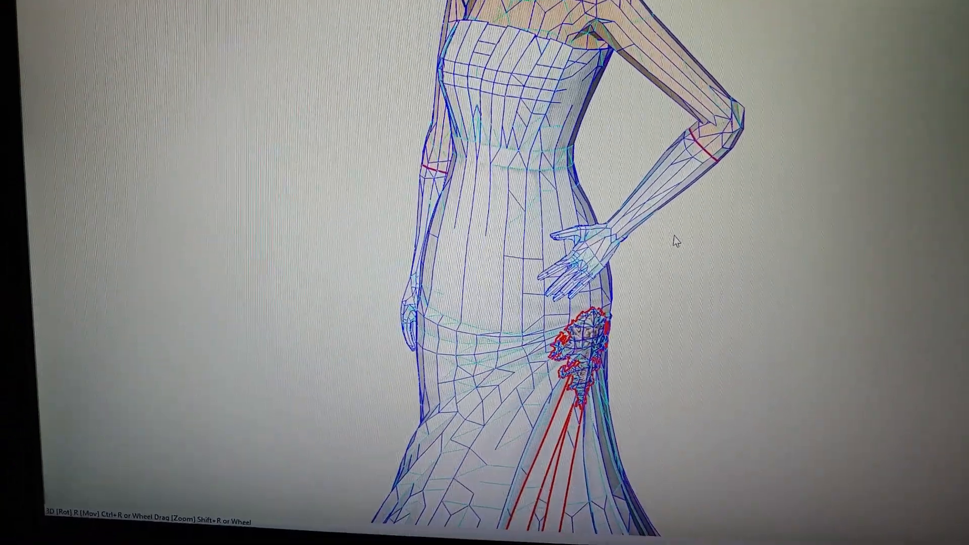
Step: Inspect the hand posed at the hip, the skirt ornament and the fingers of the hanging hand up close
scroll(717, 216, up, 4)
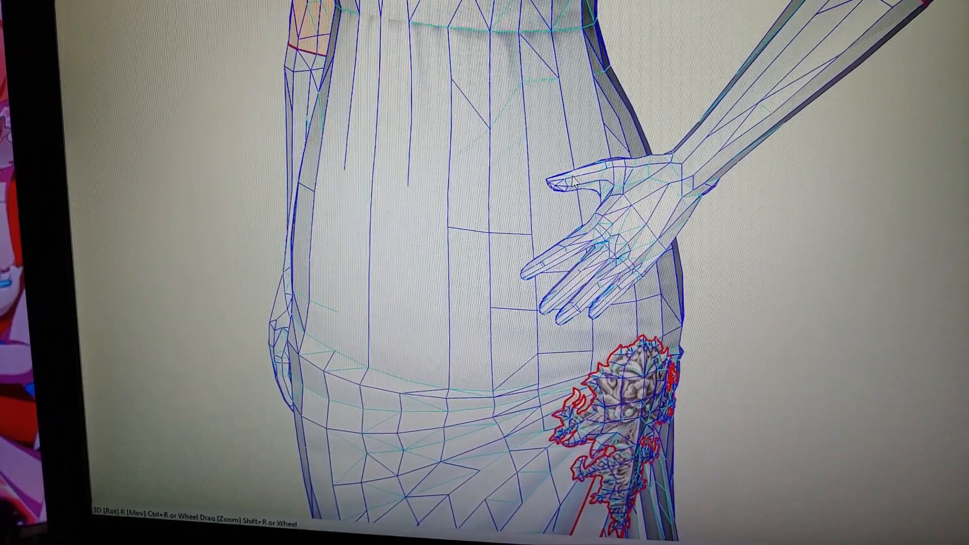
middle_drag(570, 260, 460, 178)
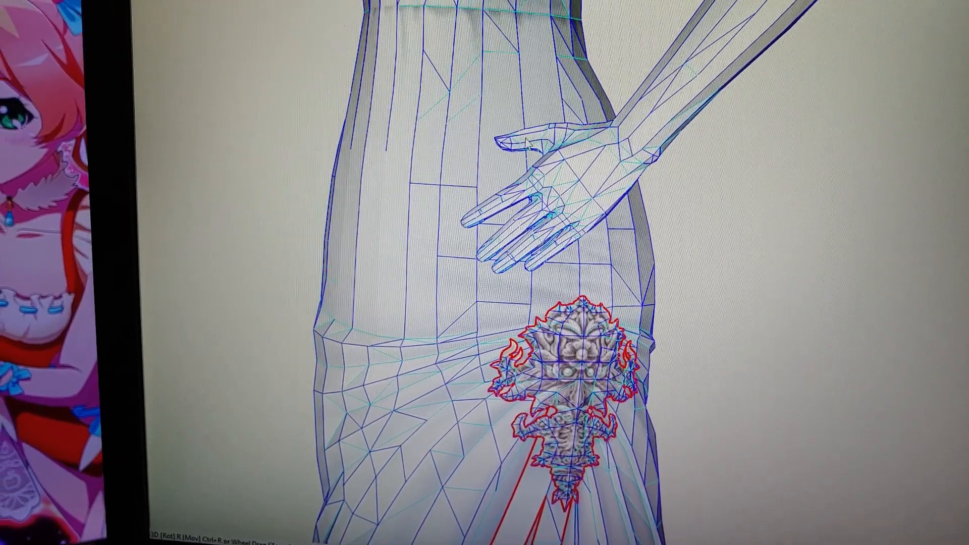
right_drag(523, 194, 520, 35)
middle_drag(519, 35, 560, 2)
right_drag(560, 2, 445, 59)
scroll(569, 91, up, 10)
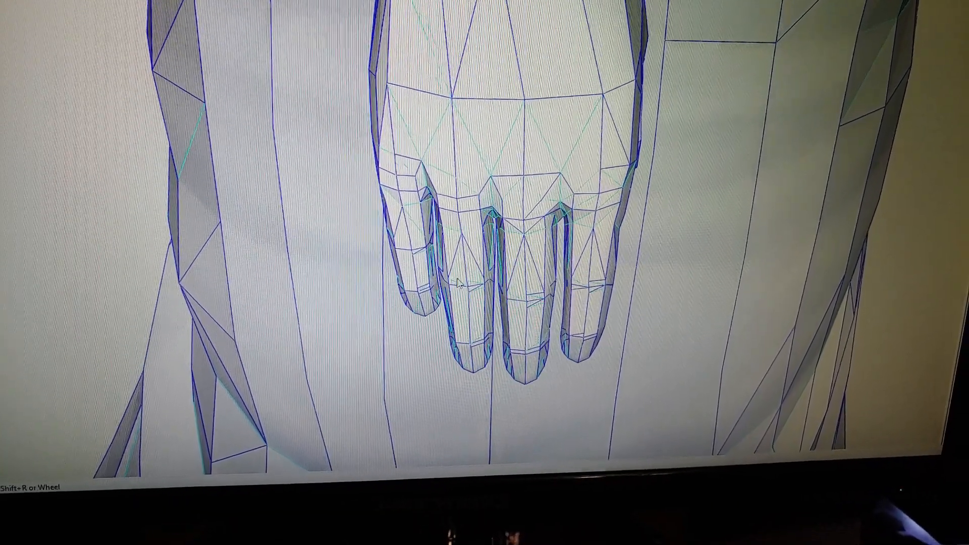
right_drag(475, 298, 499, 296)
scroll(507, 302, down, 4)
scroll(508, 301, down, 8)
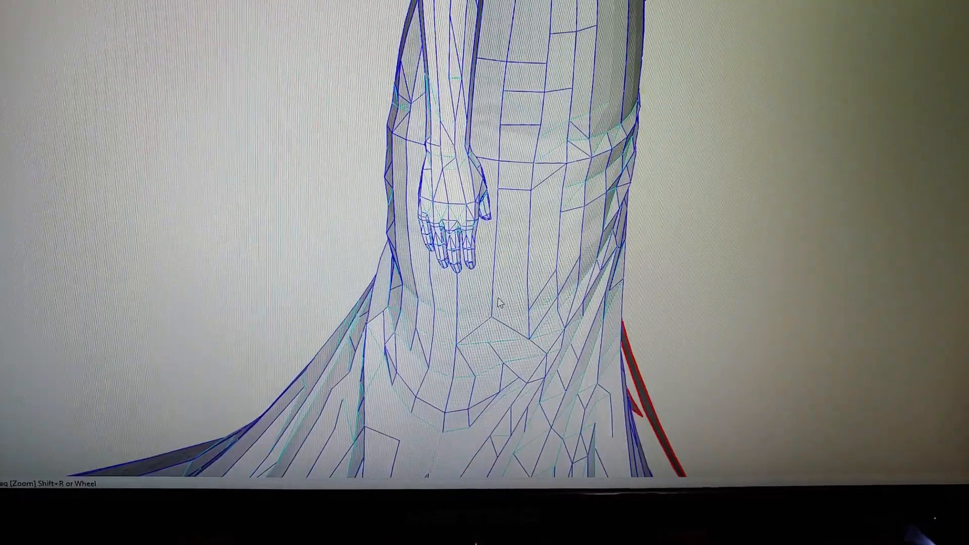
Step: Inspect the inside of the skirt from below, then the torso, bent arm and face from the side and front
scroll(487, 309, down, 2)
right_drag(487, 309, 483, 209)
middle_drag(494, 266, 497, 373)
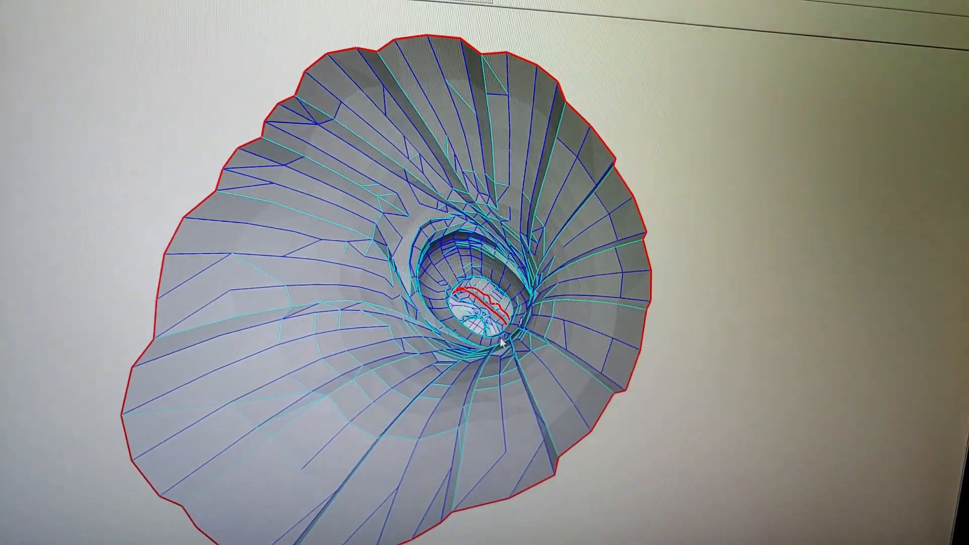
right_drag(502, 339, 599, 380)
scroll(601, 379, up, 5)
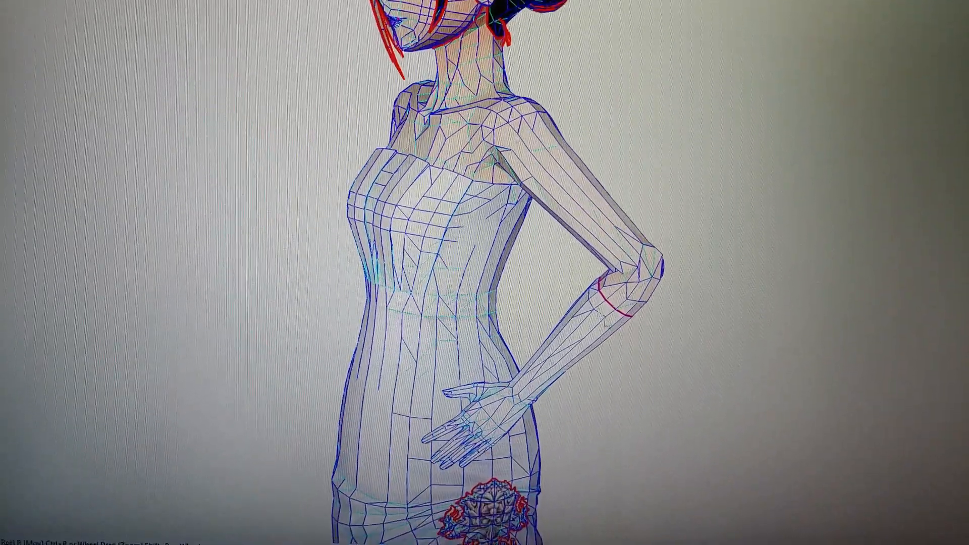
middle_drag(561, 227, 627, 356)
scroll(626, 362, up, 2)
right_drag(625, 364, 533, 370)
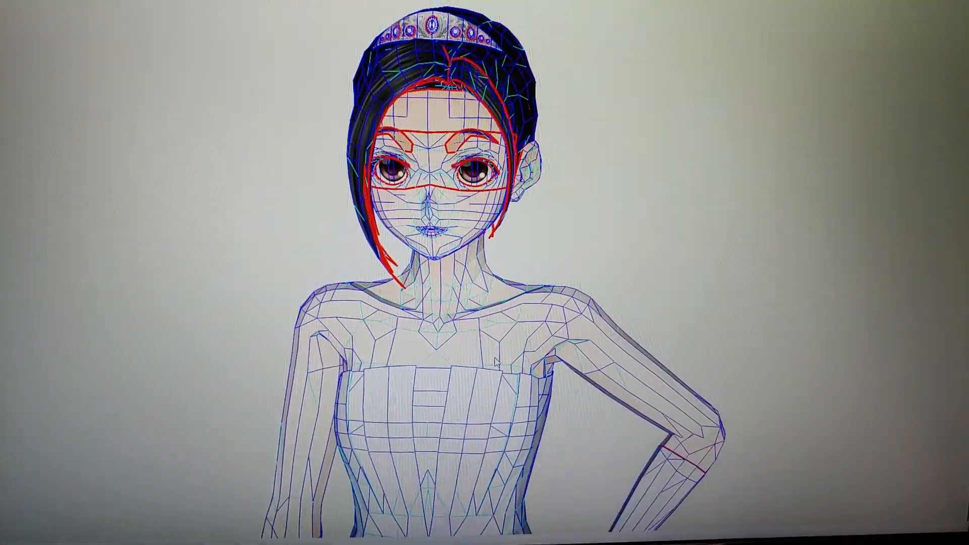
Step: Examine the pose from the side and the bent arm, elbow and underarm of the bride model up close
right_drag(427, 222, 427, 187)
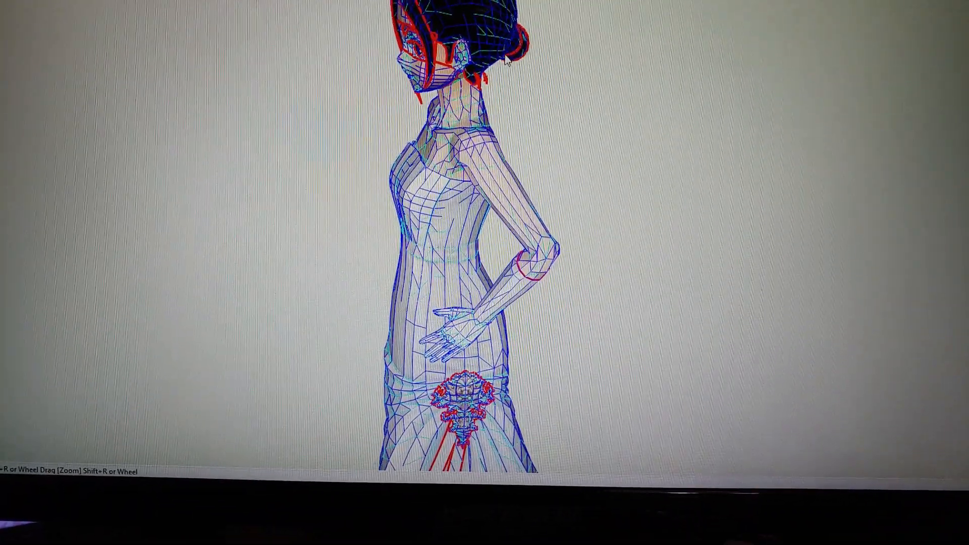
right_drag(518, 43, 519, 32)
middle_drag(524, 96, 504, 64)
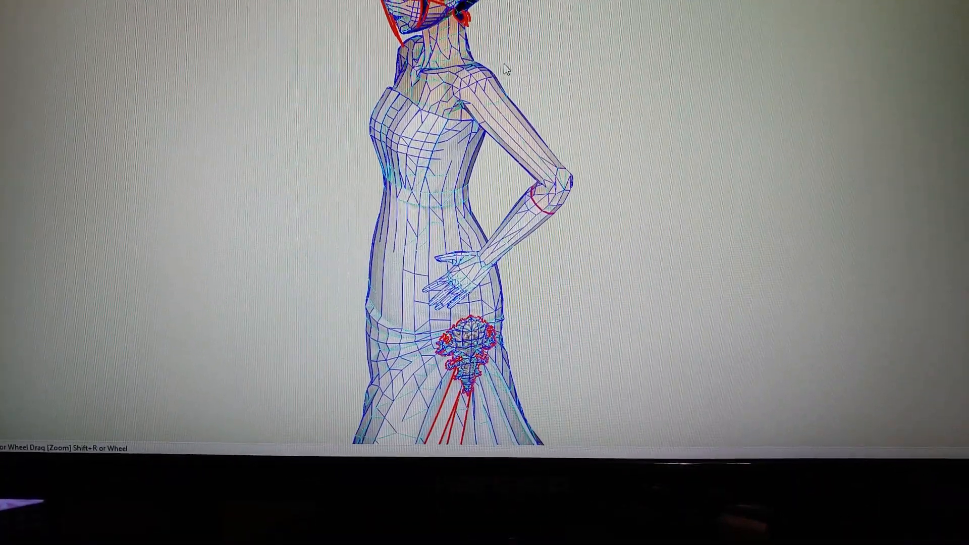
scroll(500, 71, up, 2)
scroll(499, 77, up, 4)
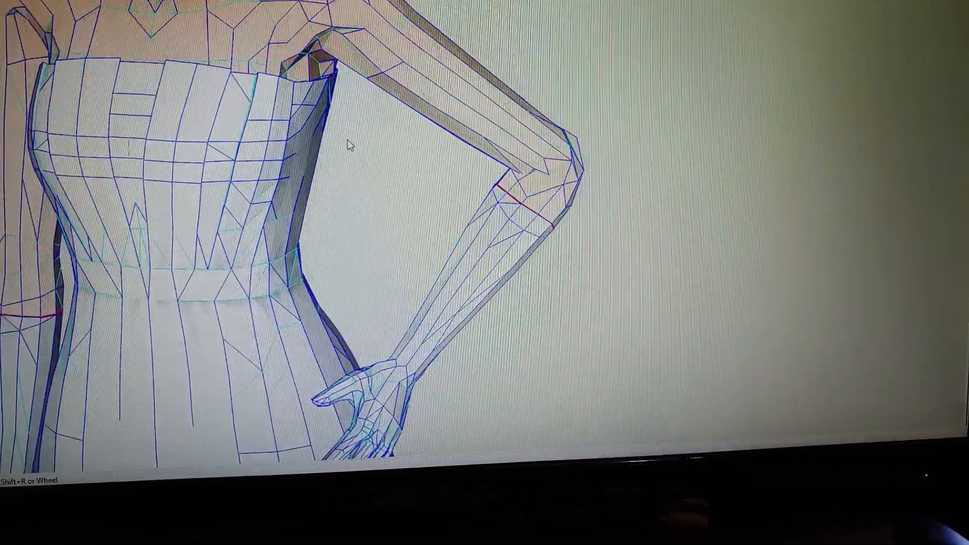
scroll(369, 130, up, 5)
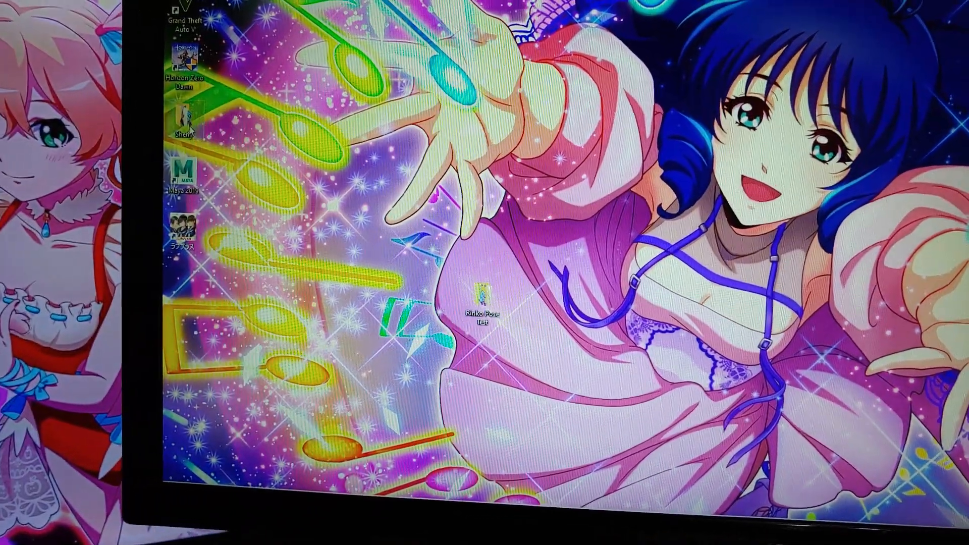
Step: Open Sherly Use.pdo from the Sherly desktop folder and view the elbow and the lettered black glove up close
double_click(191, 117)
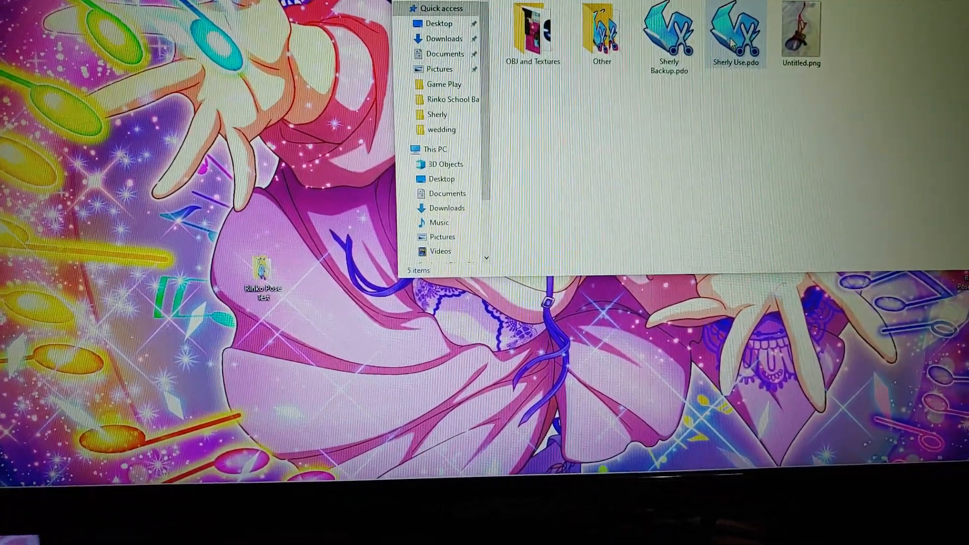
double_click(716, 55)
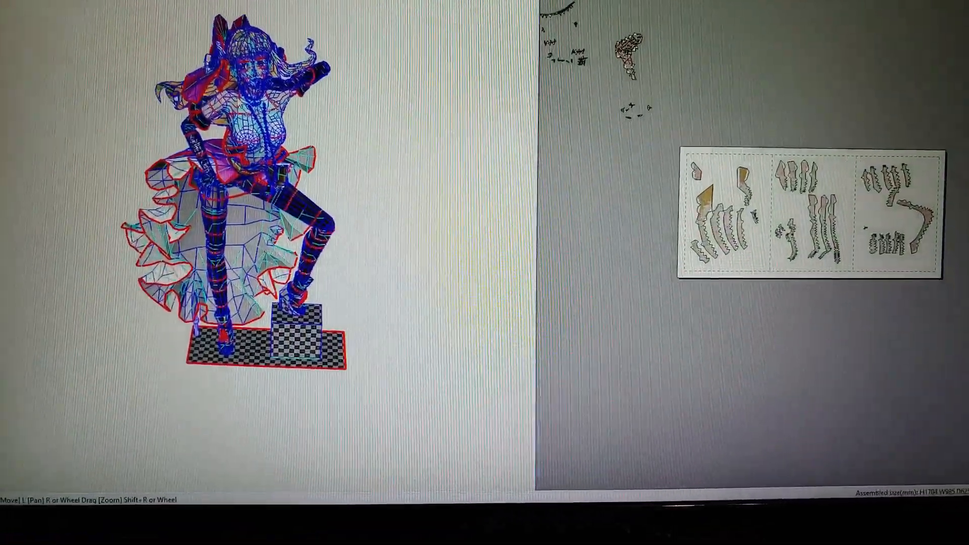
scroll(230, 106, up, 8)
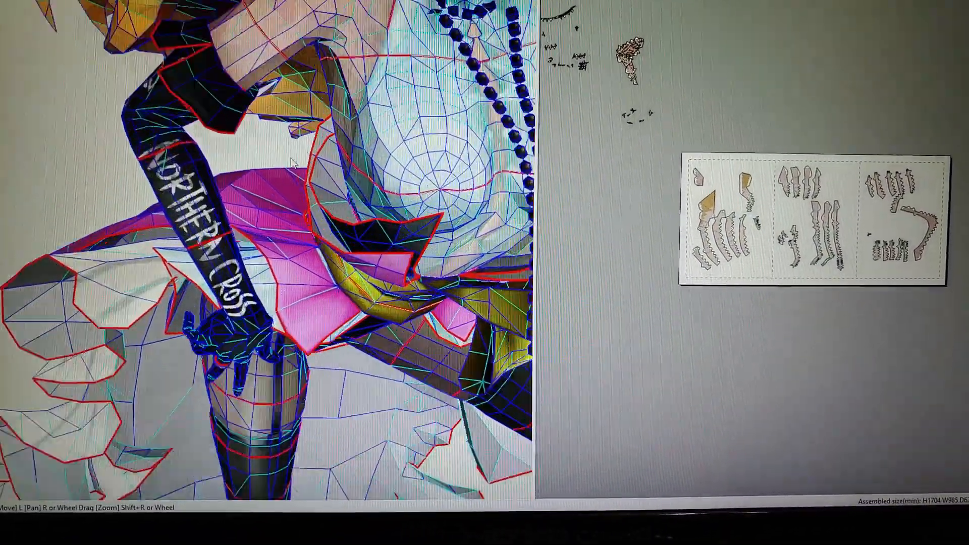
scroll(284, 136, up, 5)
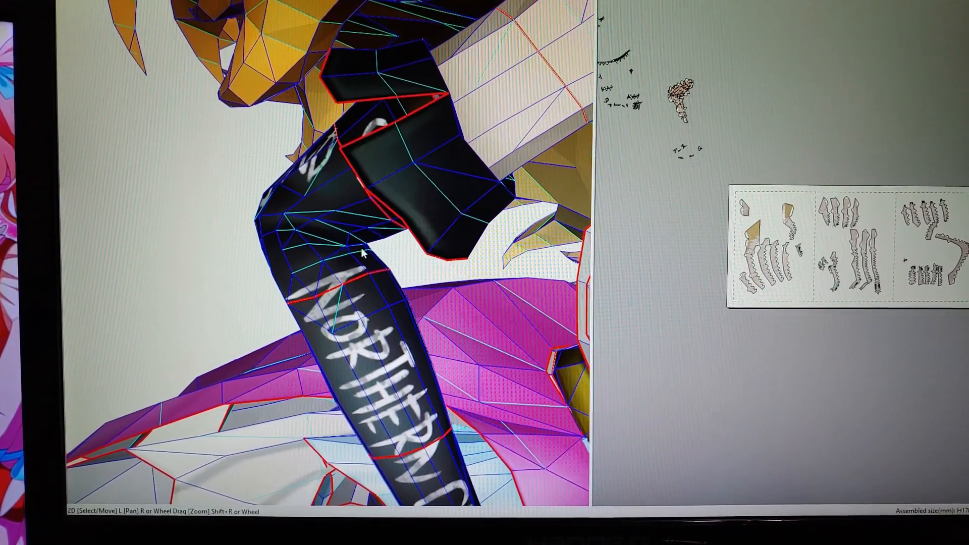
Step: Examine the Sherly model's gloved arms, hair and bow from the side, and its face and necklace from the front
middle_drag(545, 187, 406, 169)
drag(437, 130, 384, 144)
right_drag(383, 143, 393, 139)
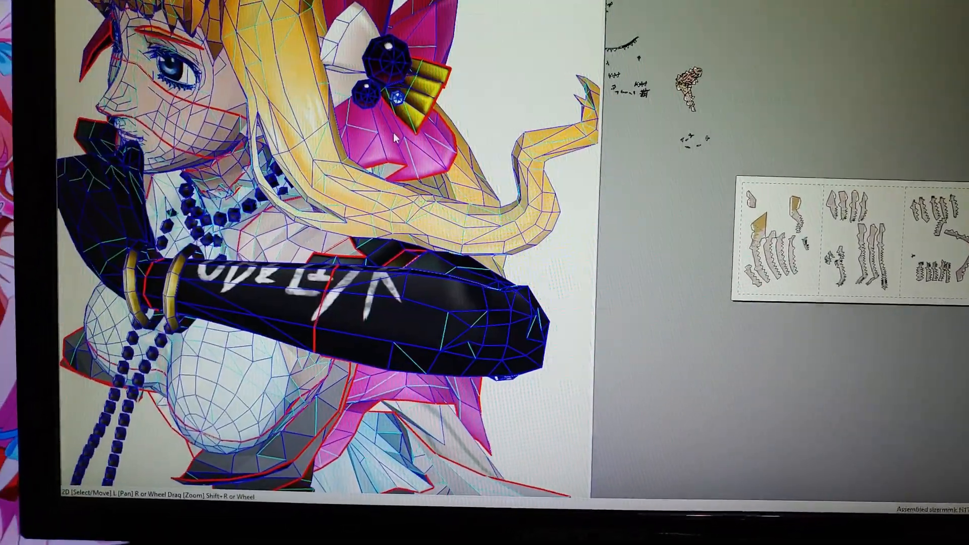
scroll(406, 137, down, 4)
drag(417, 134, 458, 129)
right_drag(459, 131, 505, 144)
scroll(534, 152, up, 3)
scroll(638, 135, up, 5)
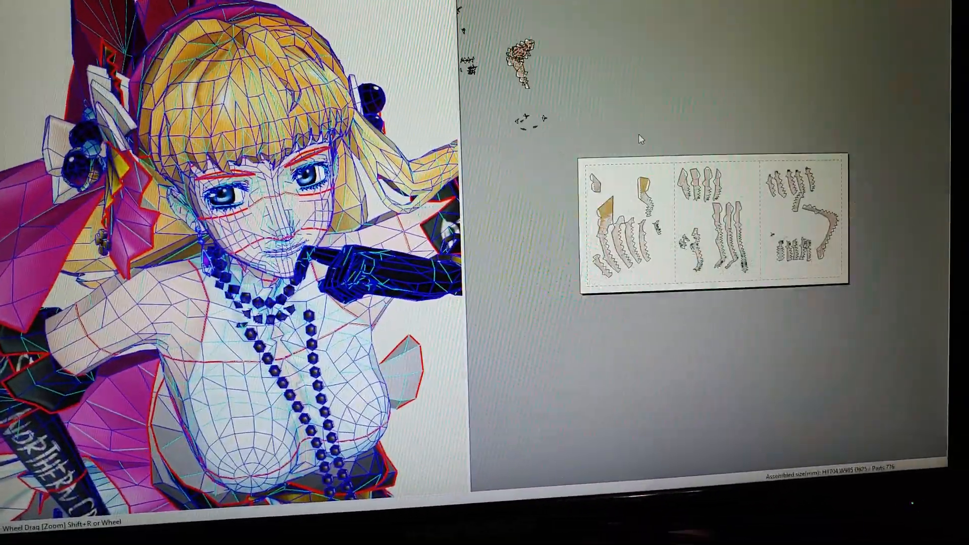
Step: Select the unfolded face parts on each of the three pattern pages in turn to locate them on the model
right_click(638, 134)
click(643, 141)
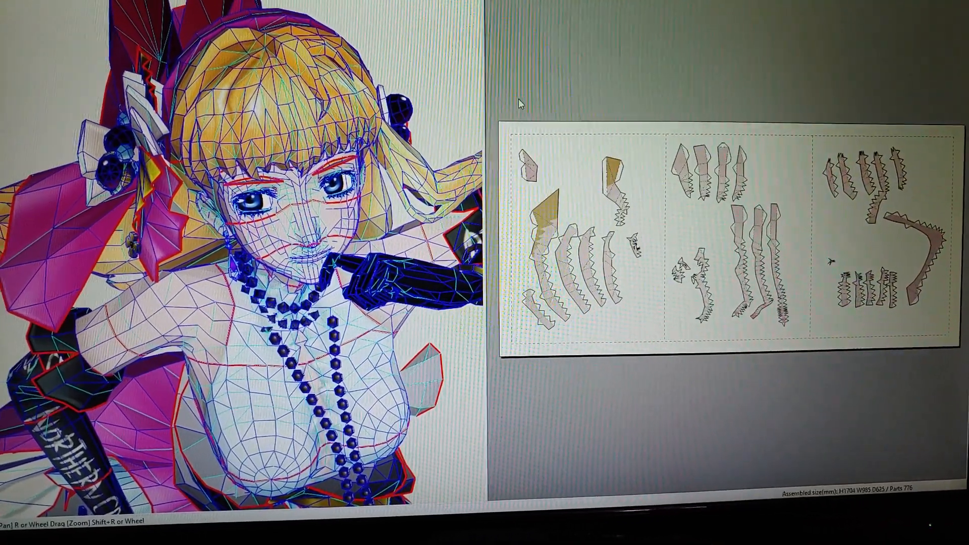
drag(500, 99, 658, 343)
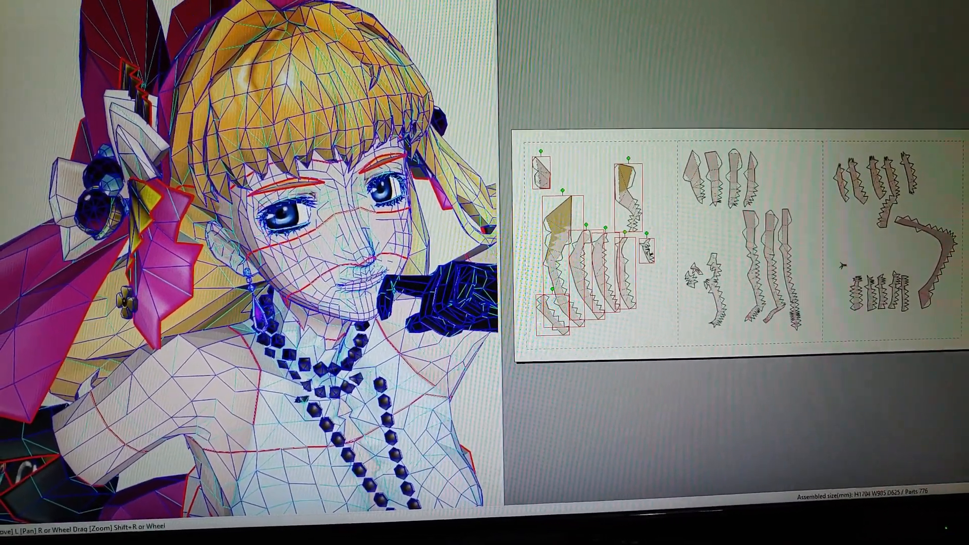
drag(521, 132, 650, 334)
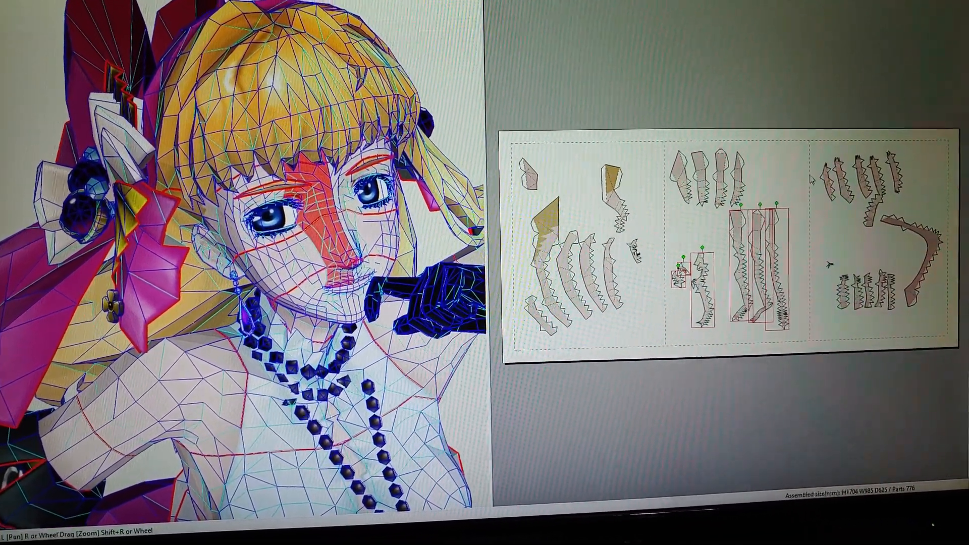
drag(812, 167, 909, 172)
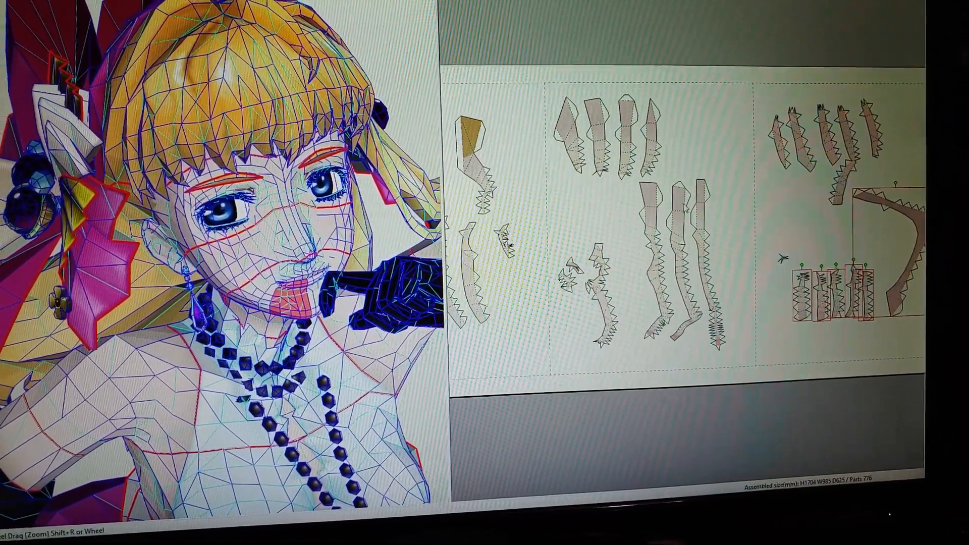
Step: Select all the parts across the three pattern pages and examine the highlighted half of the face from several angles
scroll(685, 210, down, 2)
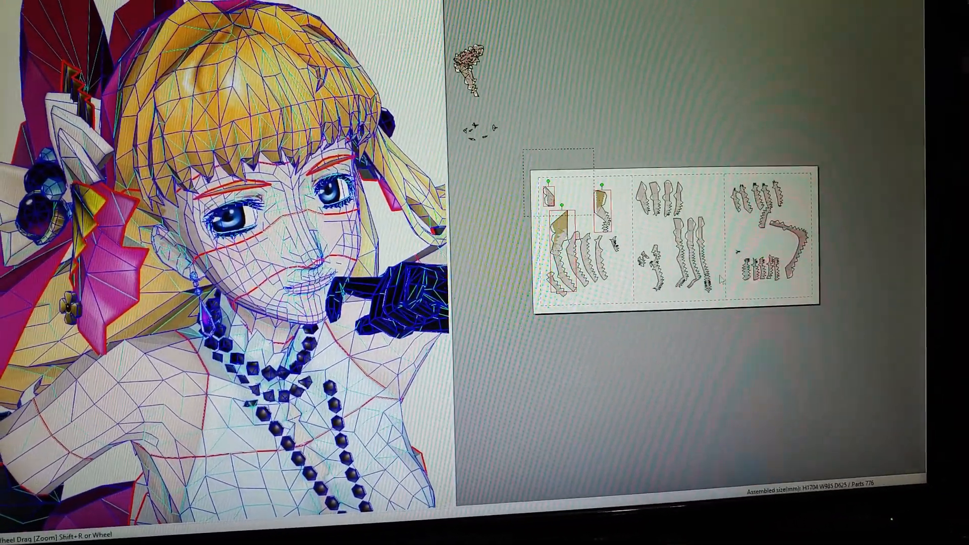
drag(817, 324, 816, 324)
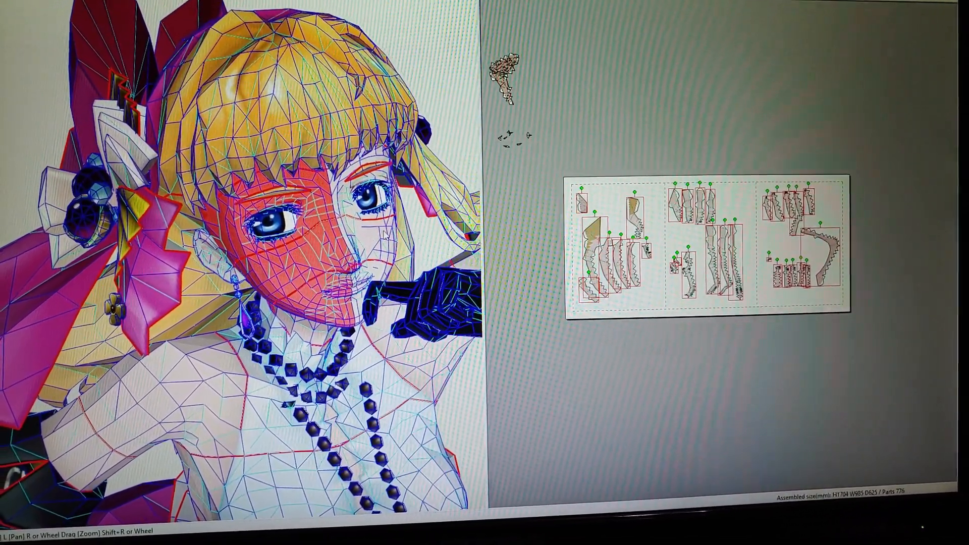
scroll(385, 237, up, 5)
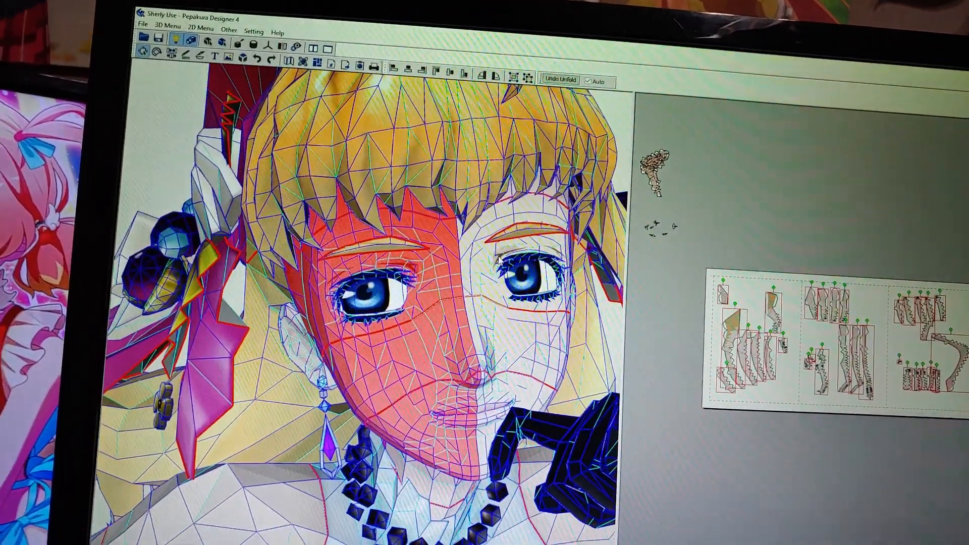
scroll(500, 261, down, 4)
right_drag(429, 272, 477, 280)
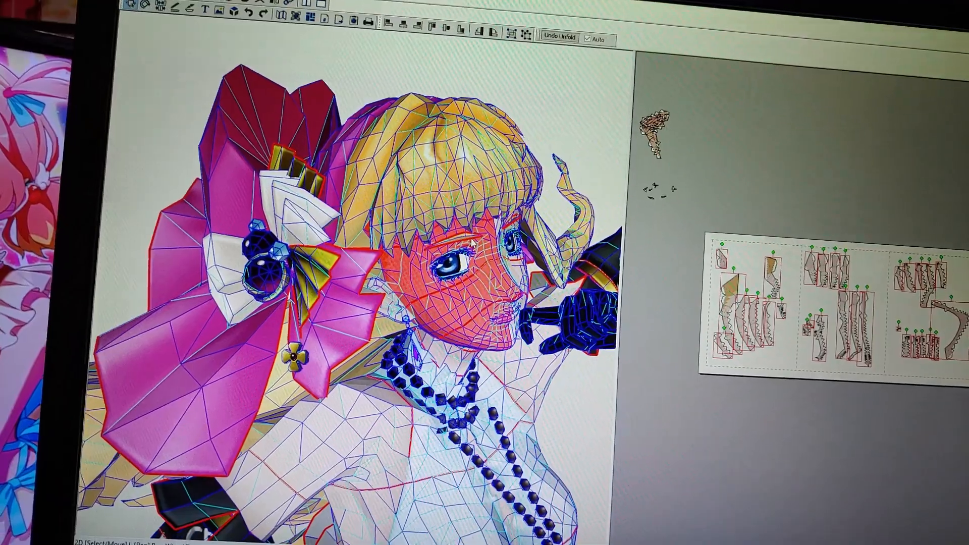
right_drag(471, 240, 461, 226)
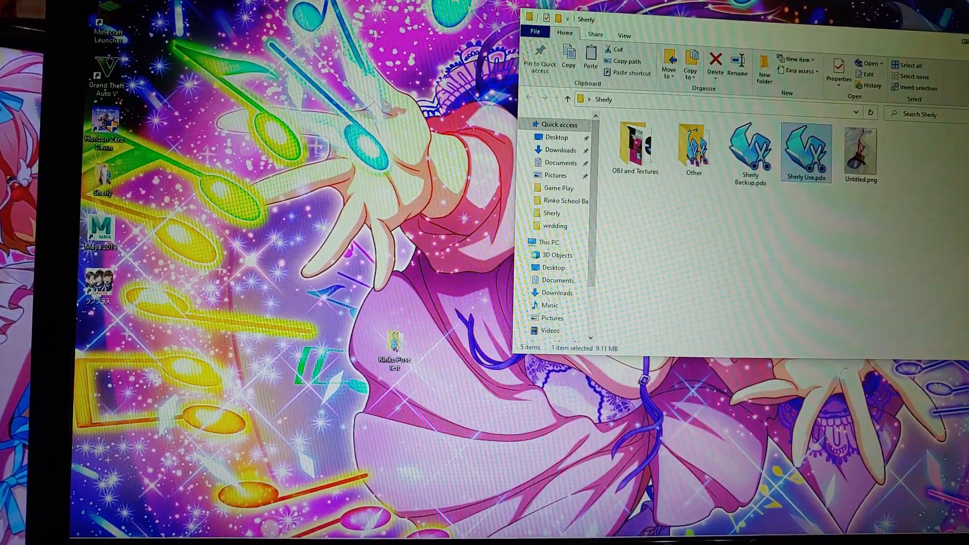
Step: Close the Sherly folder, return to the posed bride model in Pepakura Designer and view its head and shoulders at an angle
click(966, 41)
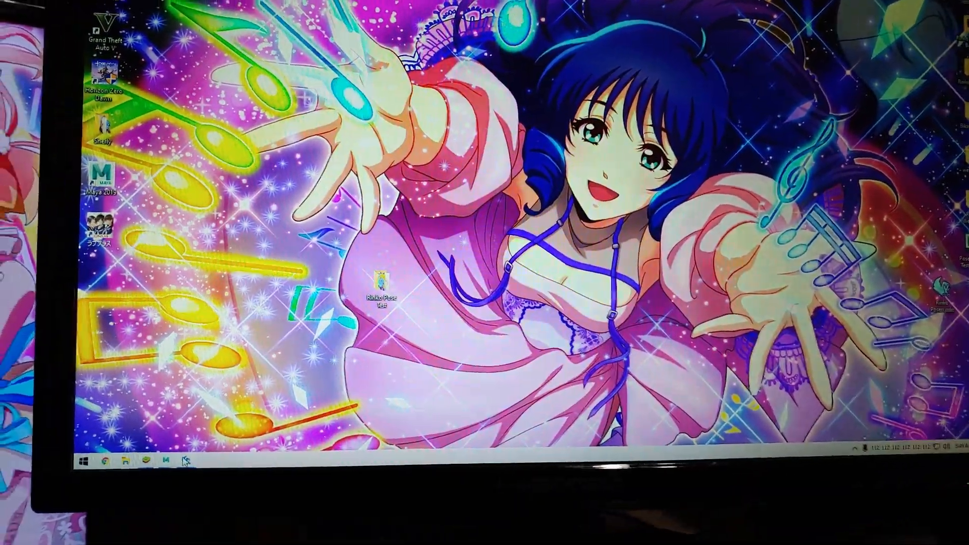
click(186, 460)
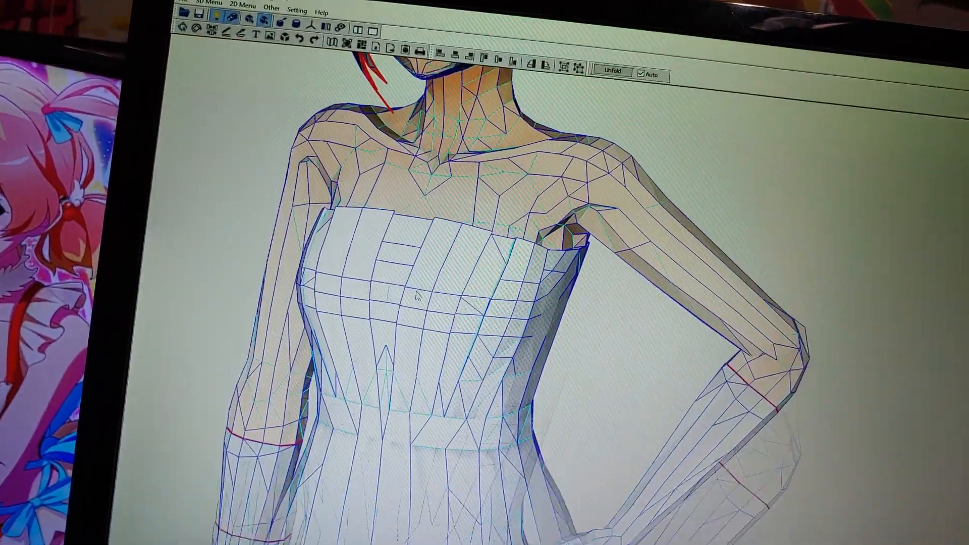
middle_drag(417, 291, 406, 439)
right_drag(444, 323, 383, 302)
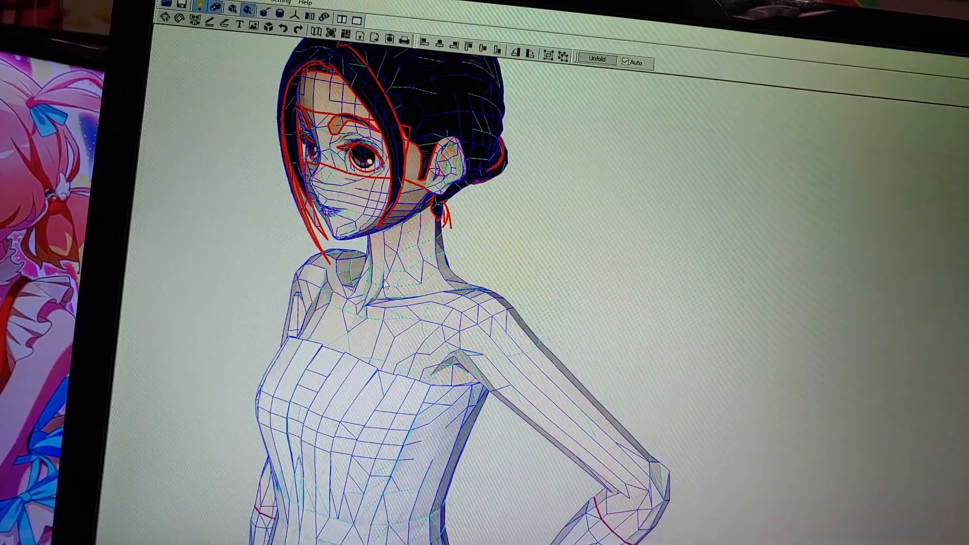
Step: Examine the bride model's bodice, the gloved hand on its hip and the dress's flower ornament at an angle, and its head from the front
middle_drag(384, 303, 379, 143)
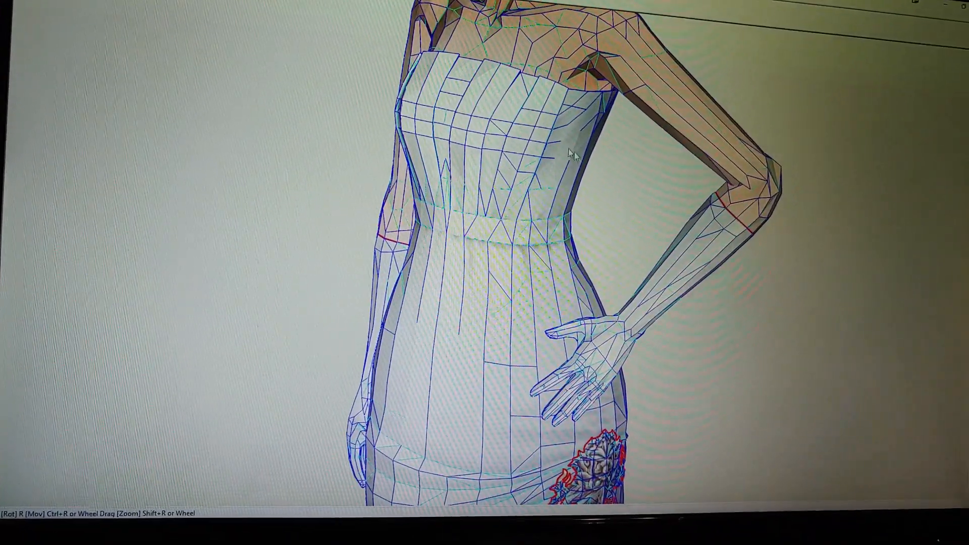
right_drag(595, 247, 576, 231)
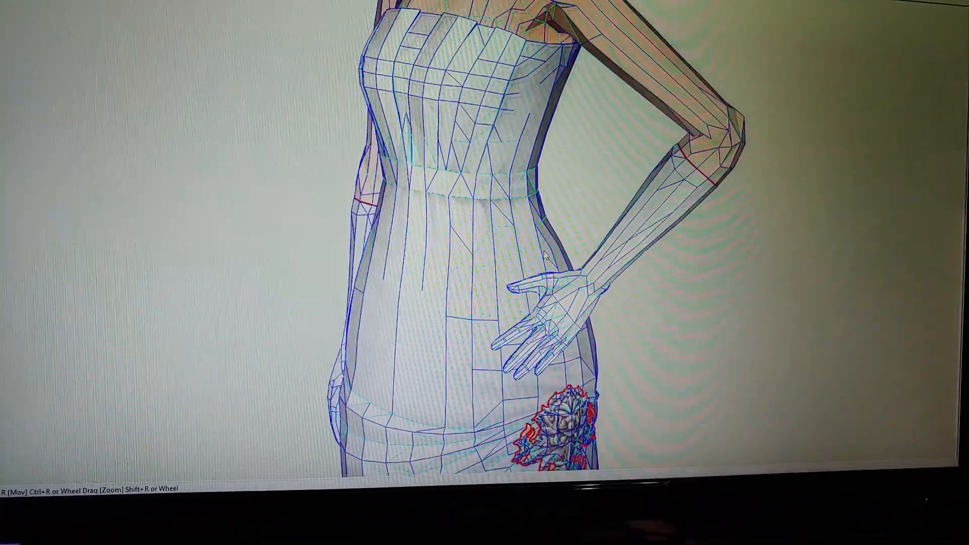
middle_drag(576, 231, 558, 217)
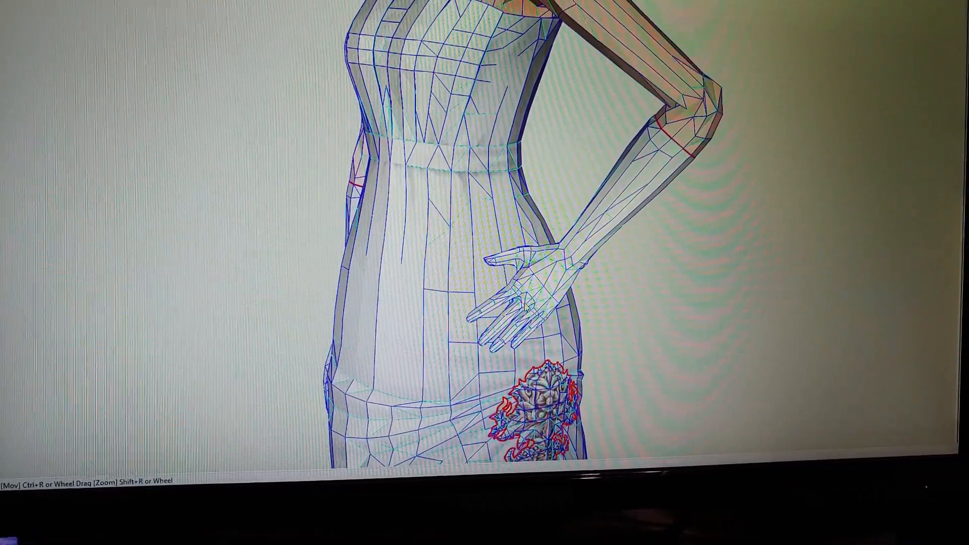
right_drag(534, 299, 591, 292)
middle_drag(591, 292, 518, 438)
middle_drag(497, 146, 535, 434)
right_drag(550, 165, 525, 177)
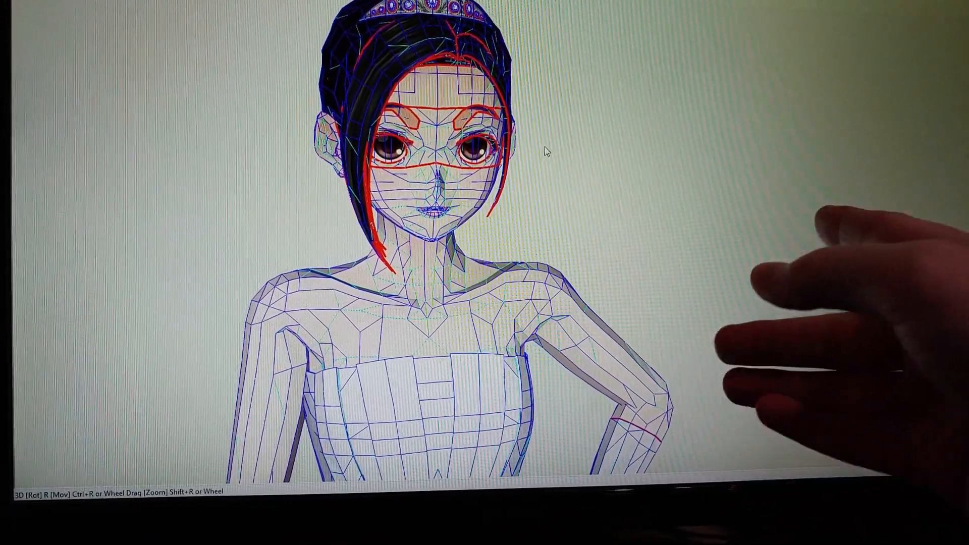
Step: Examine the bride's gown from the front down to the patterned skirt, the posed arms and upper body, and the face close up
scroll(577, 175, down, 2)
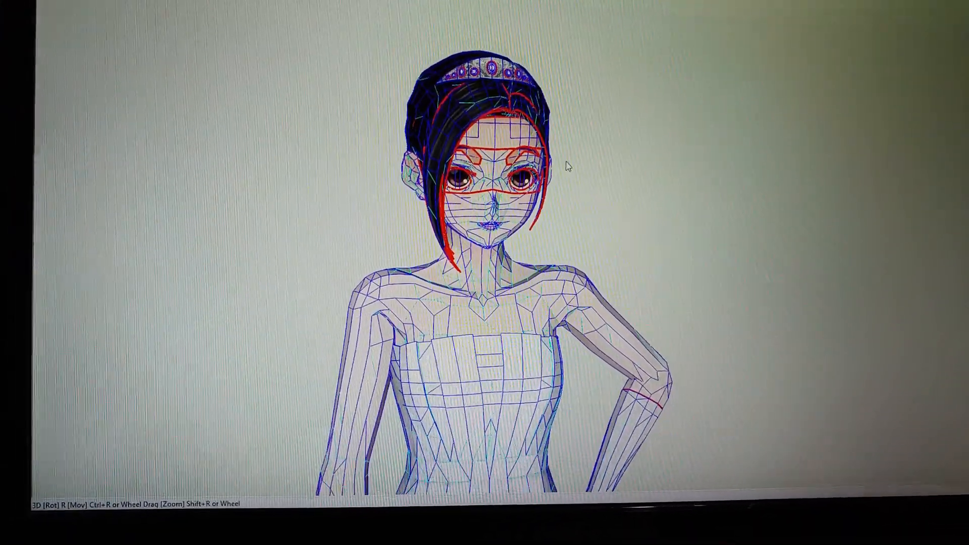
middle_drag(567, 166, 569, 3)
middle_drag(571, 260, 575, 3)
middle_drag(575, 81, 575, 2)
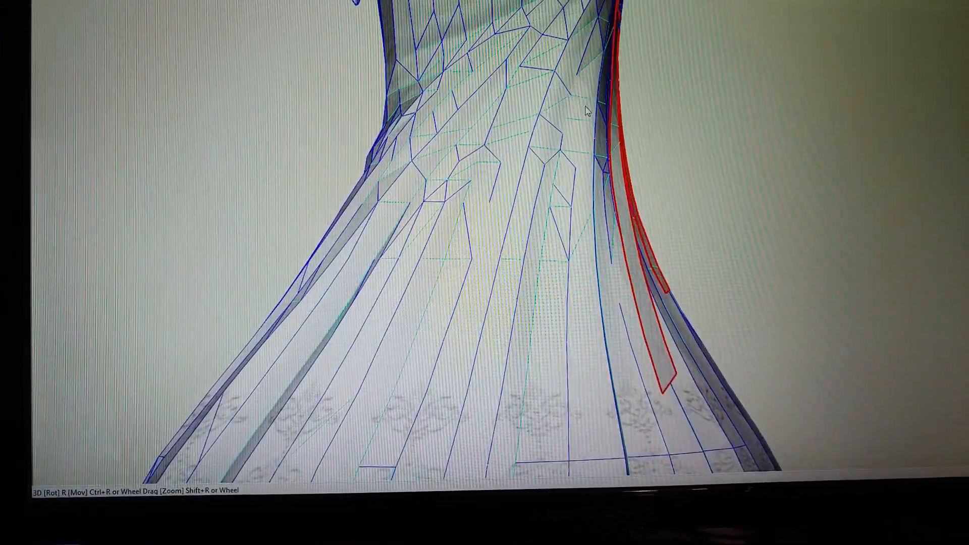
middle_drag(575, 247, 593, 211)
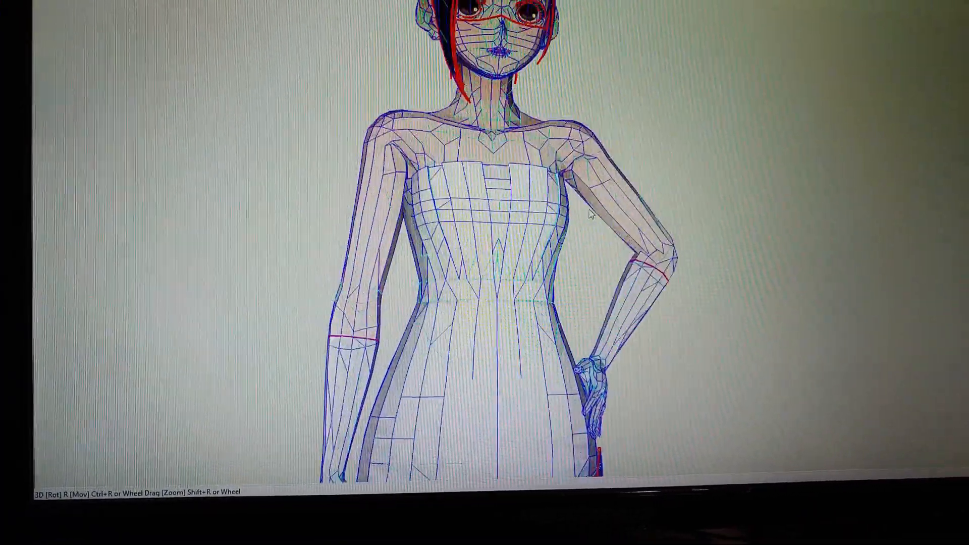
right_drag(593, 211, 580, 209)
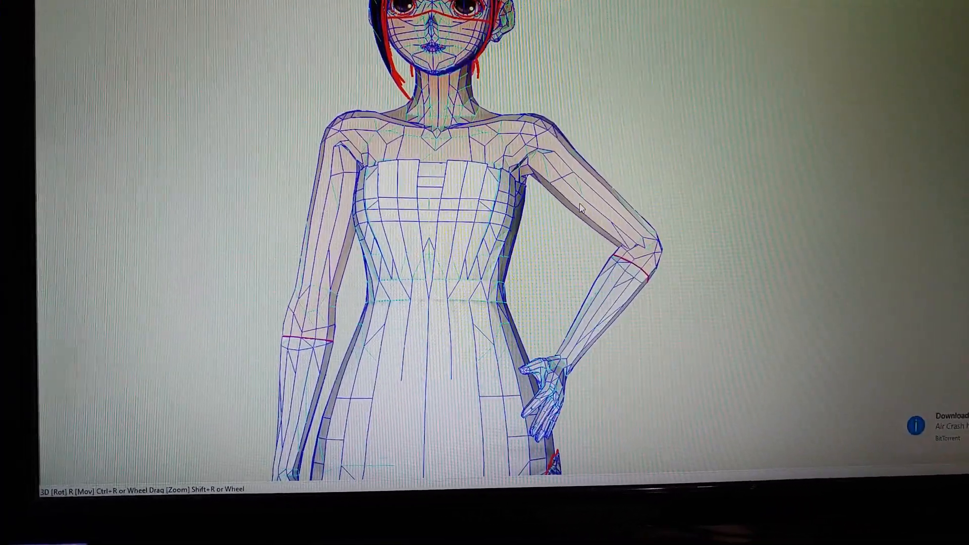
middle_drag(580, 209, 603, 285)
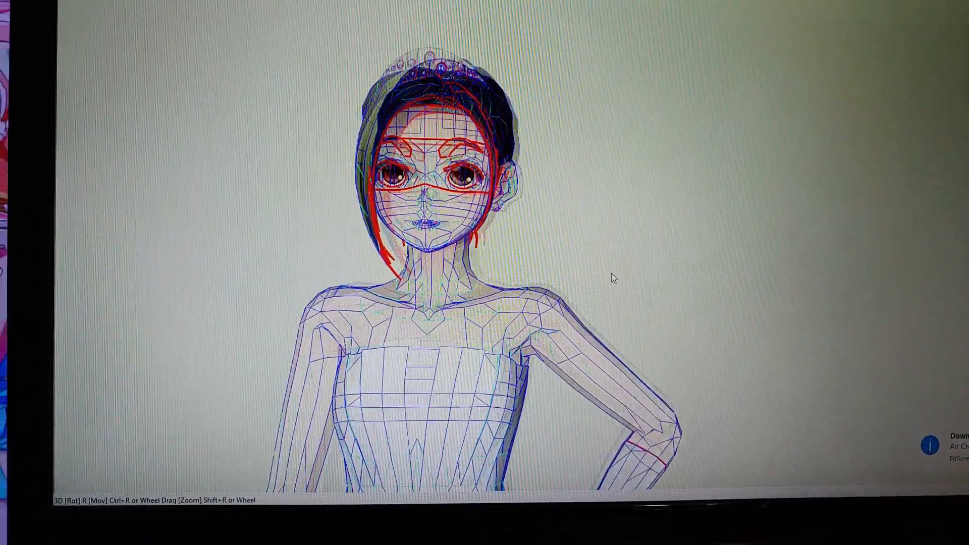
right_drag(610, 274, 650, 265)
scroll(650, 263, up, 3)
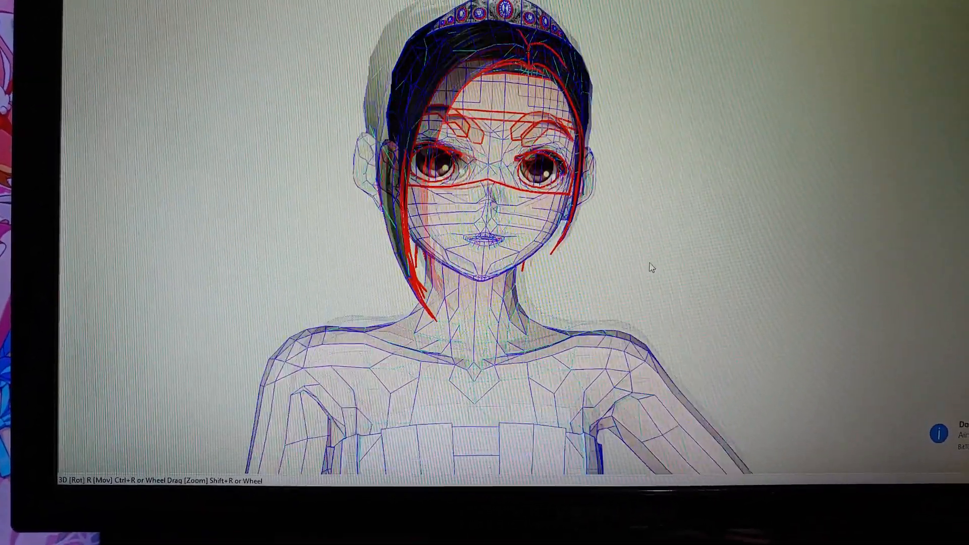
scroll(650, 267, up, 3)
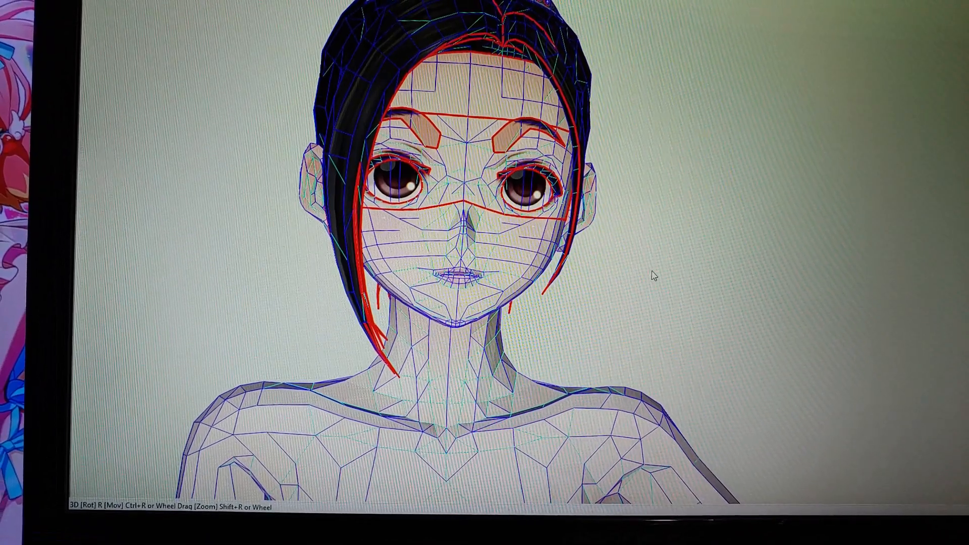